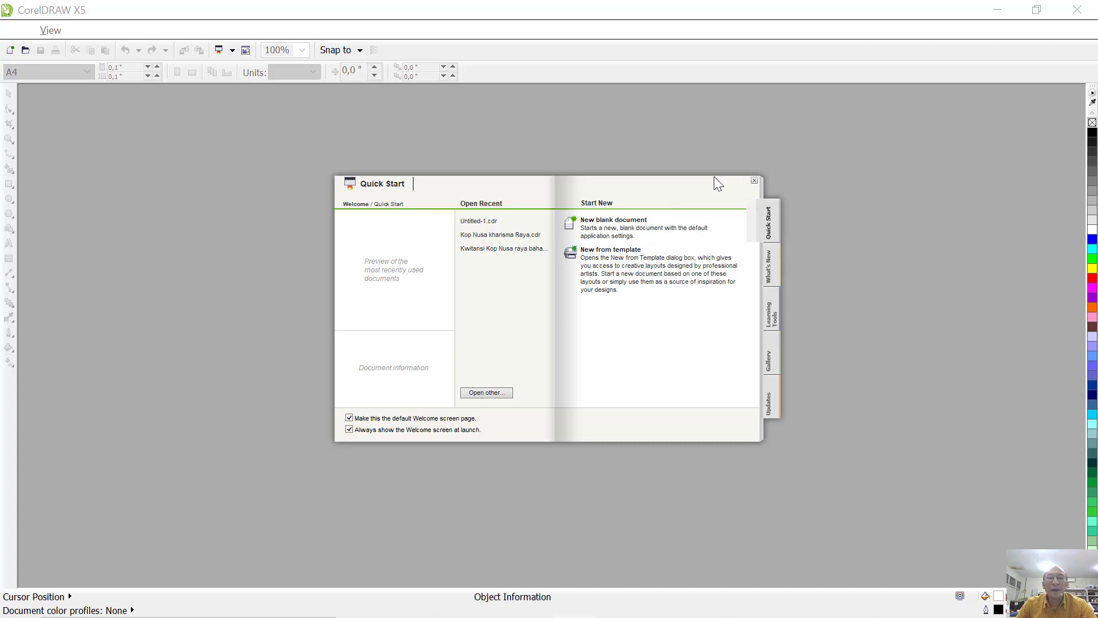
Step: Create a new blank document with the Letter page size
left_click(614, 231)
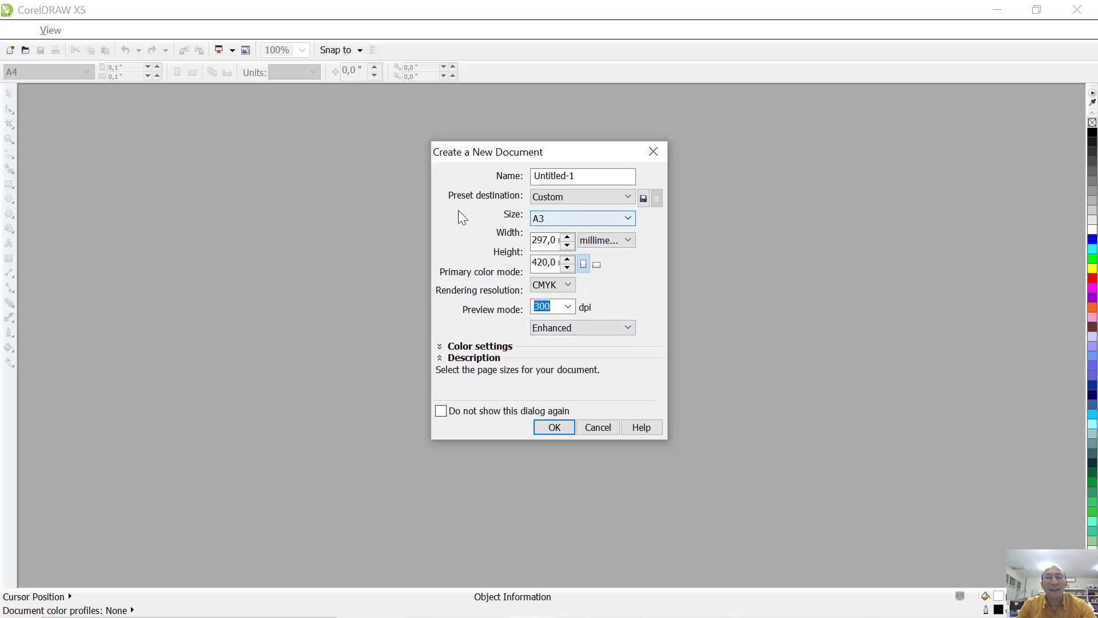
left_click(570, 215)
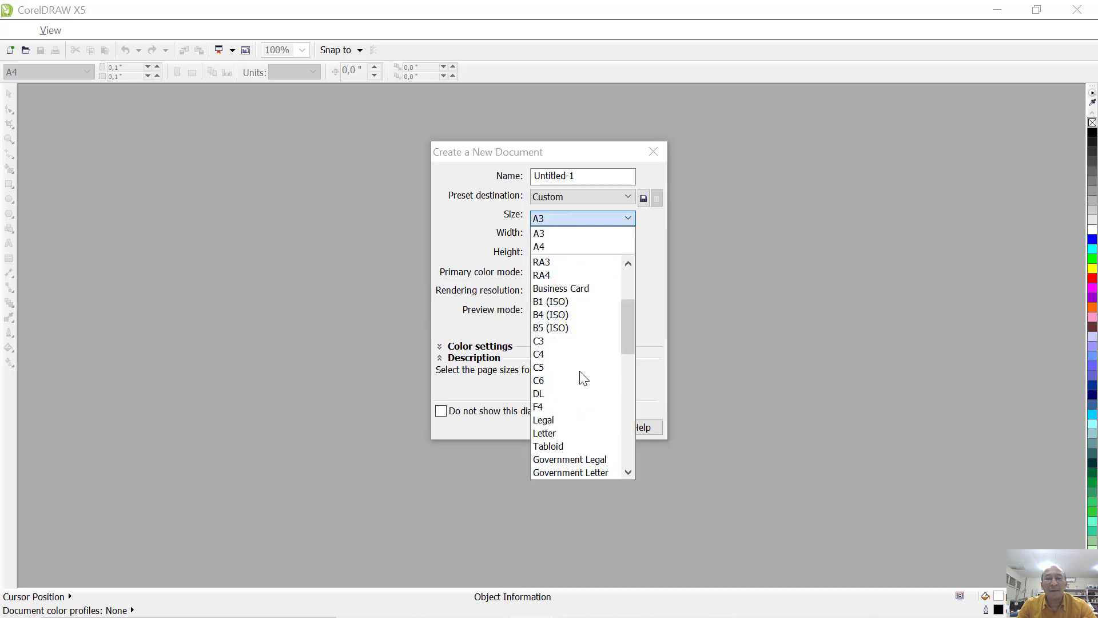
left_click(559, 433)
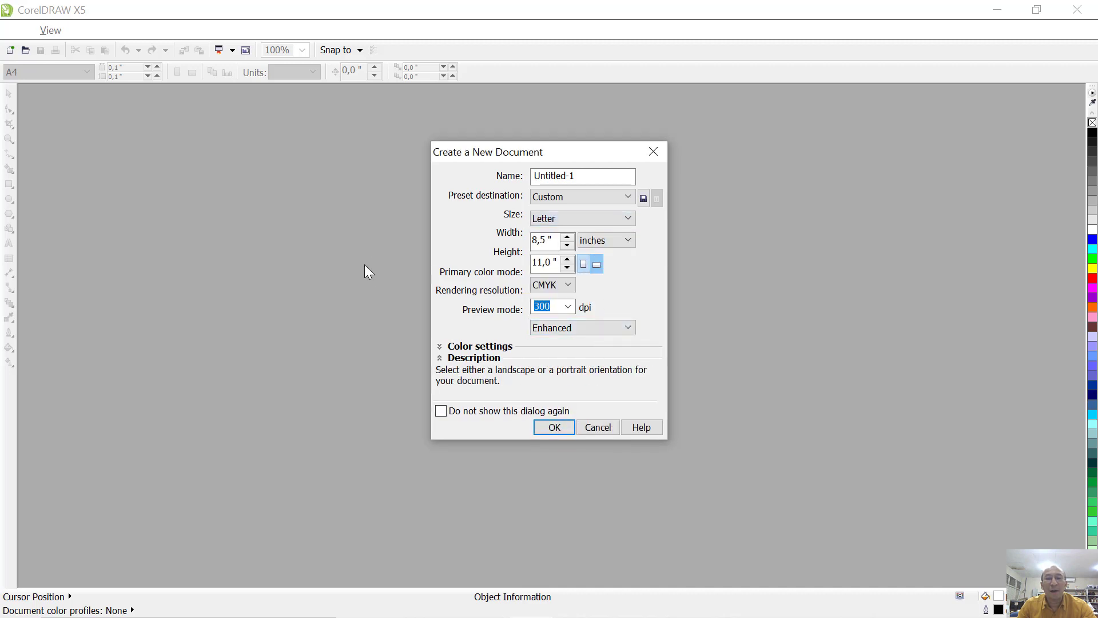
left_click(550, 430)
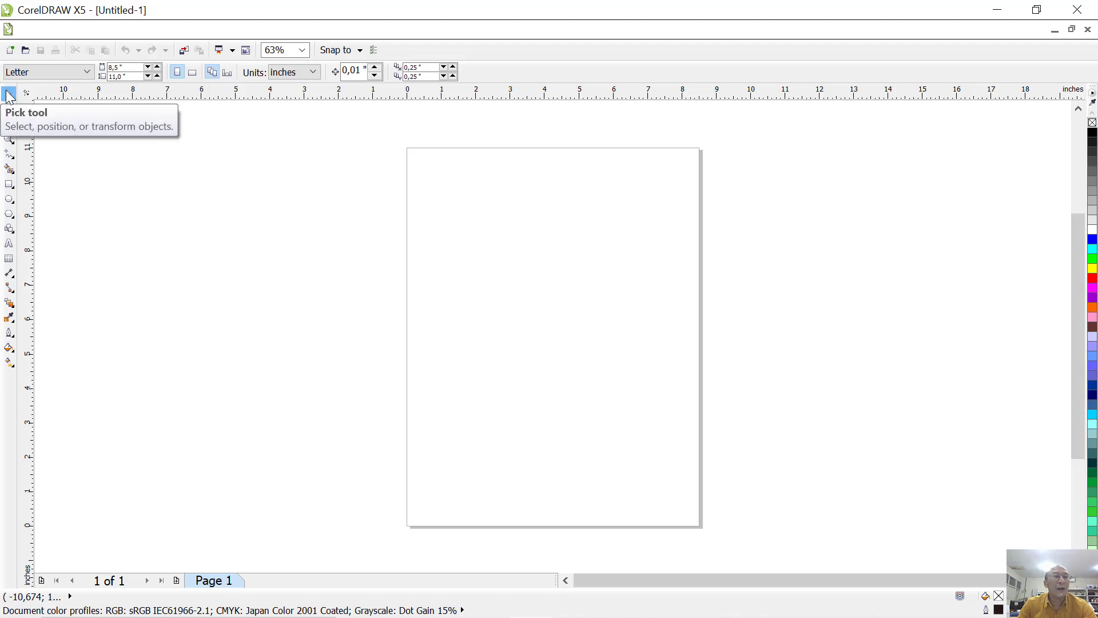
Step: Change the page size to Legal
left_click(9, 140)
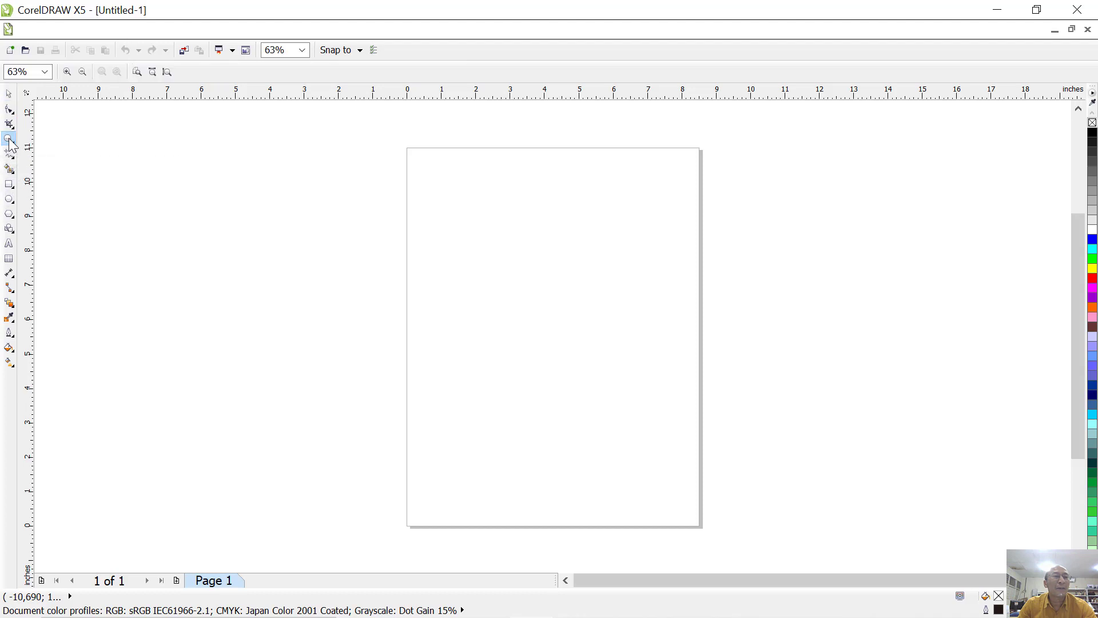
left_click(9, 101)
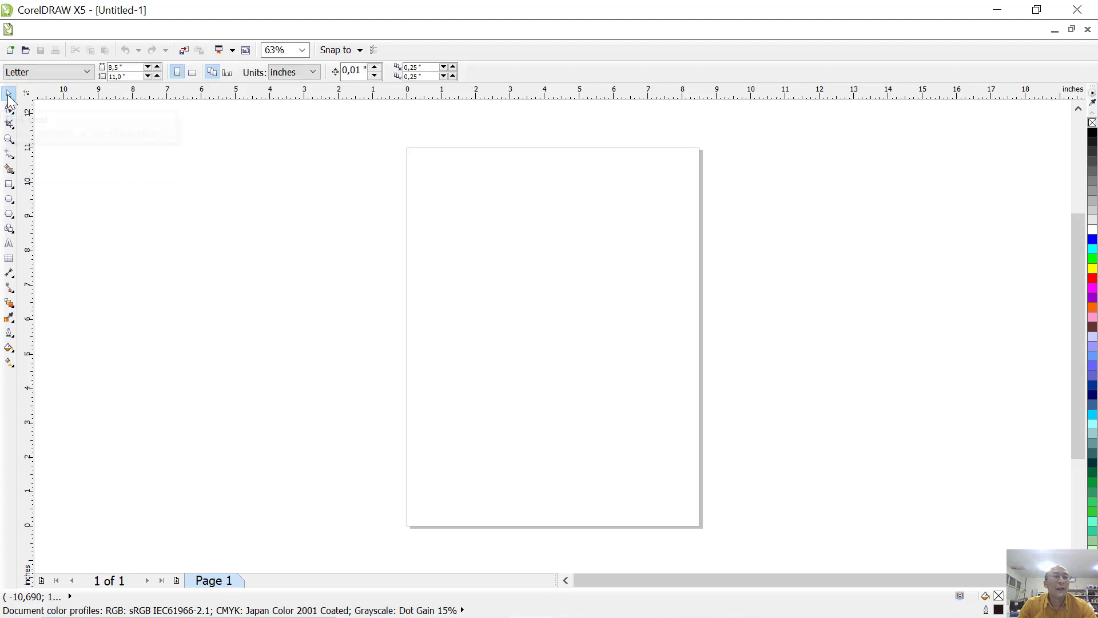
left_click(33, 72)
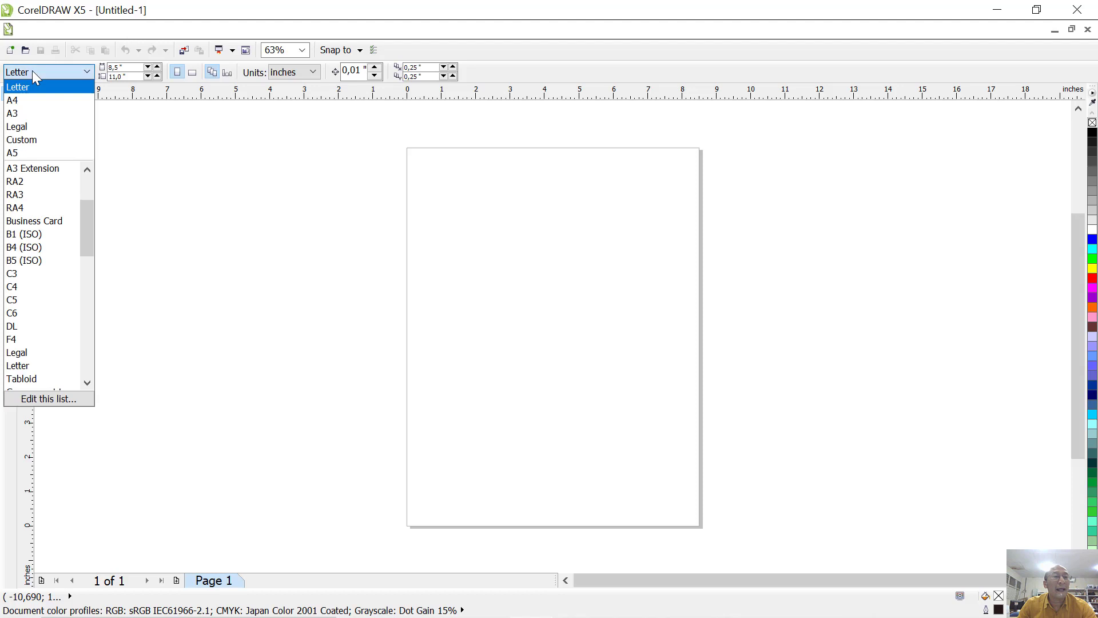
left_click(39, 129)
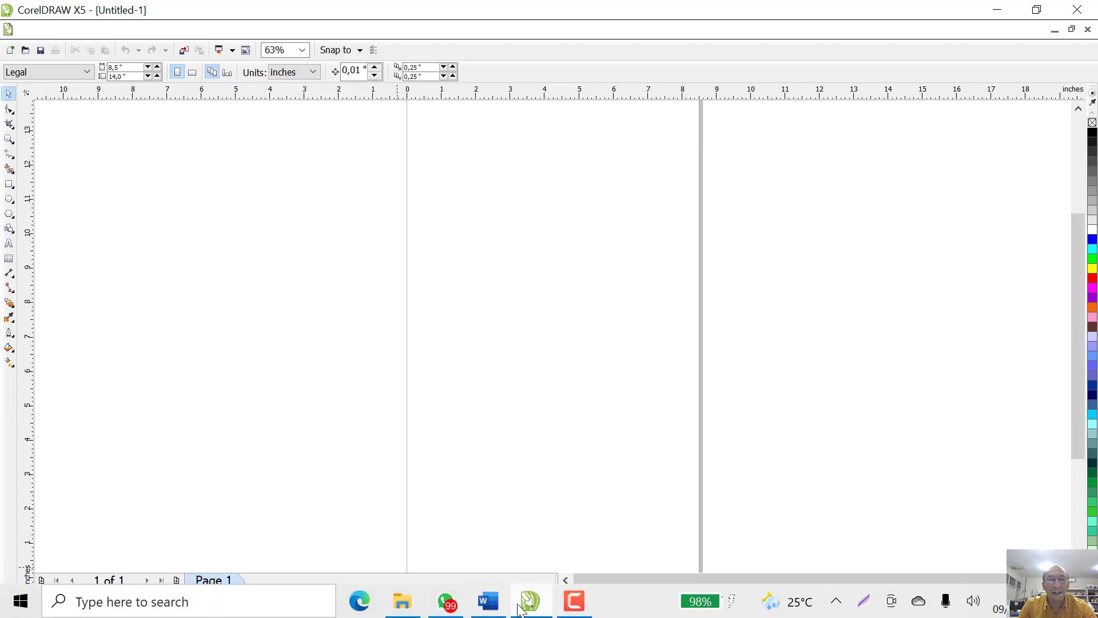
Step: Check the page setup in the Word worksheet, and back in CorelDRAW set the page to landscape with centimeters as units
left_click(488, 601)
scroll(444, 359, "up", 8)
scroll(444, 359, "up", 15)
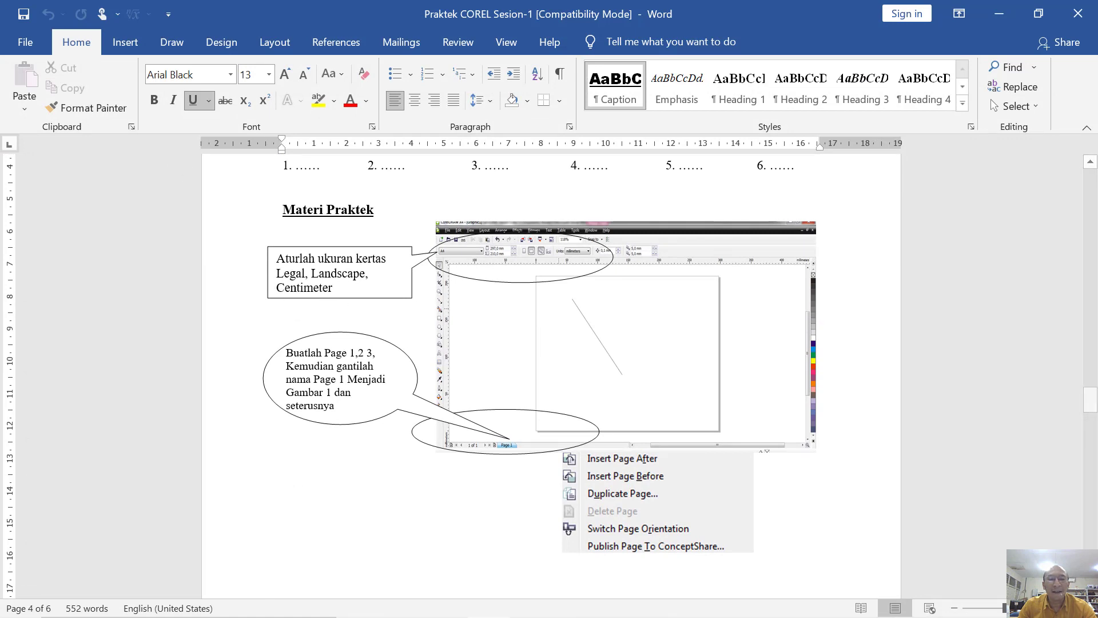
left_click(532, 602)
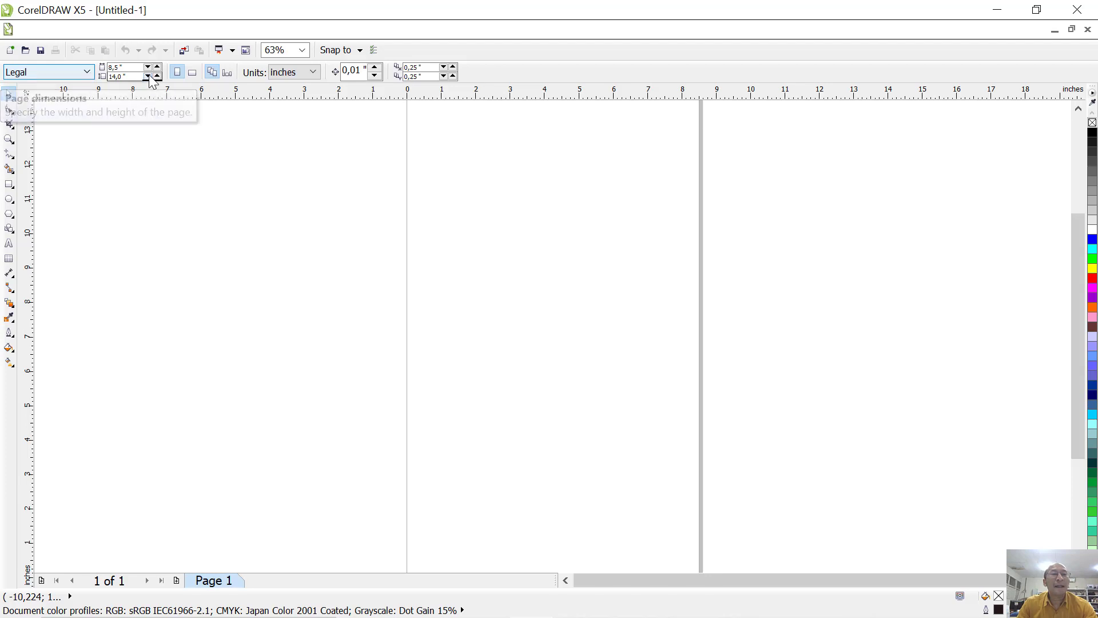
left_click(193, 71)
left_click(298, 73)
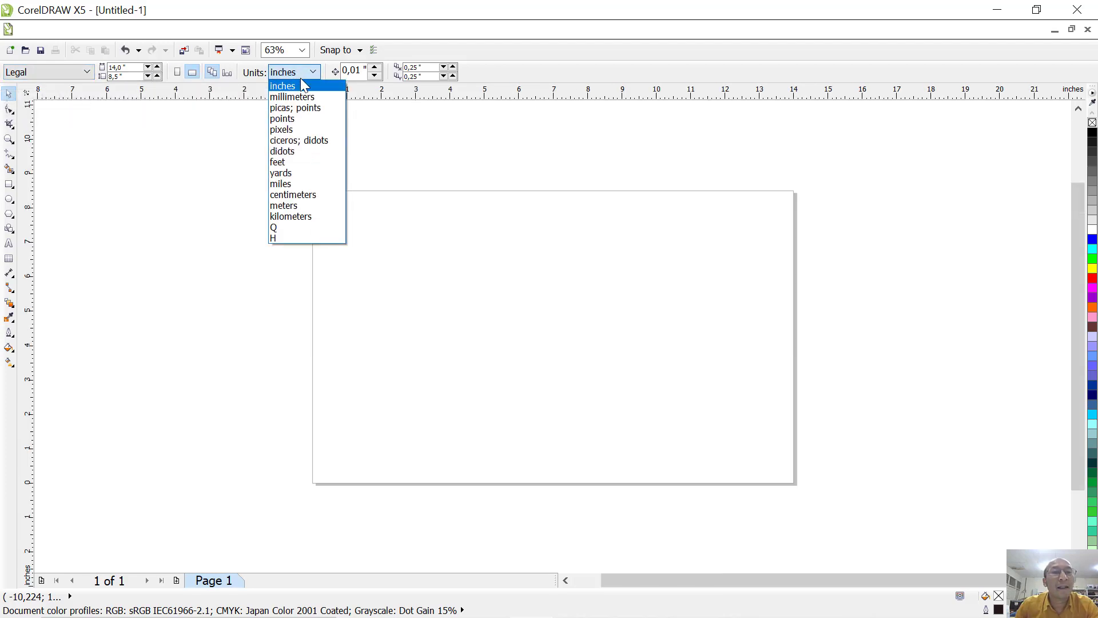
left_click(318, 195)
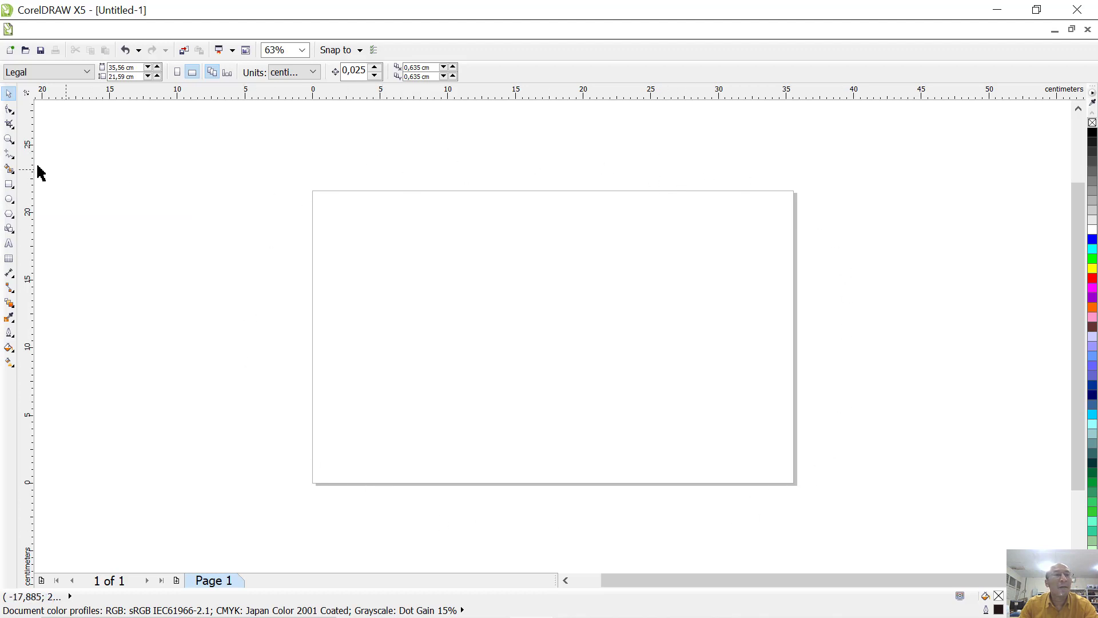
Step: Move the ruler origin to the page's upper-left corner
left_click(9, 139)
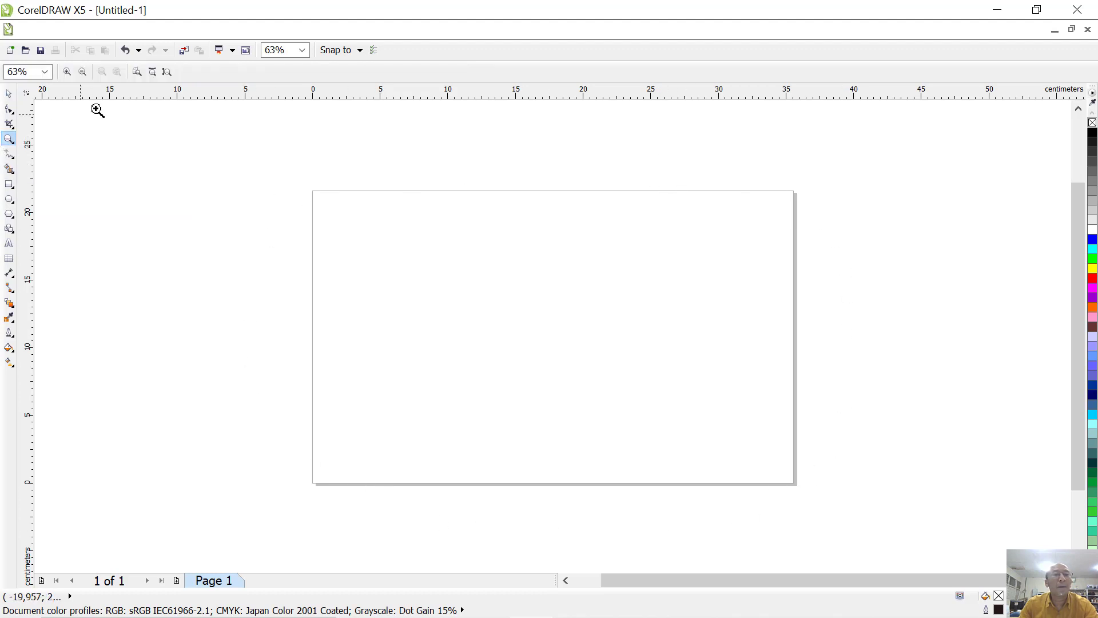
left_click(168, 73)
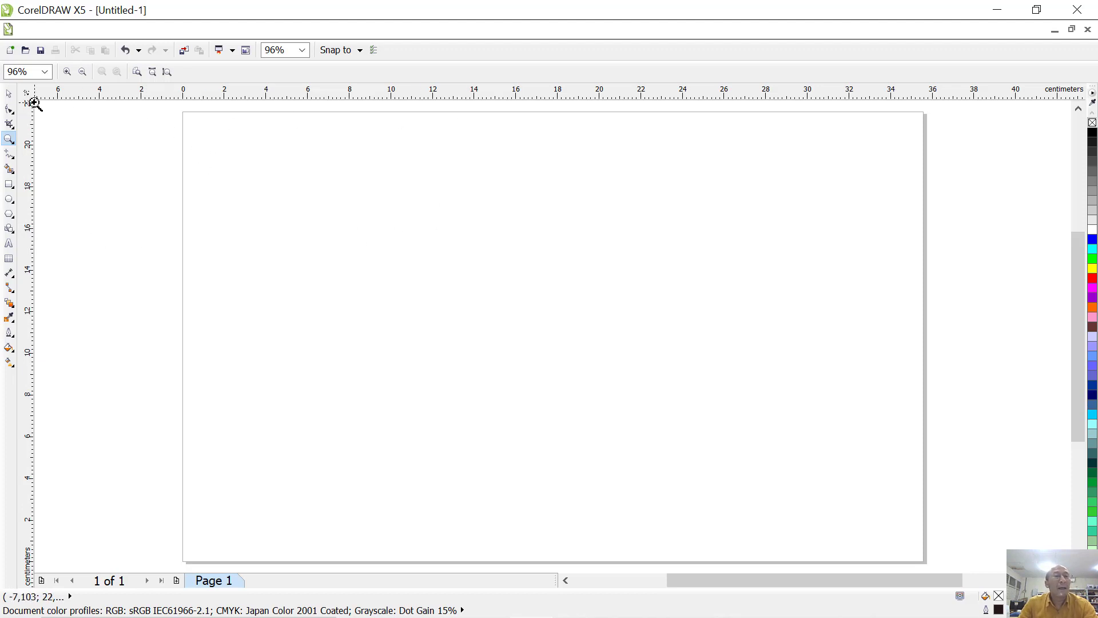
left_click(9, 93)
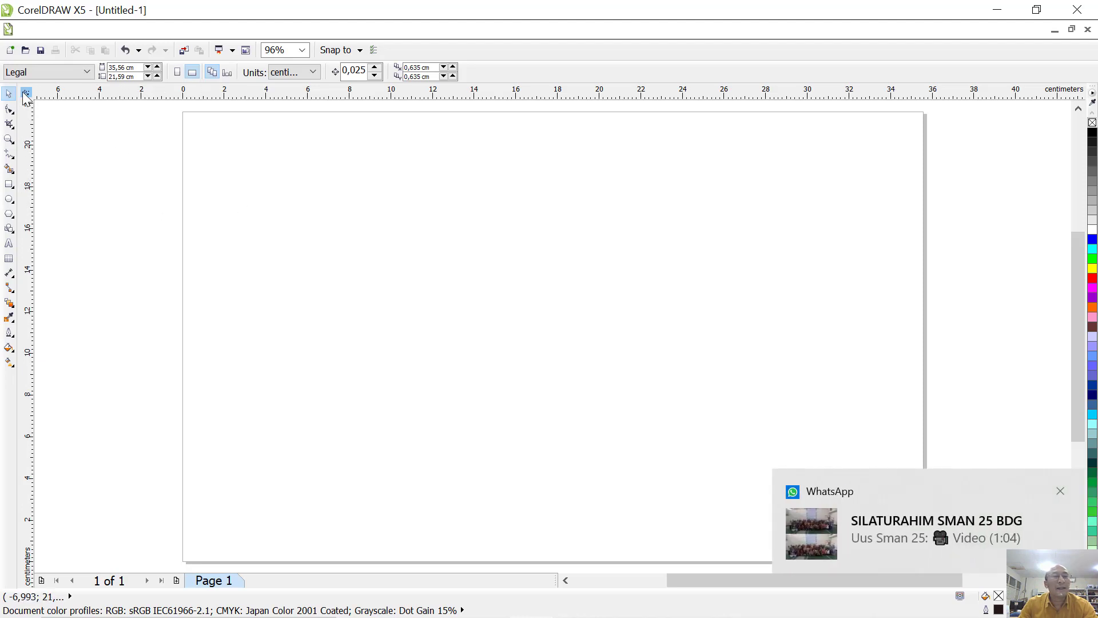
left_click_drag(26, 93, 184, 112)
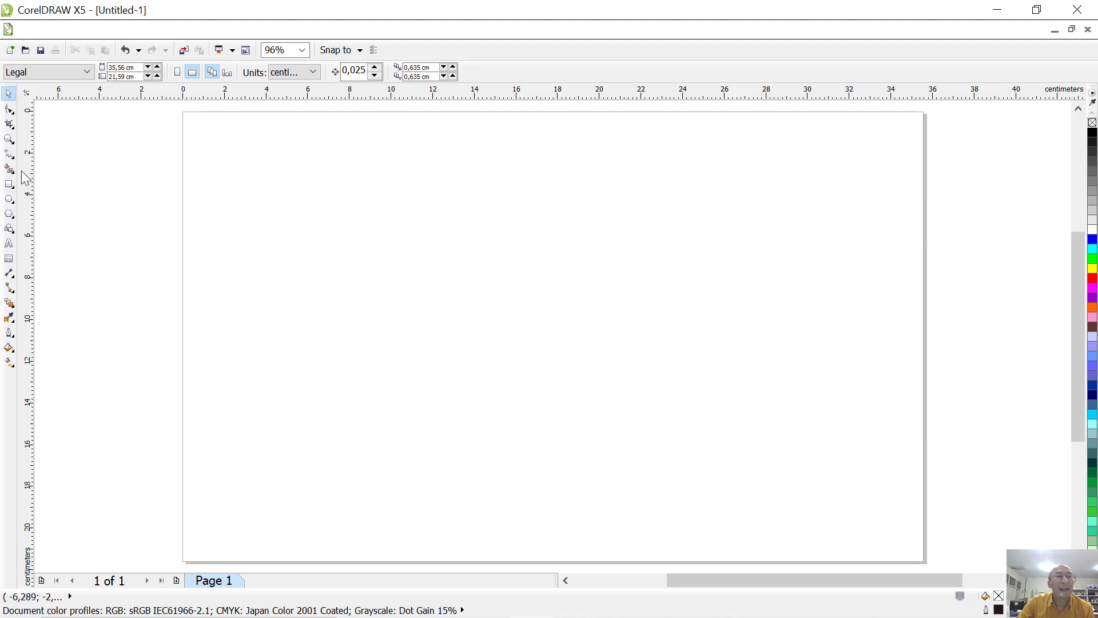
Step: Place a vertical guideline at about 2 cm and a copy of it at about 4 cm
left_click_drag(28, 177, 227, 193)
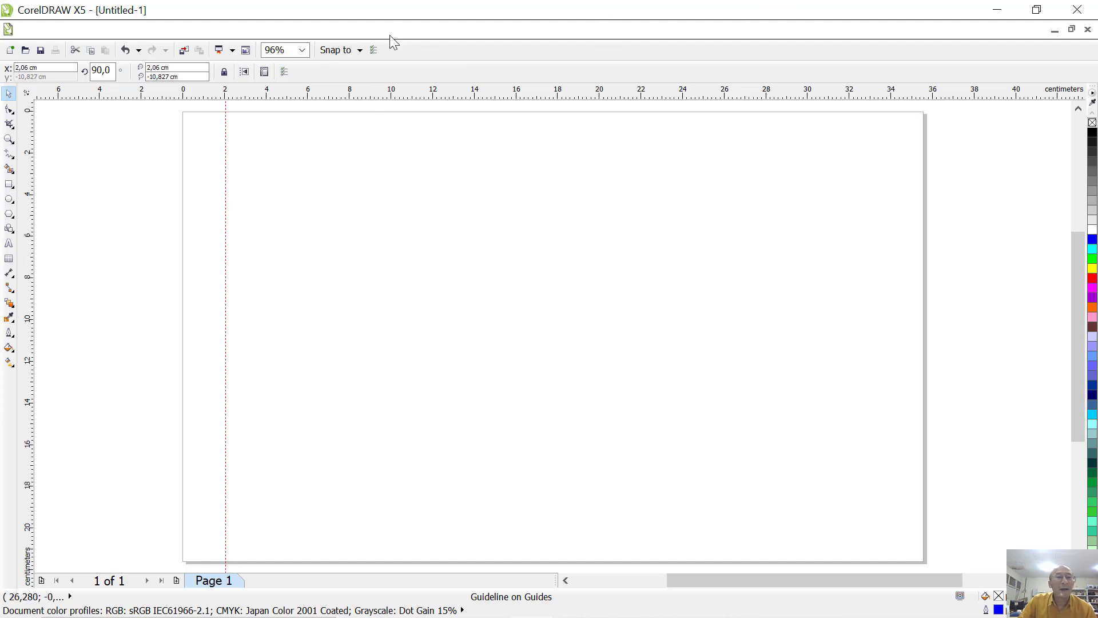
left_click_drag(227, 238, 266, 241)
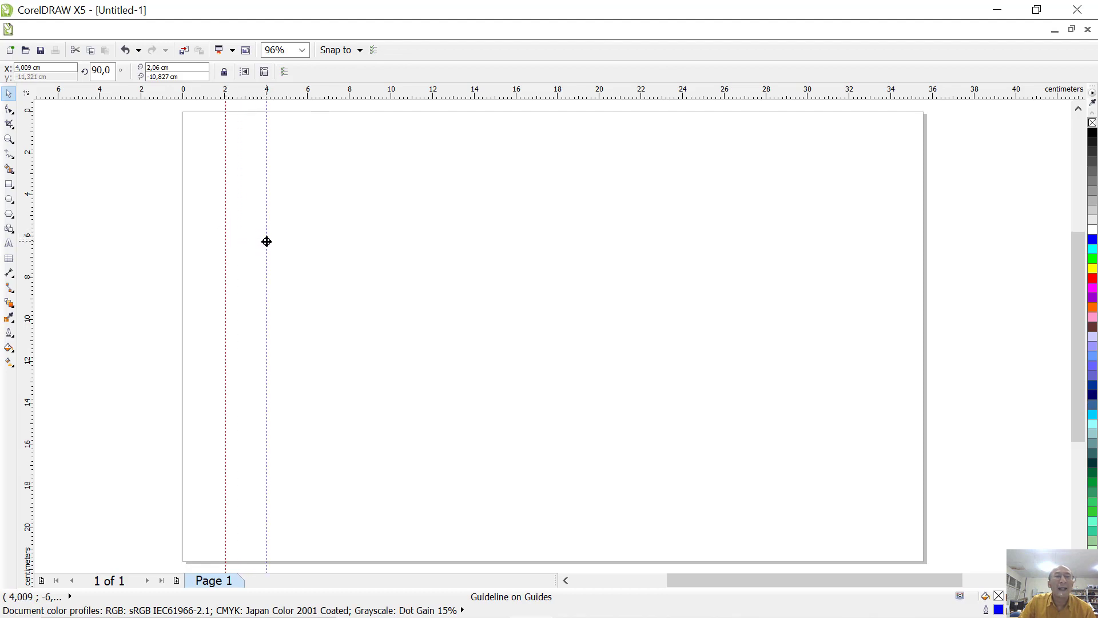
left_click_drag(266, 241, 265, 242)
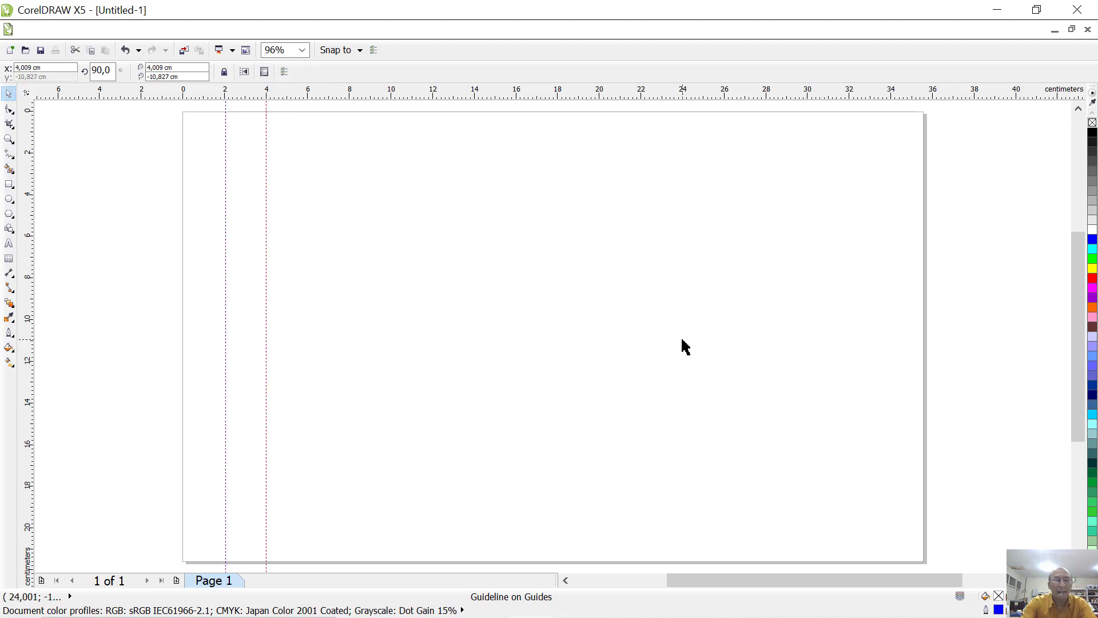
Step: Repeat the vertical guideline copy at the same spacing across the page, up to about 35 cm
key("ctrl+r")
key("ctrl+r")
key("ctrl+r")
key("ctrl+r")
key("ctrl+r")
key("ctrl+r")
key("ctrl+r")
key("ctrl+r")
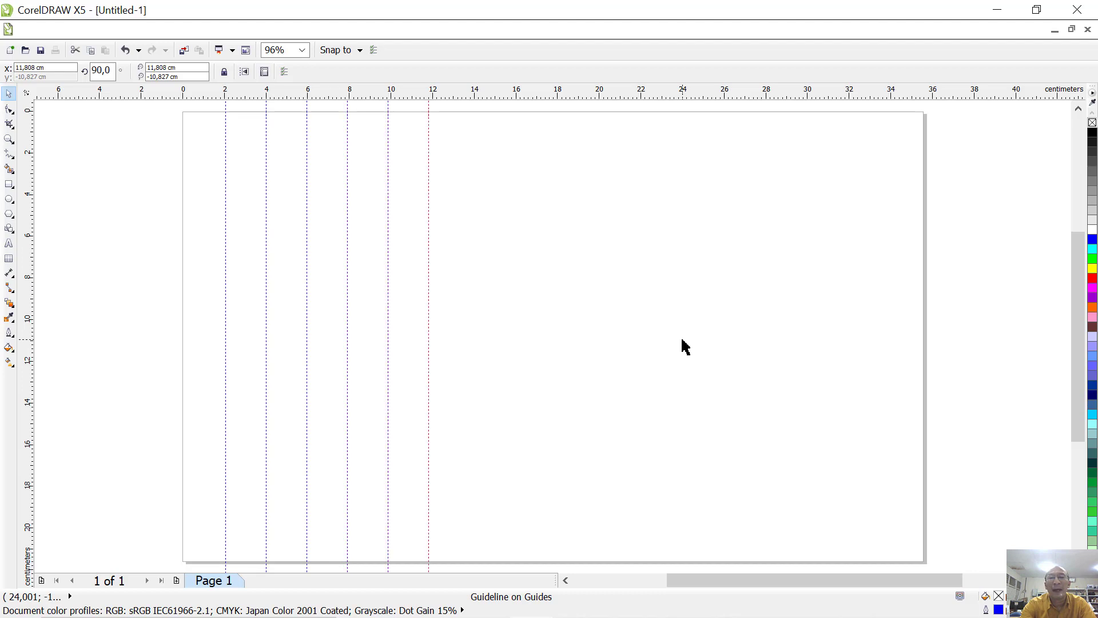
key("ctrl+r")
key("ctrl+r")
key("ctrl+r")
key("ctrl+r")
key("ctrl+r")
key("ctrl+r")
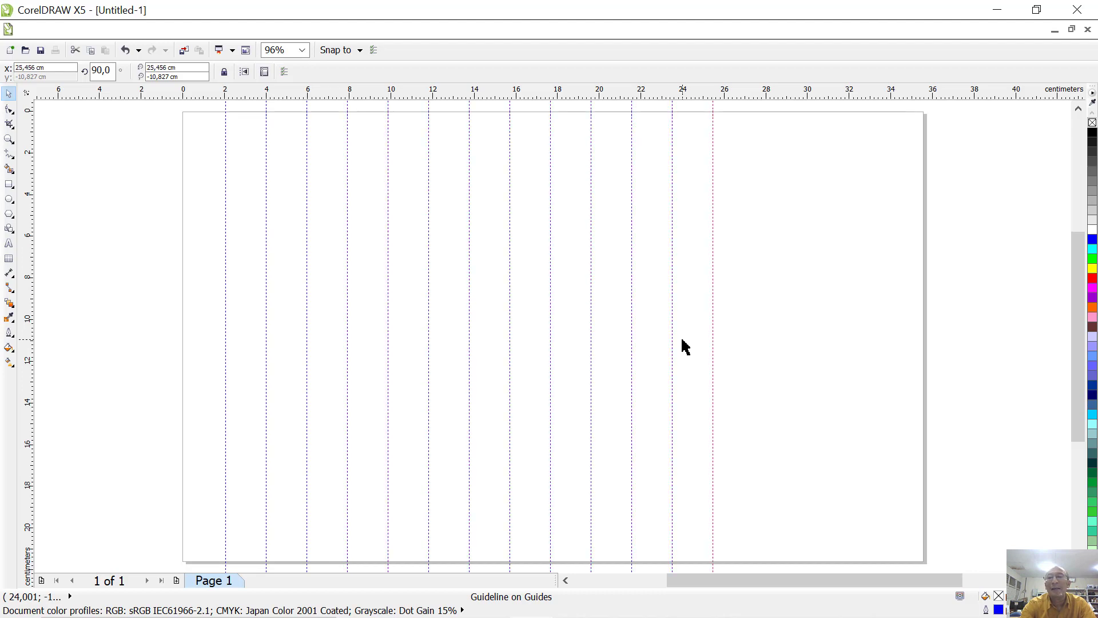
key("ctrl+r")
key("ctrl+r")
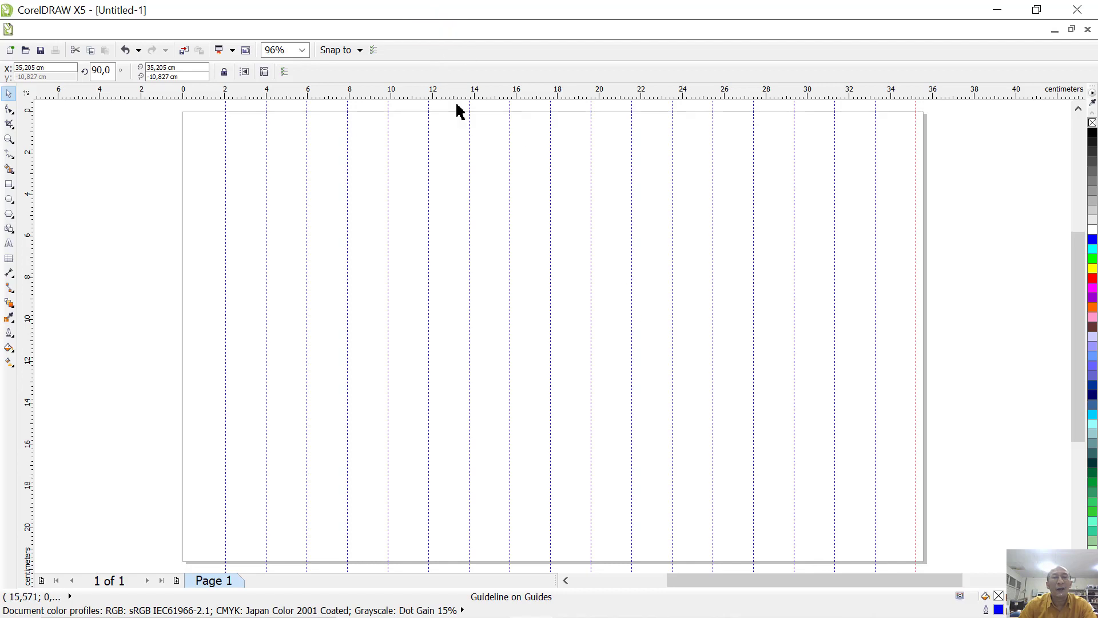
Step: Place a horizontal guideline about 2 cm below the page's upper edge and copy it about every 2 cm down to about 20 cm
left_click_drag(457, 92, 452, 153)
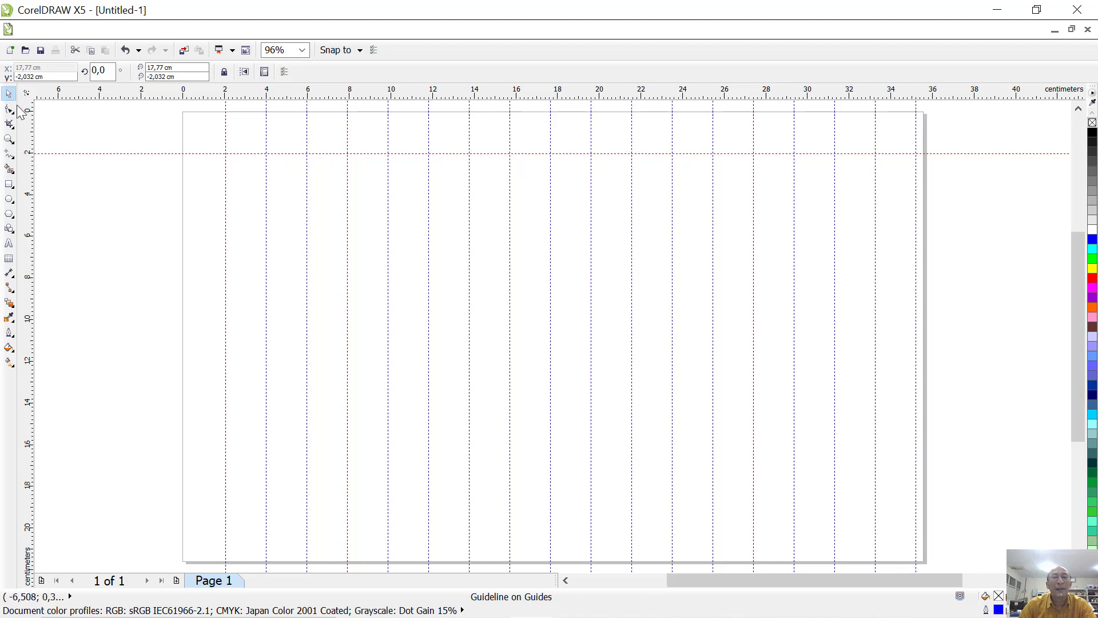
left_click_drag(485, 152, 483, 194)
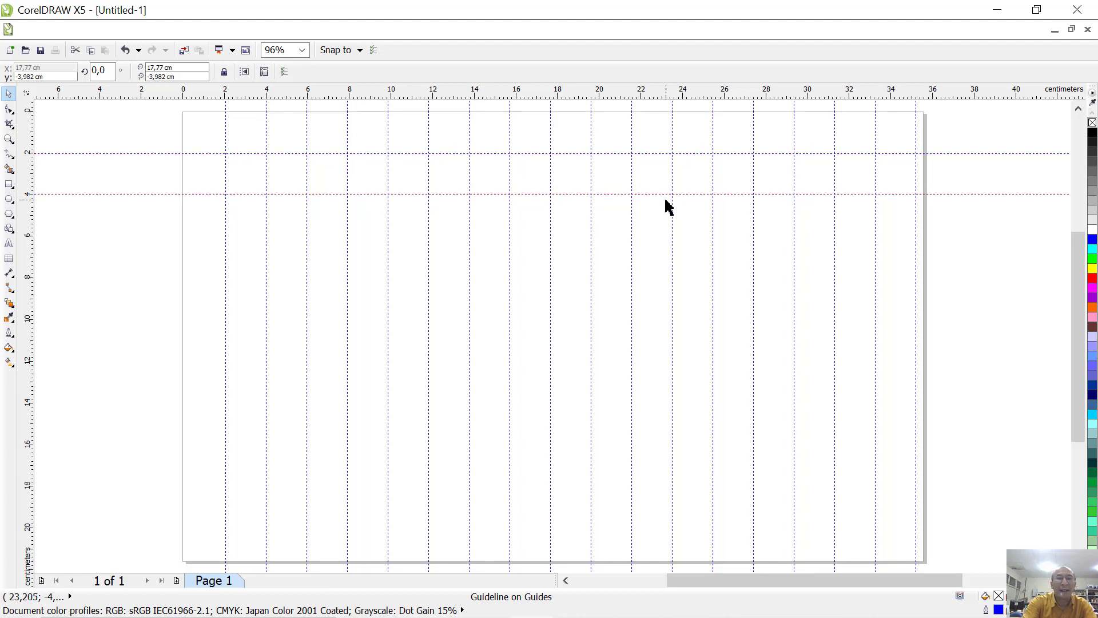
key("ctrl+d")
key("ctrl+d")
key("ctrl+d")
key("ctrl+d")
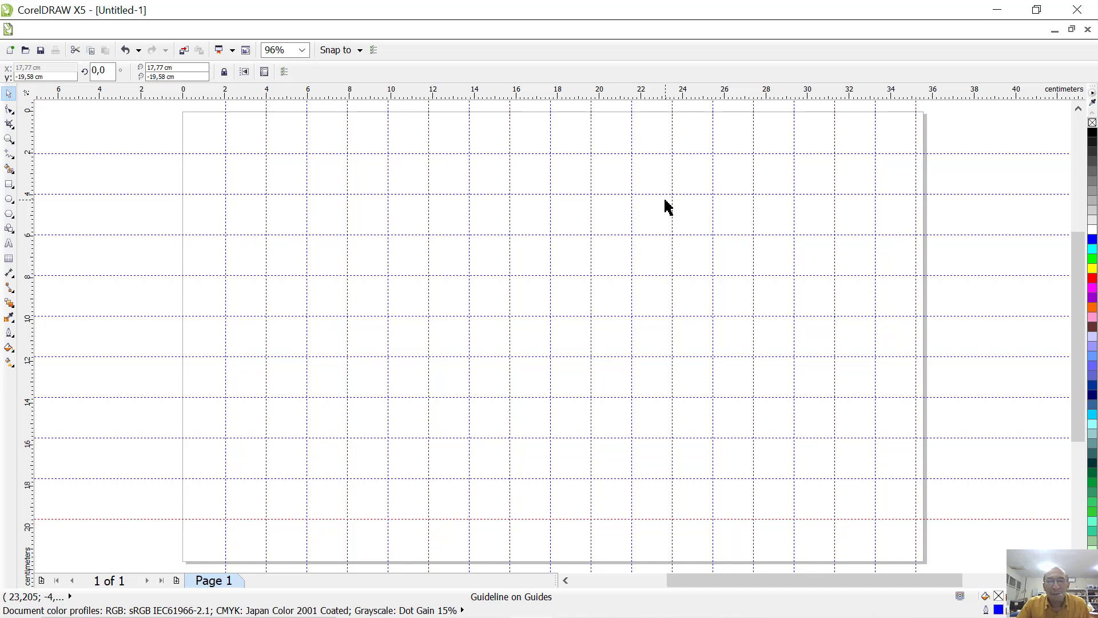
Step: Switch to the Word worksheet to examine the wave and zigzag line exercise on page 5, and return to CorelDRAW
mouse_move(541, 612)
left_click(486, 604)
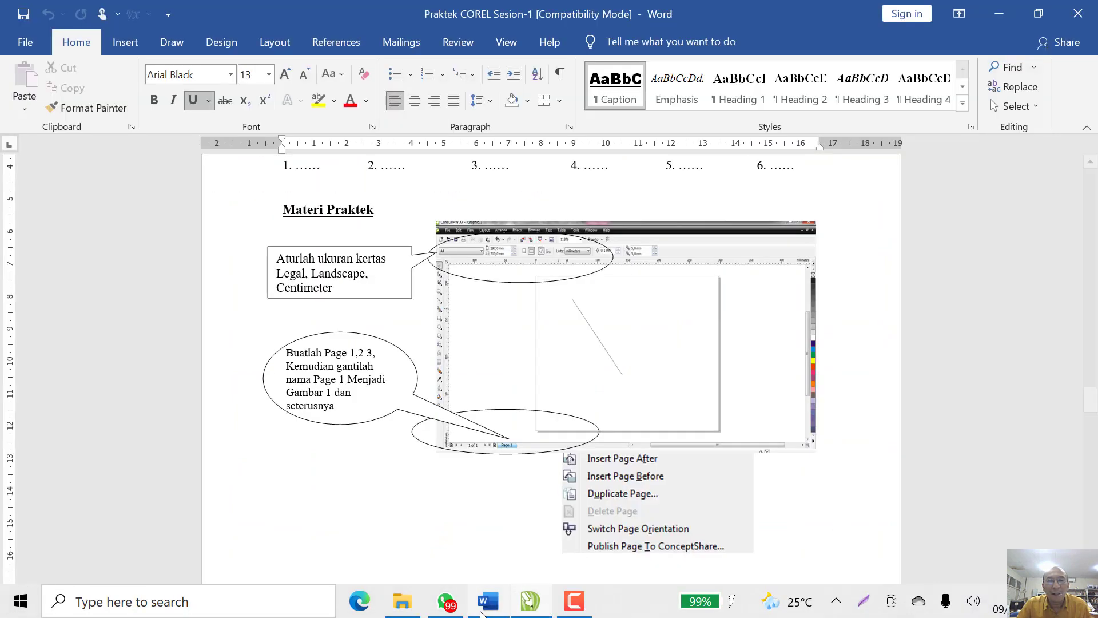
scroll(499, 430, "down", 15)
scroll(498, 430, "down", 5)
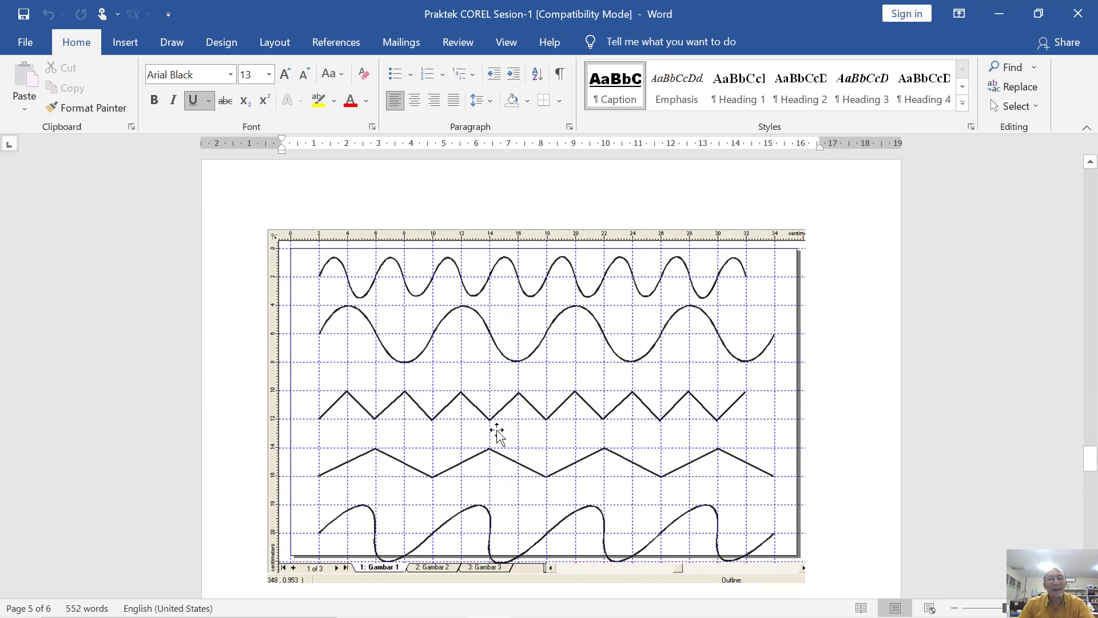
mouse_move(184, 612)
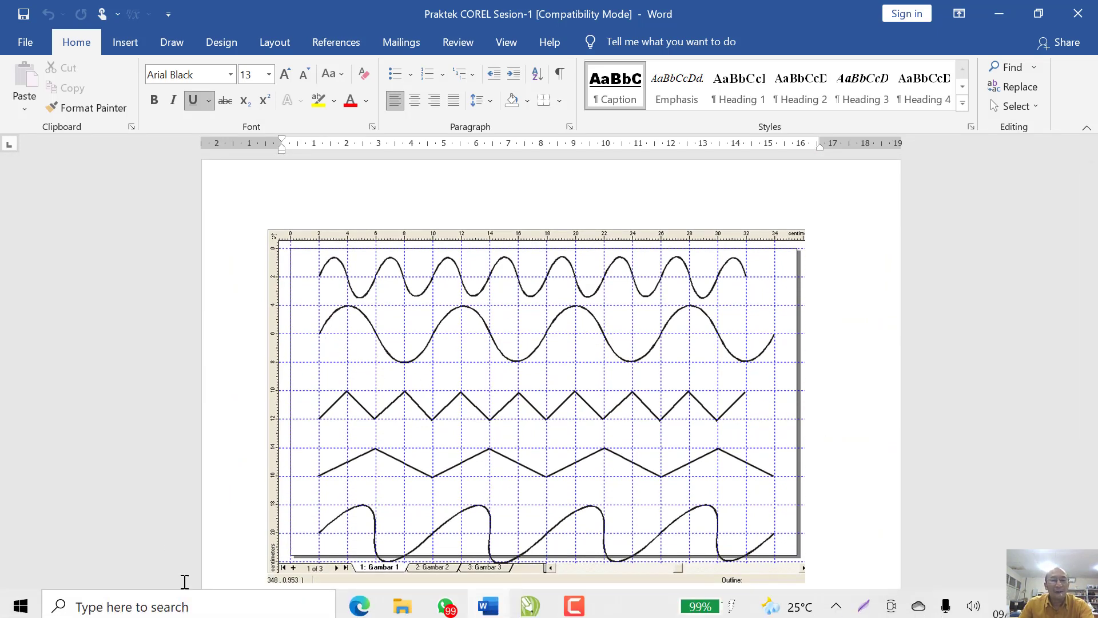
left_click(529, 601)
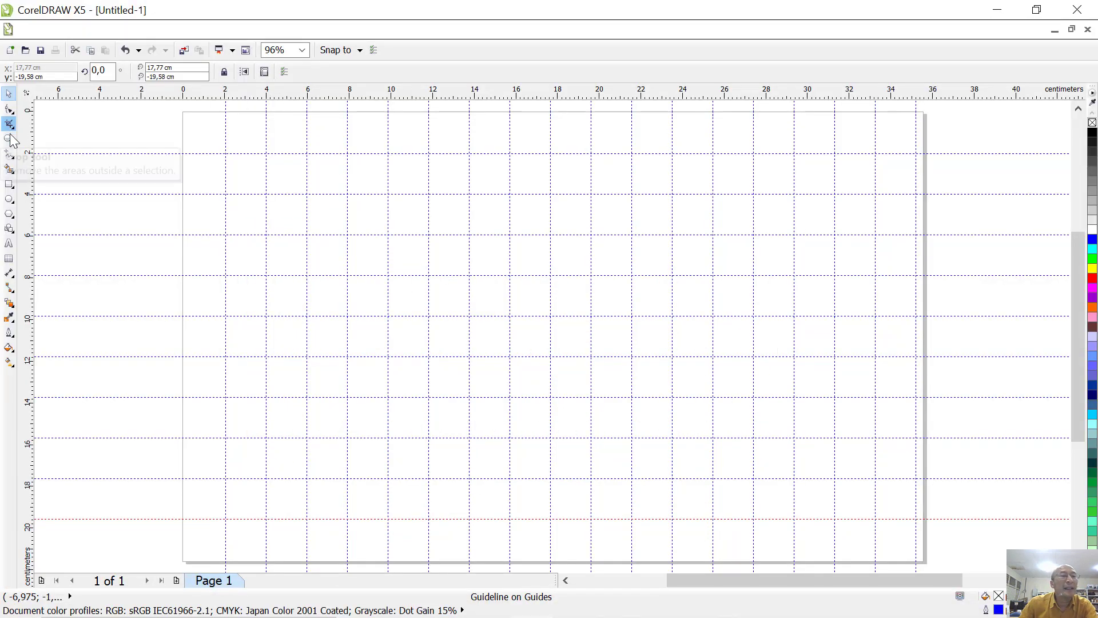
Step: Draw a Bézier wave about 21.4 cm long and 3.4 cm high along the 2 cm horizontal guideline, crossing it at each vertical guideline from 2 cm
left_click(9, 155)
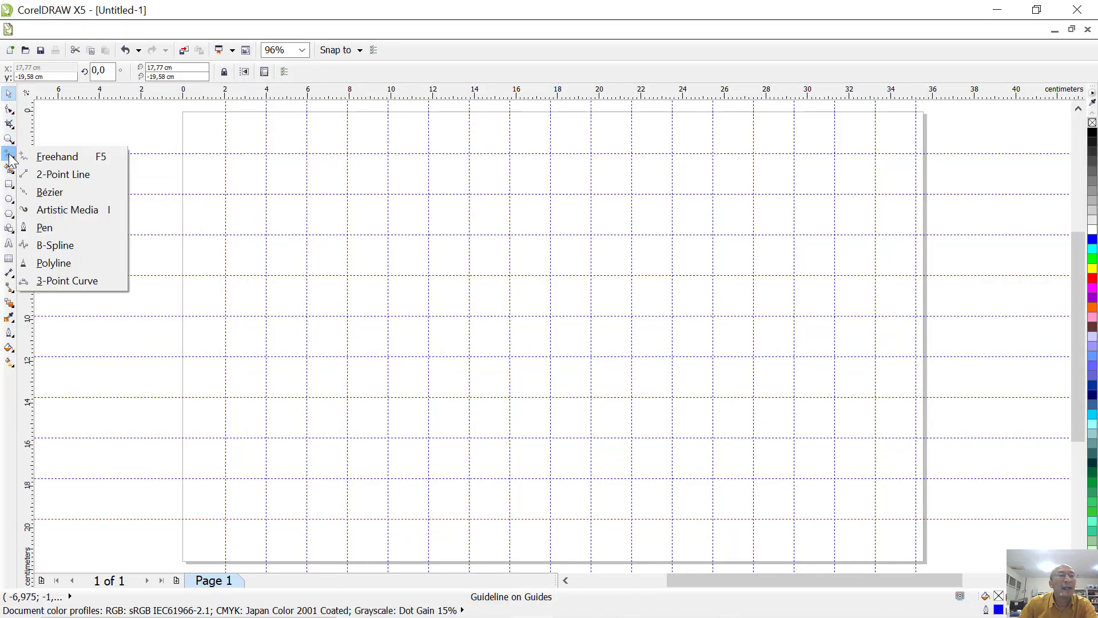
left_click(73, 192)
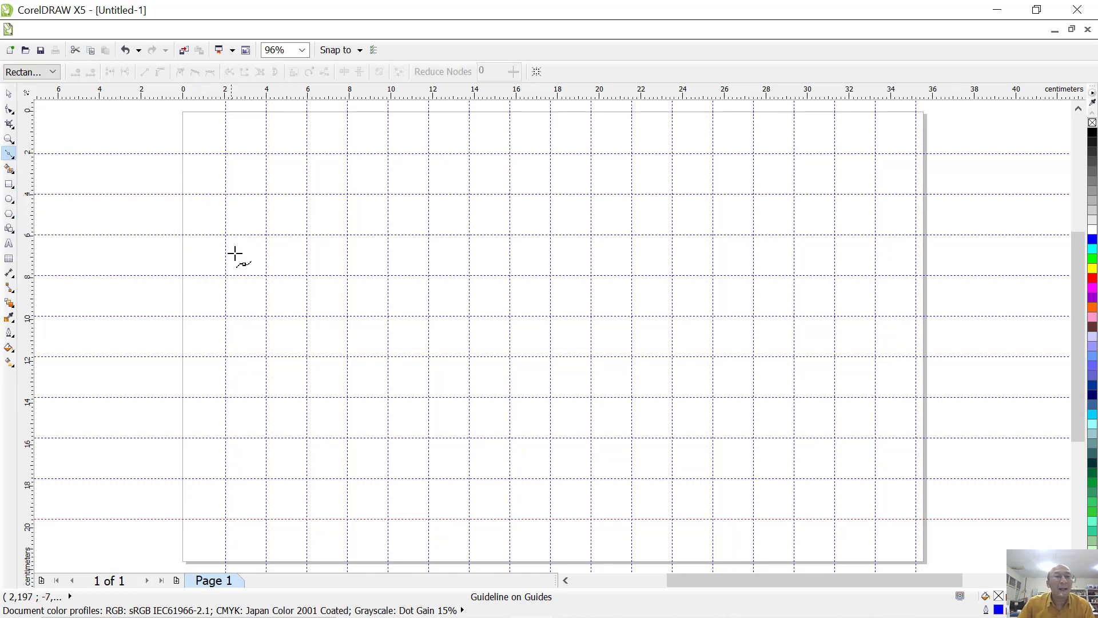
left_click(227, 154)
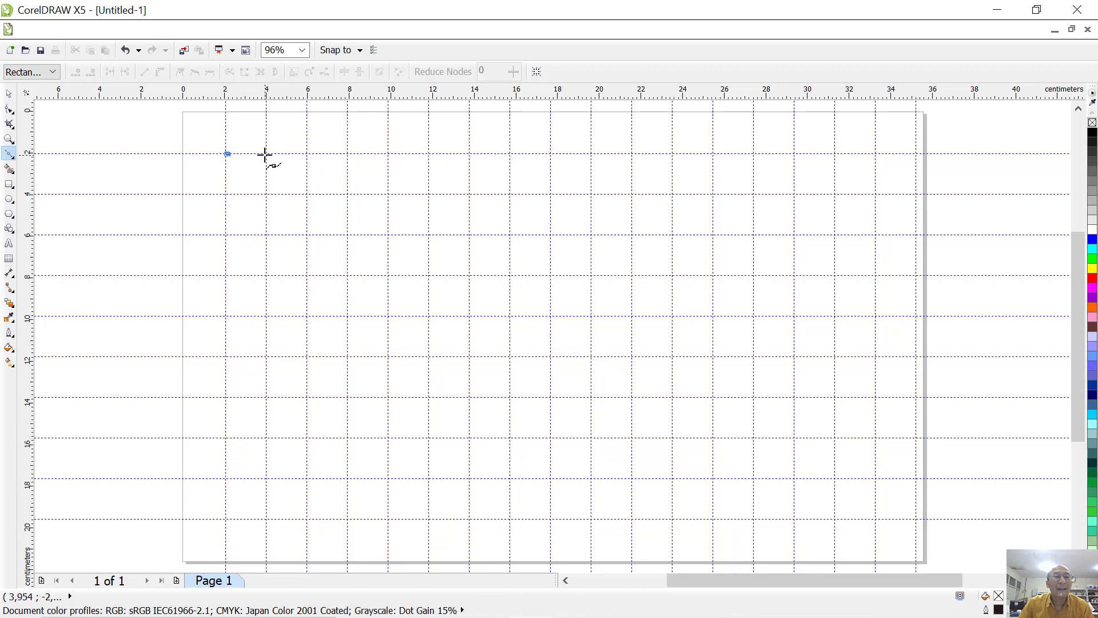
left_click_drag(264, 155, 288, 233)
left_click_drag(308, 155, 371, 224)
left_click(389, 153)
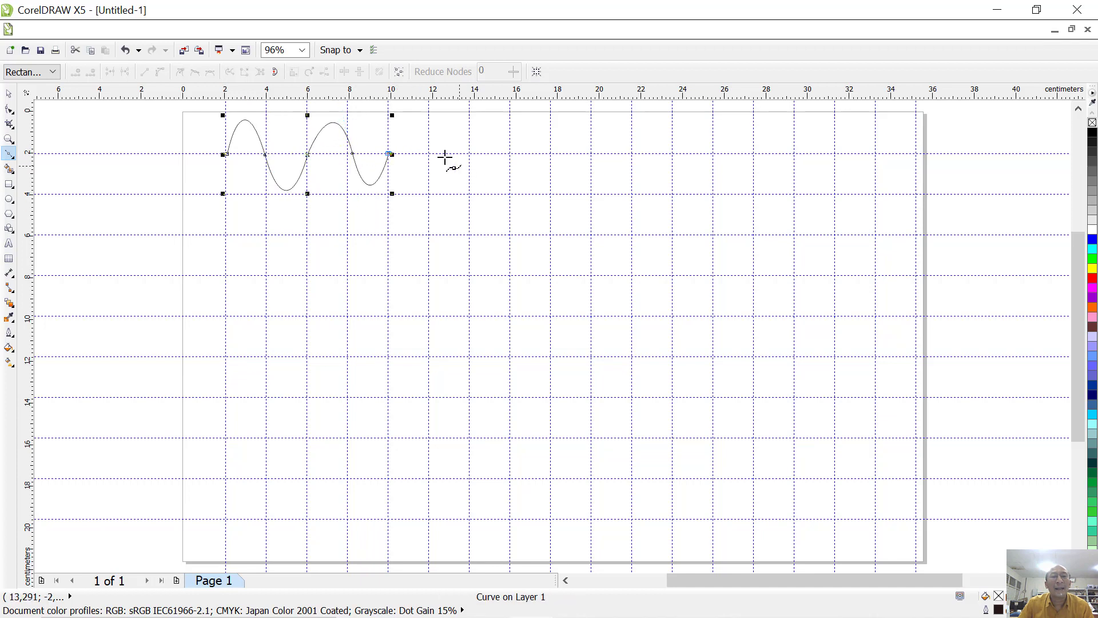
left_click_drag(432, 152, 452, 233)
left_click(471, 153)
left_click_drag(508, 152, 527, 231)
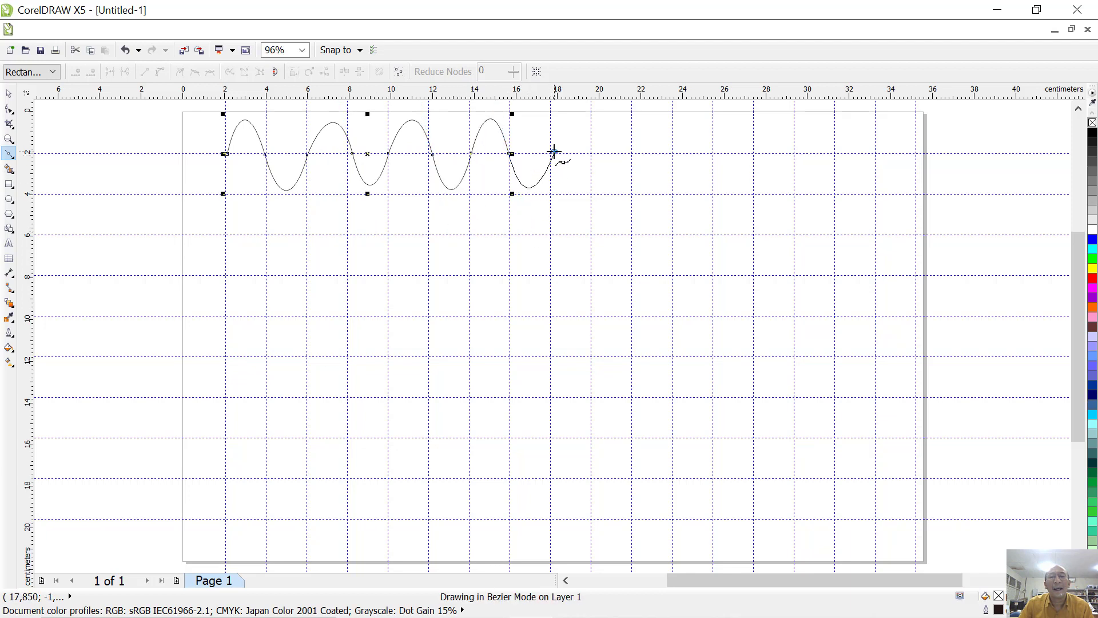
left_click_drag(591, 153, 612, 228)
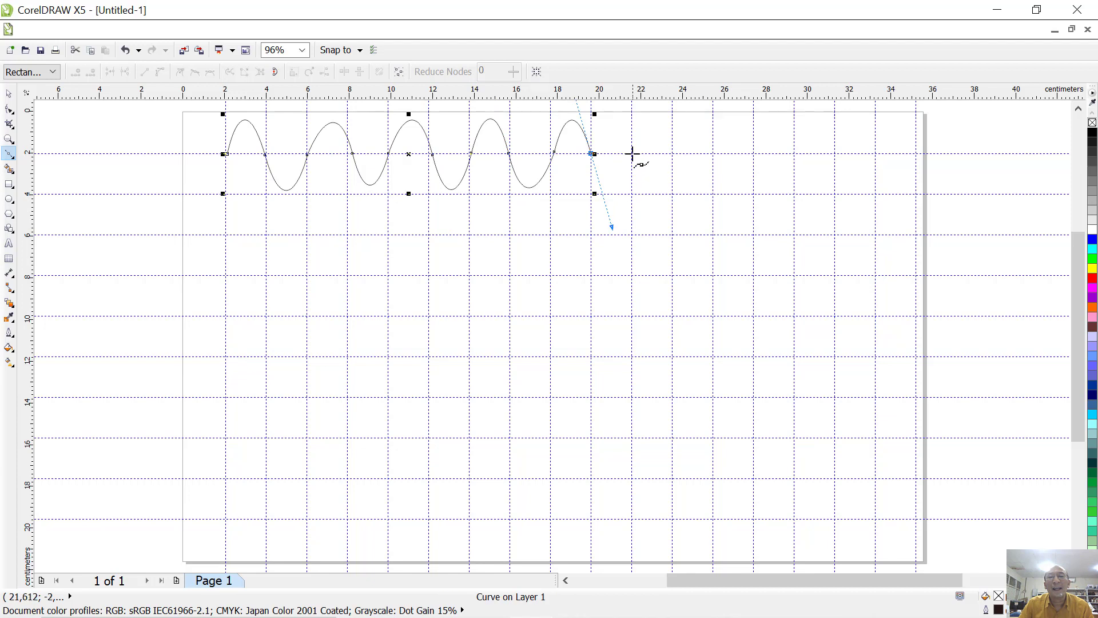
left_click(633, 153)
left_click_drag(672, 153, 692, 229)
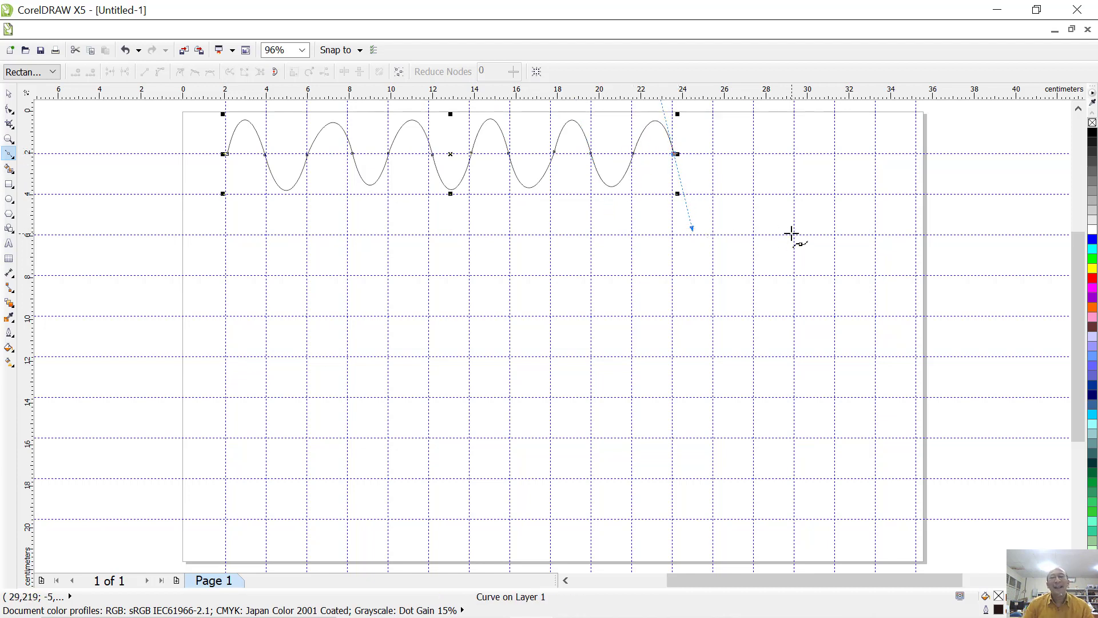
left_click(223, 333)
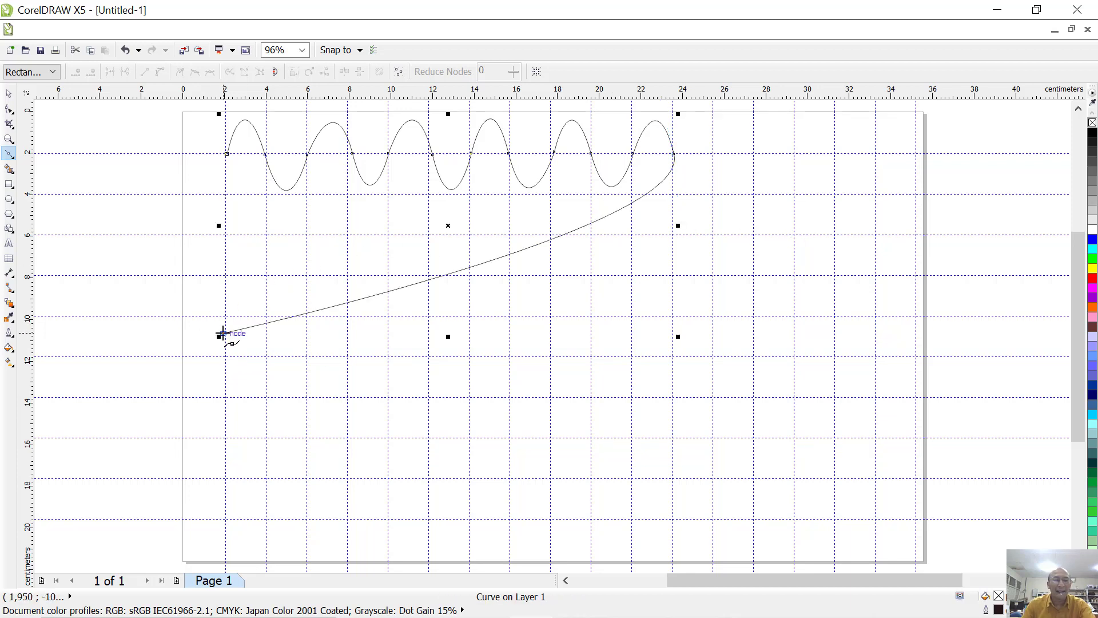
key("ctrl+z")
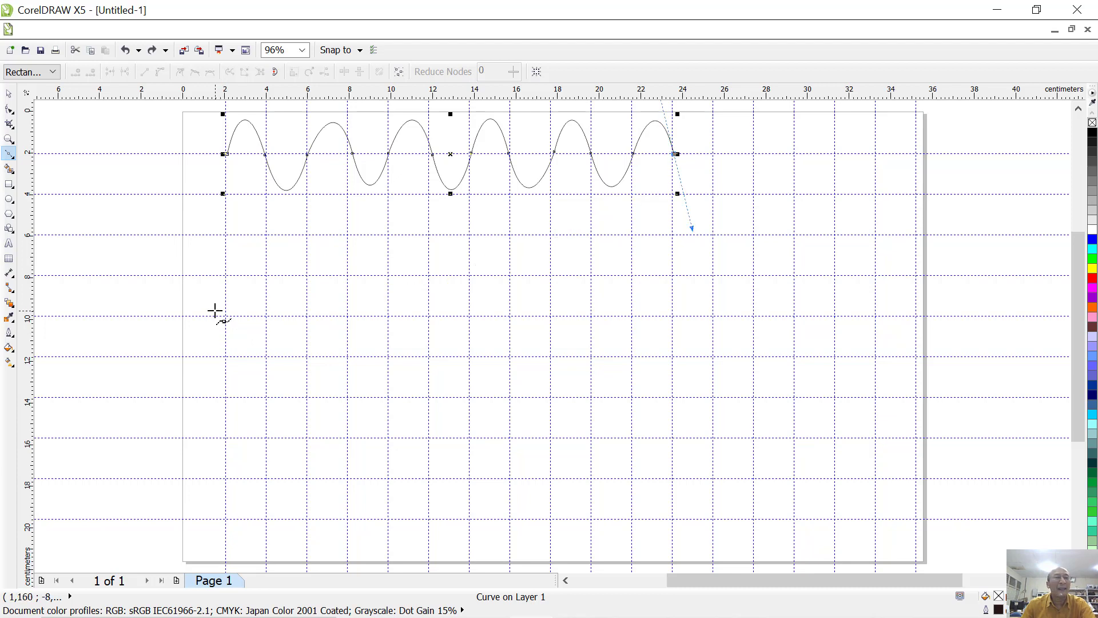
left_click(9, 95)
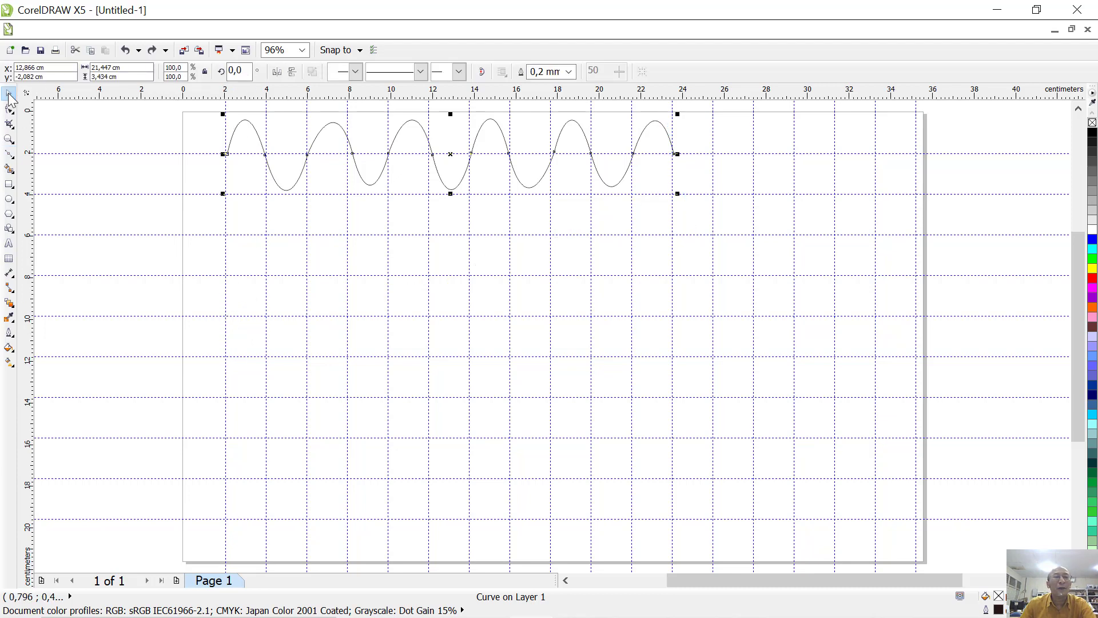
left_click(106, 184)
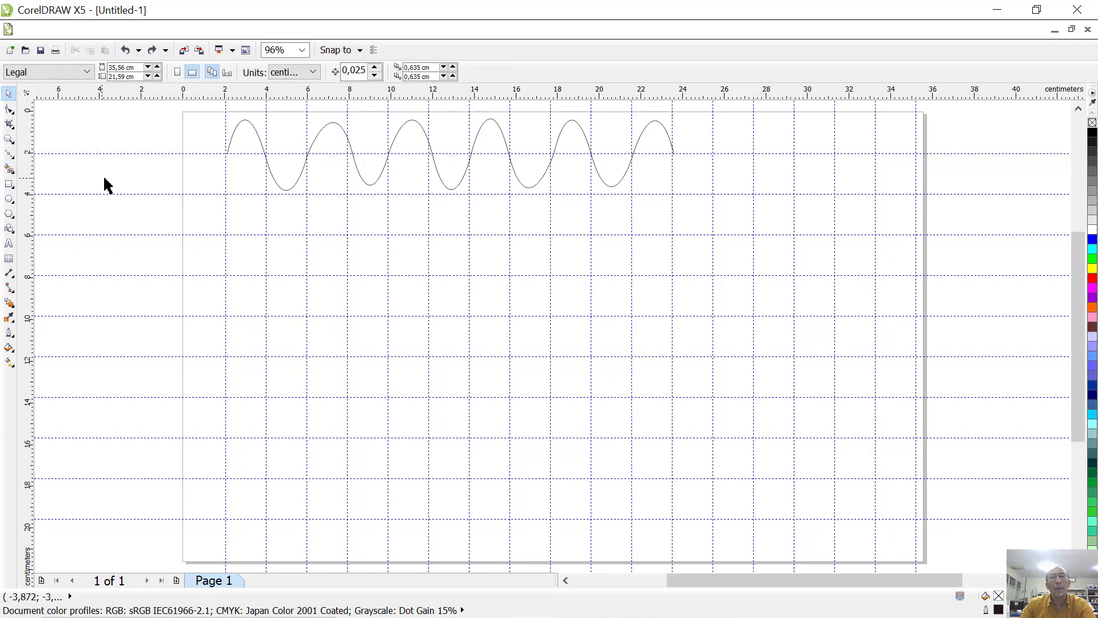
Step: Set the upper wave's outline width to 3.0 mm and its outline color to blue
left_click(414, 123)
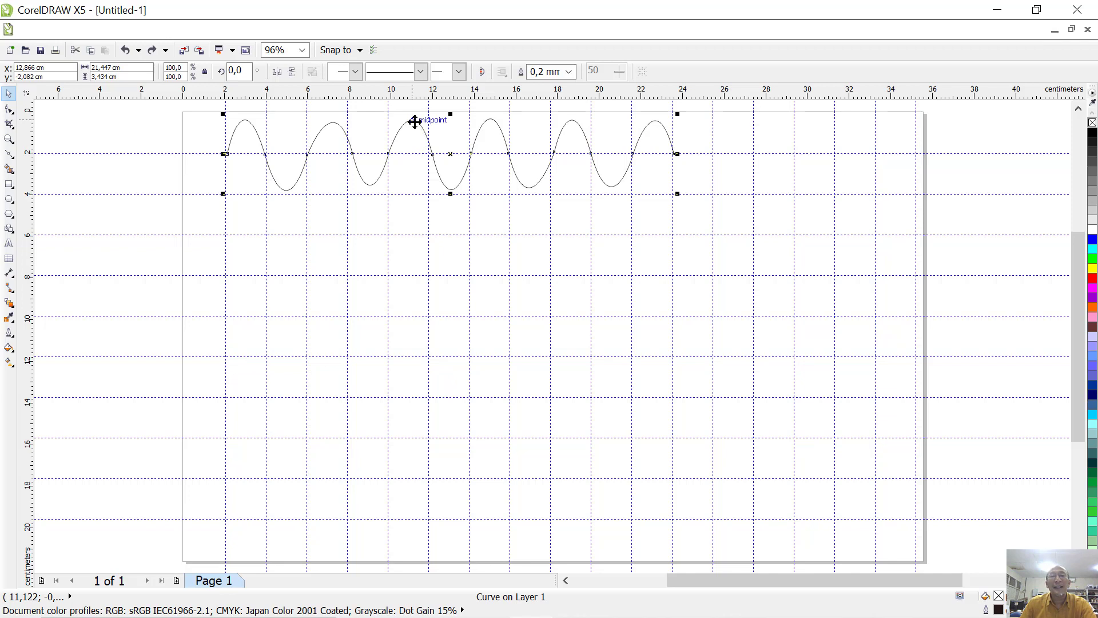
left_click(568, 72)
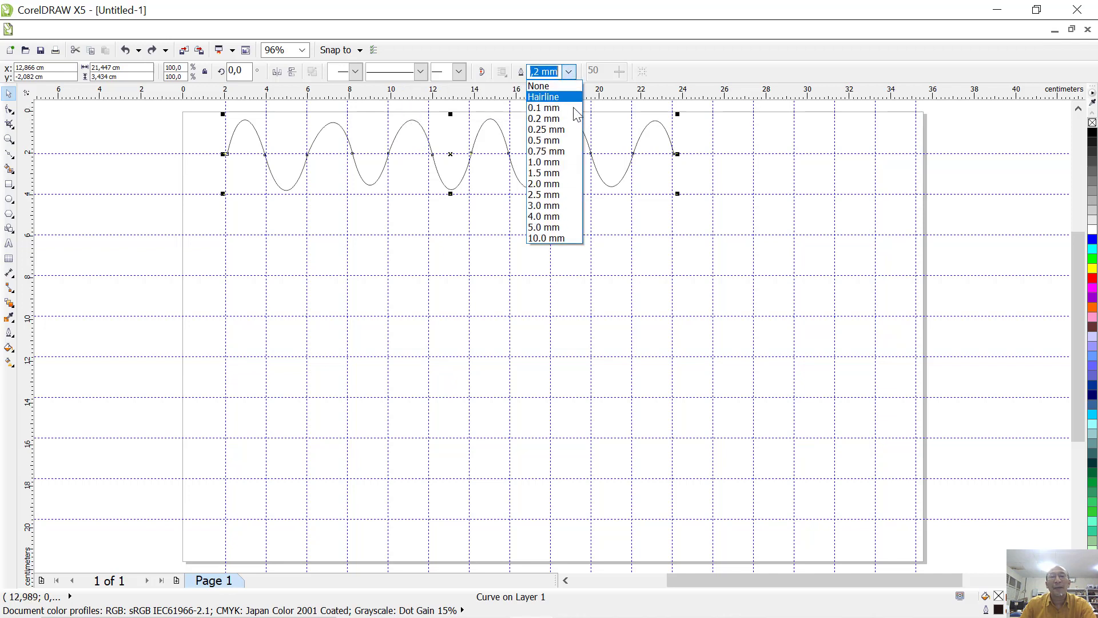
left_click(567, 203)
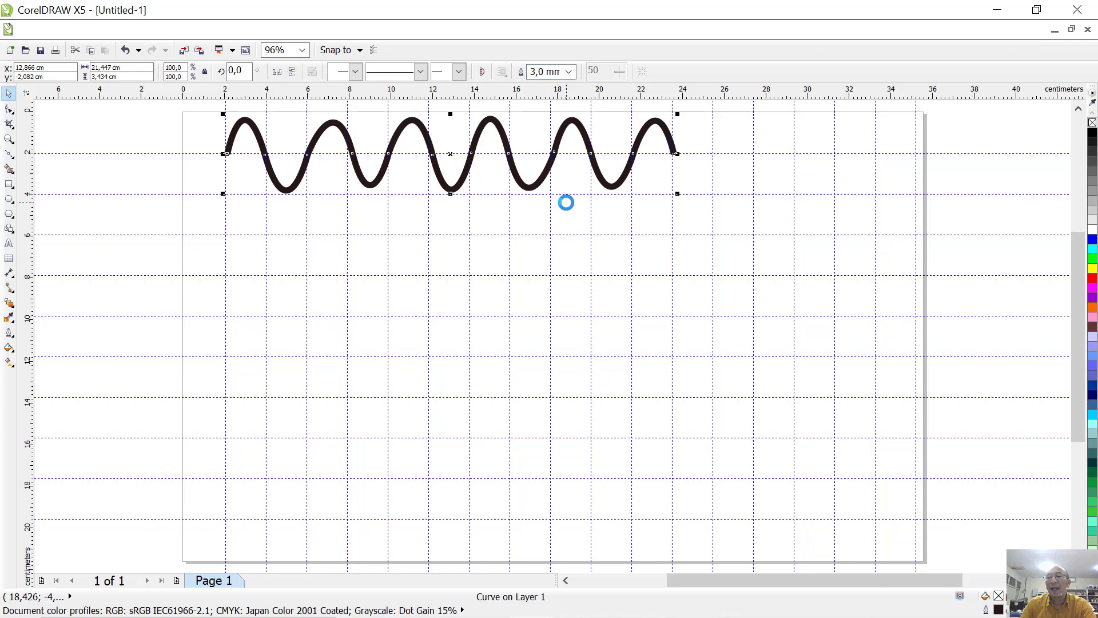
right_click(1093, 240)
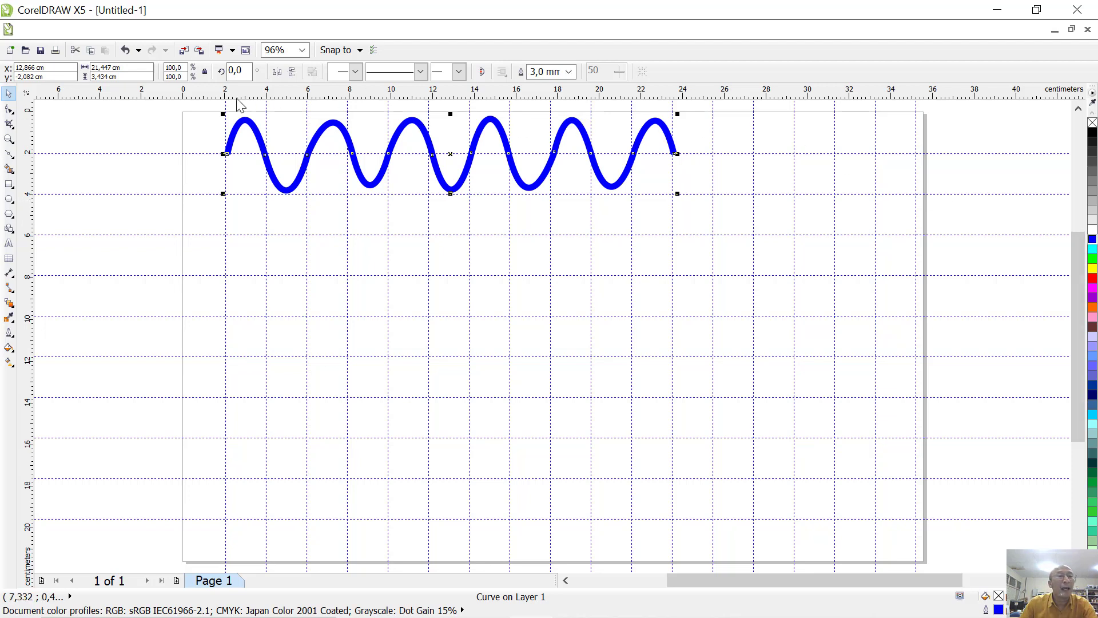
Step: Draw a wider Bézier wave about 23.5 cm long and 4.3 cm high along the 8 cm horizontal guideline, crossing it about every 4 cm
left_click(9, 153)
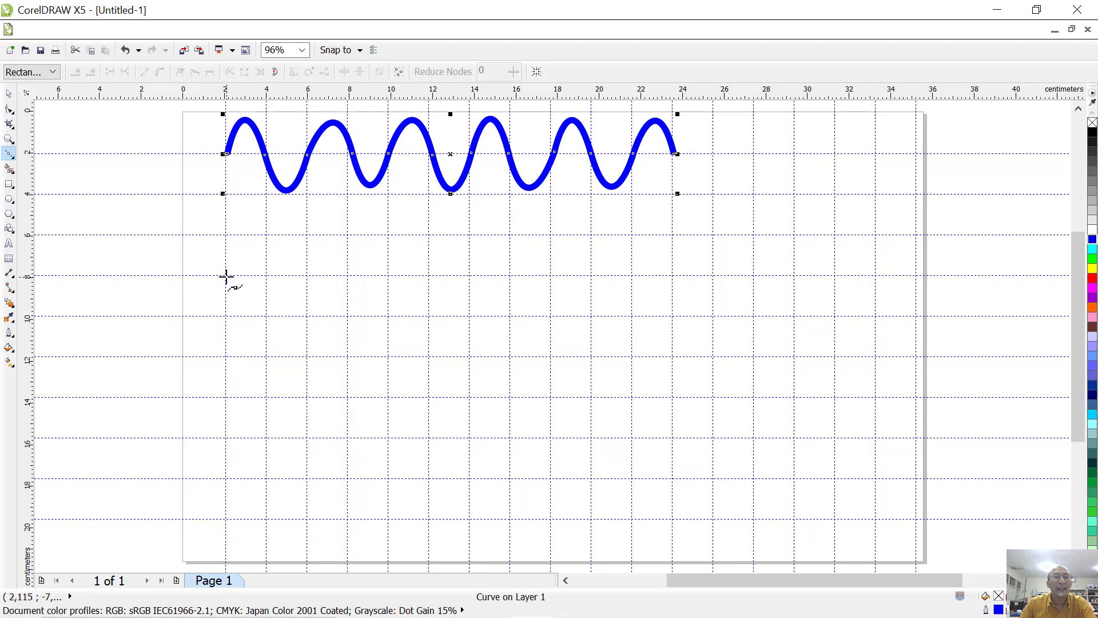
left_click(227, 277)
left_click_drag(307, 277, 355, 366)
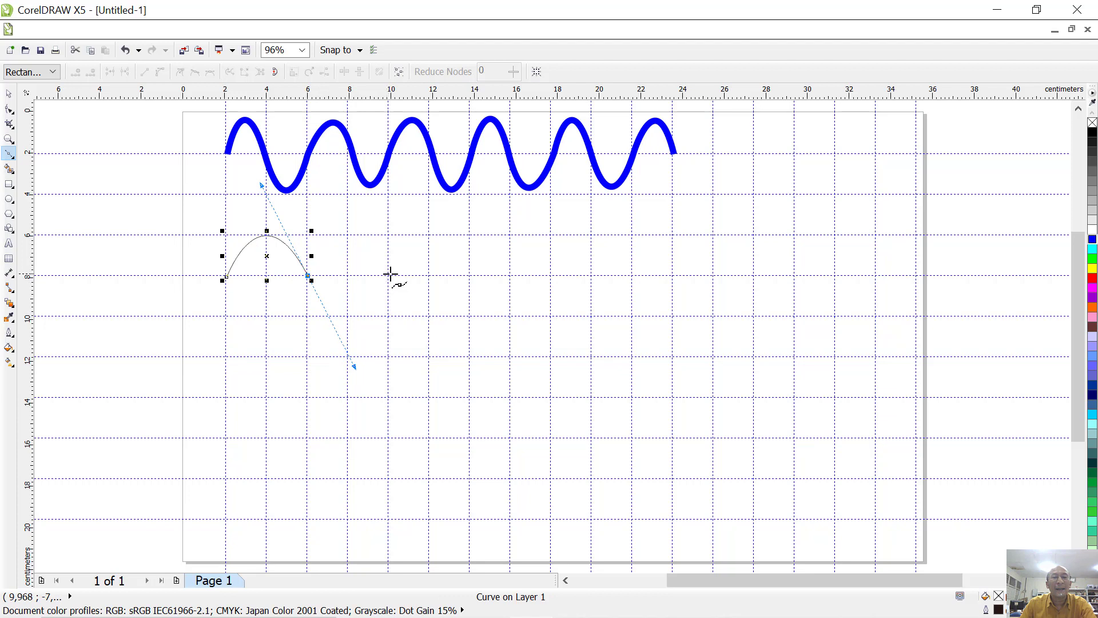
left_click(391, 274)
left_click_drag(471, 276, 521, 370)
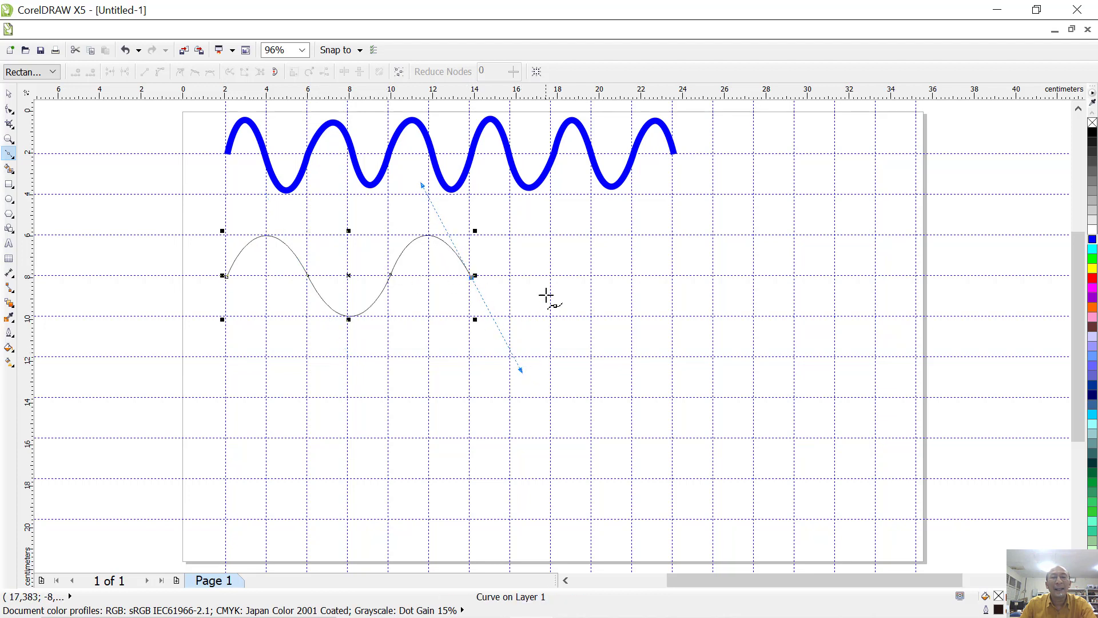
left_click(553, 279)
left_click_drag(633, 276, 674, 375)
left_click(715, 276)
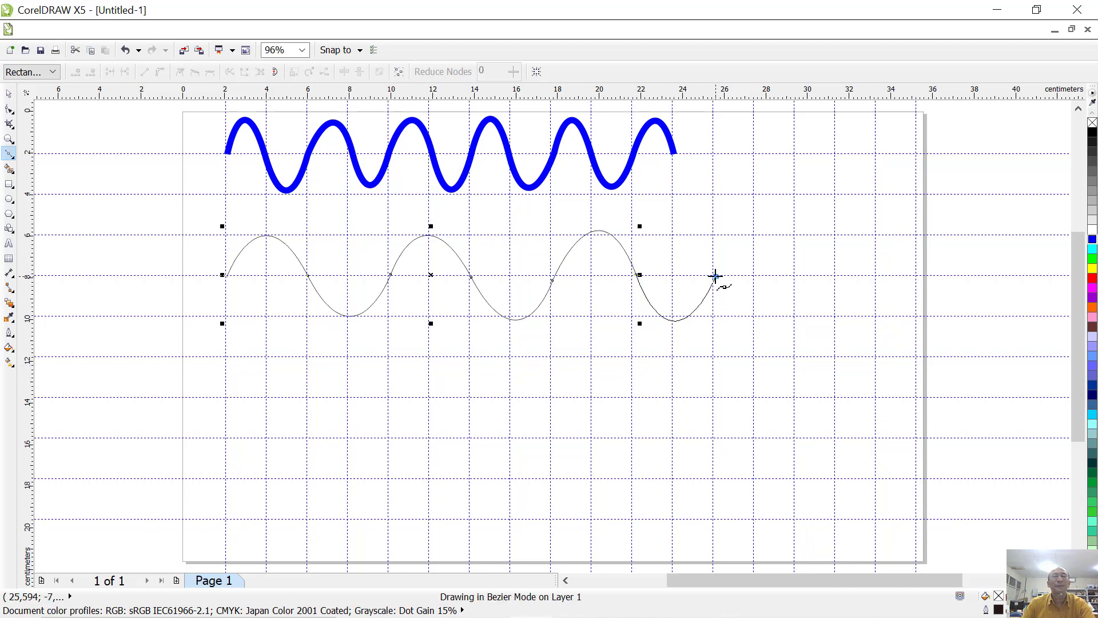
left_click(9, 93)
left_click(109, 139)
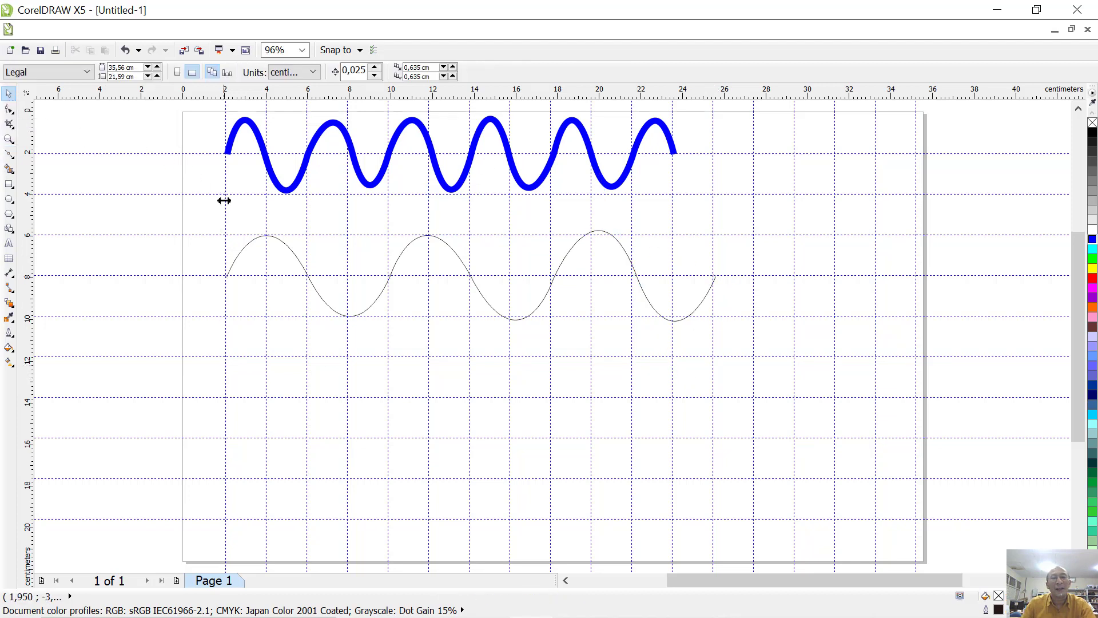
Step: Set the lower wave's outline width to 4.0 mm and its outline color to red
left_click(412, 243)
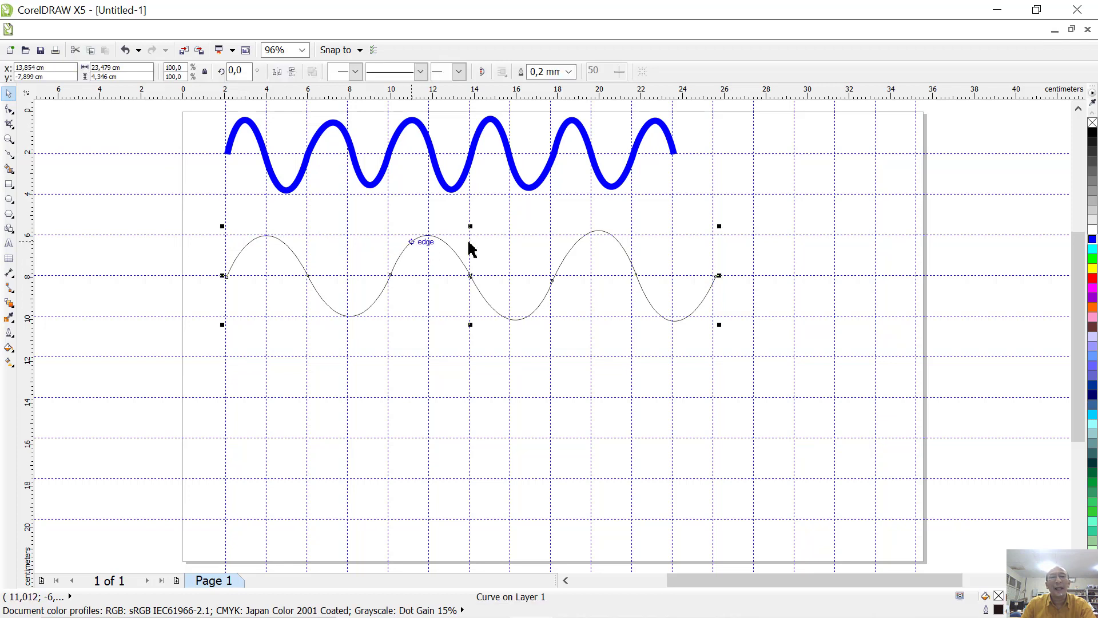
left_click(568, 71)
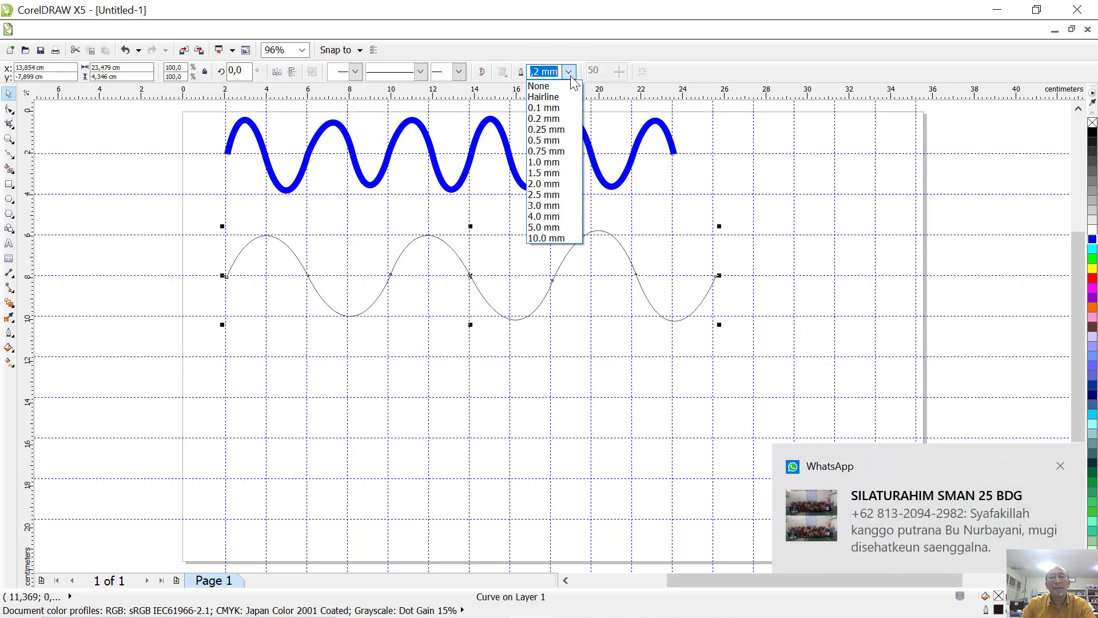
left_click(549, 216)
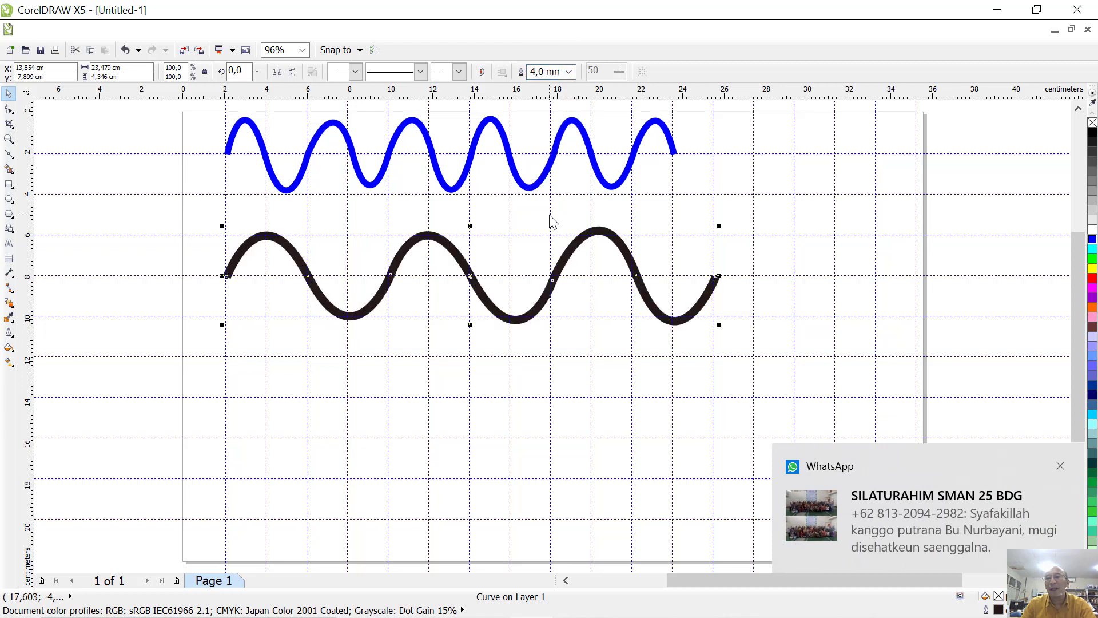
right_click(1092, 279)
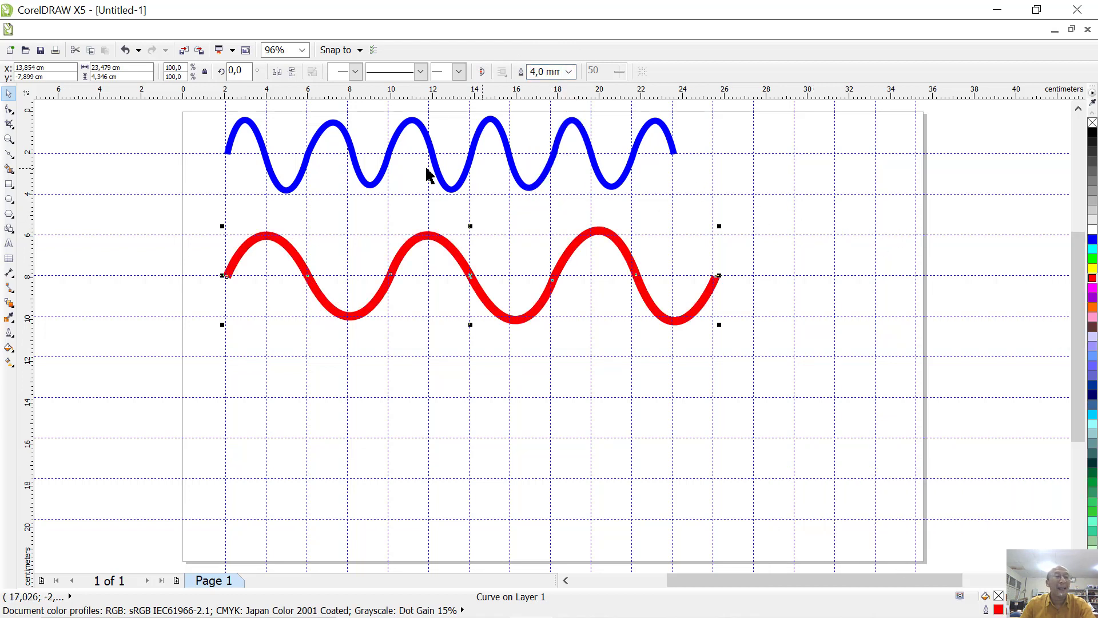
Step: Add a solid triangular arrowhead to the red wave's start and a barbed arrowhead to its end
left_click(355, 71)
left_click(350, 126)
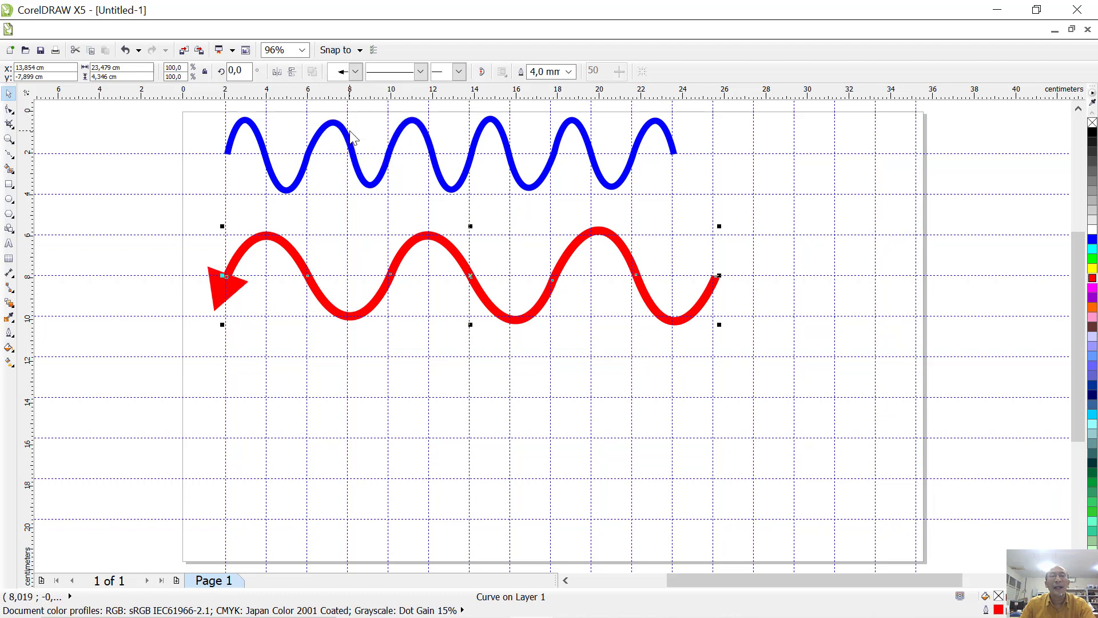
left_click(460, 71)
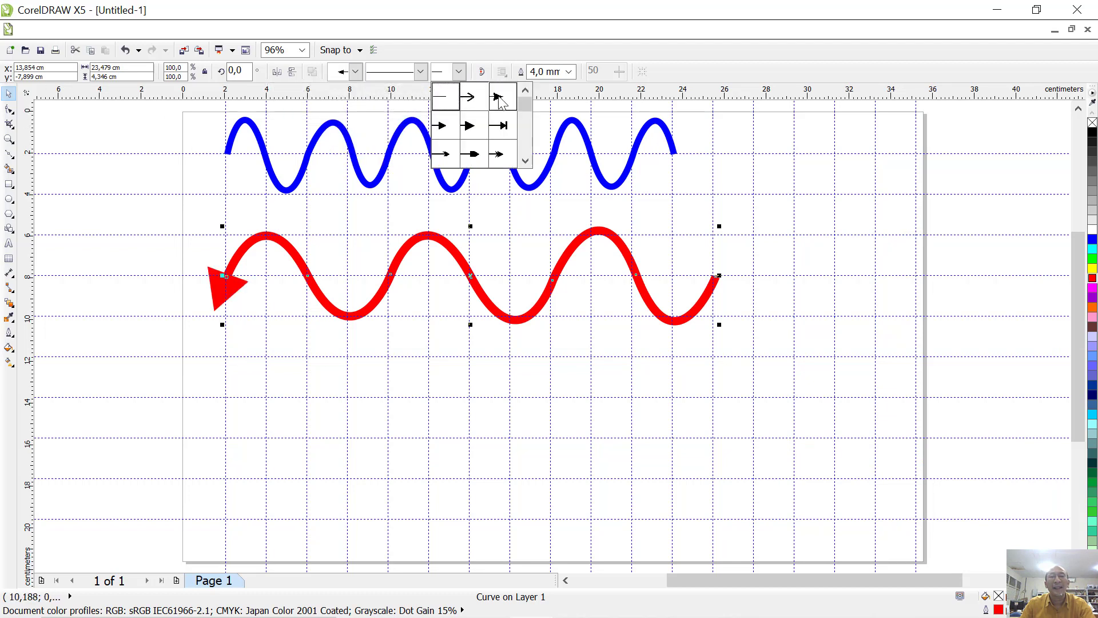
left_click(503, 159)
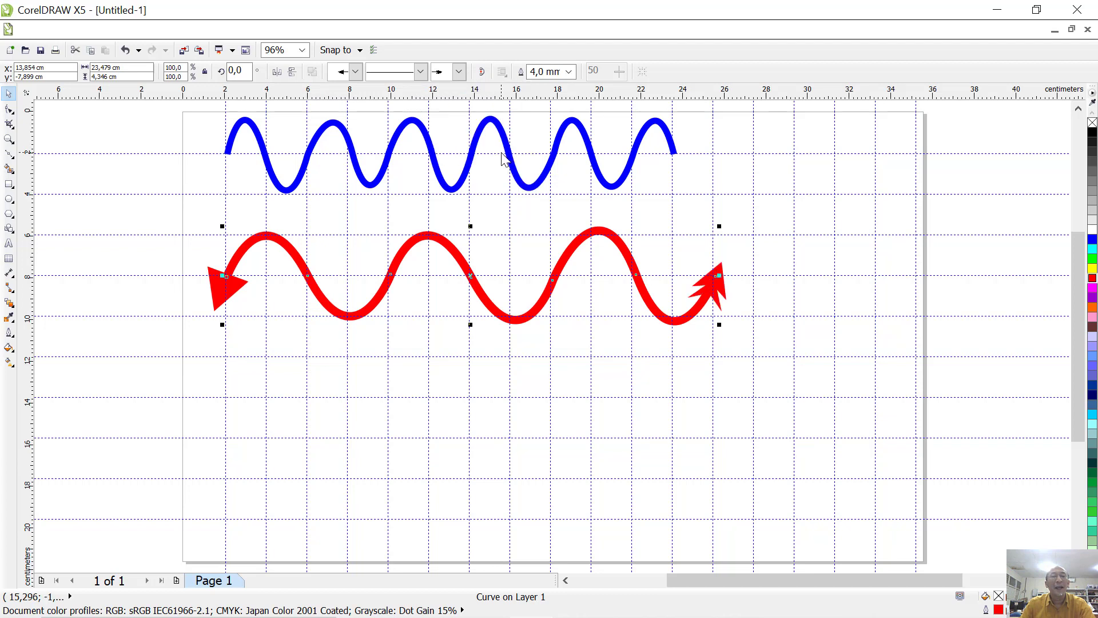
Step: Change the red wave's line style to closely spaced short dashes
left_click(421, 71)
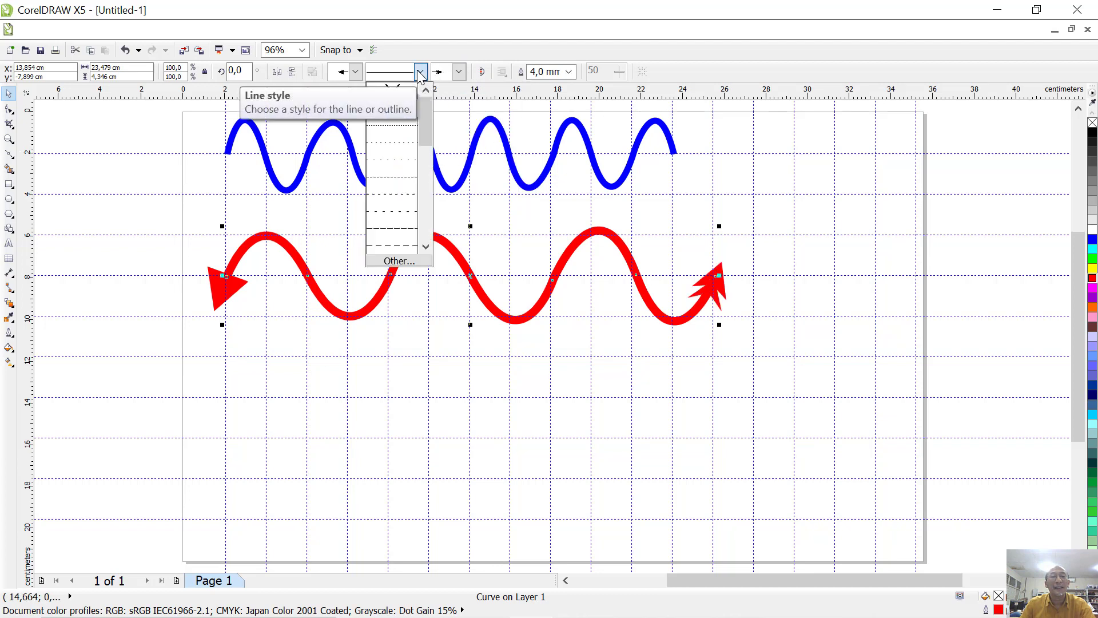
left_click(392, 143)
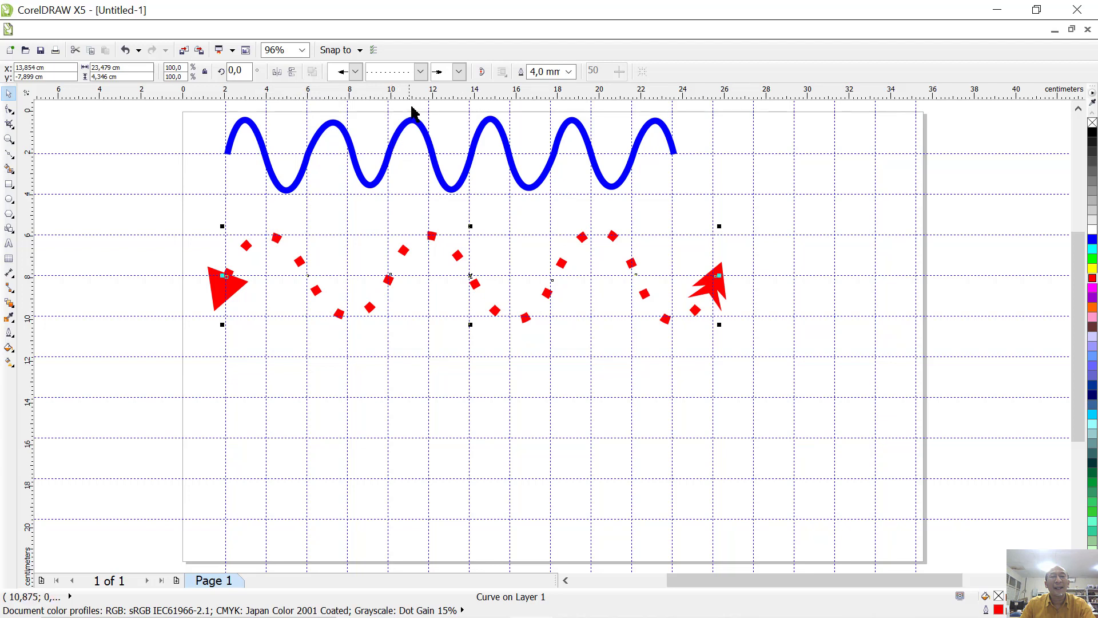
left_click(421, 71)
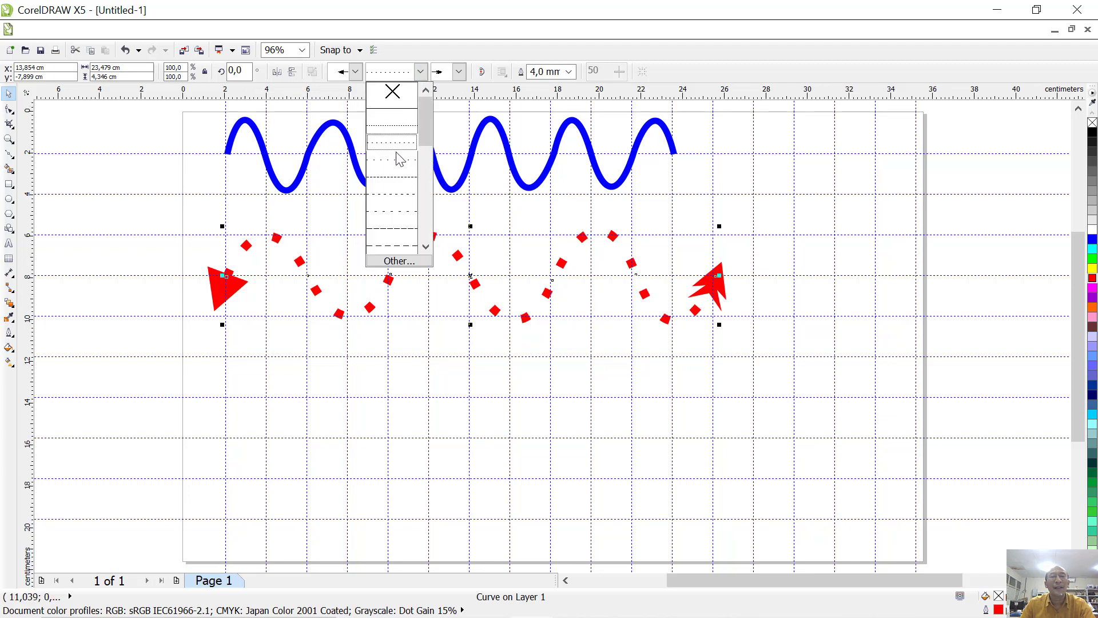
left_click(397, 178)
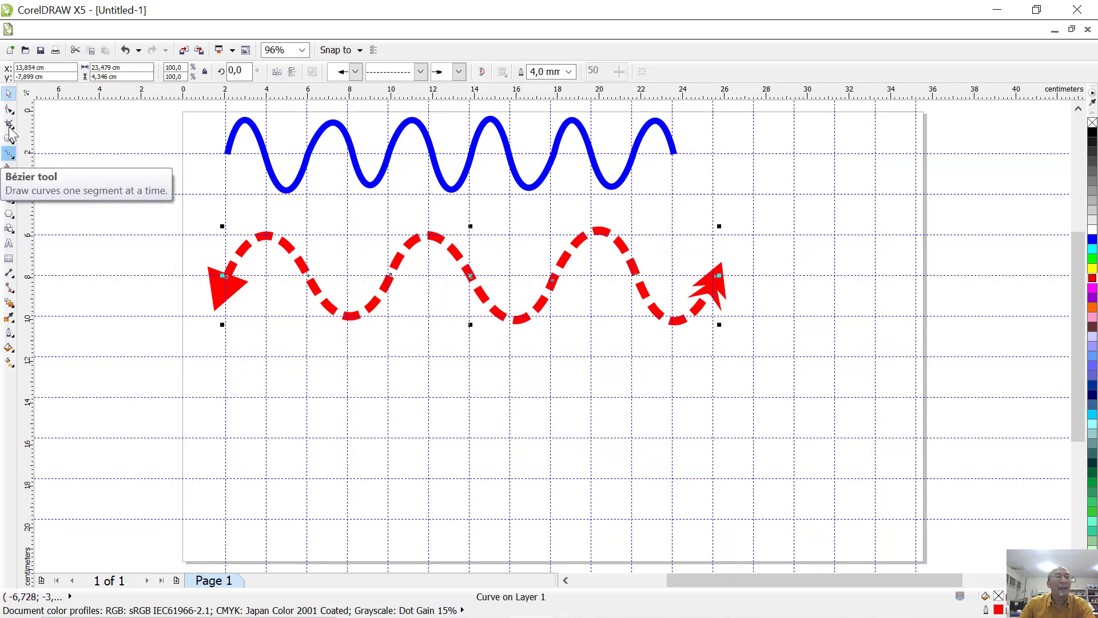
Step: Draw a straight-segment Bézier zigzag about 23.5 cm long and 2.3 cm high between the 12 and 14 cm horizontal guidelines, peaking about every 4 cm
left_click(9, 153)
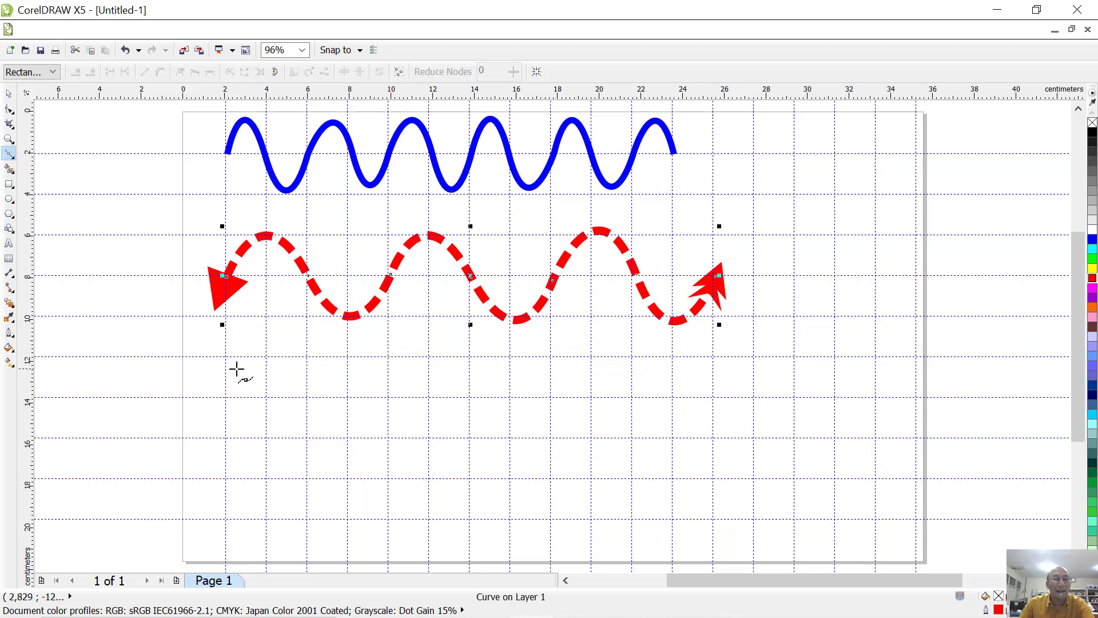
left_click(224, 399)
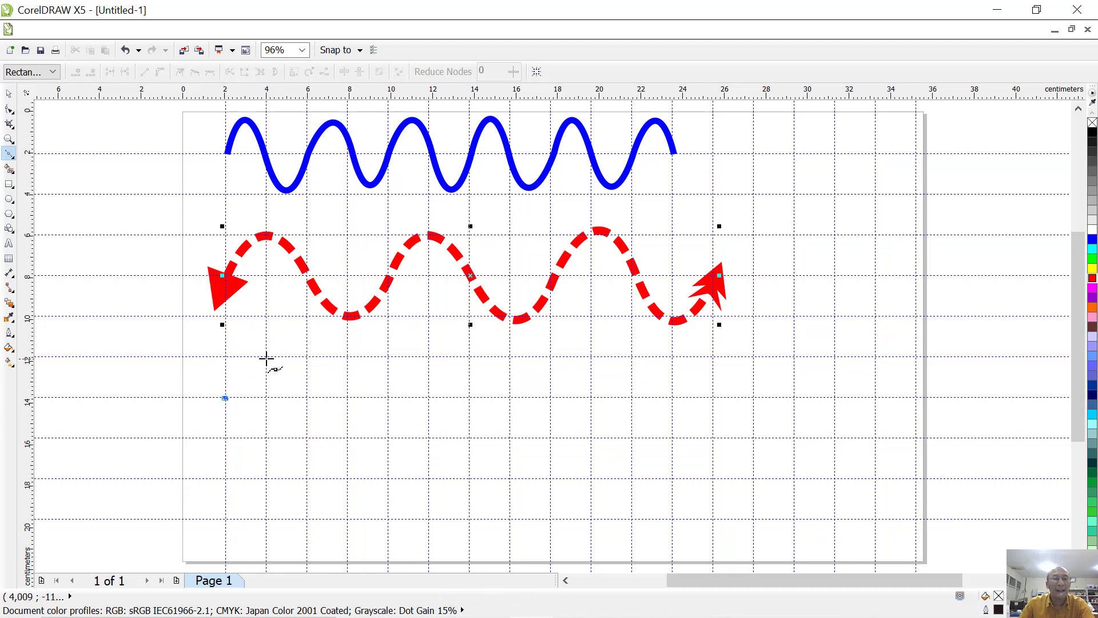
left_click(268, 353)
left_click(307, 400)
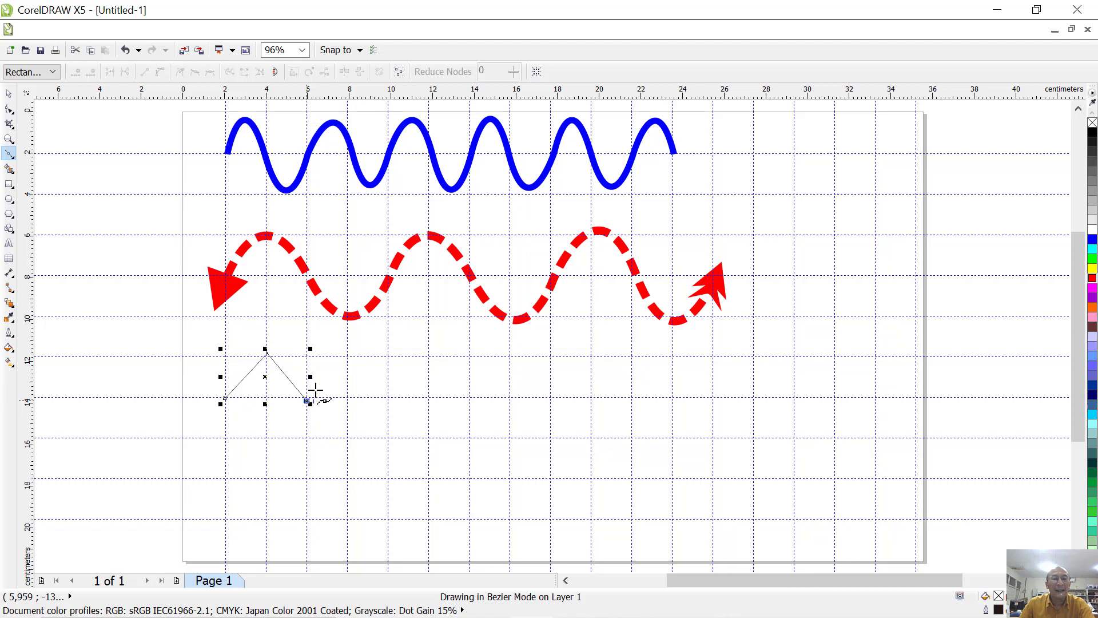
left_click(351, 355)
left_click(389, 396)
left_click(428, 357)
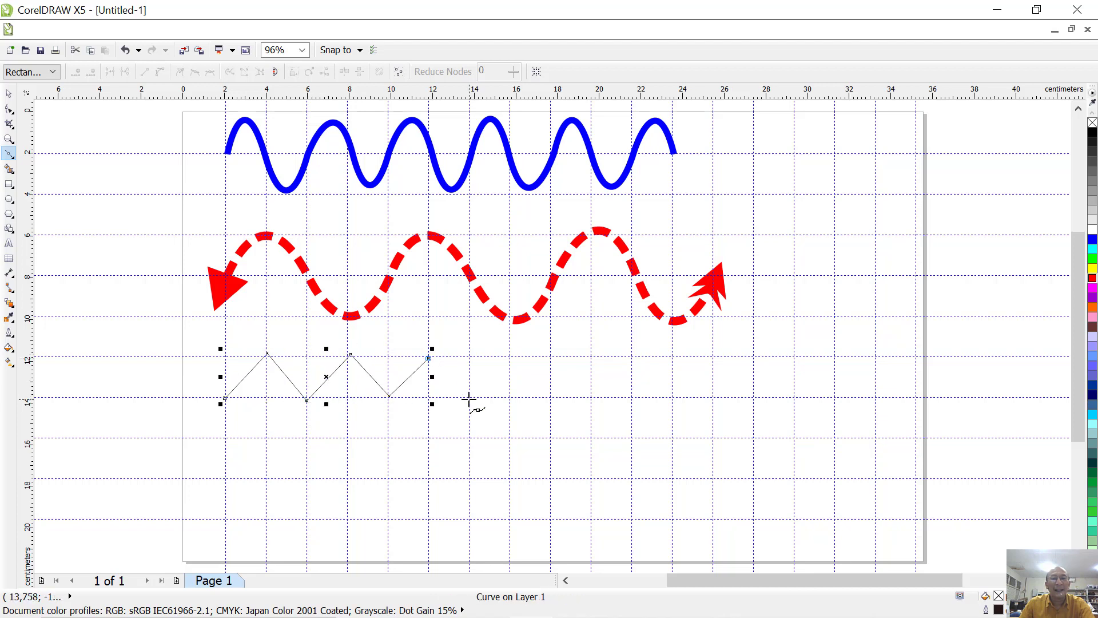
left_click(469, 398)
left_click(509, 354)
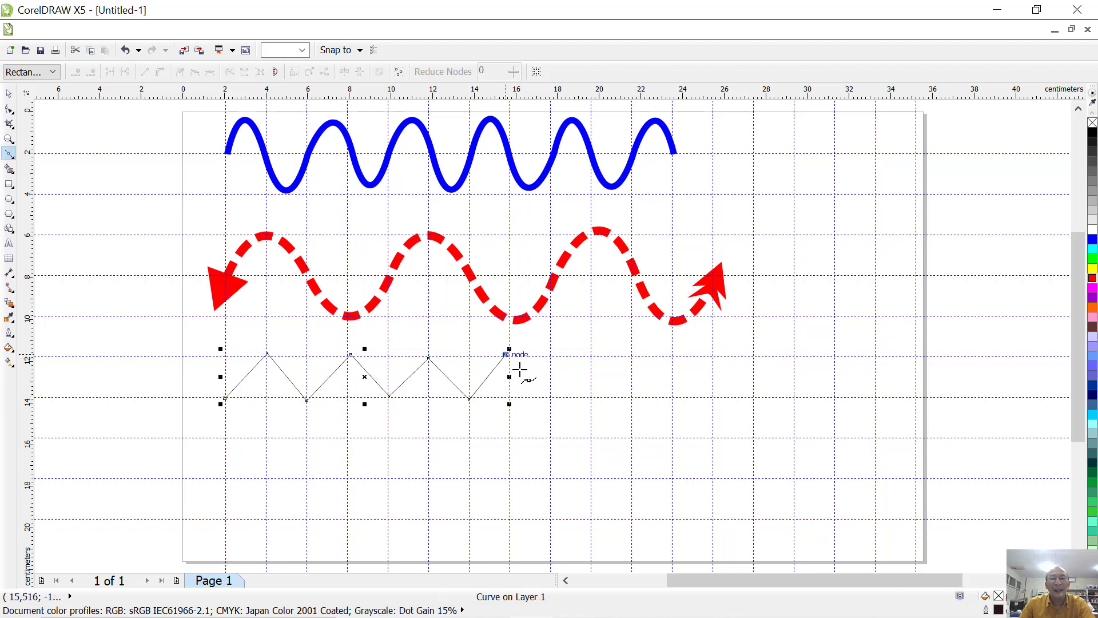
left_click(551, 398)
left_click(593, 357)
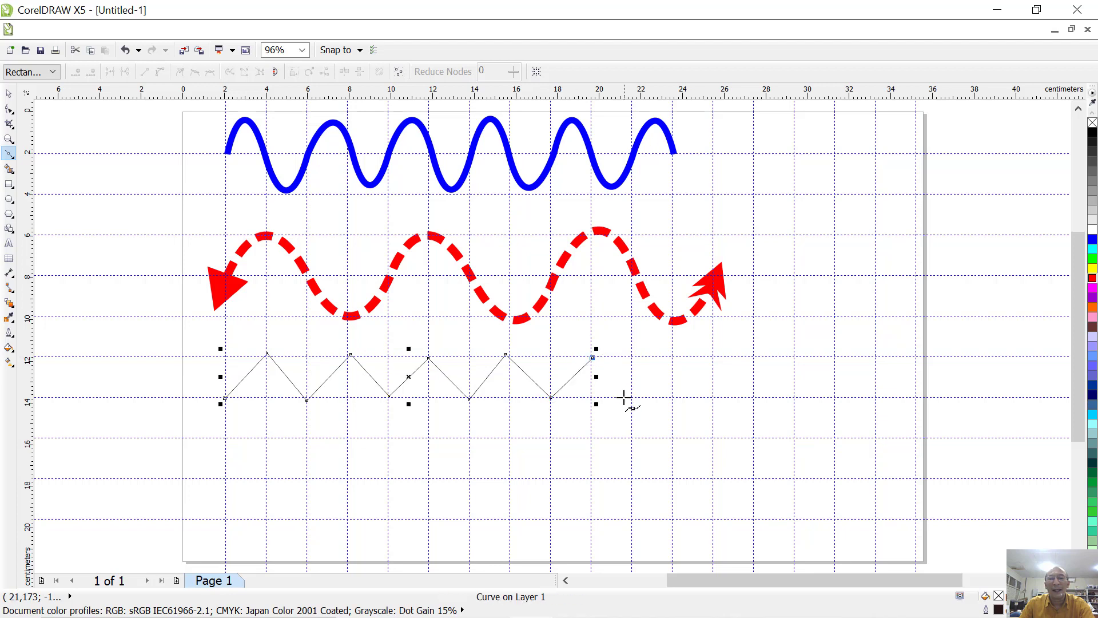
left_click(633, 399)
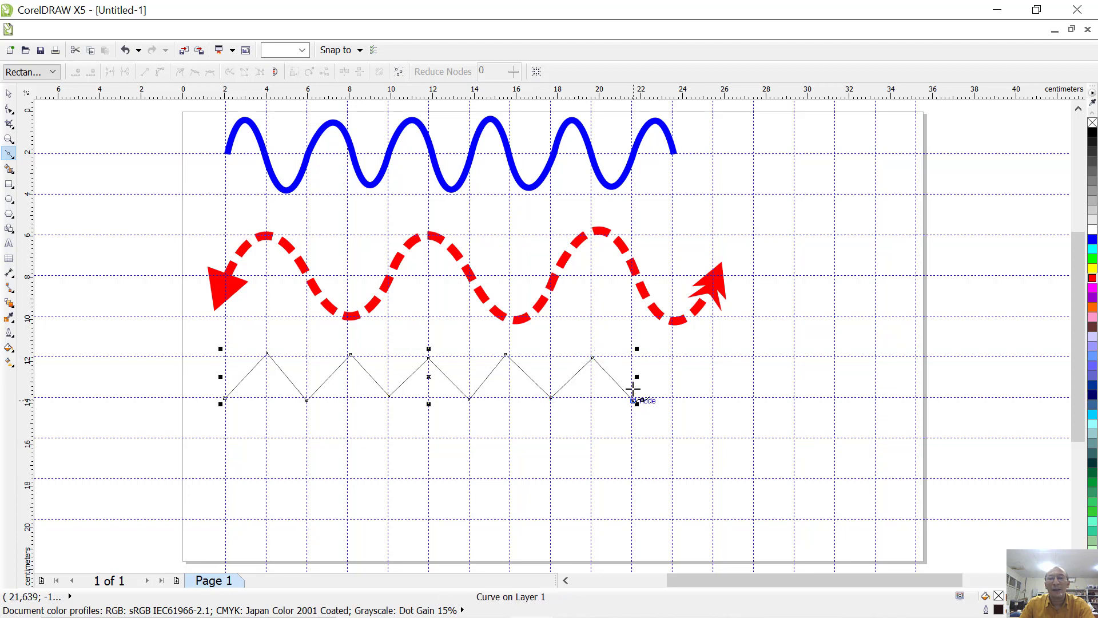
left_click(670, 358)
left_click(713, 396)
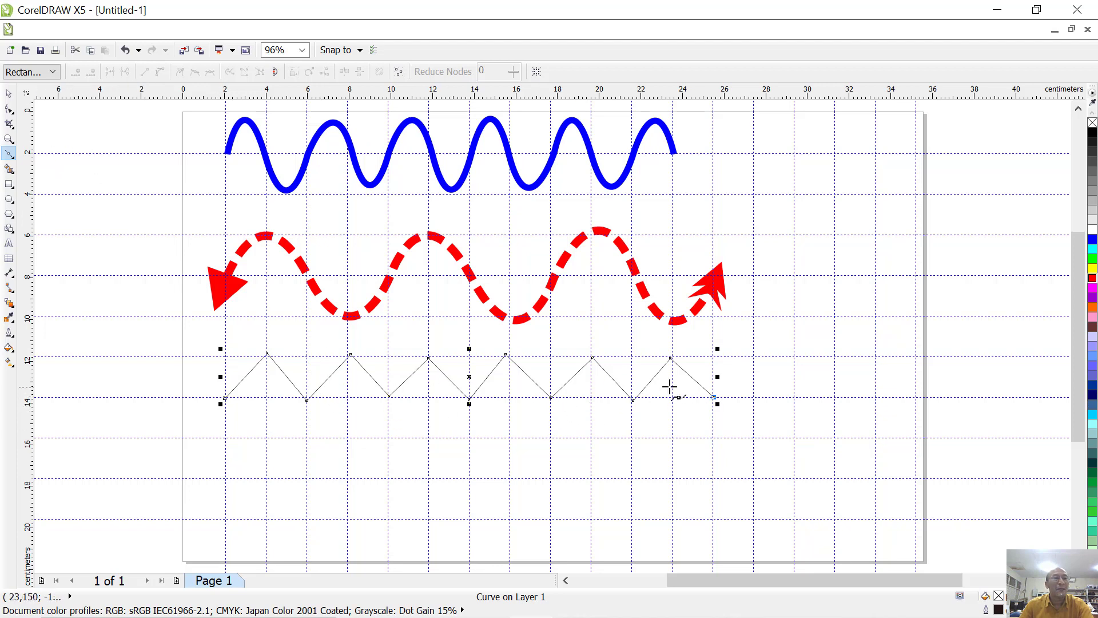
Step: Set the new zigzag's outline width to 3.0 mm and its outline color to cyan
left_click(9, 93)
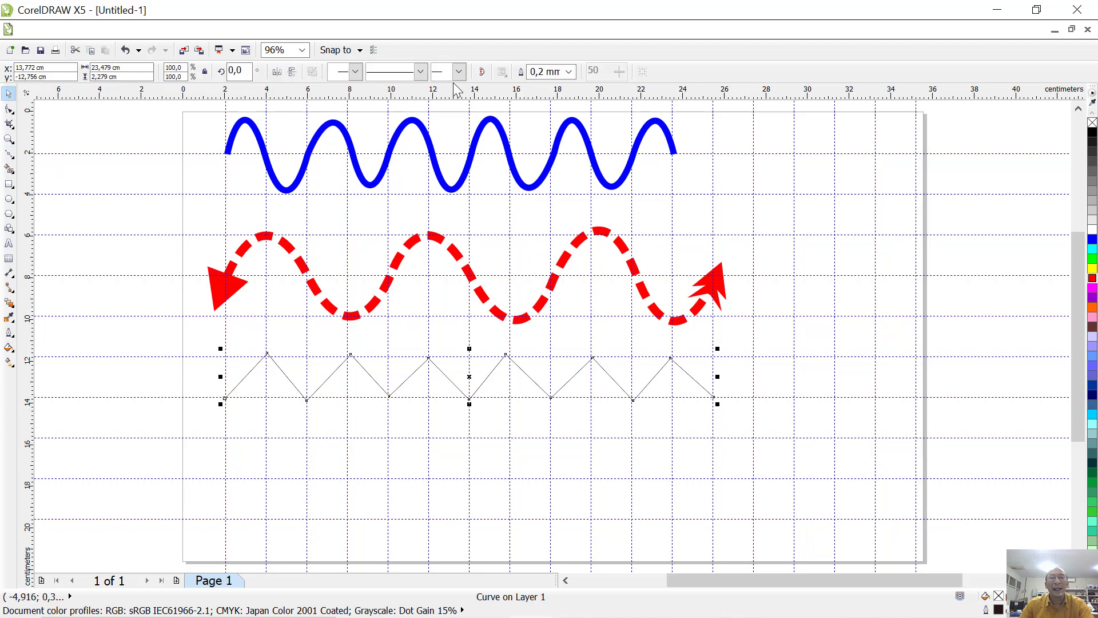
left_click(570, 71)
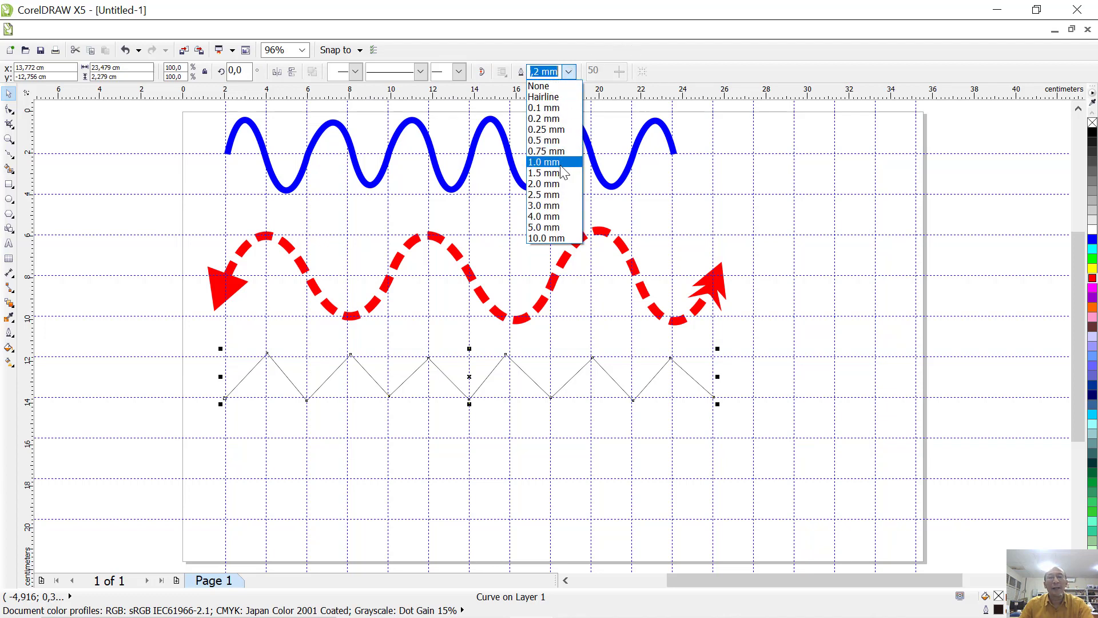
left_click(554, 207)
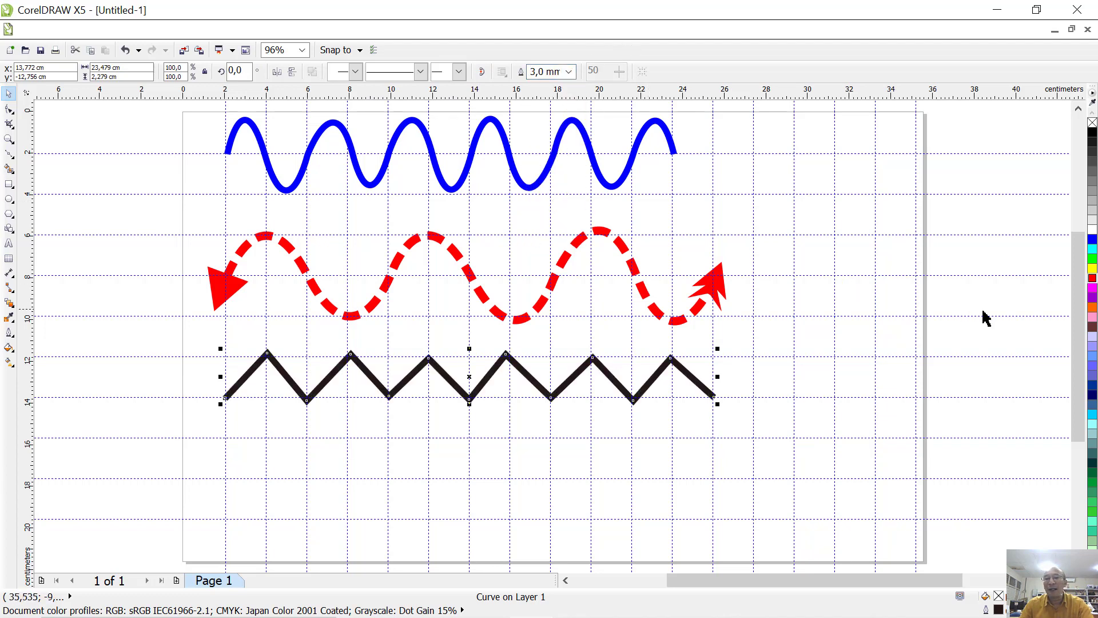
right_click(1093, 250)
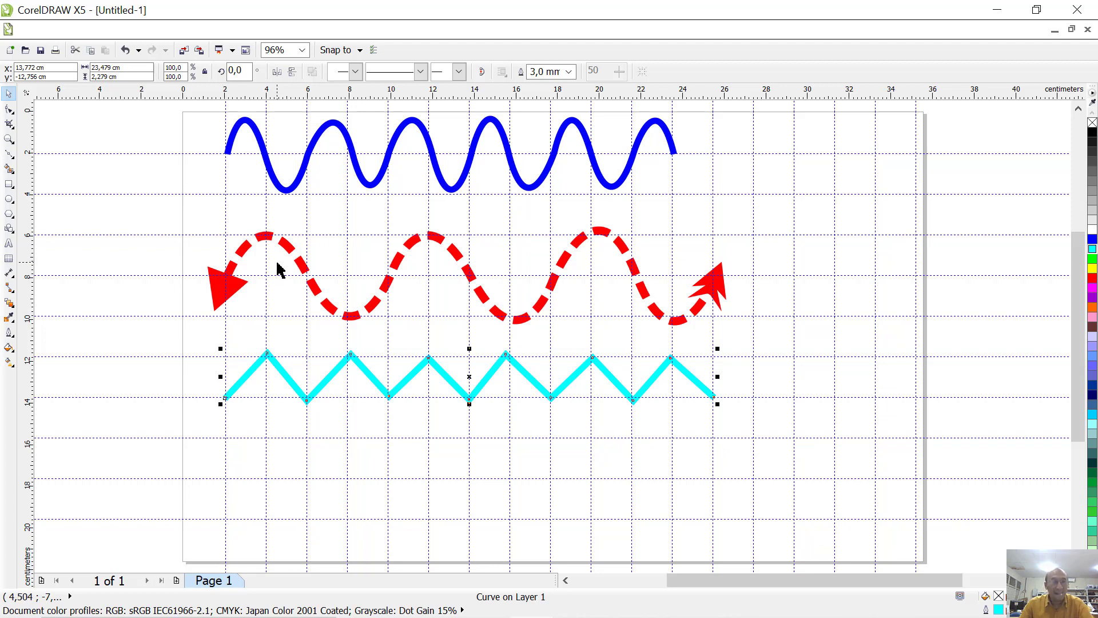
Step: Draw a wider Bézier zigzag about 23.8 cm long and 2.1 cm high between the 18 and 20 cm horizontal guidelines, peaking about every 8 cm
left_click(9, 155)
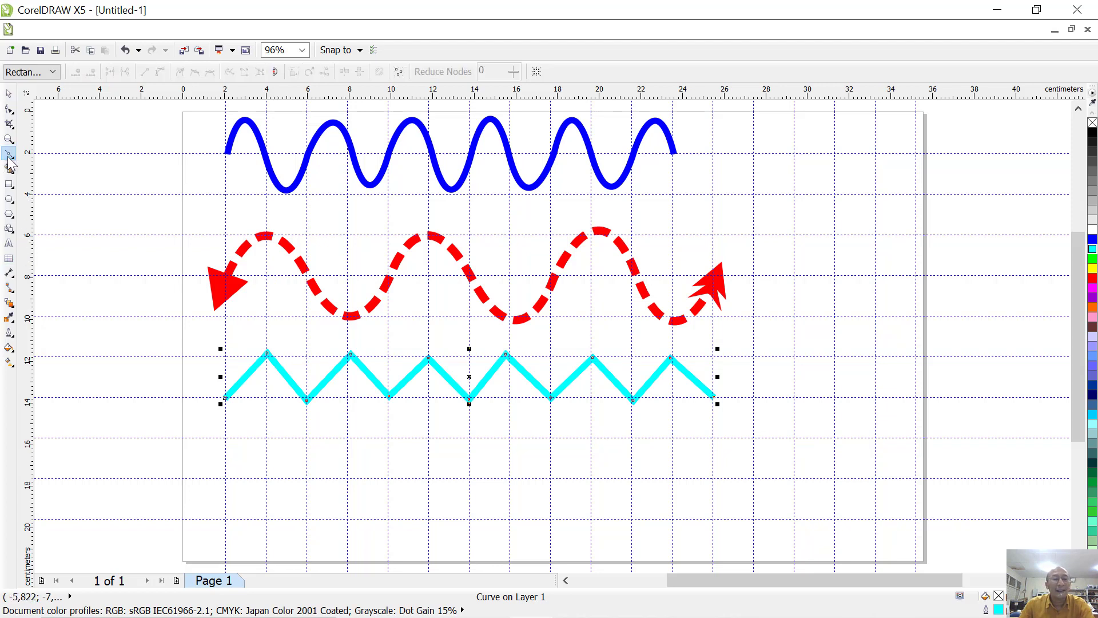
left_click(223, 520)
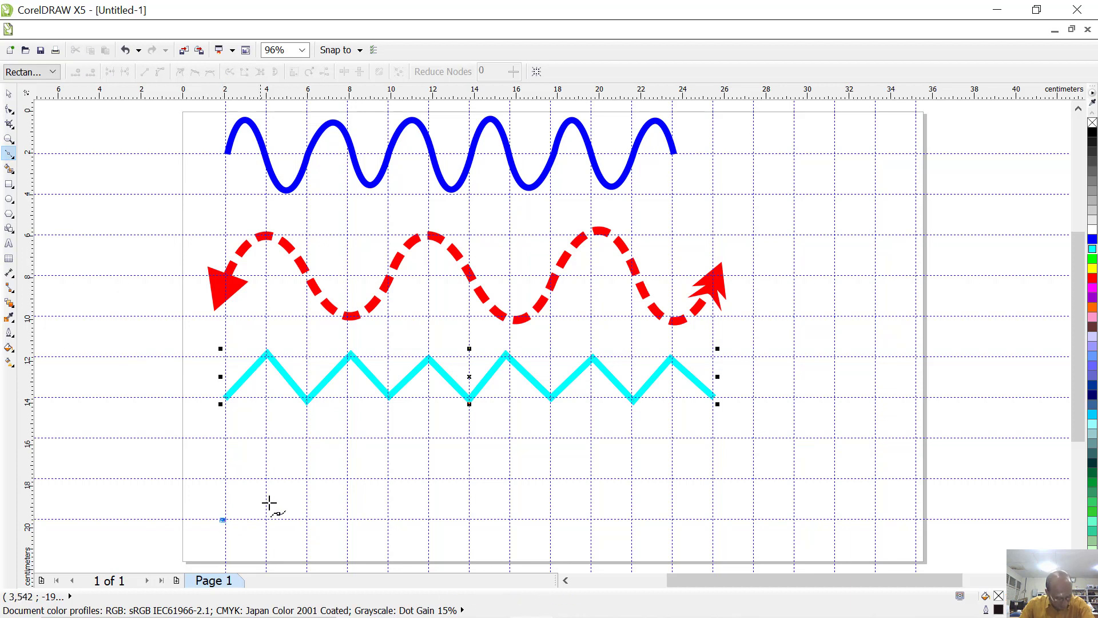
left_click(307, 478)
left_click(388, 522)
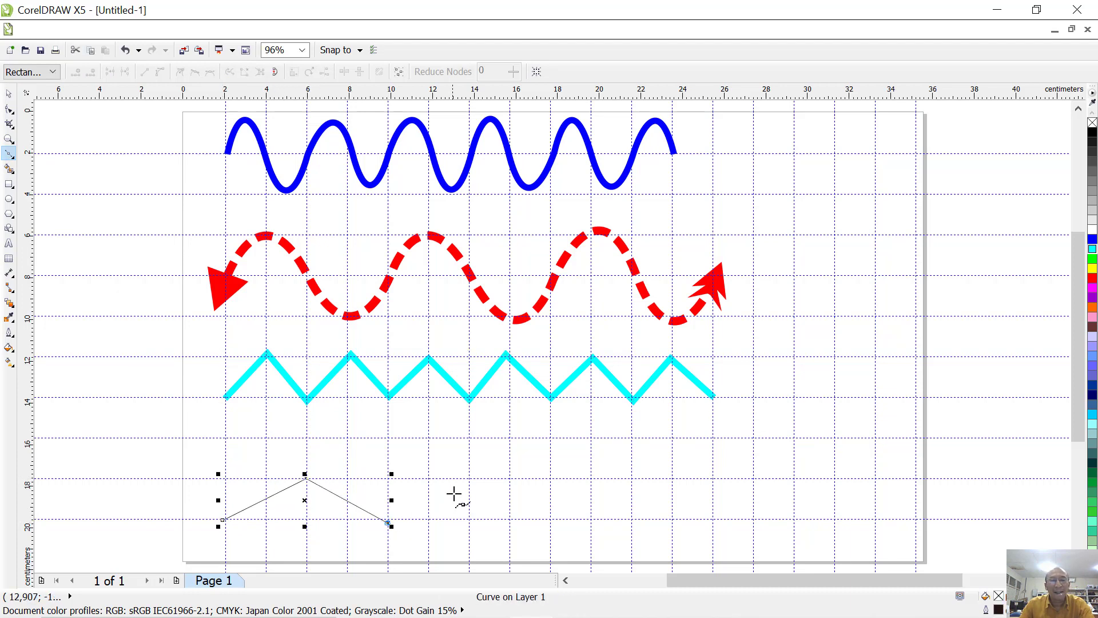
left_click(468, 479)
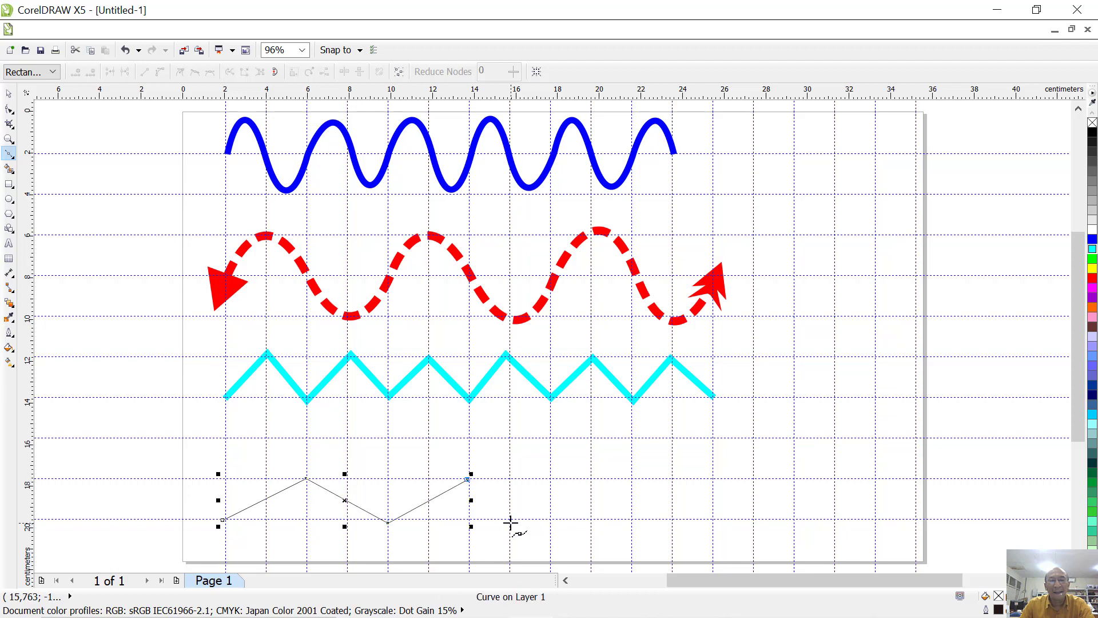
left_click(549, 519)
left_click(630, 479)
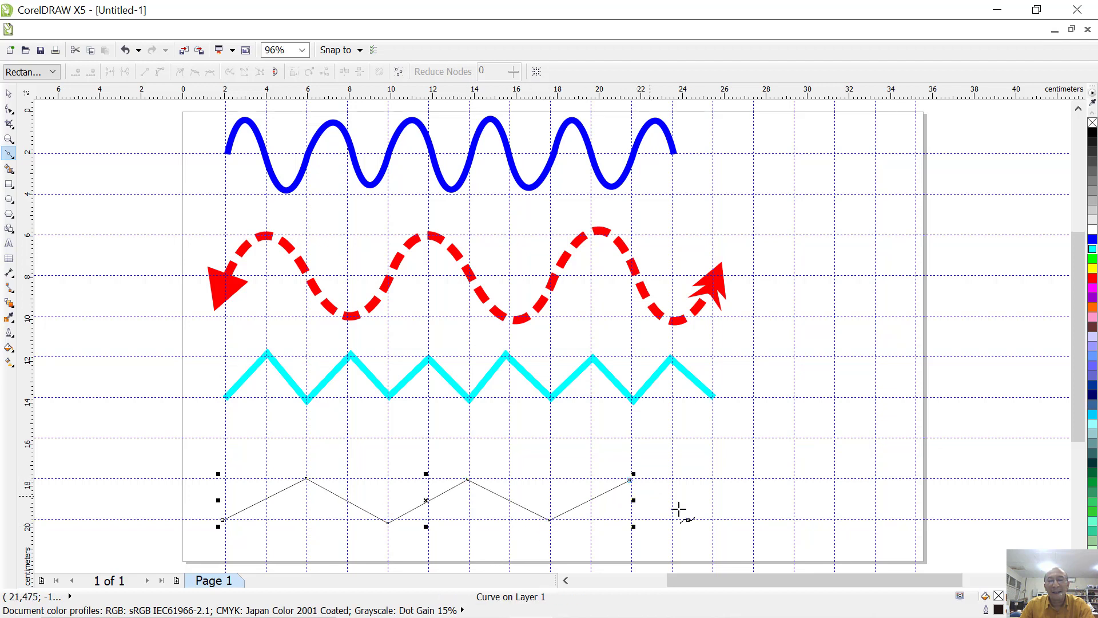
left_click(717, 520)
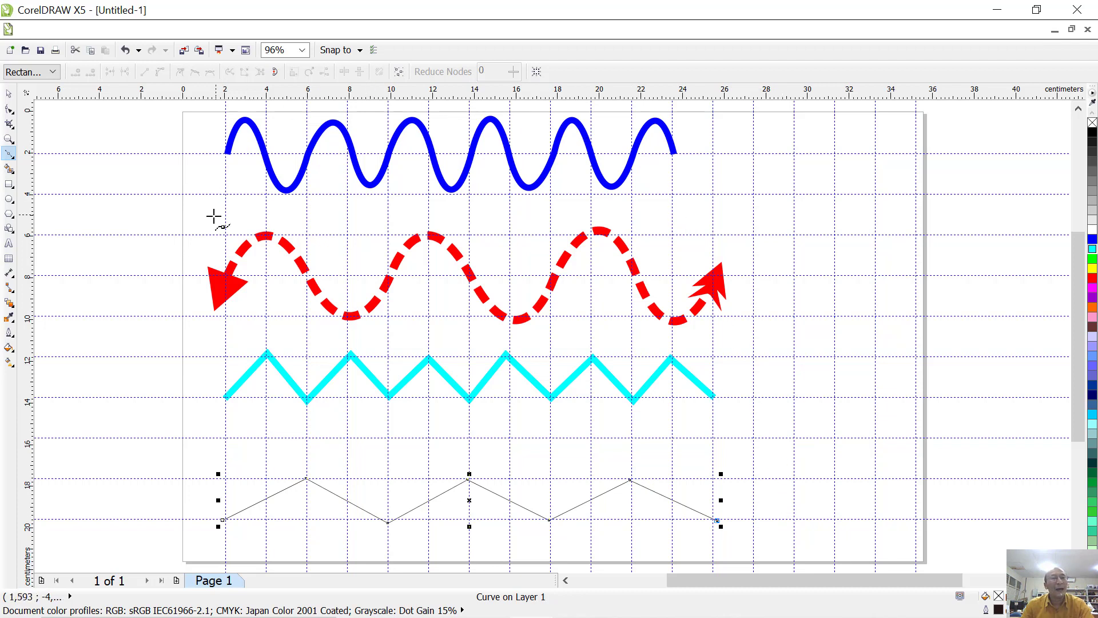
Step: Set the wider zigzag's outline width to 5.0 mm and its outline color to a blue-violet
left_click(9, 92)
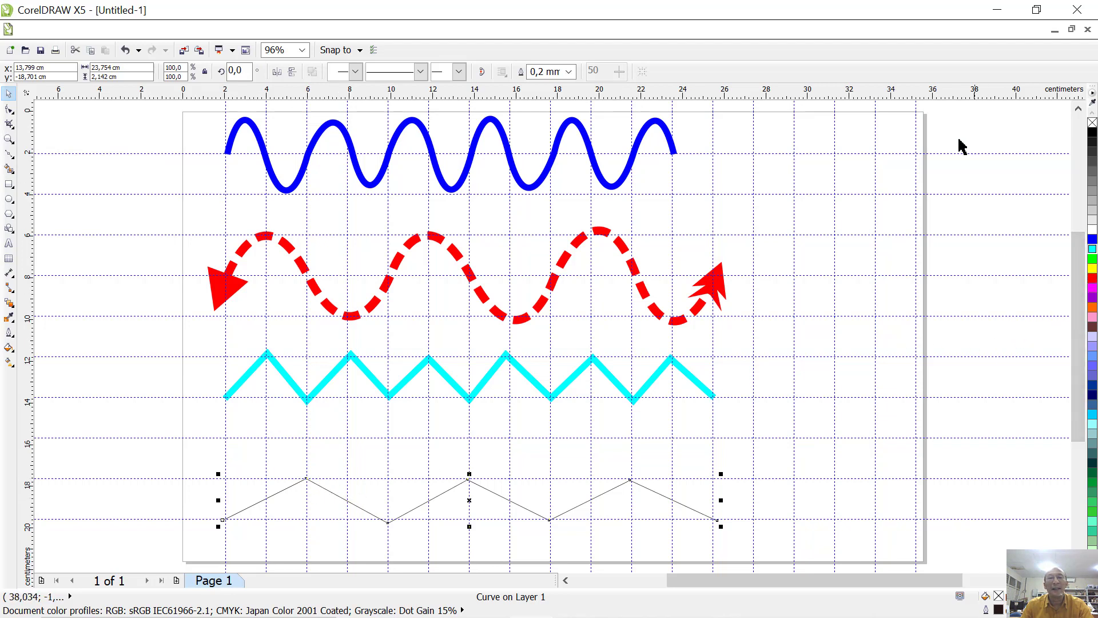
left_click(569, 72)
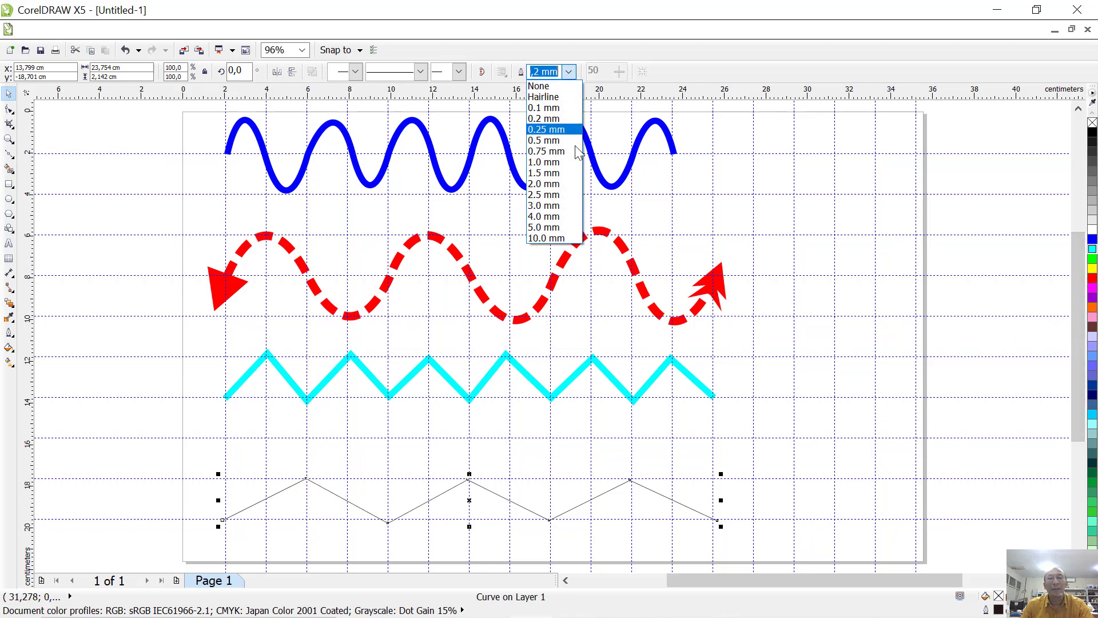
left_click(572, 224)
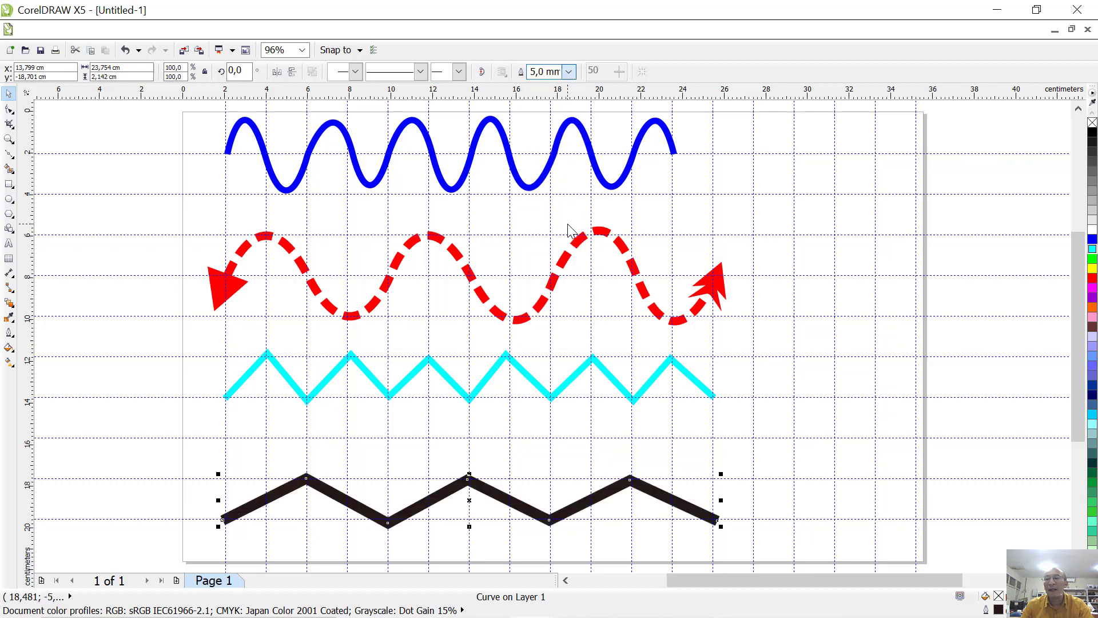
right_click(1092, 367)
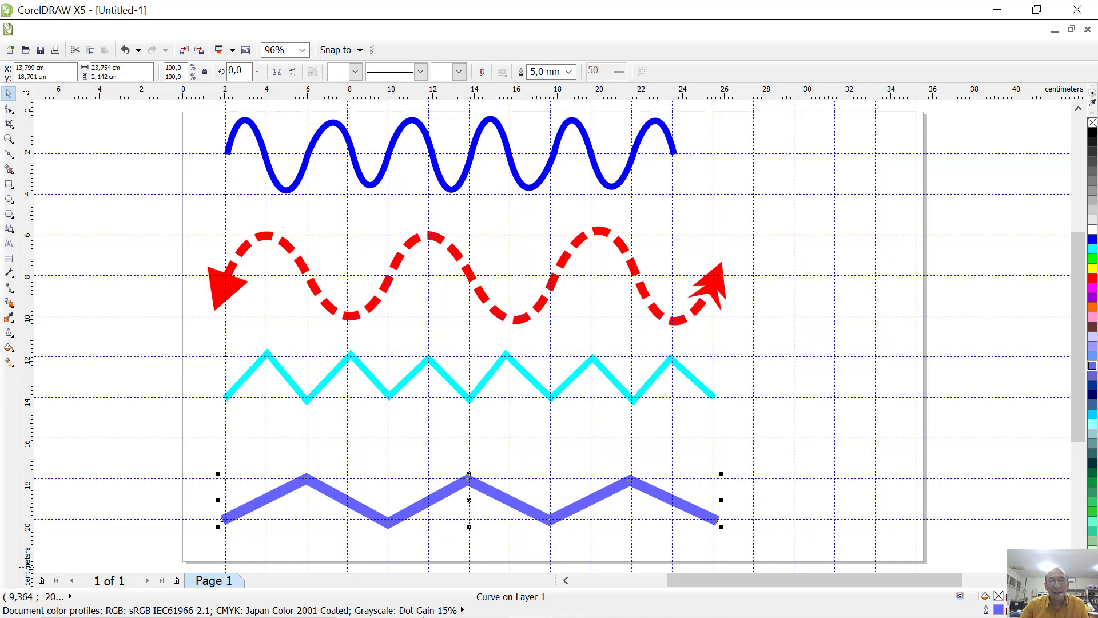
Step: Switch to the Word worksheet, compare the drawn lines with its first figure, examine the line and shape figure below it, and return to CorelDRAW
mouse_move(521, 614)
left_click(487, 600)
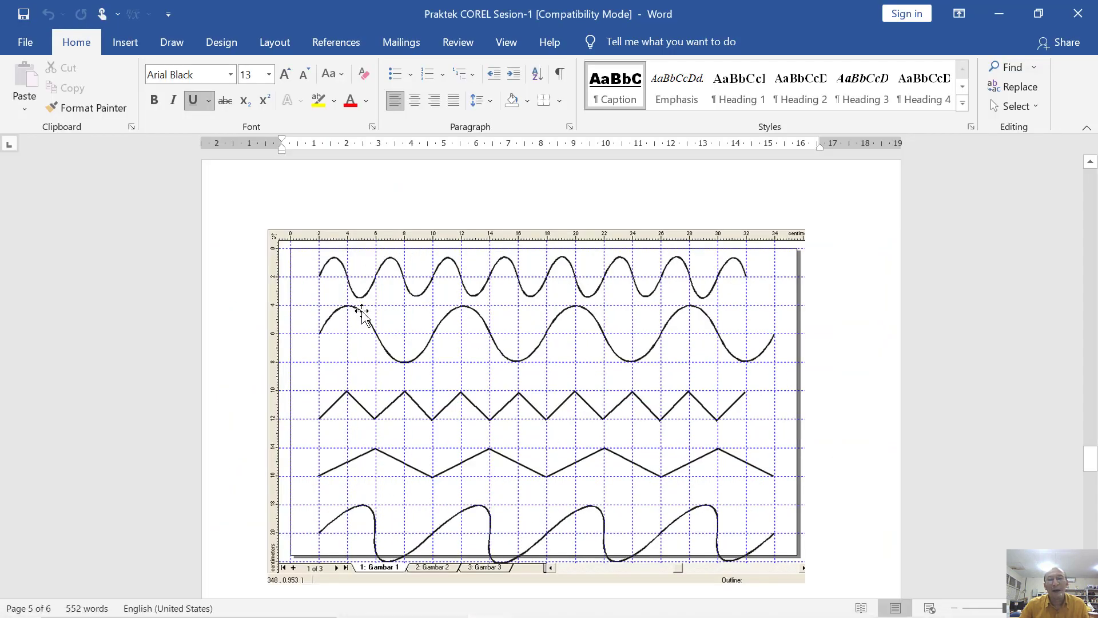
mouse_move(454, 615)
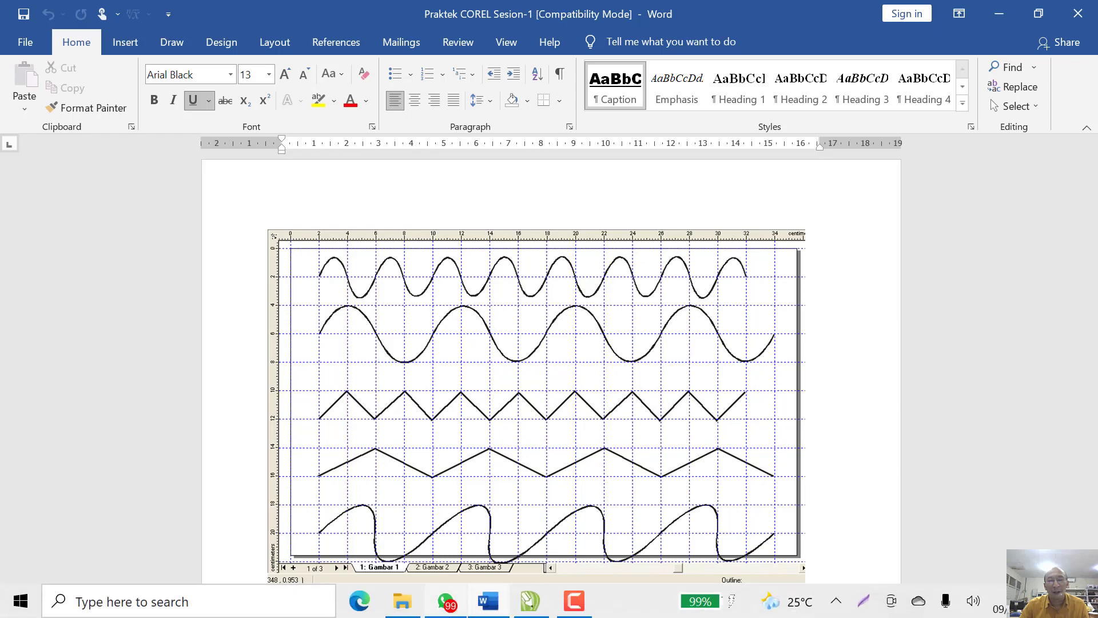
left_click(530, 602)
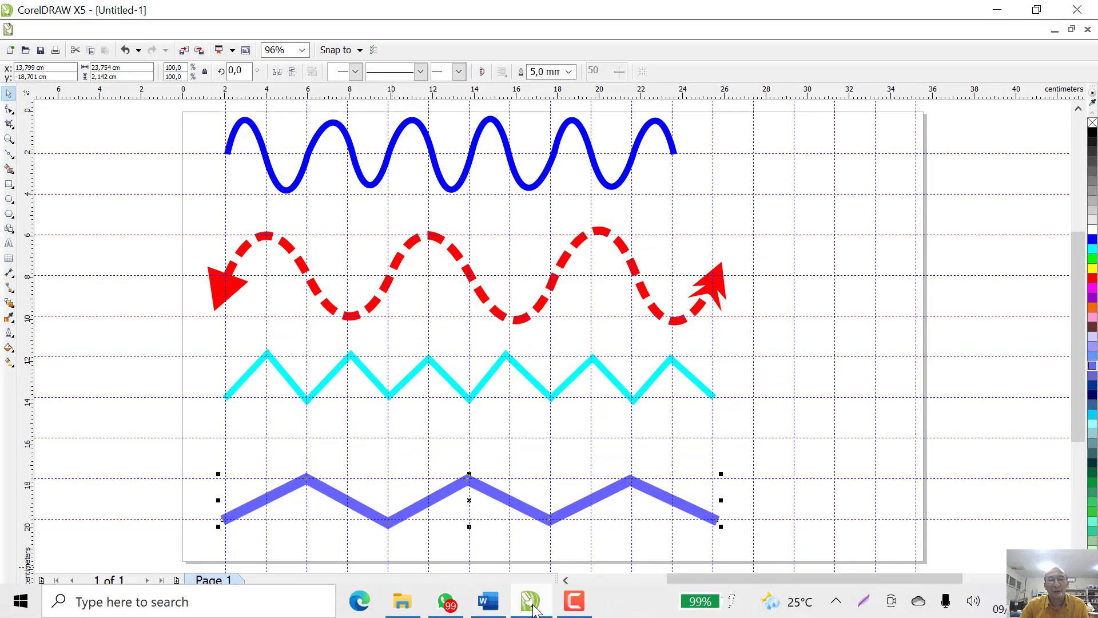
left_click(532, 605)
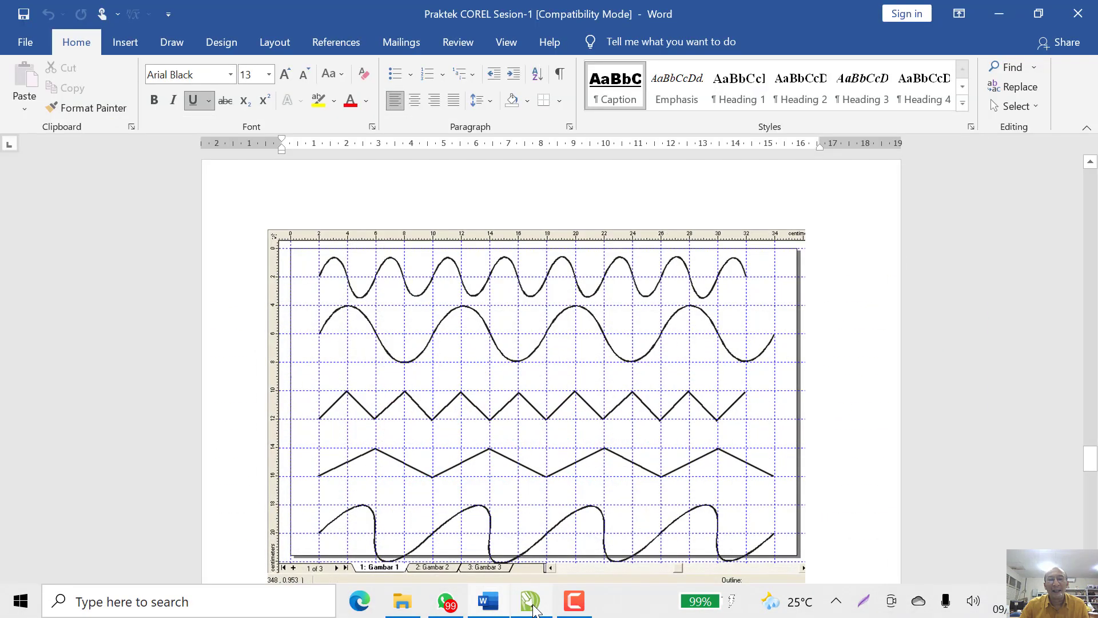
scroll(541, 430, "down", 3)
scroll(541, 430, "down", 5)
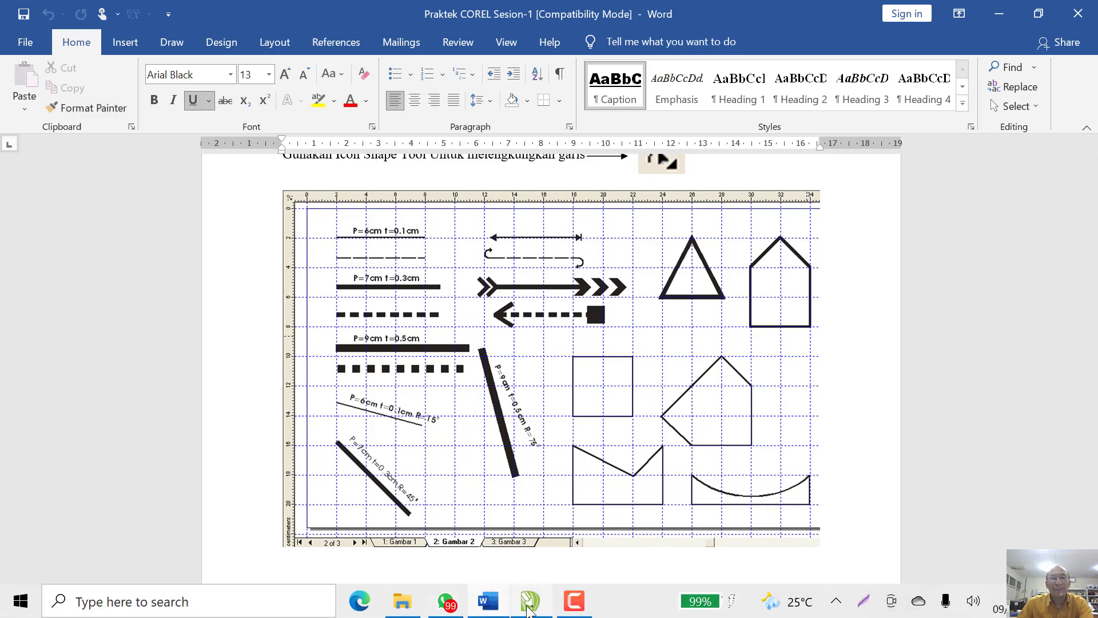
left_click(528, 604)
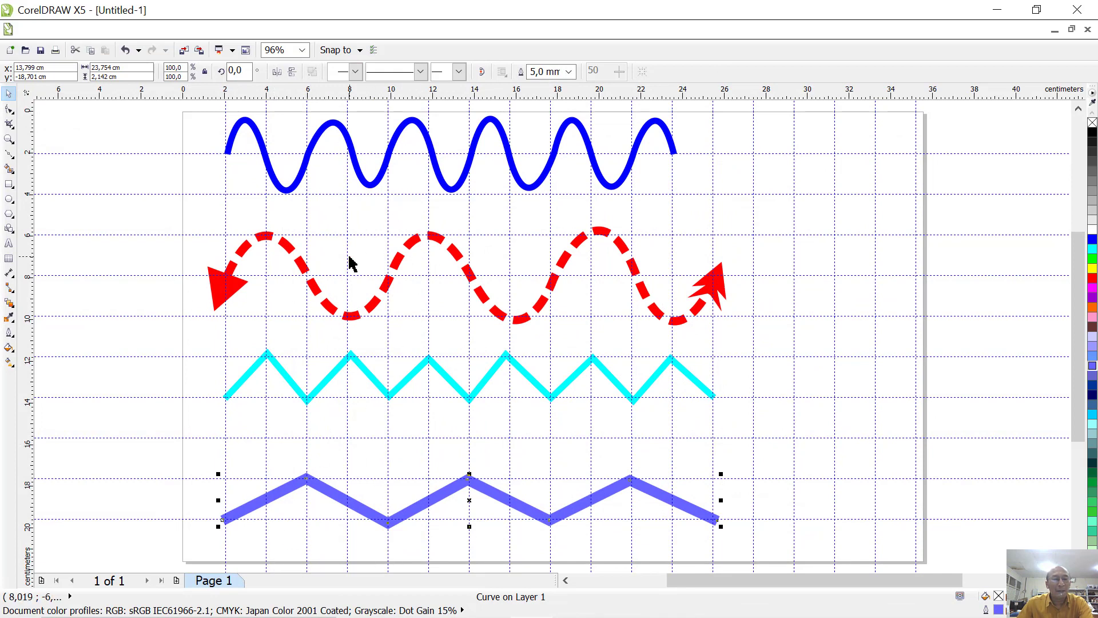
Step: Add a second page and draw a horizontal Bézier line about 8.1 cm long, roughly 3 cm below the page's upper edge
left_click(177, 581)
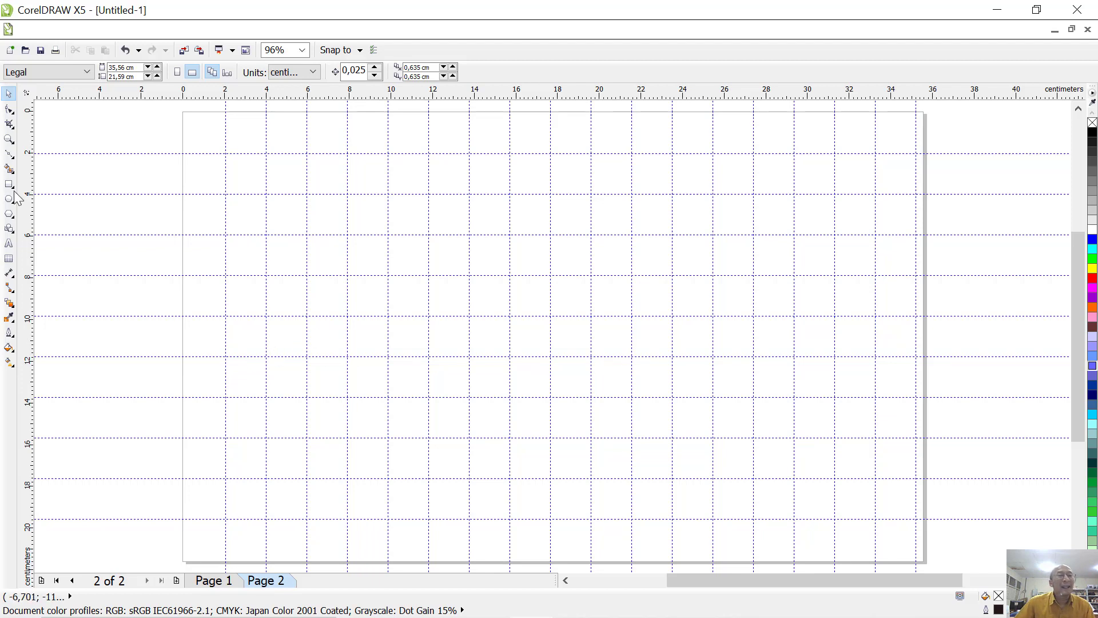
left_click(8, 153)
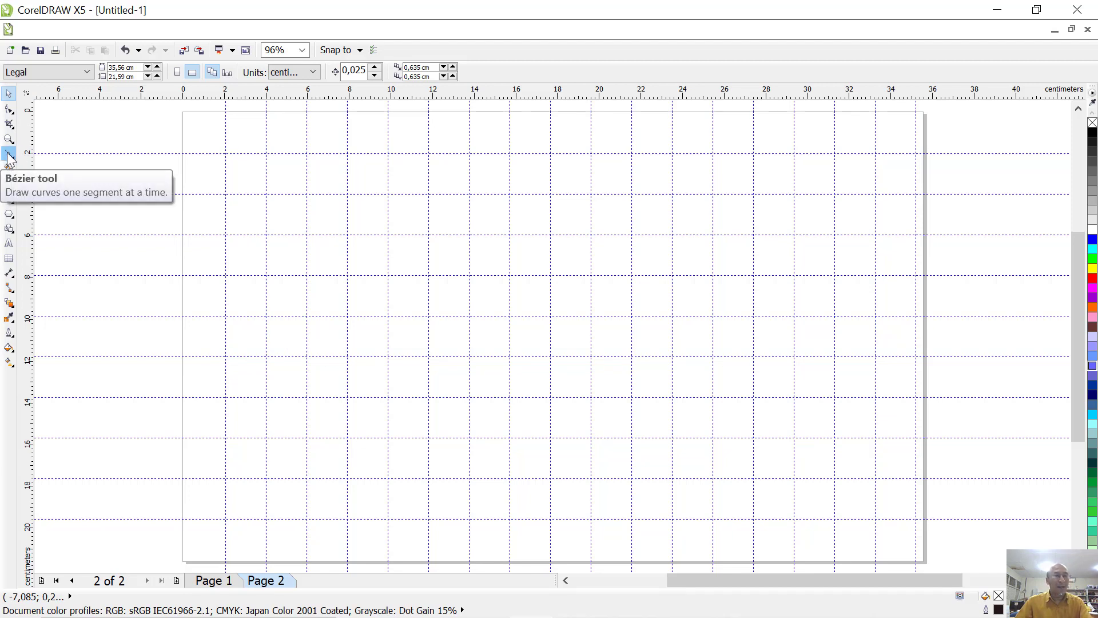
left_click(8, 155)
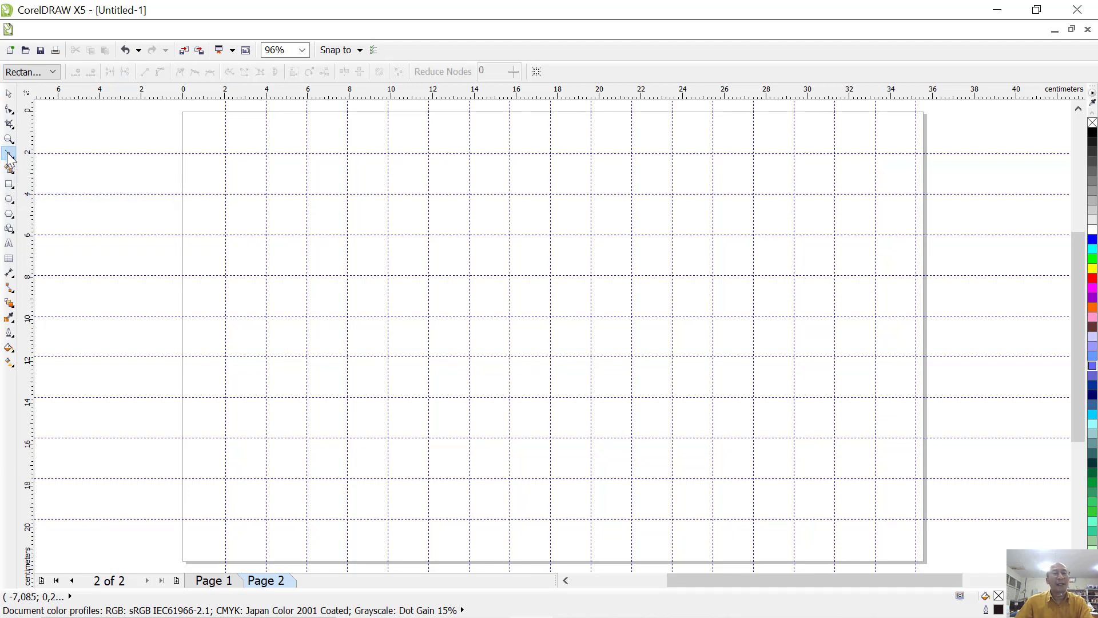
left_click(240, 173)
left_click(408, 172)
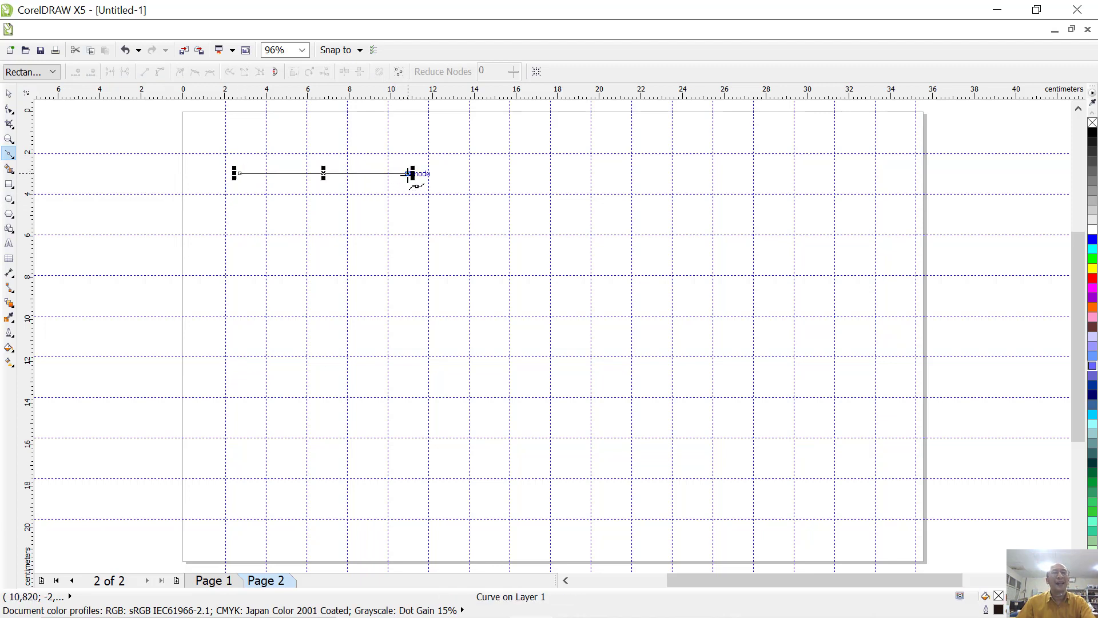
Step: Set the horizontal line's length to 8 cm
left_click(9, 94)
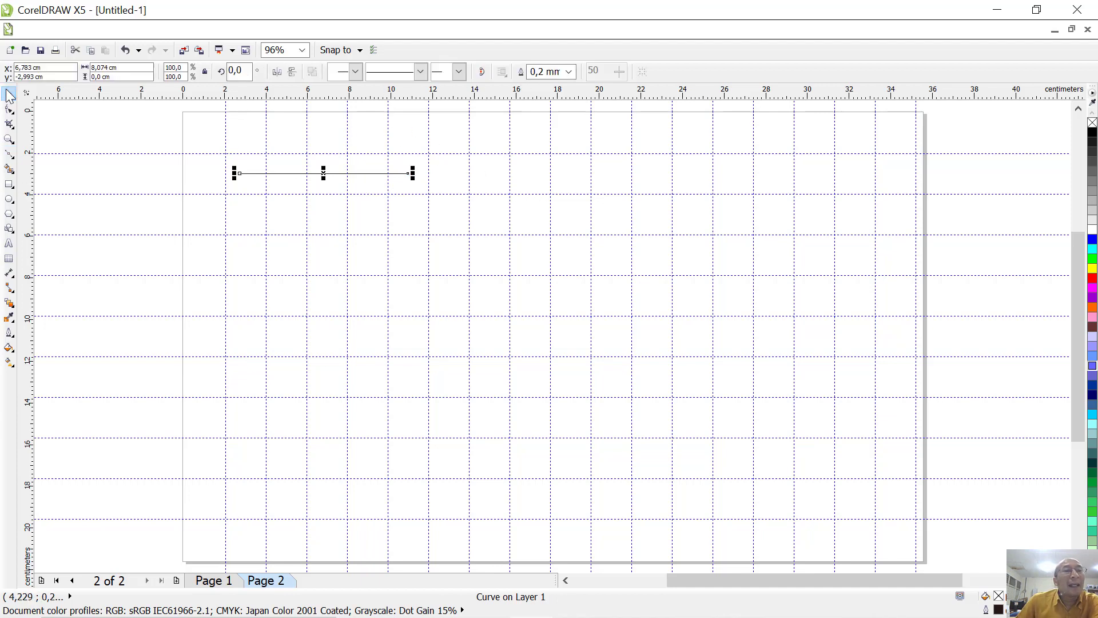
double_click(98, 68)
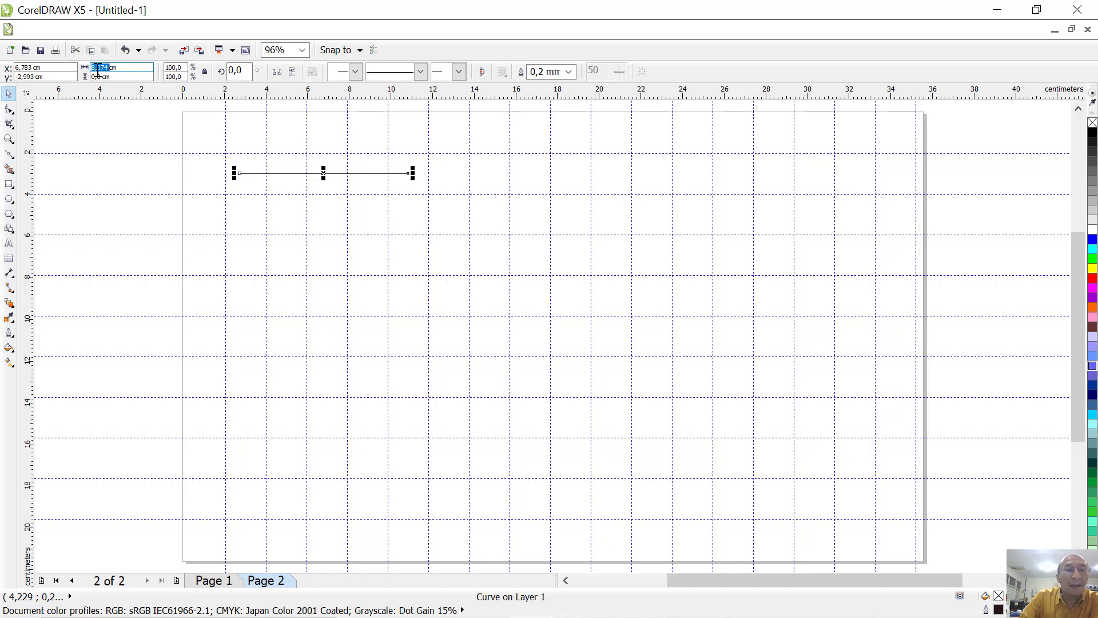
type("8")
key("Return")
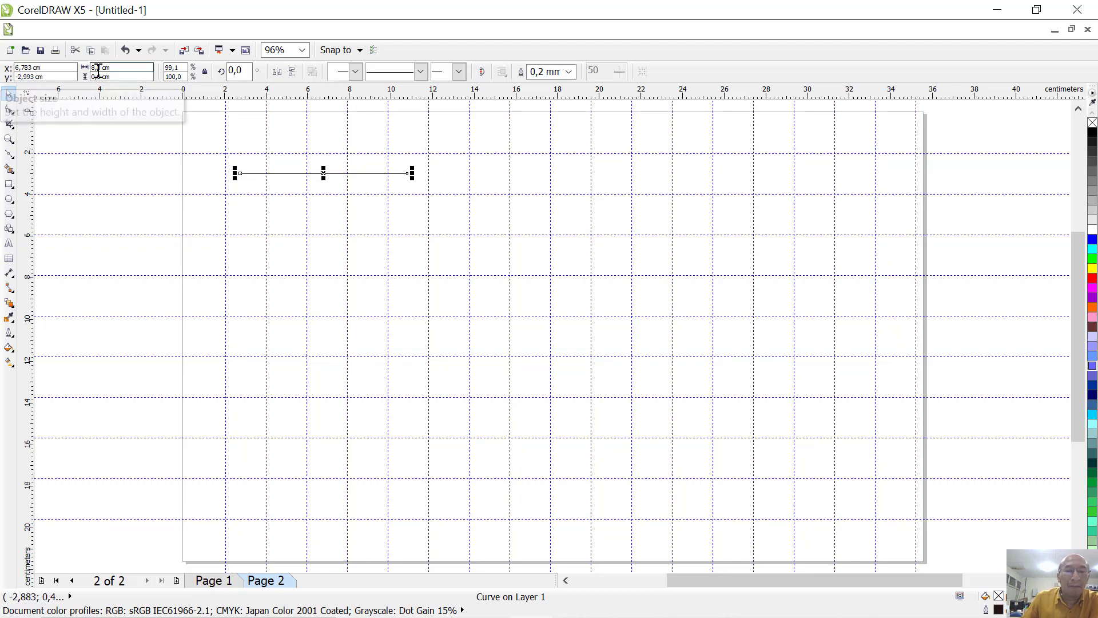
Step: Set the horizontal line's length to 6 cm
double_click(99, 68)
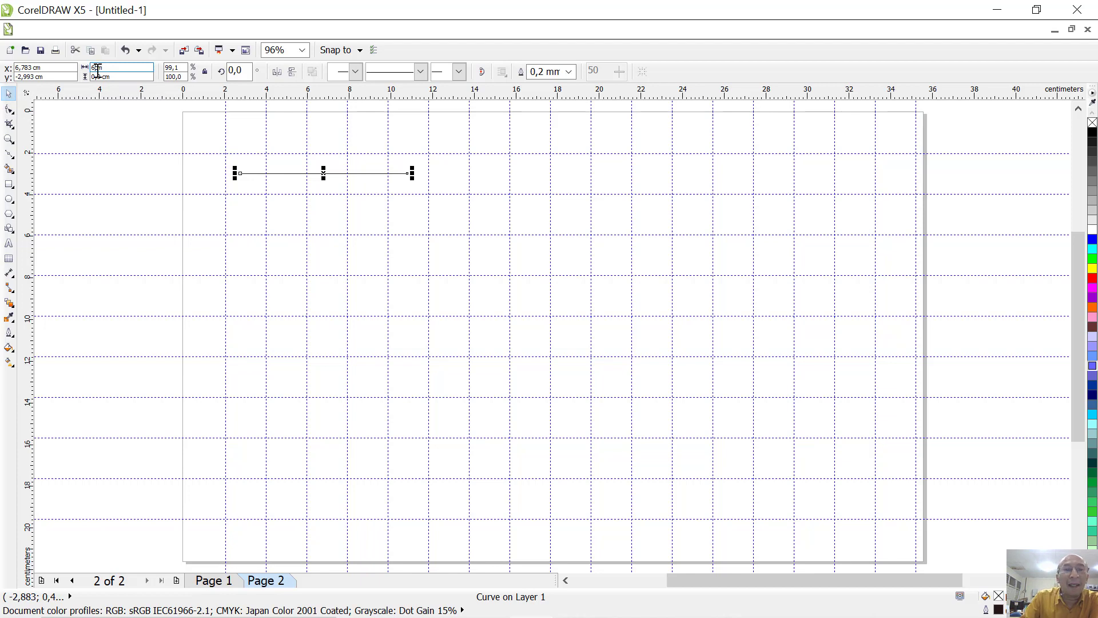
type("6")
key("Return")
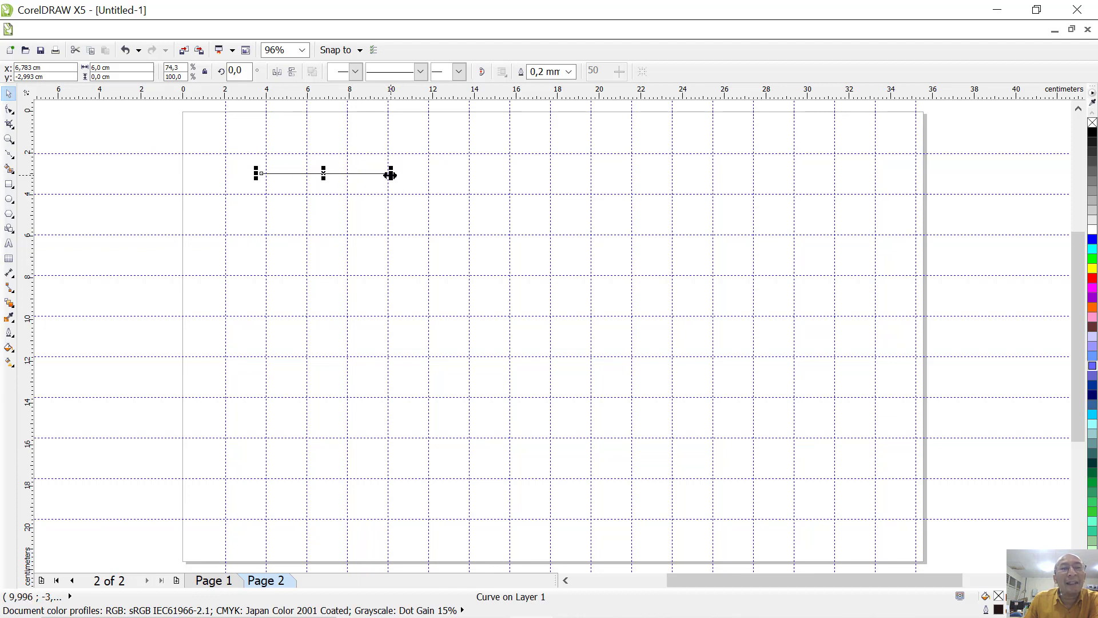
Step: Stretch the horizontal line rightward to a length of exactly 16 cm and set its outline width to 2.0 mm
left_click_drag(390, 174, 615, 176)
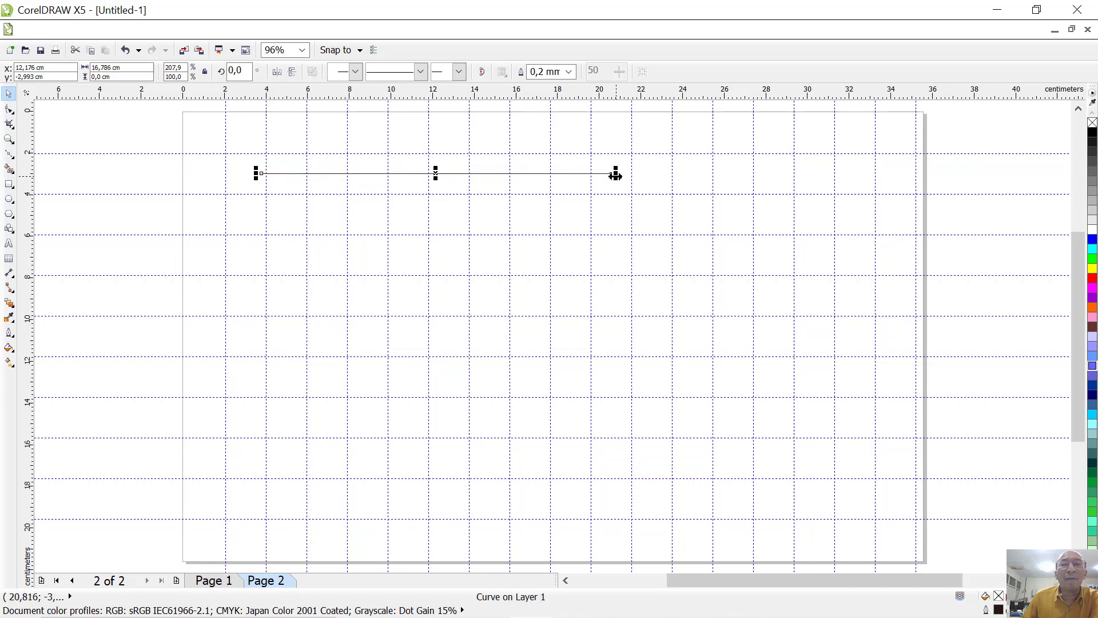
double_click(129, 68)
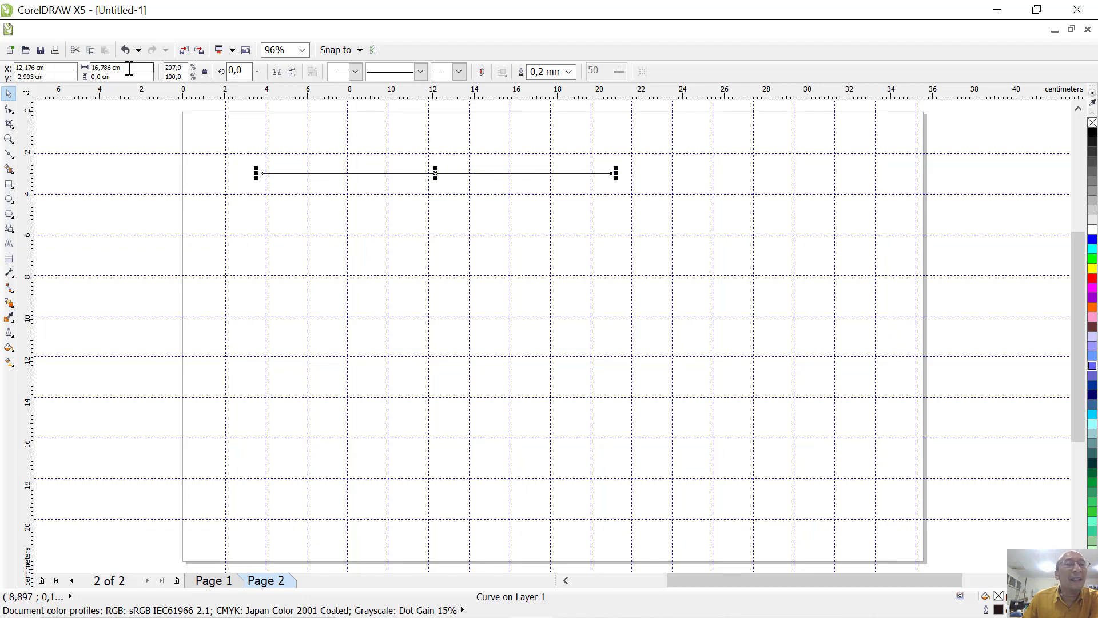
double_click(97, 68)
type("1")
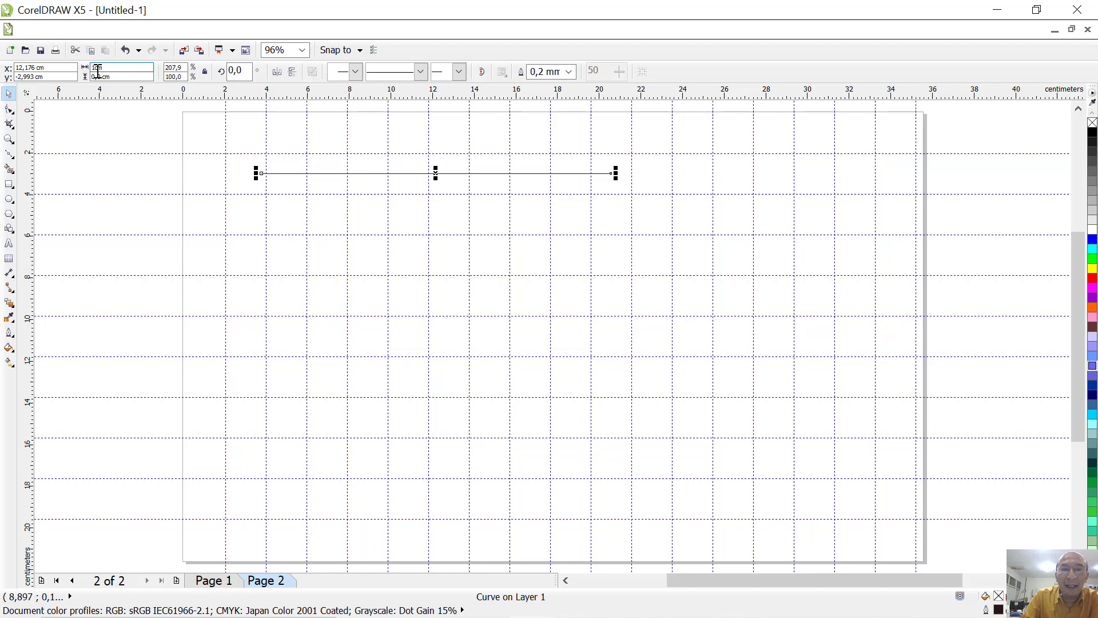
type("6")
key("Return")
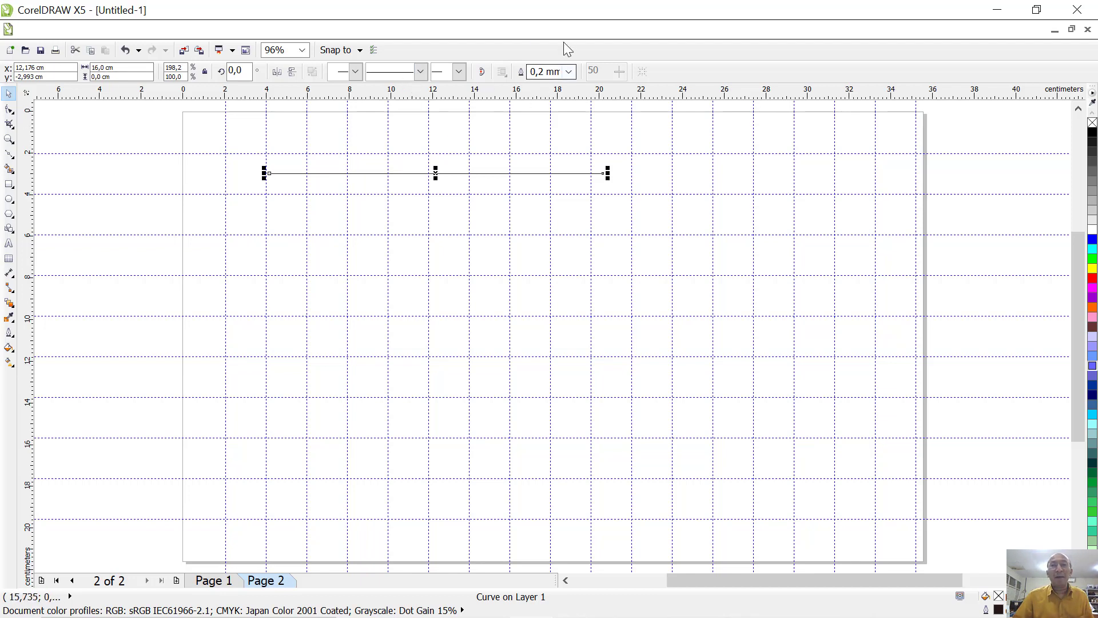
left_click(569, 72)
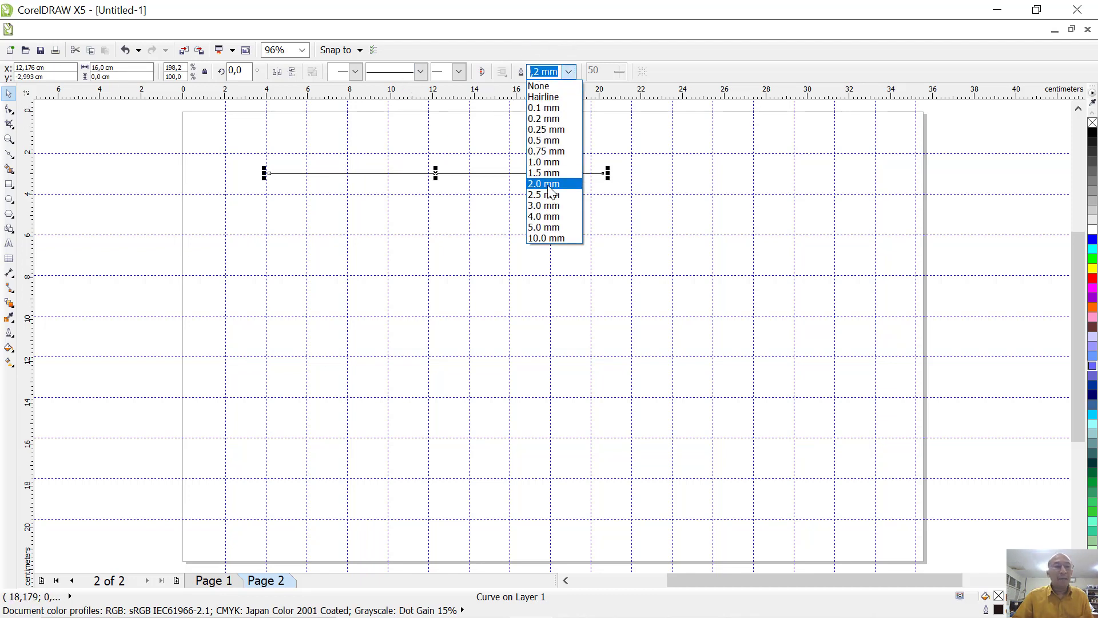
left_click(546, 185)
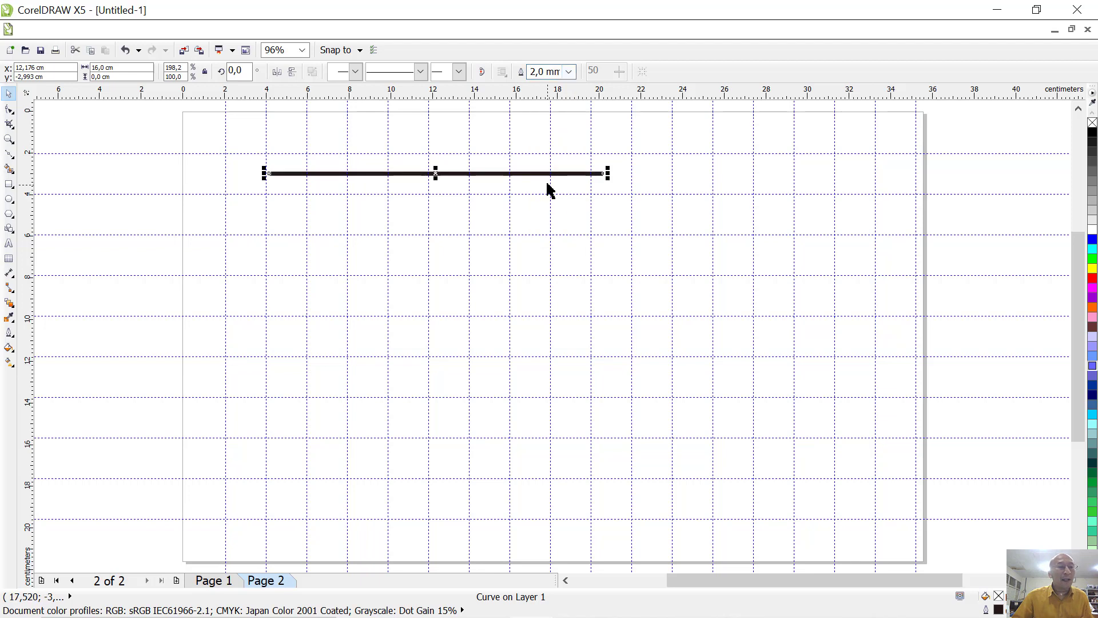
Step: Open the line's Outline Pen settings, examine the arrowhead and line style choices, and leave without applying changes
left_click(12, 334)
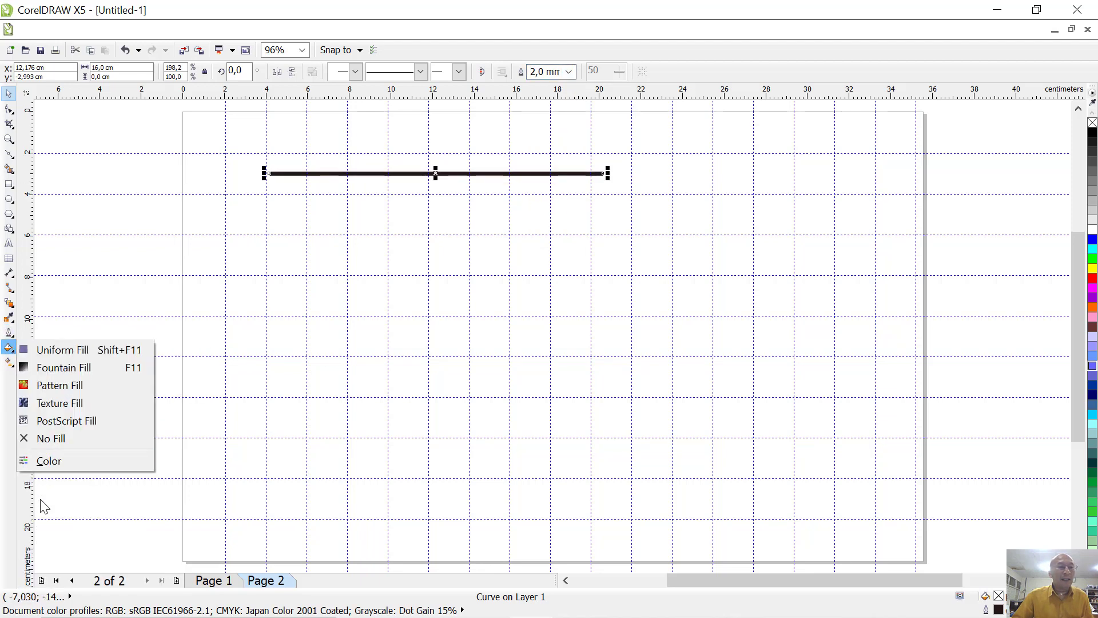
mouse_move(9, 347)
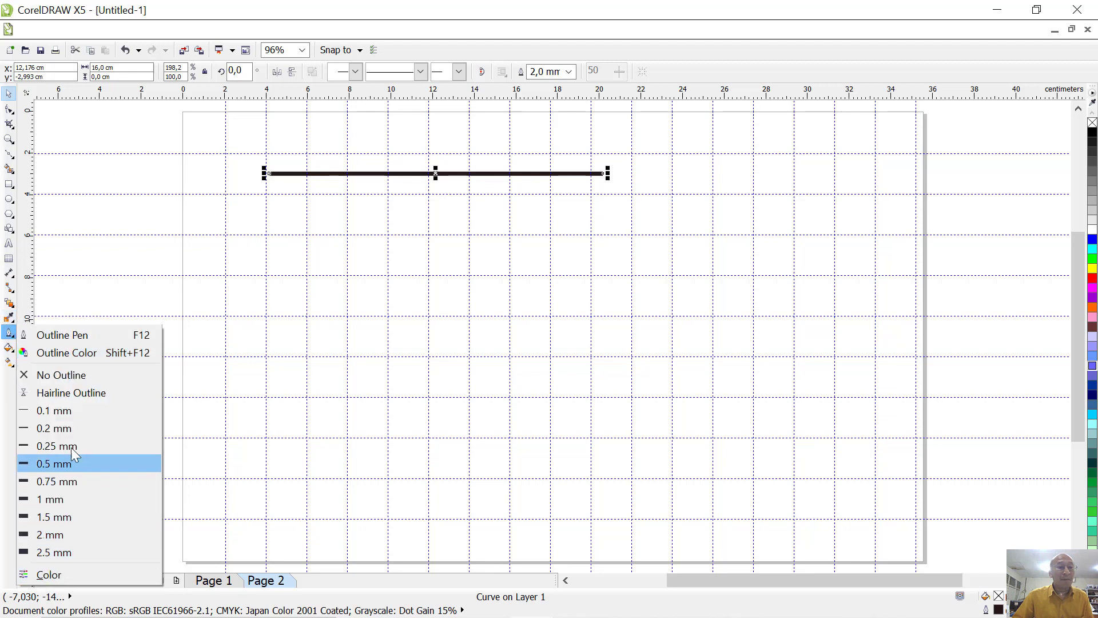
left_click(56, 334)
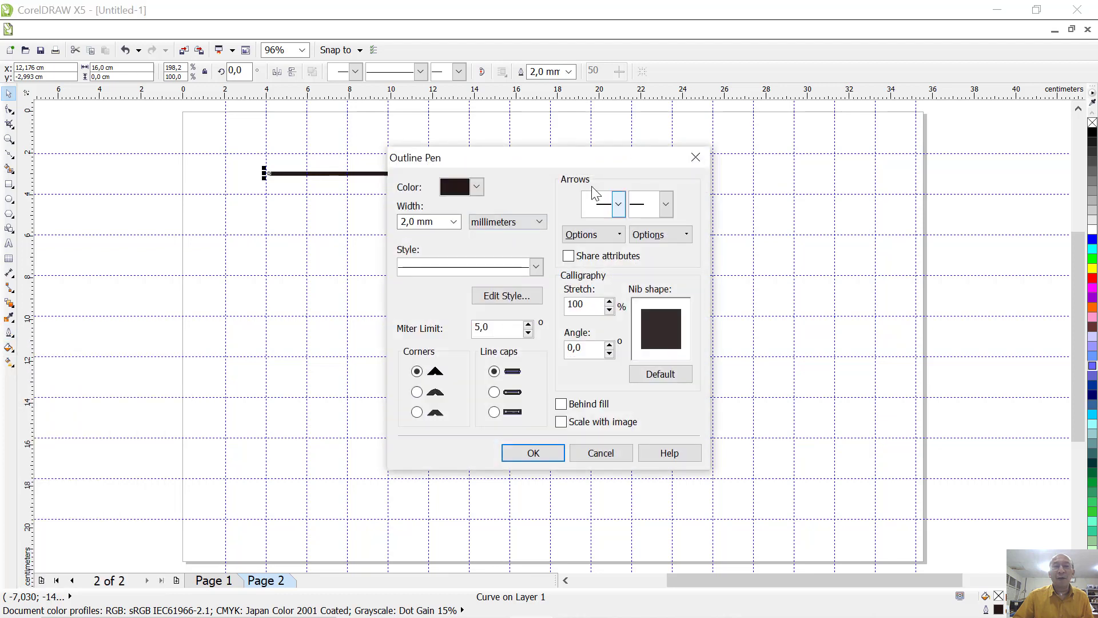
left_click_drag(567, 157, 743, 131)
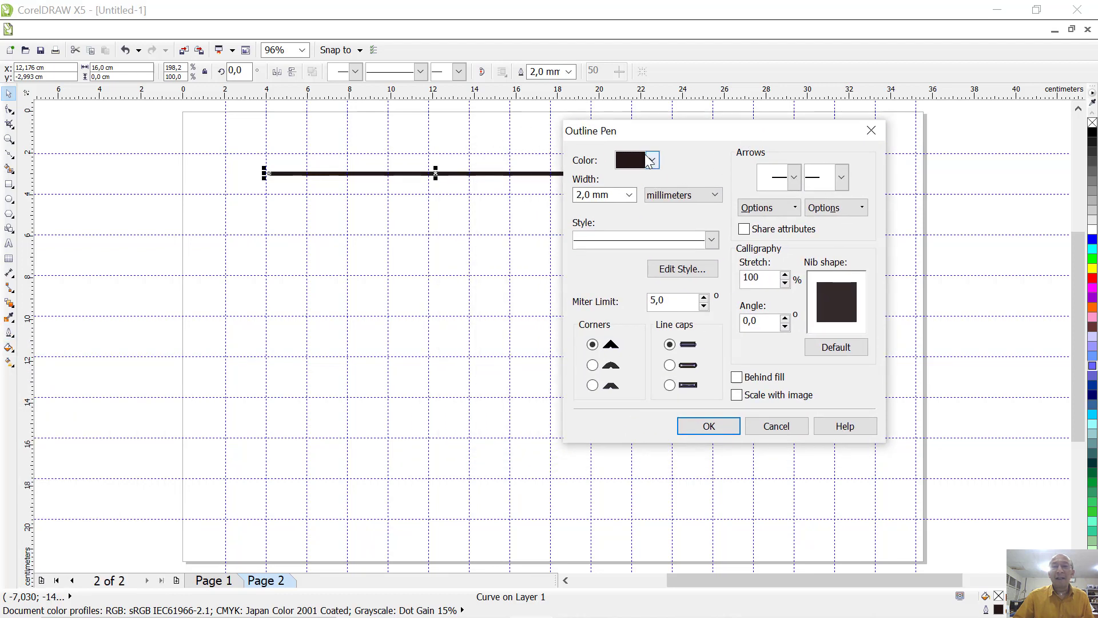
left_click(793, 176)
left_click(792, 177)
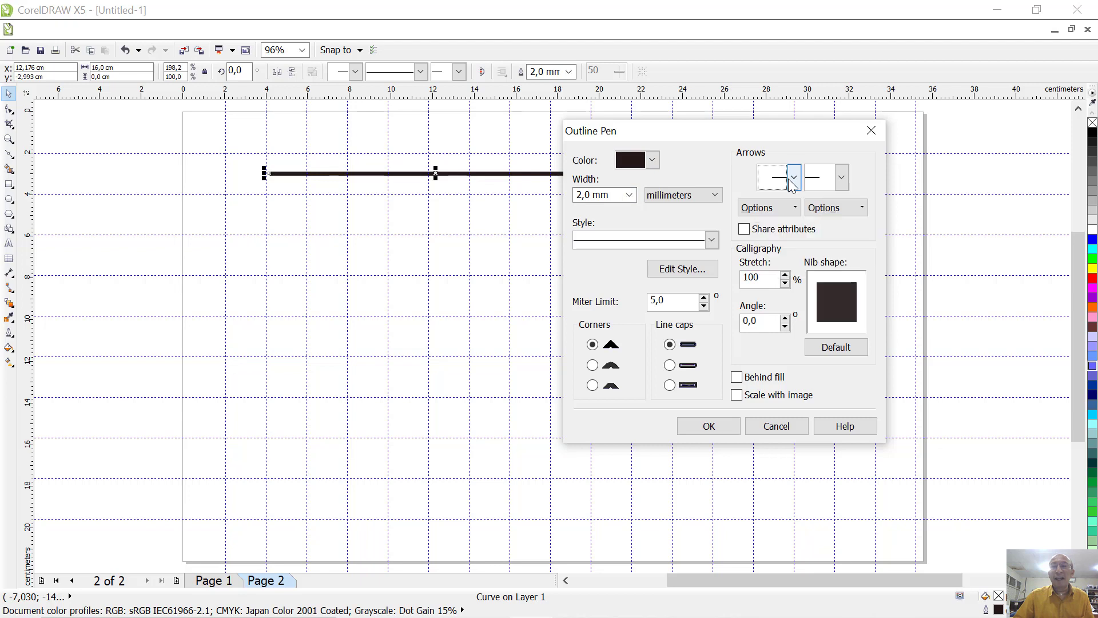
left_click(712, 240)
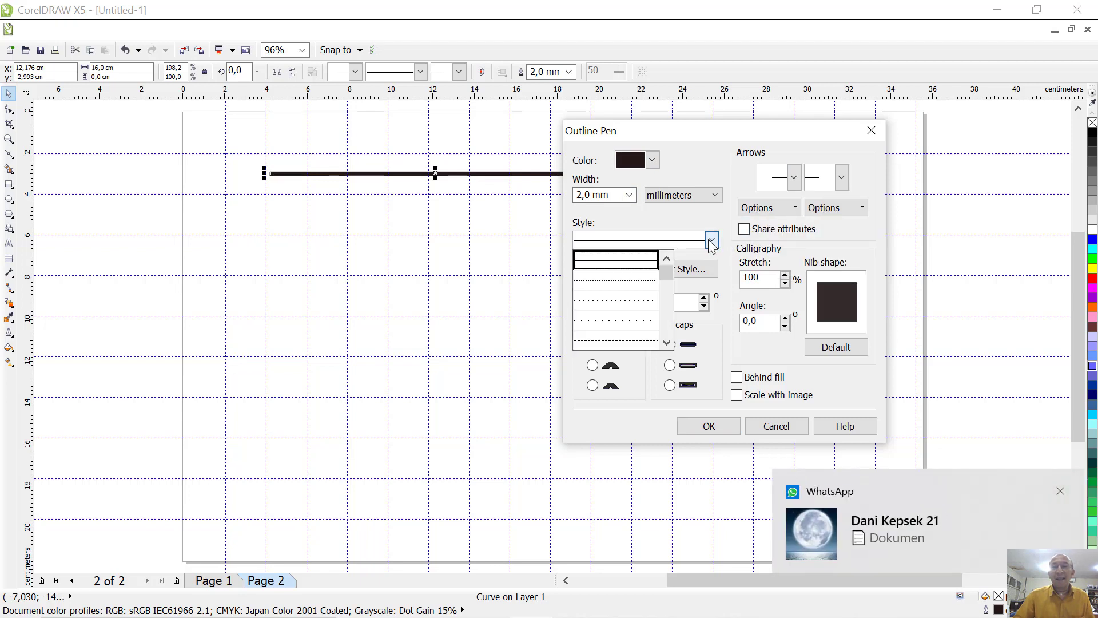
left_click(711, 240)
left_click(712, 240)
left_click(711, 241)
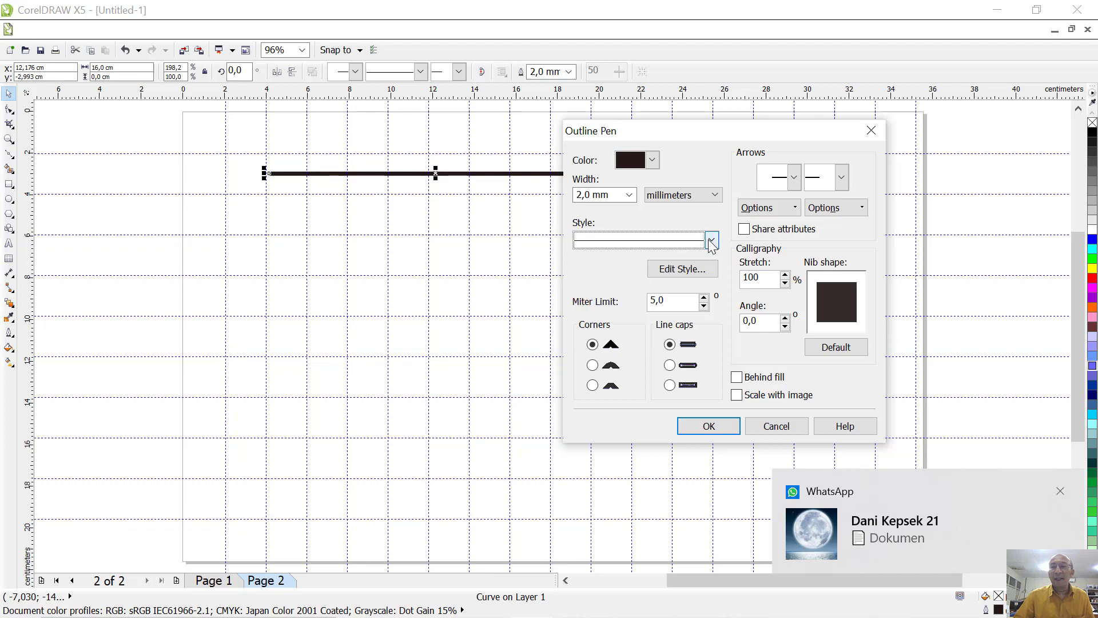
left_click(1060, 492)
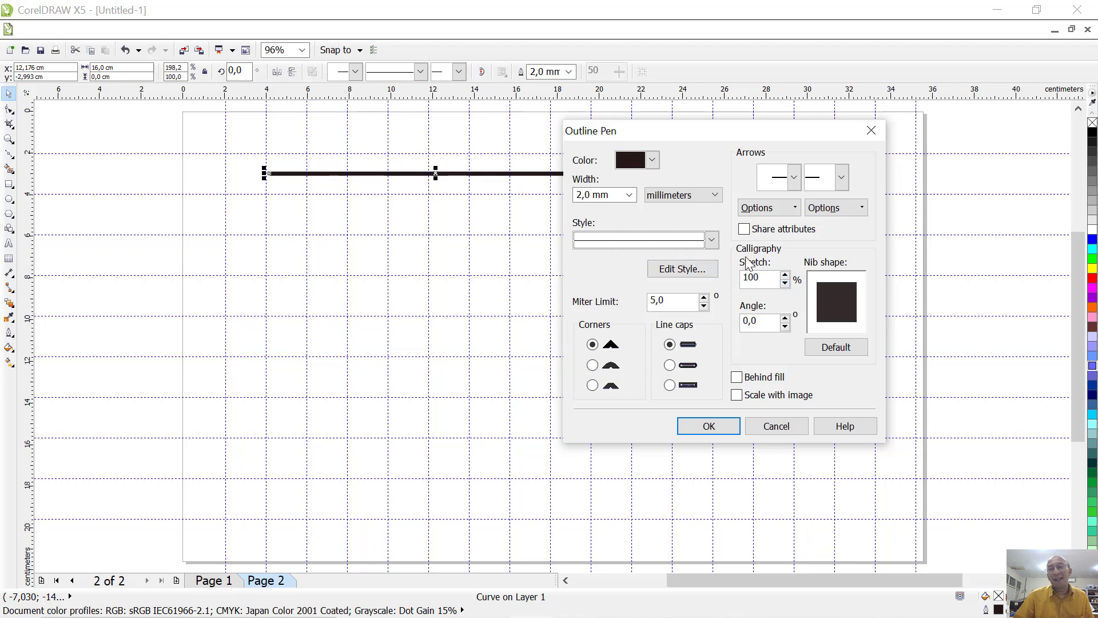
left_click(776, 427)
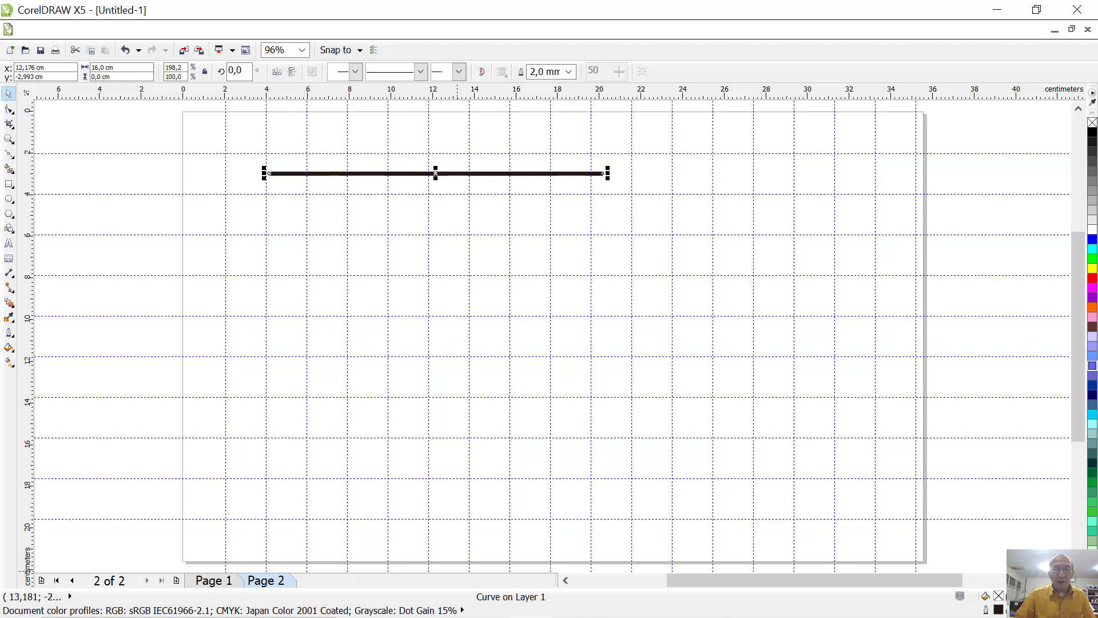
Step: Switch to the Word worksheet, examine the second figure's line and shape examples, and return to CorelDRAW
mouse_move(453, 602)
left_click(490, 600)
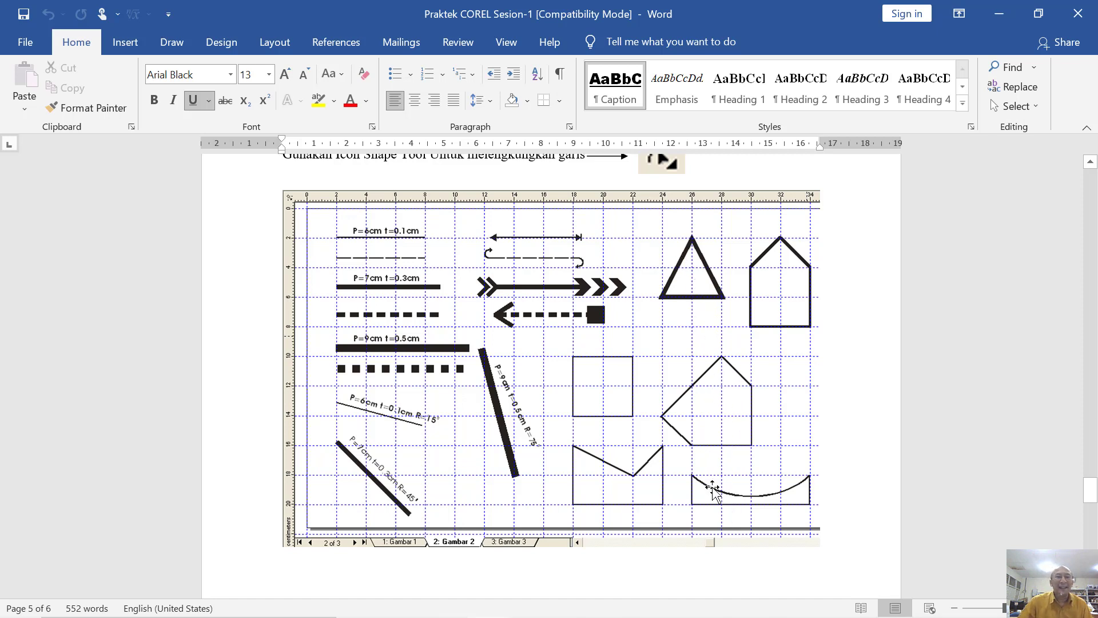
mouse_move(441, 615)
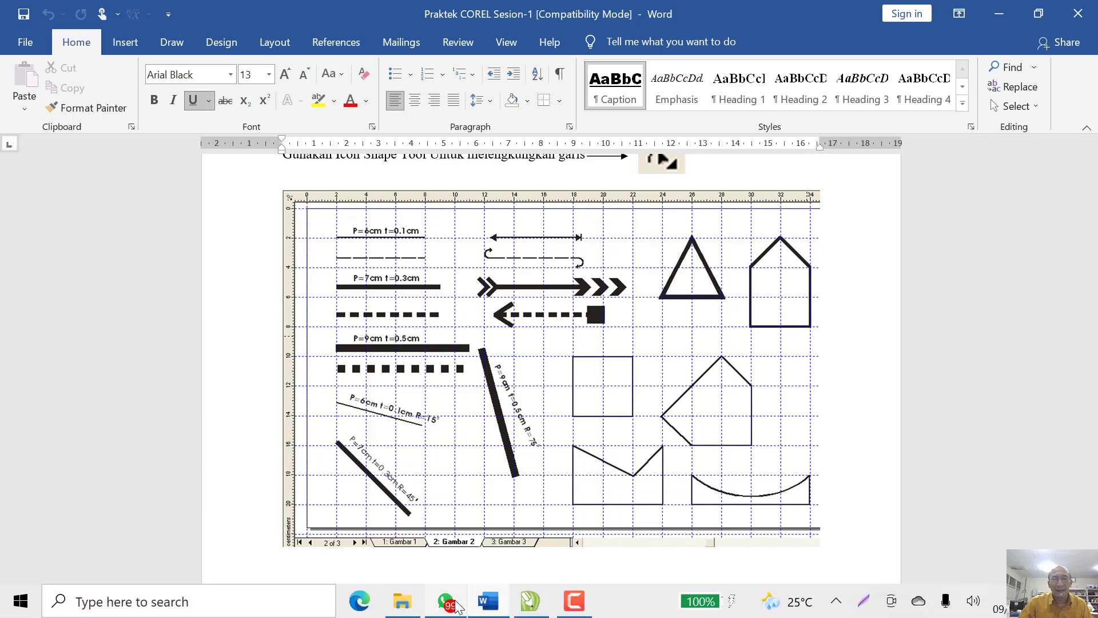
left_click(530, 602)
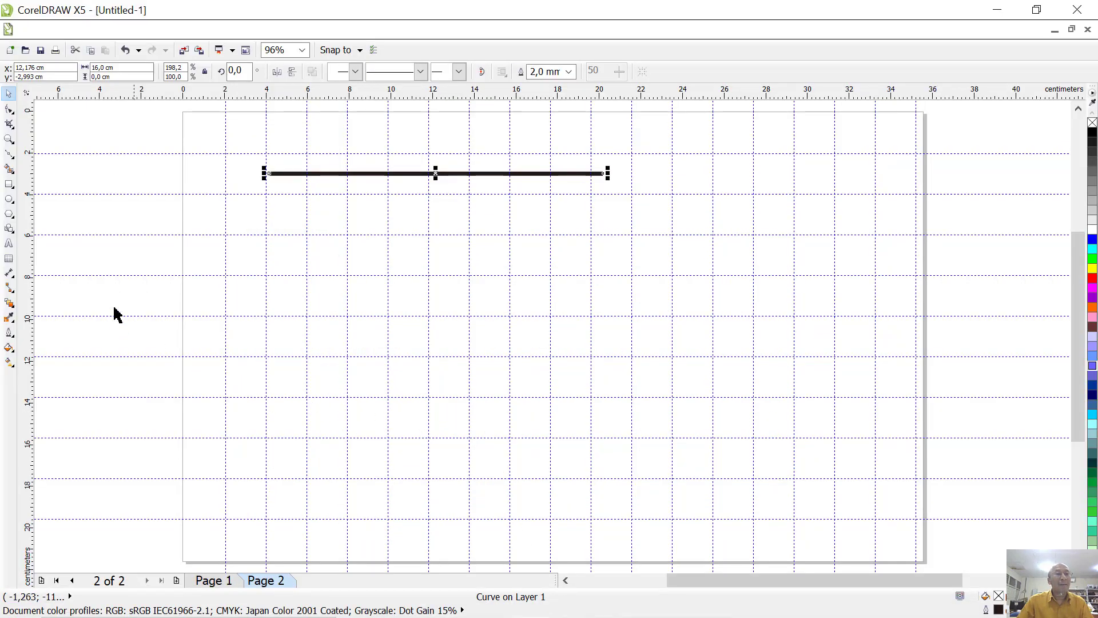
Step: Draw a closed Bézier triangle about 11.8 cm wide and 6 cm high on the guideline grid, below the horizontal line
left_click(10, 156)
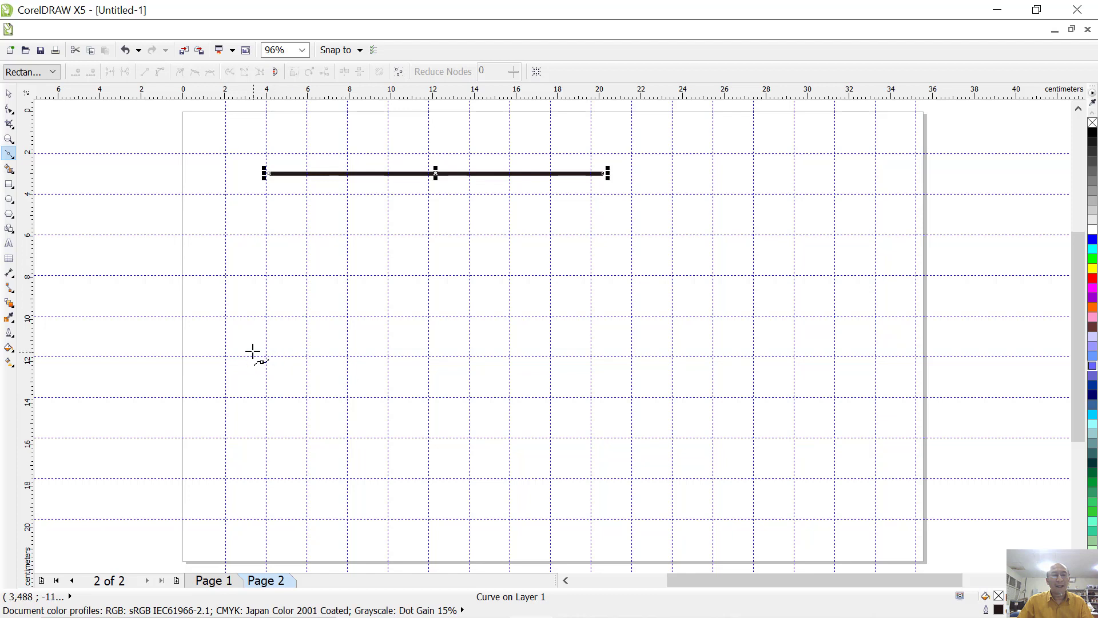
left_click(265, 355)
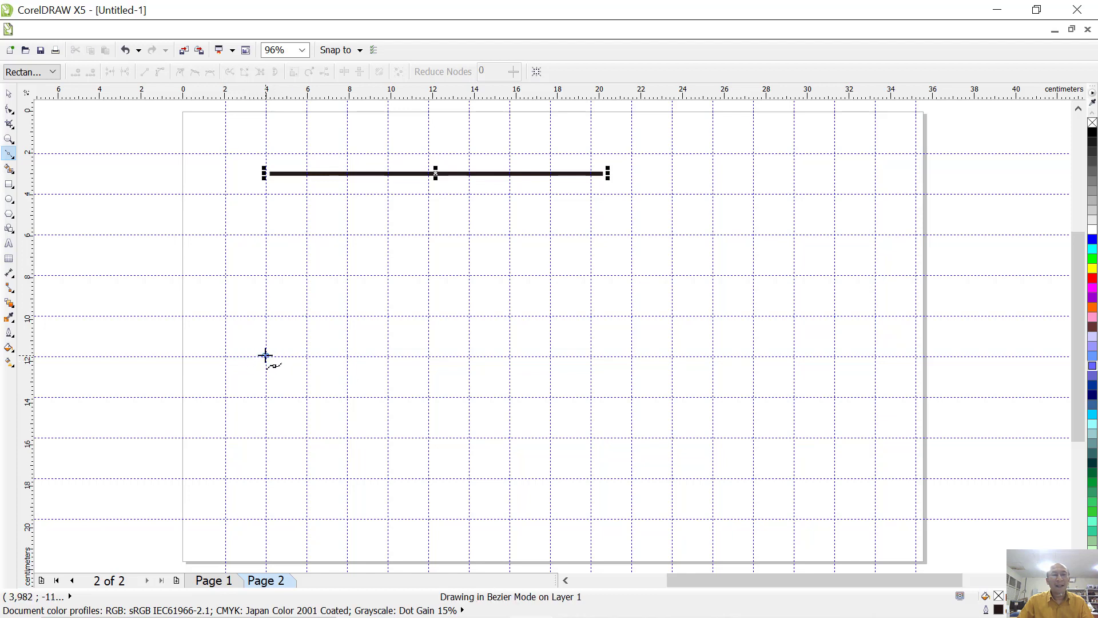
left_click(389, 234)
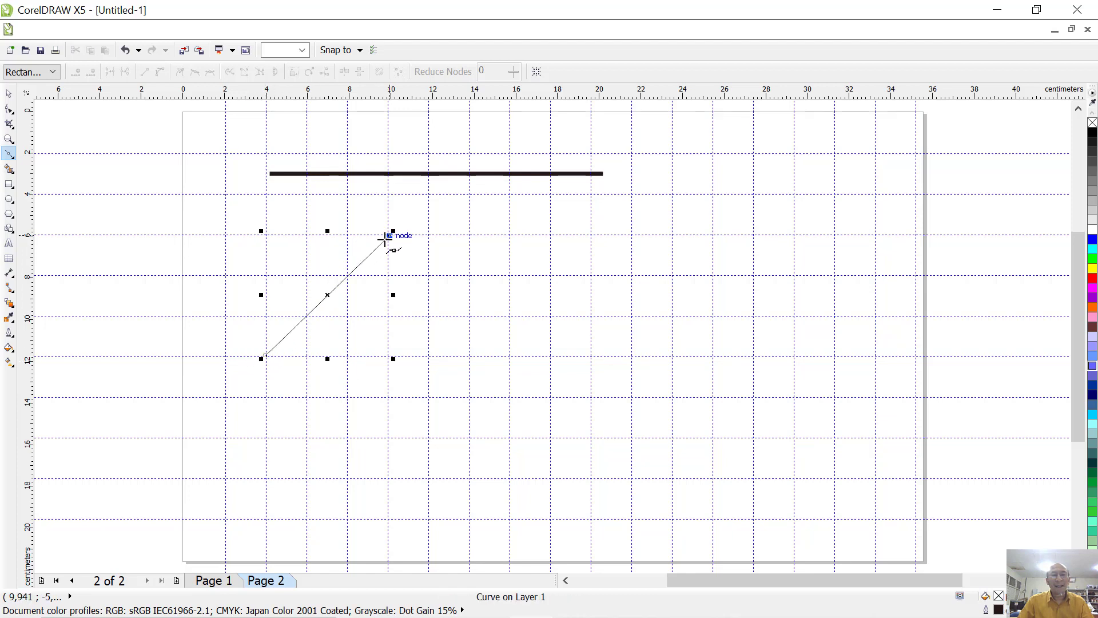
left_click(512, 358)
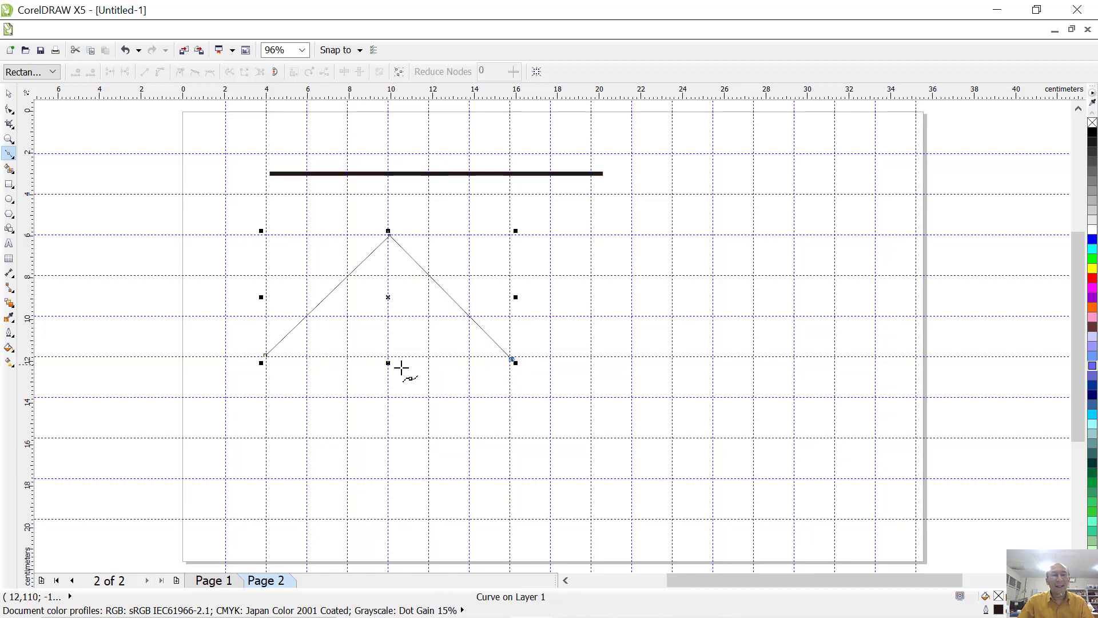
left_click(266, 355)
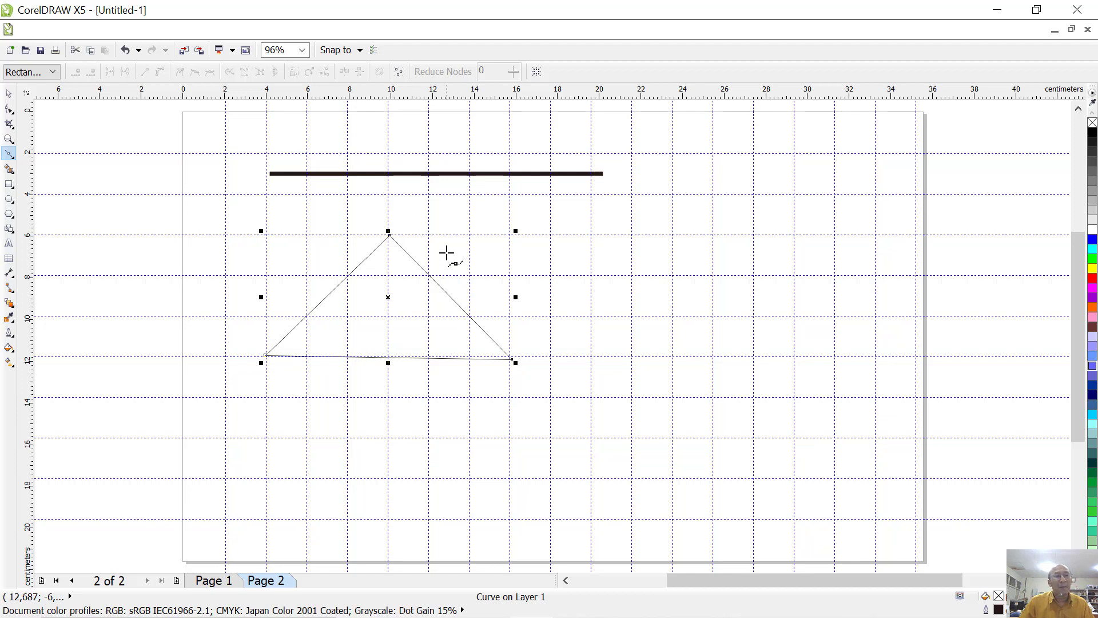
Step: Fill the triangle with yellow and give it a blue outline 2.5 mm wide
left_click(10, 95)
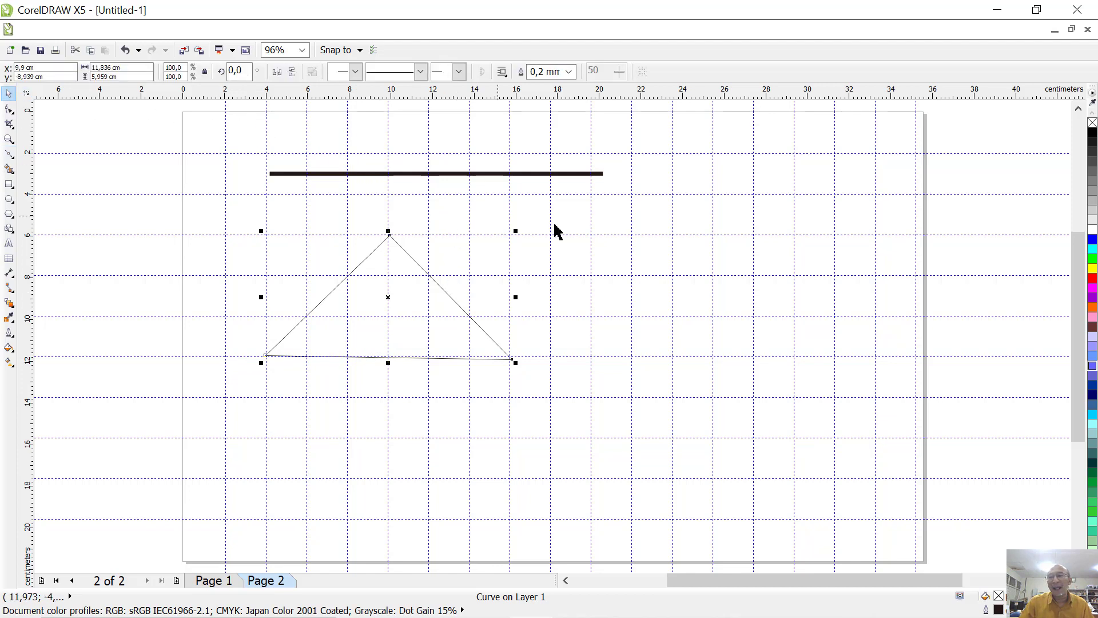
left_click(1092, 270)
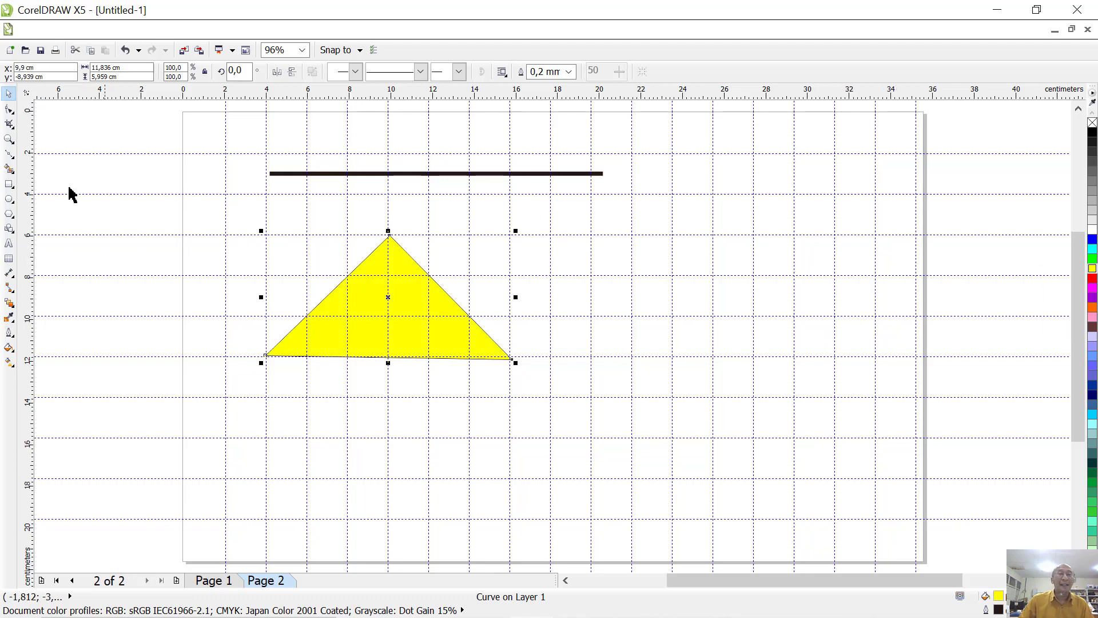
left_click(569, 71)
left_click(544, 195)
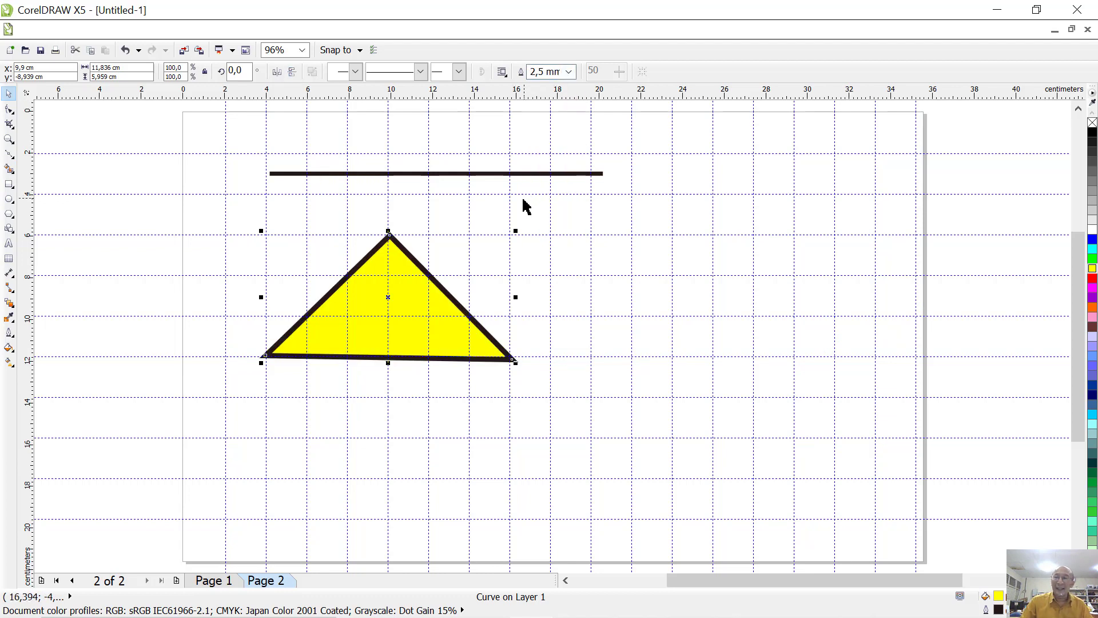
right_click(1092, 240)
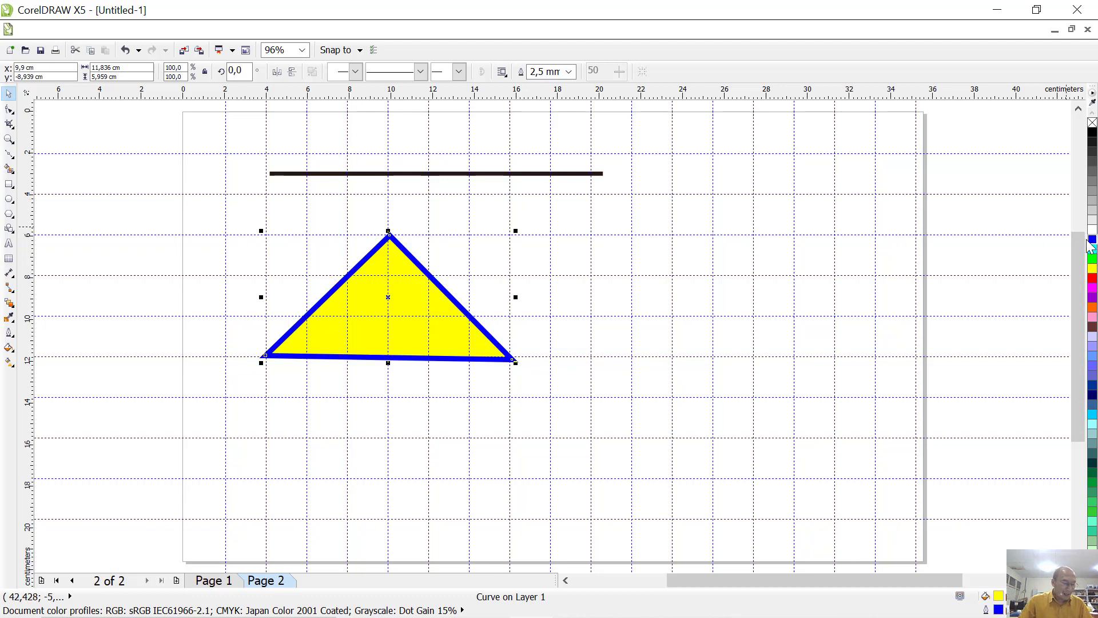
Step: Draw a five-sided Bézier outline about 8 cm wide and 10 cm high, right of the triangle, ending just short of its start point
left_click(8, 155)
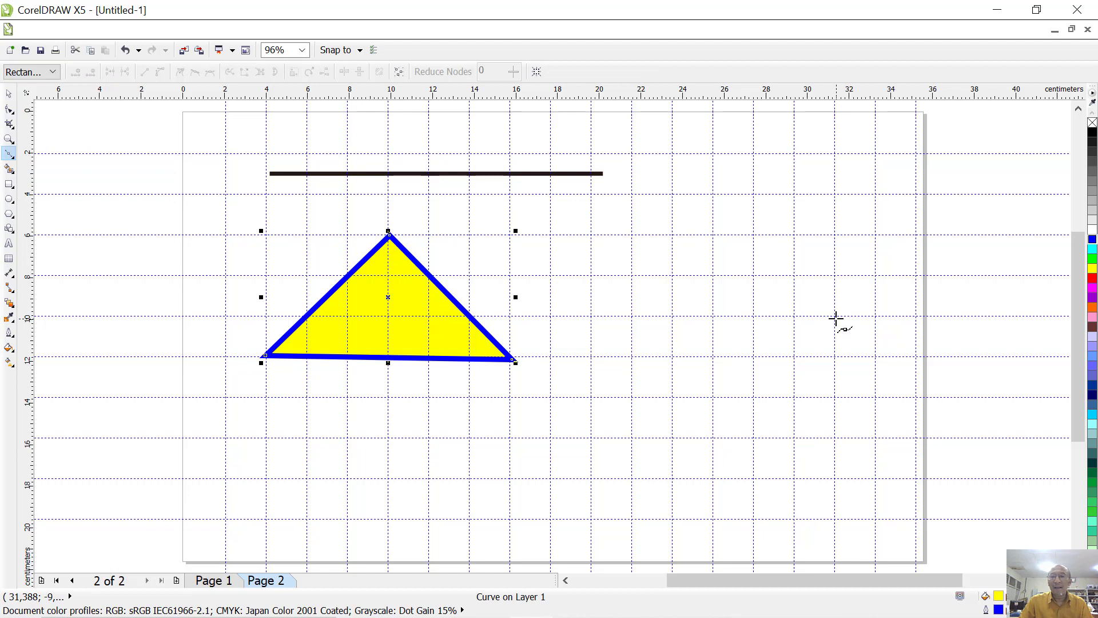
left_click(836, 236)
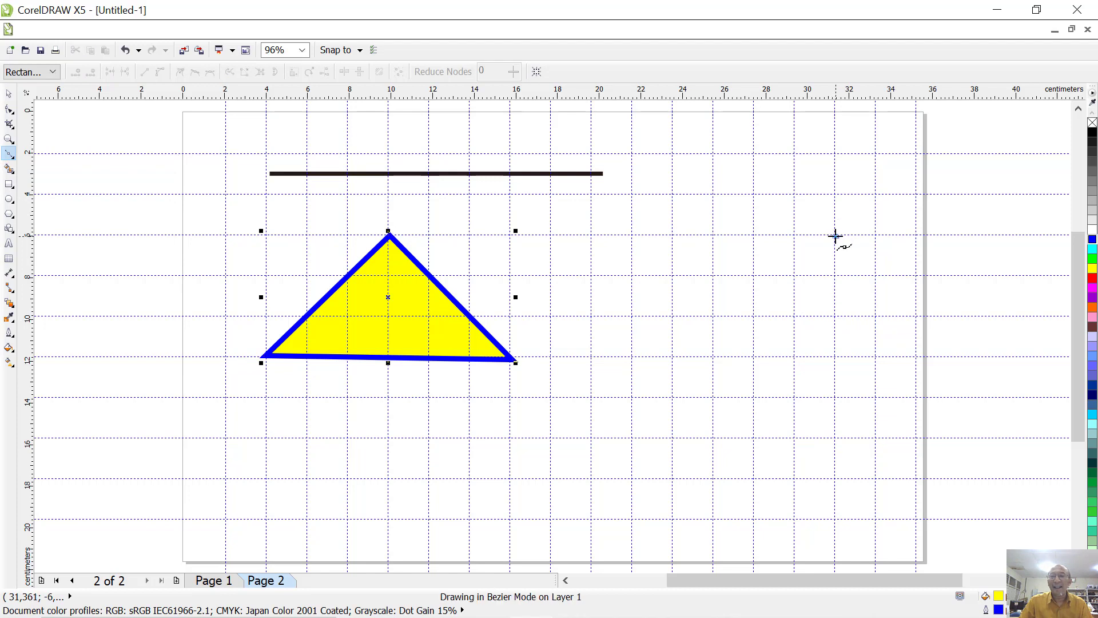
left_click(754, 196)
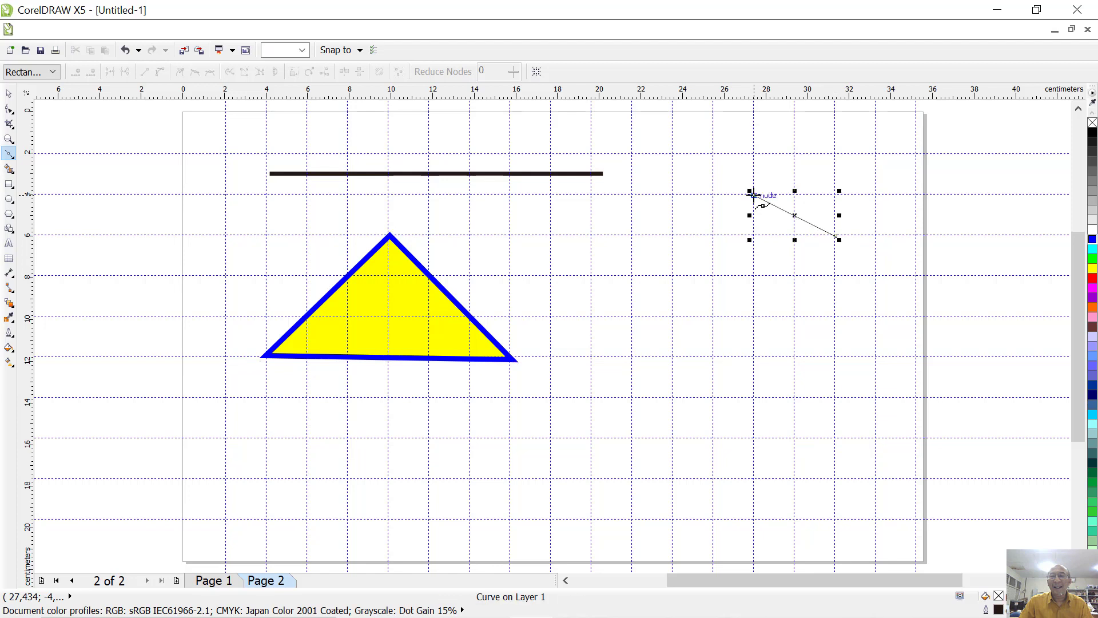
left_click(671, 276)
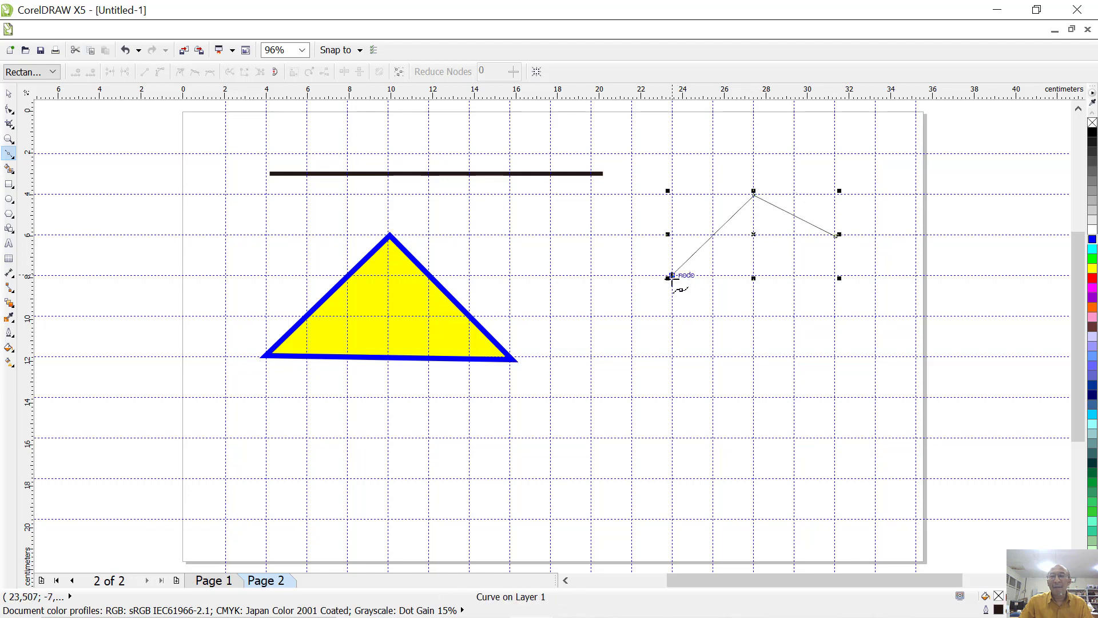
left_click(713, 398)
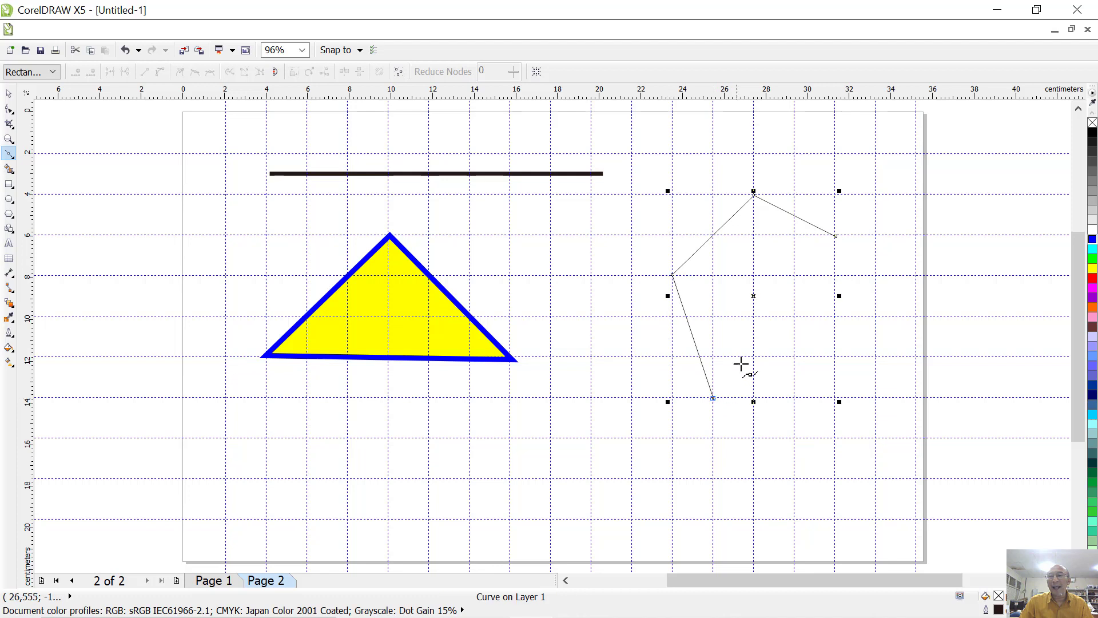
left_click(836, 316)
left_click(837, 244)
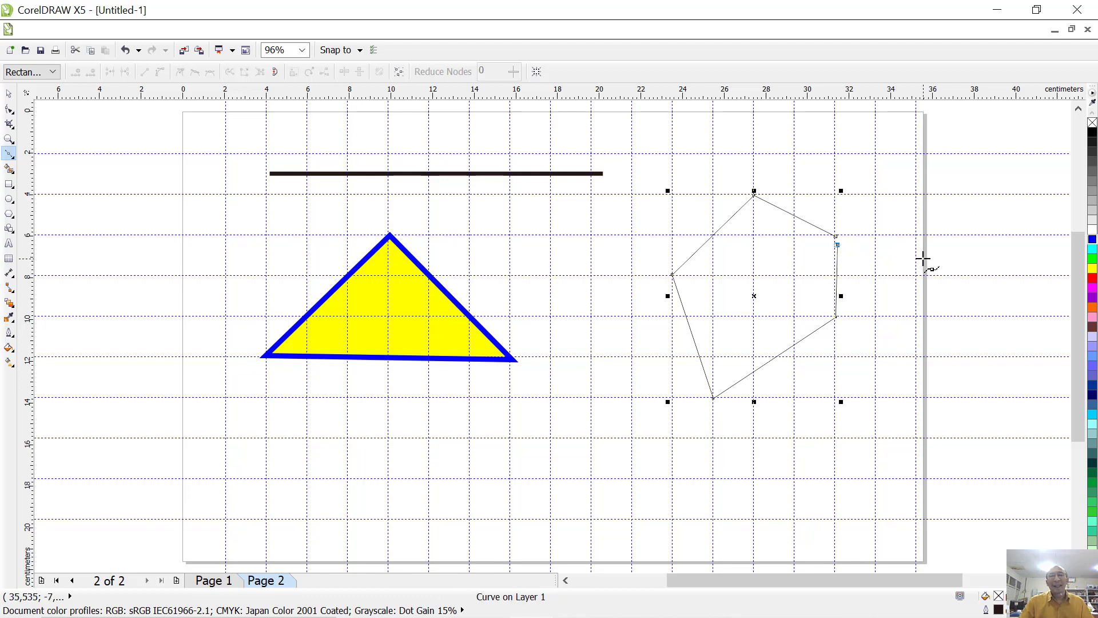
Step: Examine the gap in the five-sided outline, select the whole outline and assign it a cyan fill
left_click(9, 138)
left_click_drag(732, 177, 859, 270)
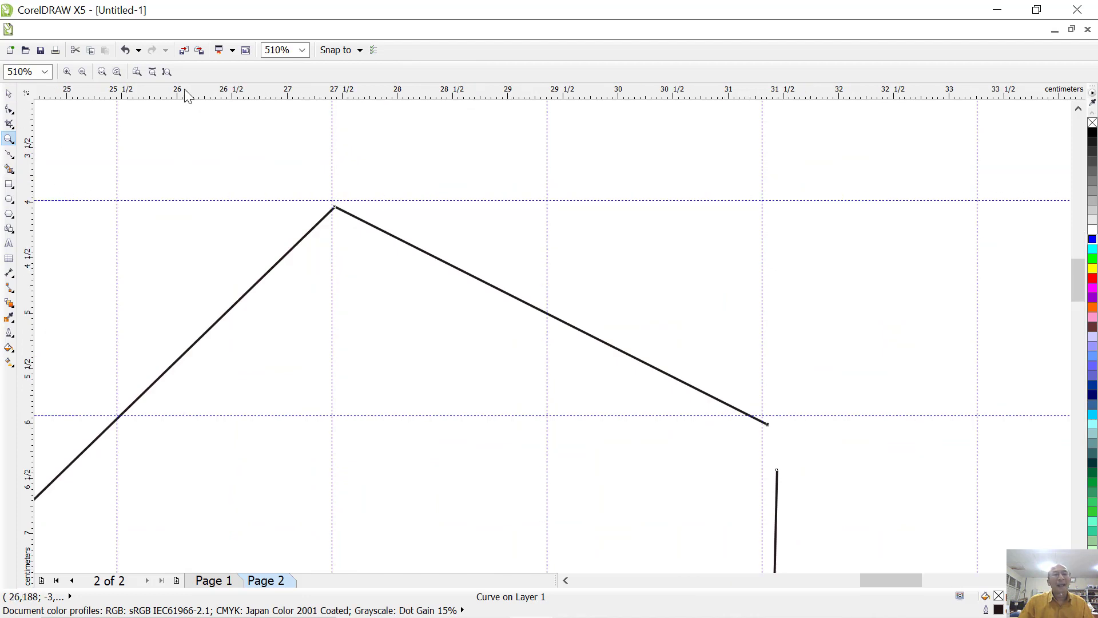
left_click(167, 72)
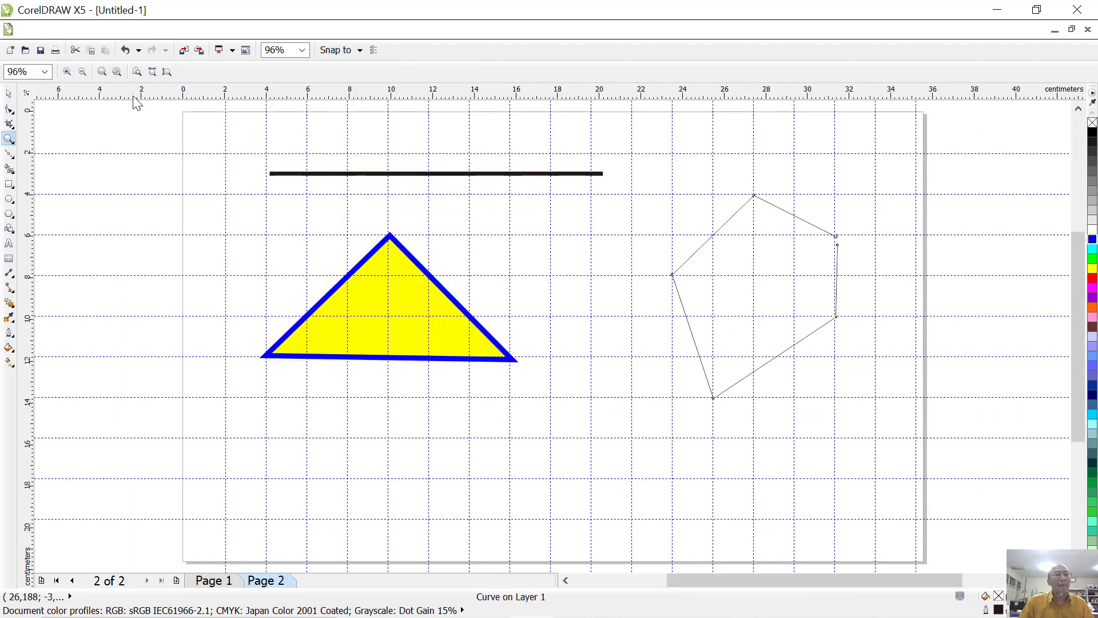
left_click(9, 93)
left_click(701, 157)
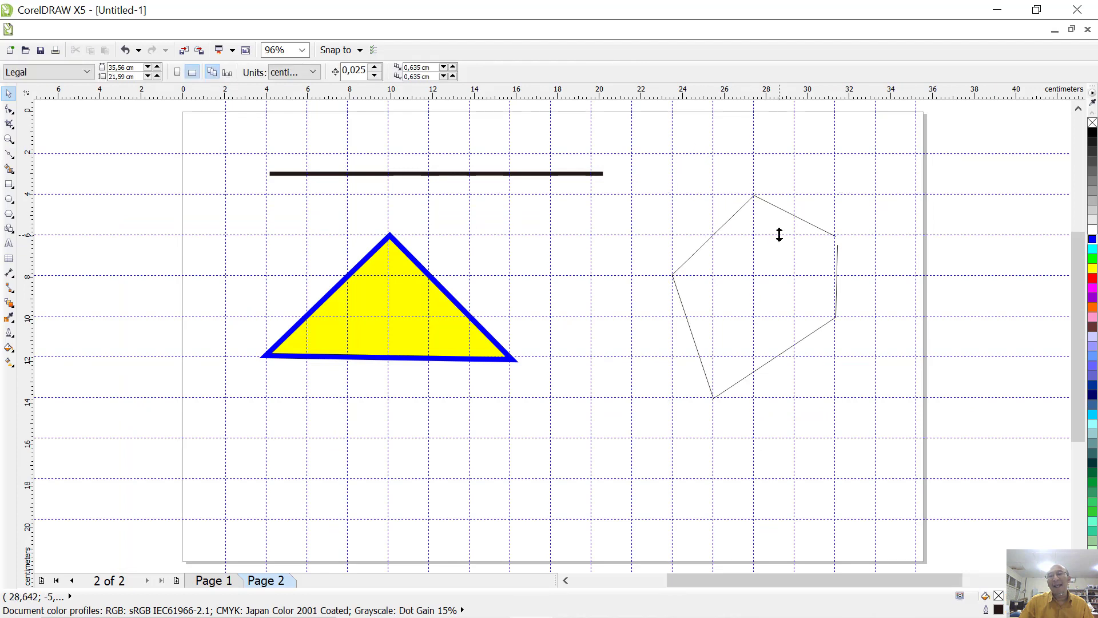
left_click(776, 262)
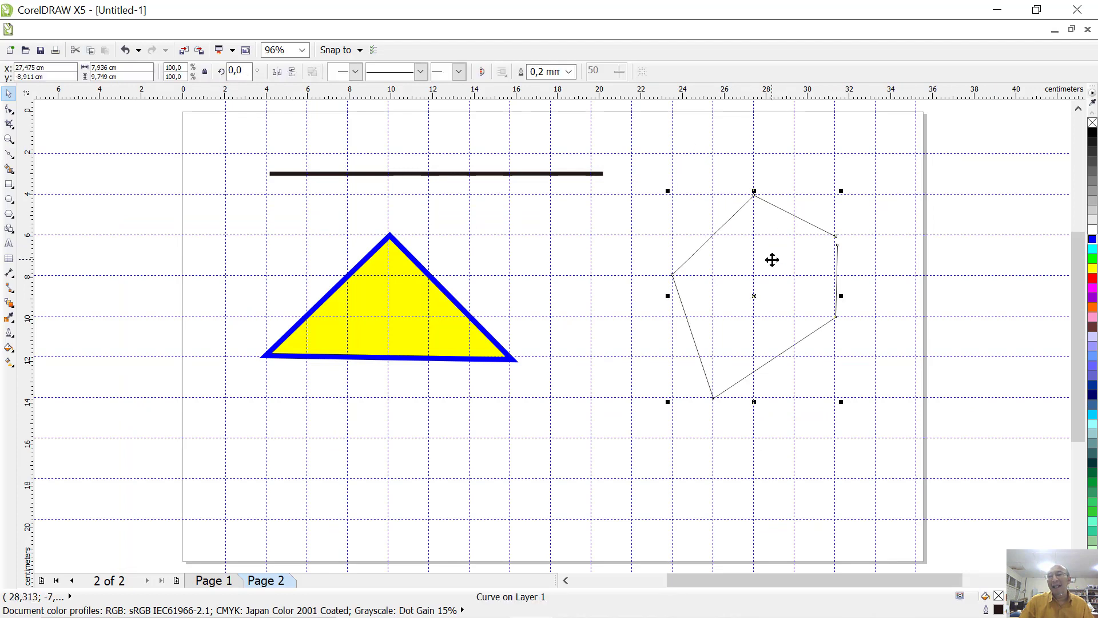
left_click(1093, 250)
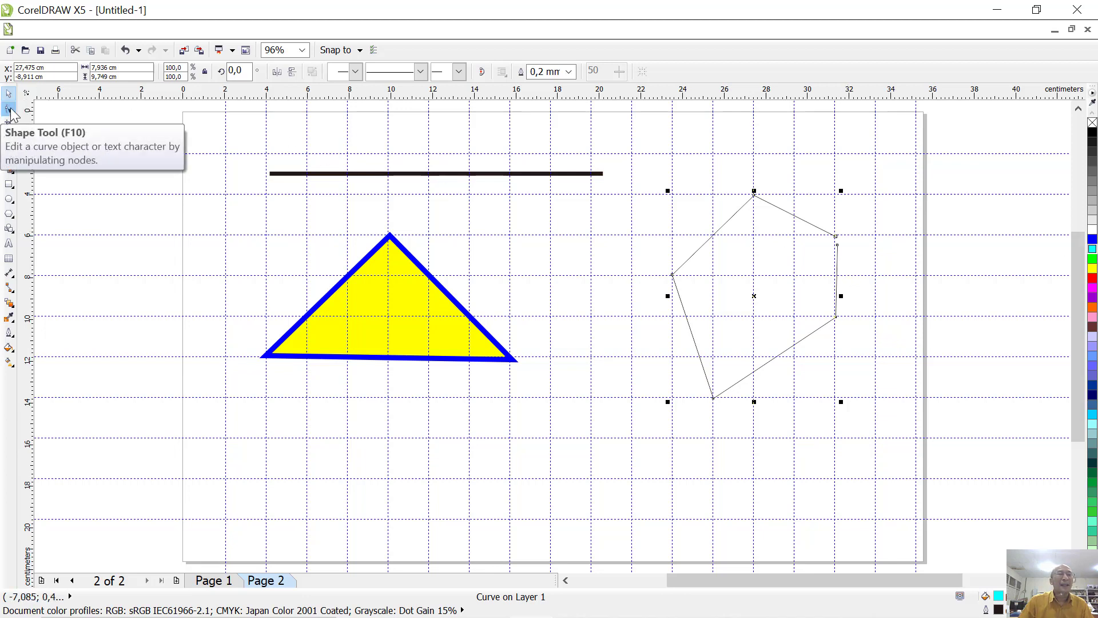
Step: Try closing the outline by moving its open end node onto the start node, and undo that closure
left_click(9, 108)
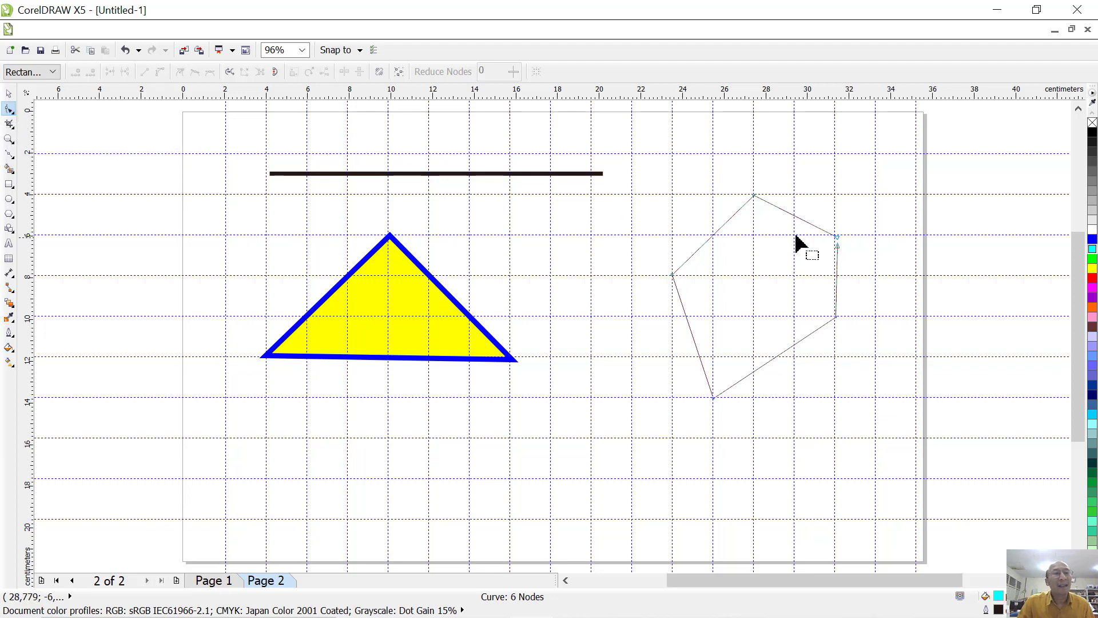
left_click(9, 139)
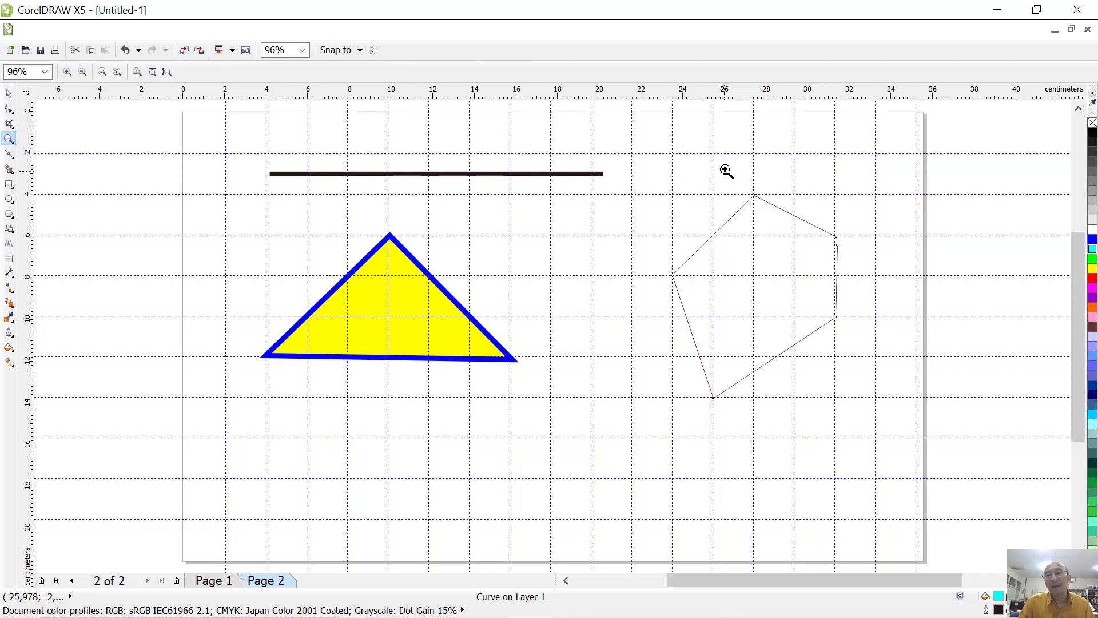
left_click_drag(722, 165, 867, 299)
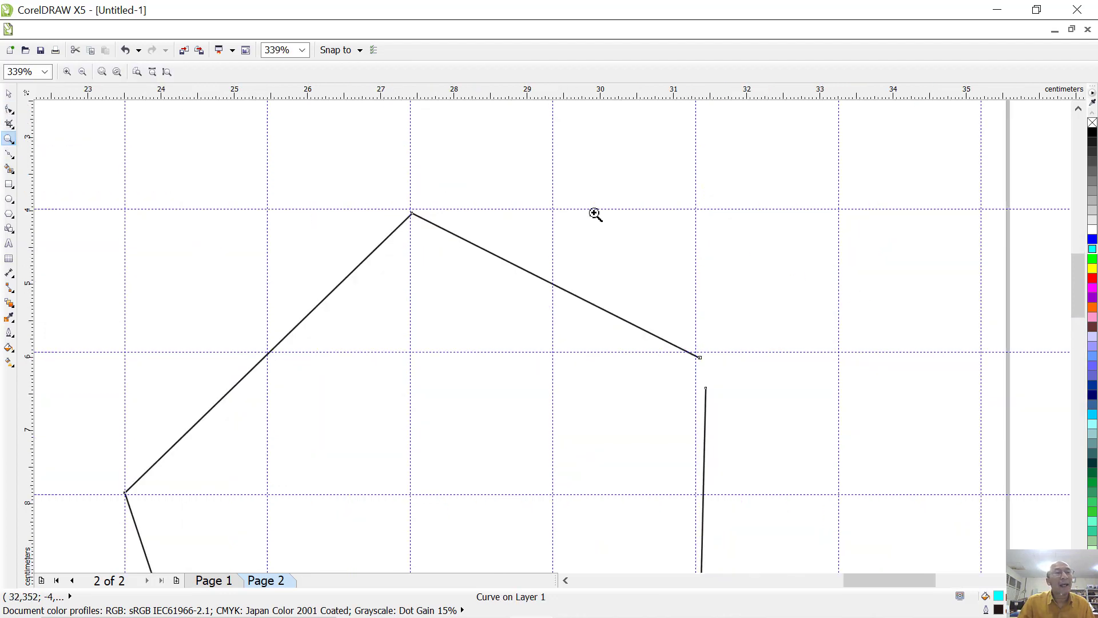
left_click(9, 108)
left_click(706, 390)
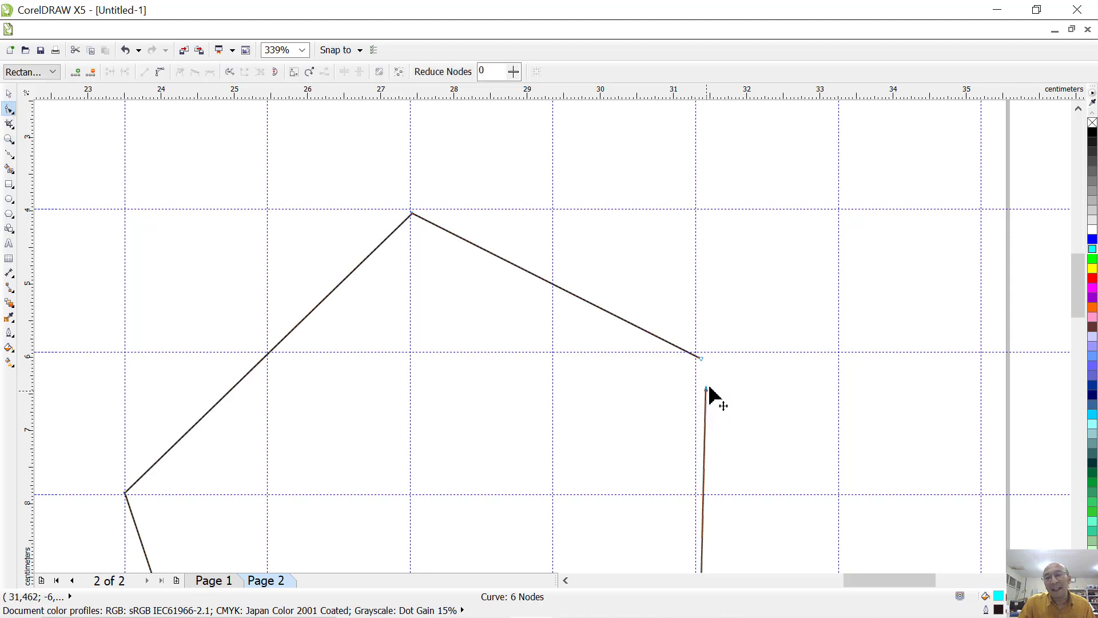
left_click_drag(708, 389, 710, 364)
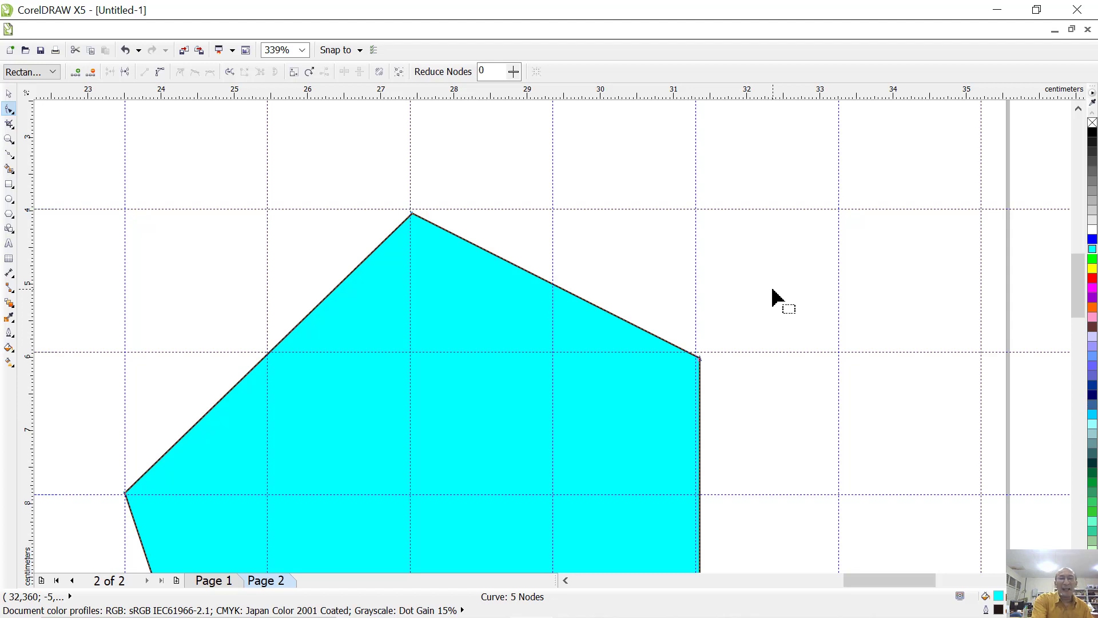
key("ctrl+z")
key("ctrl+z")
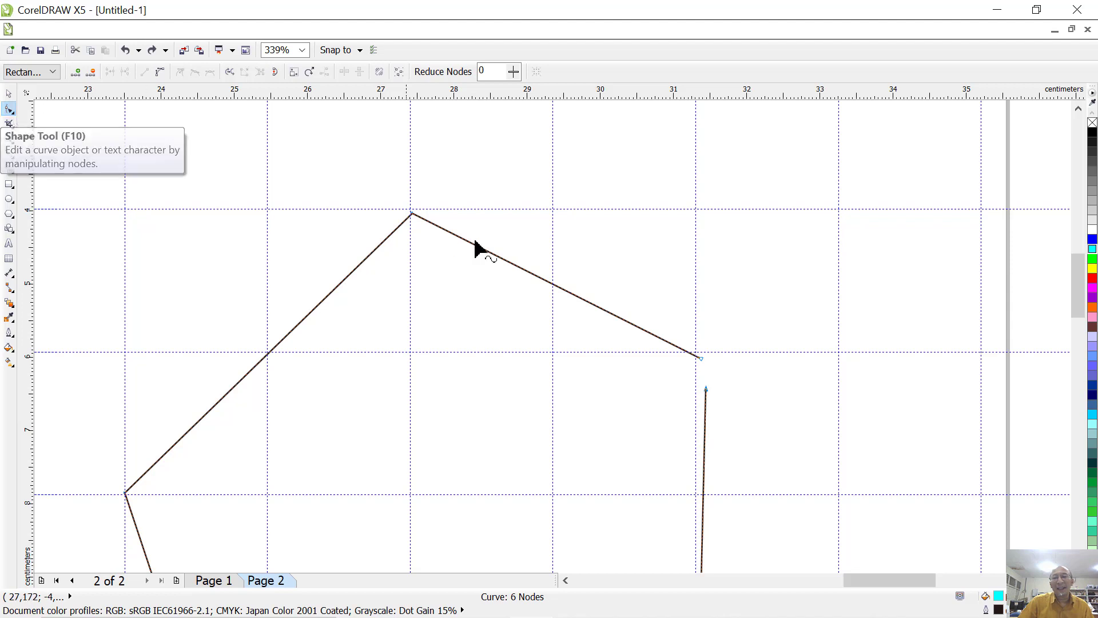
Step: Move the outline's open end node about 0.5 cm outward to widen the gap, and set the fill to red
left_click(760, 280)
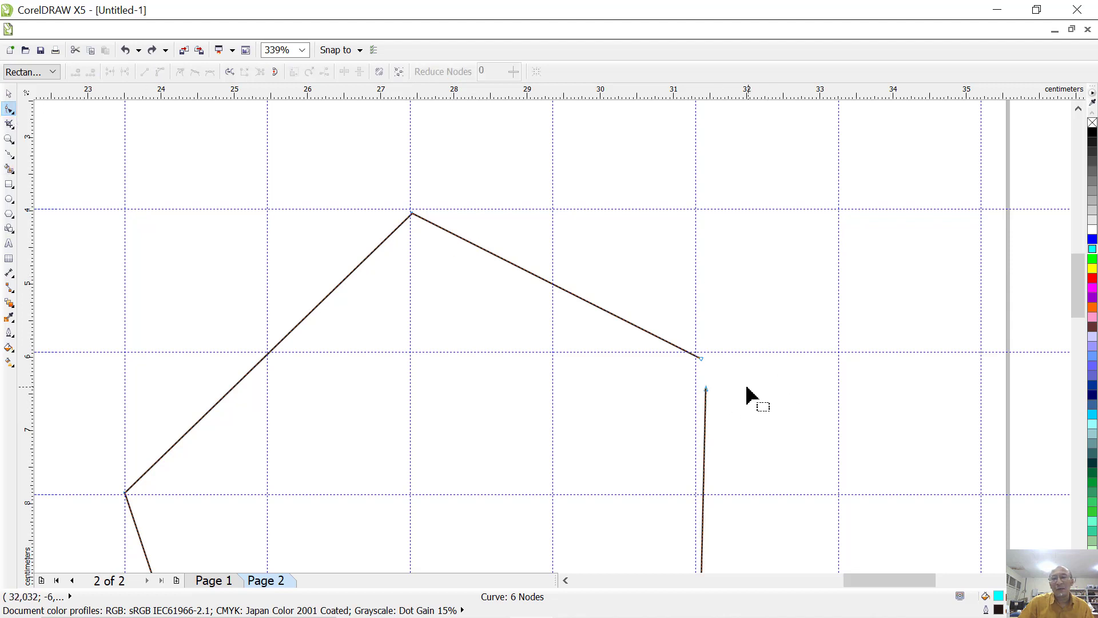
left_click_drag(706, 389, 744, 396)
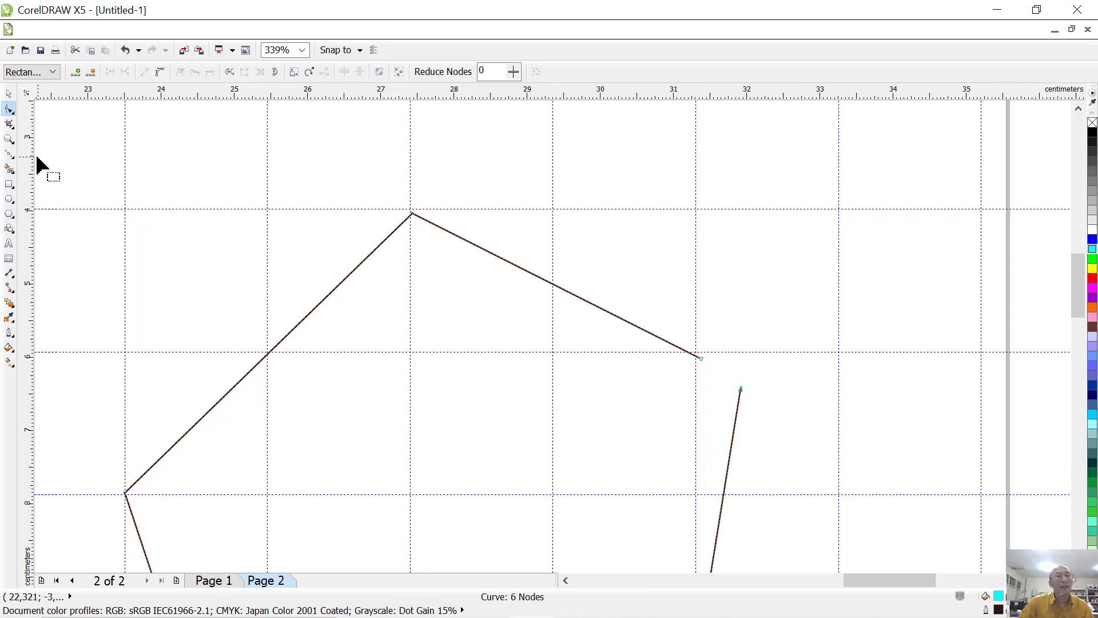
left_click(9, 94)
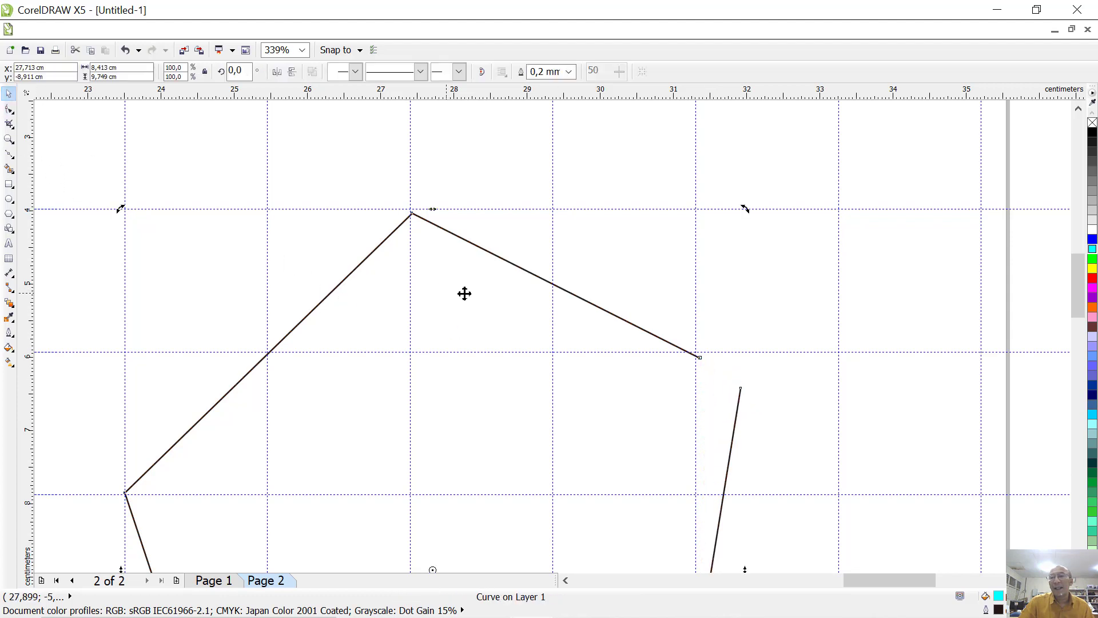
left_click(1092, 278)
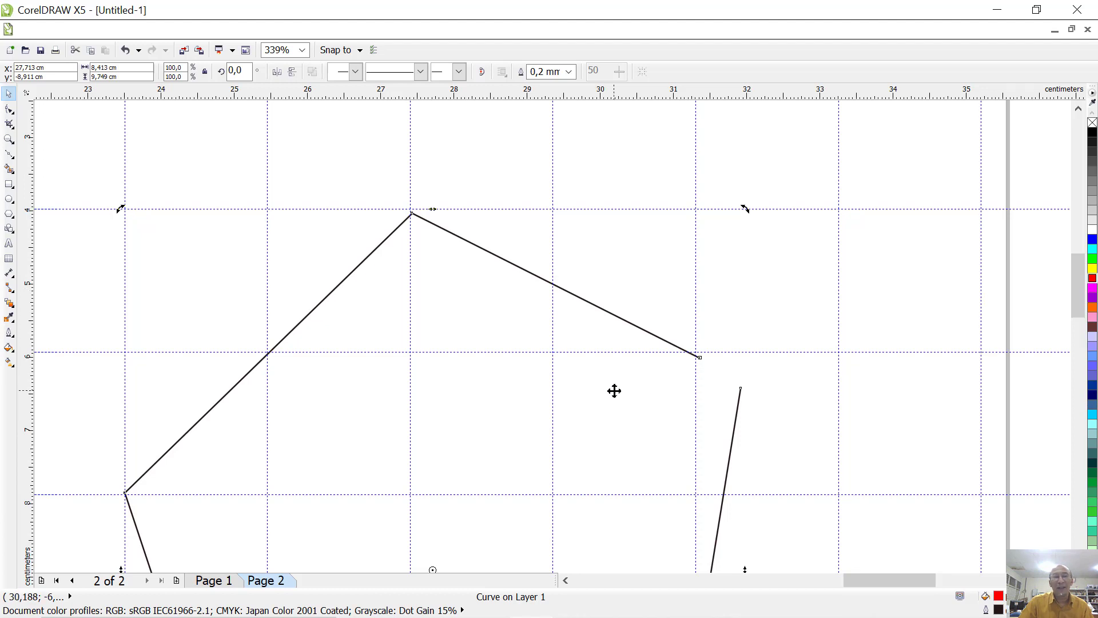
Step: Close the five-sided outline by moving its open end node exactly onto the start node
left_click(9, 110)
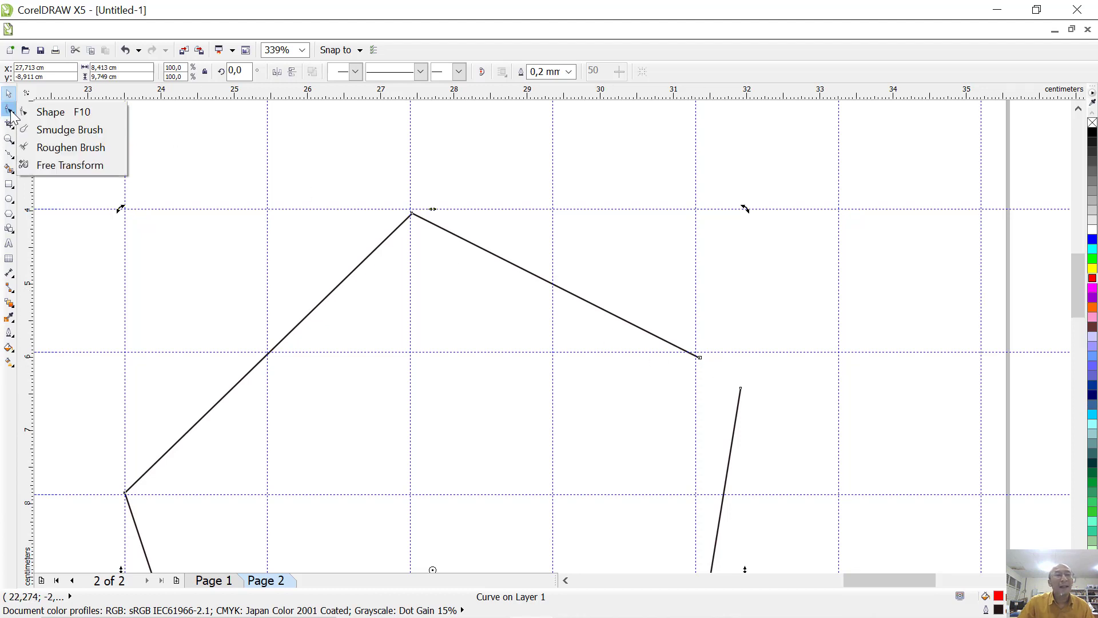
left_click(49, 110)
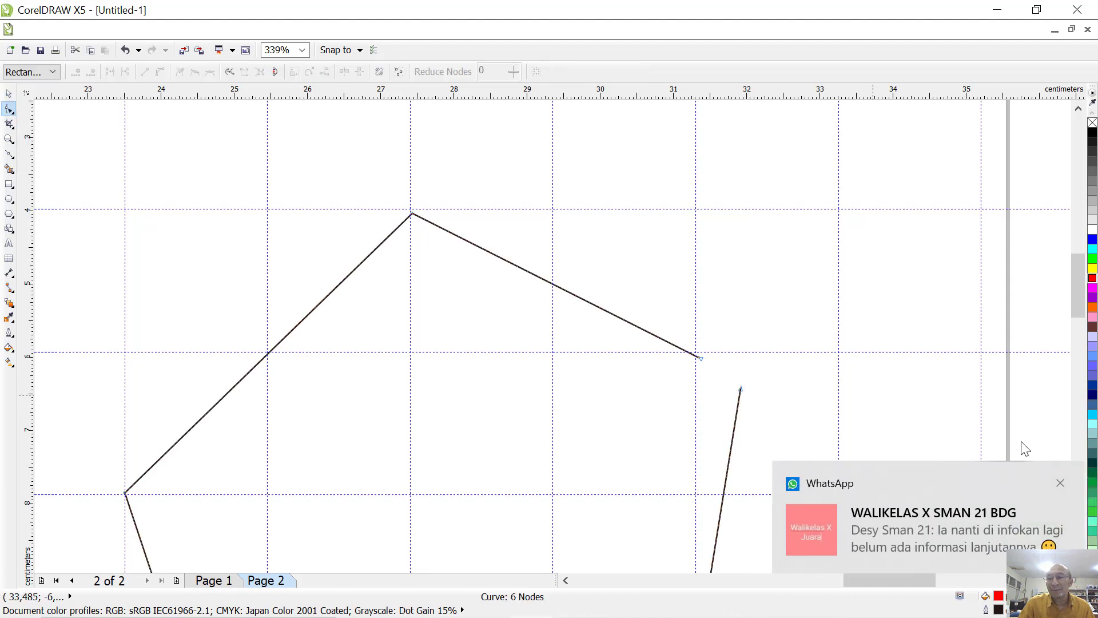
left_click(1060, 483)
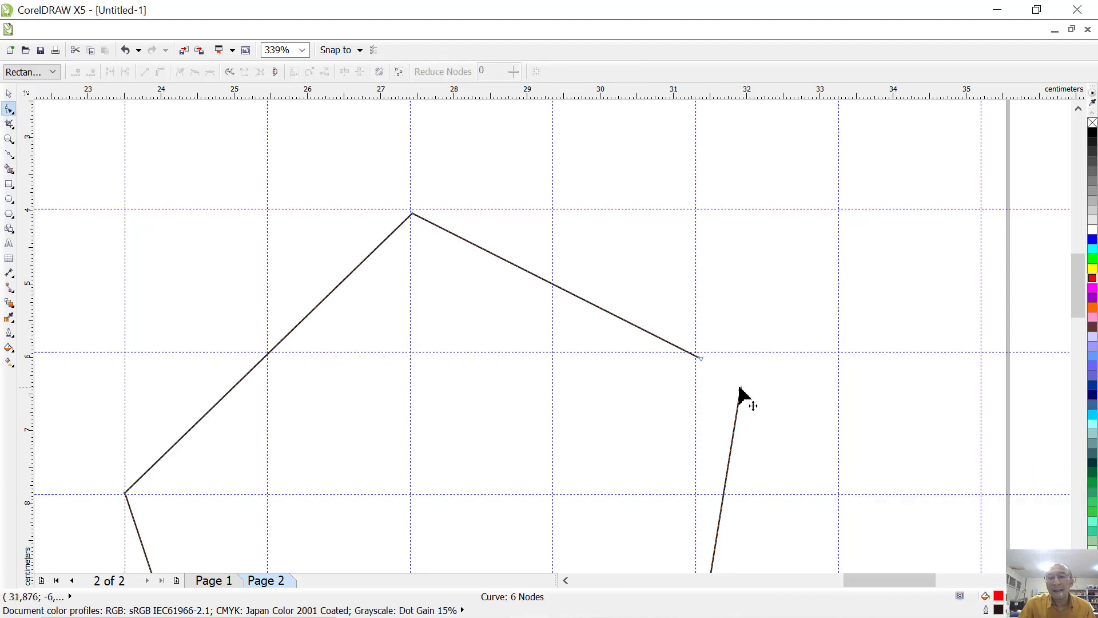
left_click_drag(741, 389, 711, 366)
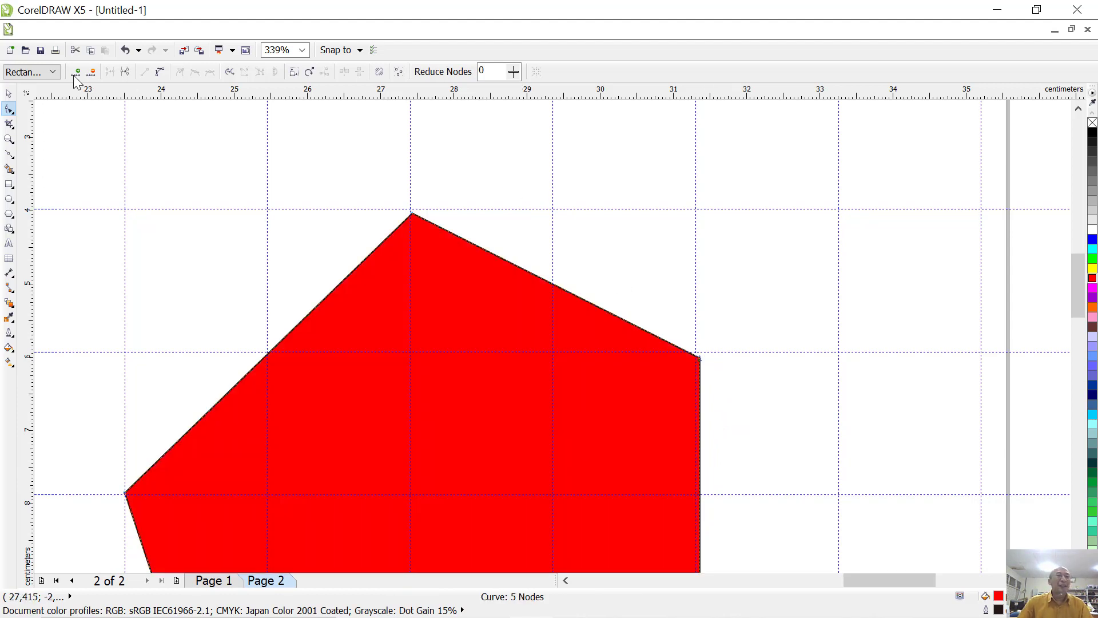
left_click(9, 93)
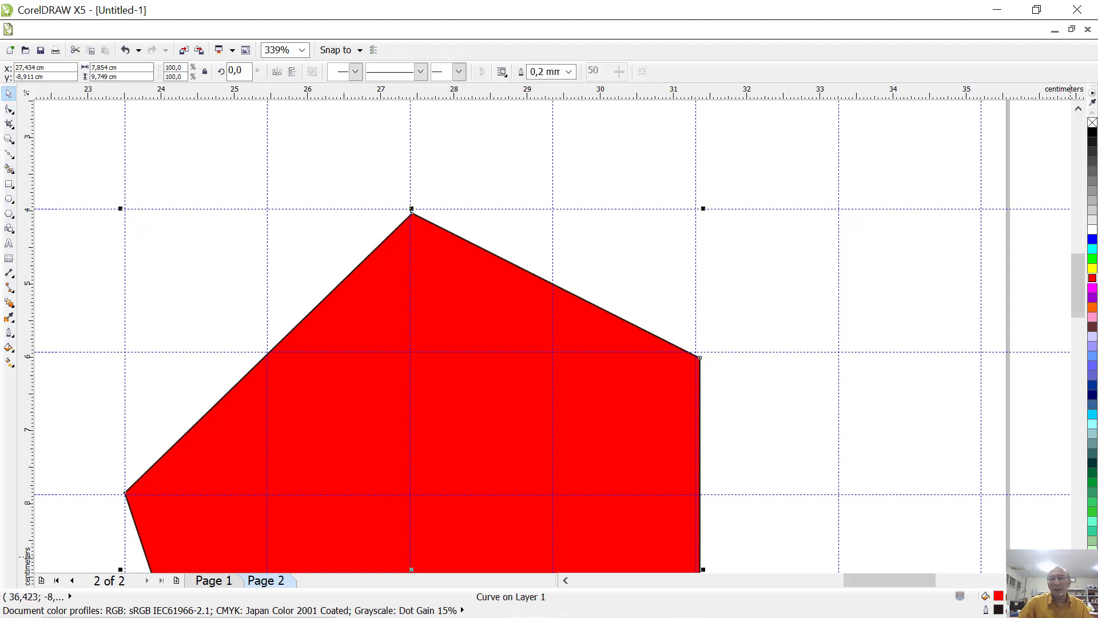
Step: Draw a horizontal Bézier line about 7 cm long in the empty area below the red polygon
scroll(549, 336, "down", 6)
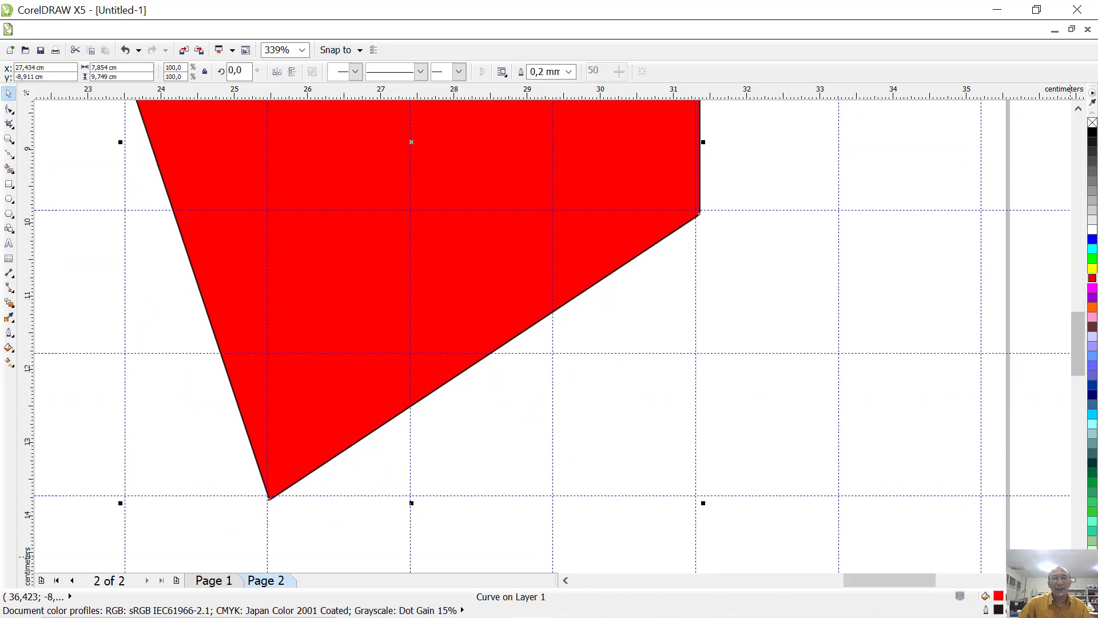
scroll(549, 336, "down", 4)
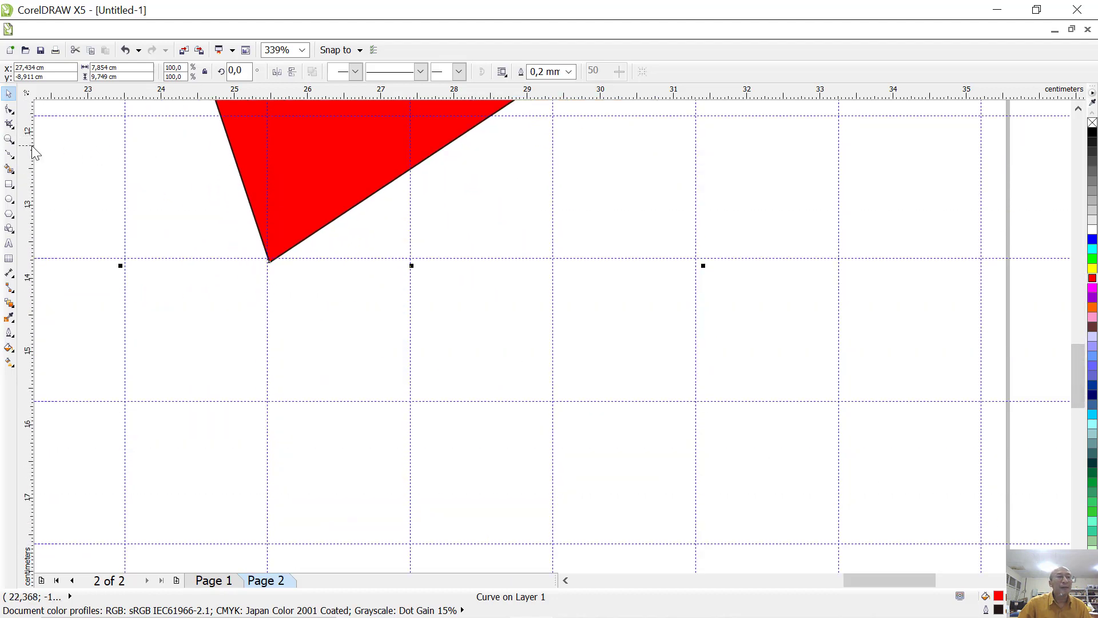
left_click(9, 154)
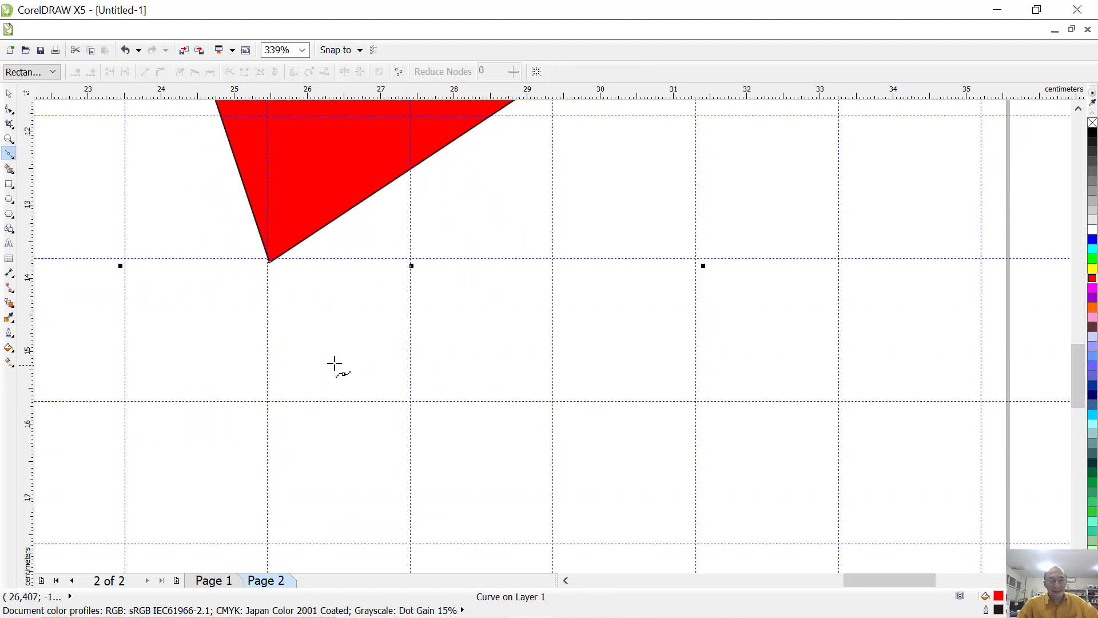
left_click(311, 336)
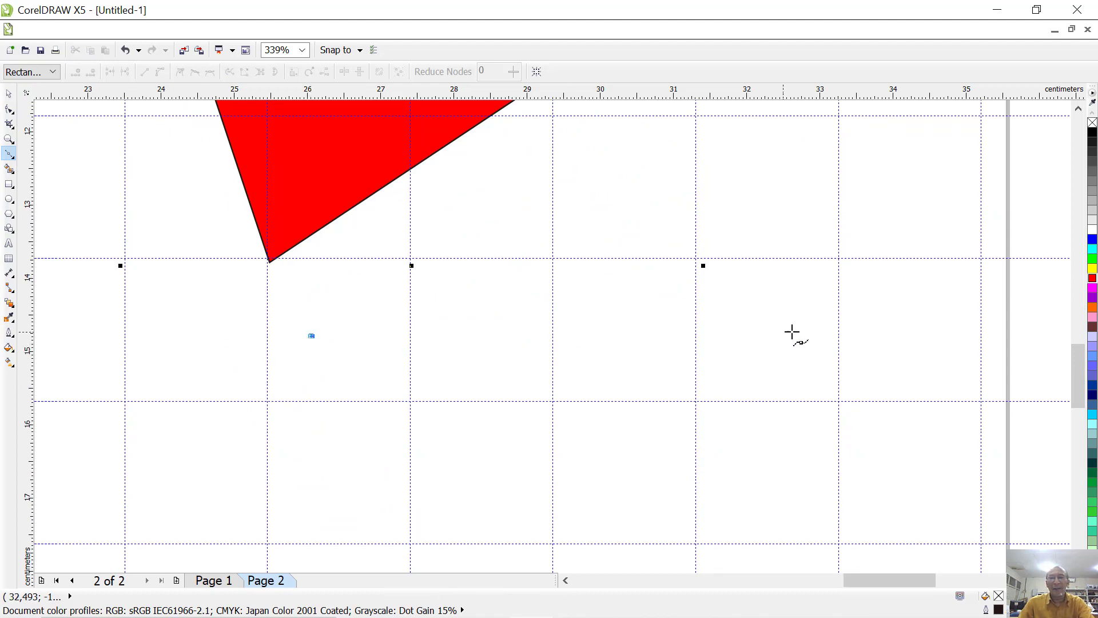
left_click(809, 335)
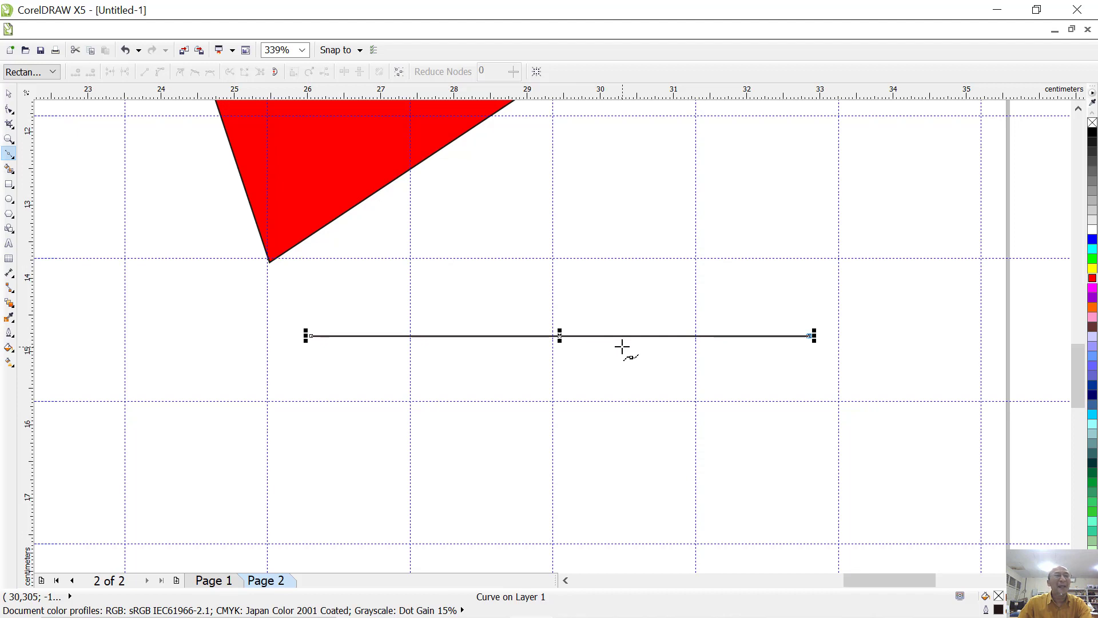
Step: Lower the new line's left end node by about 1.7 cm so the line slopes
left_click(10, 113)
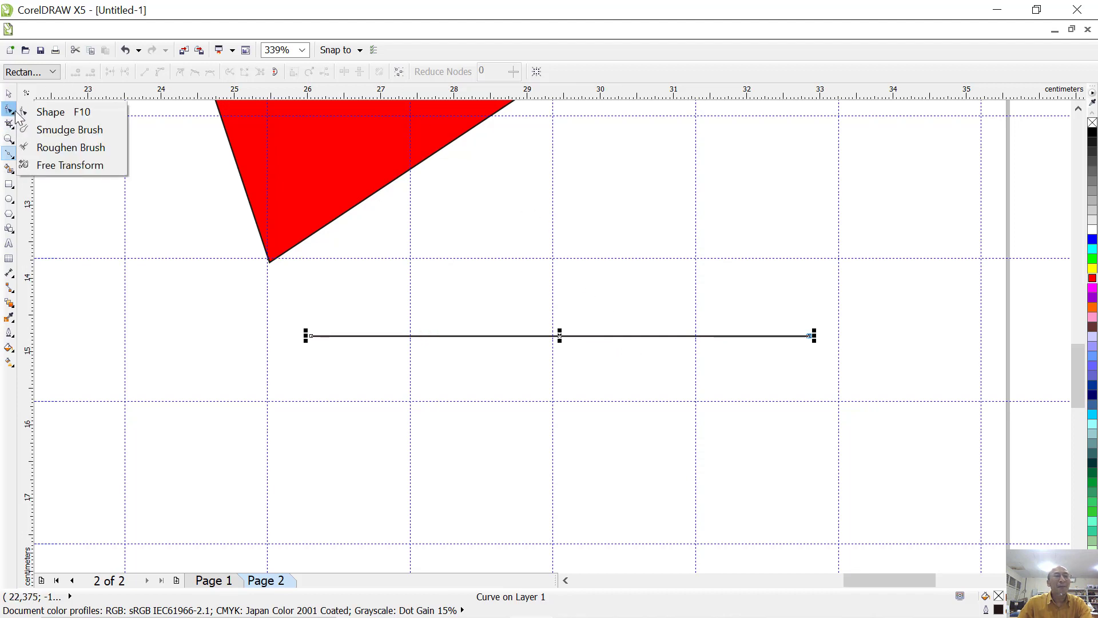
left_click(44, 114)
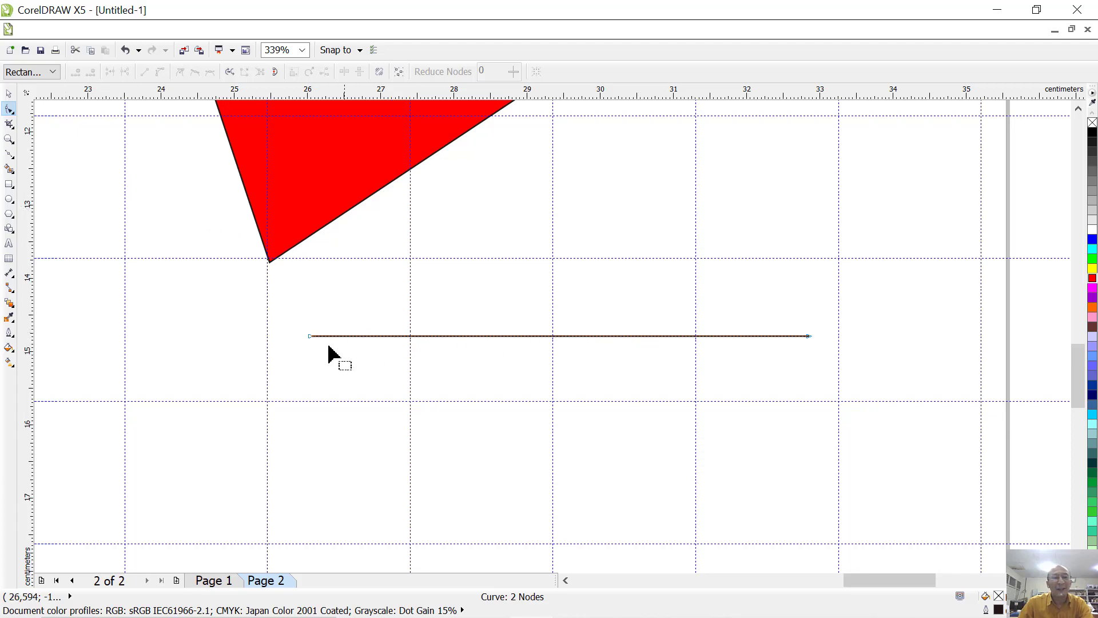
left_click_drag(311, 337, 302, 460)
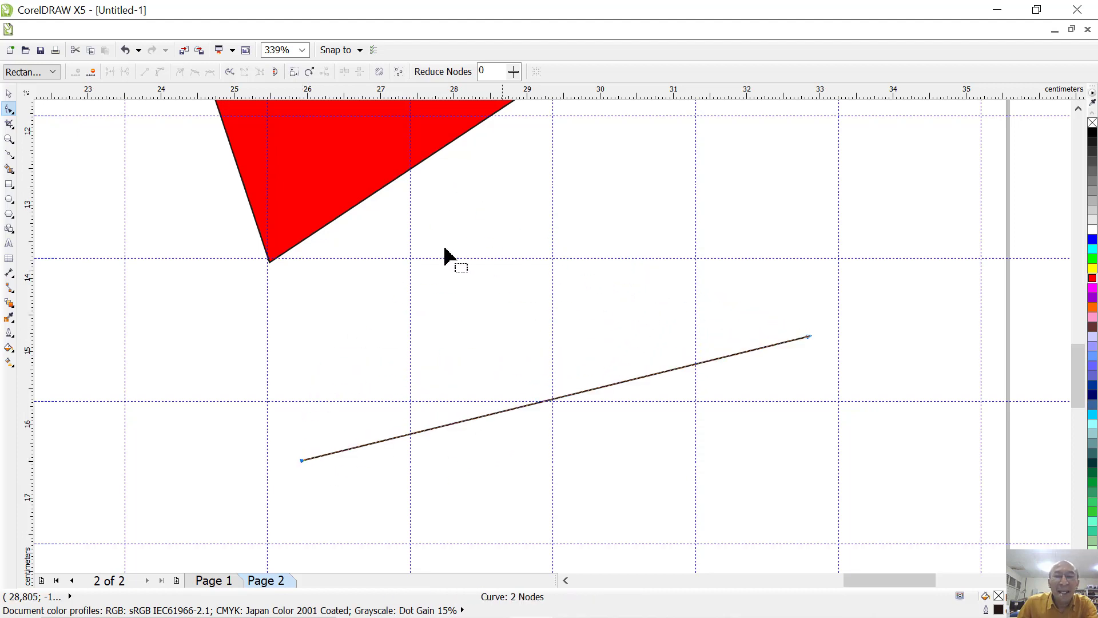
left_click(625, 315)
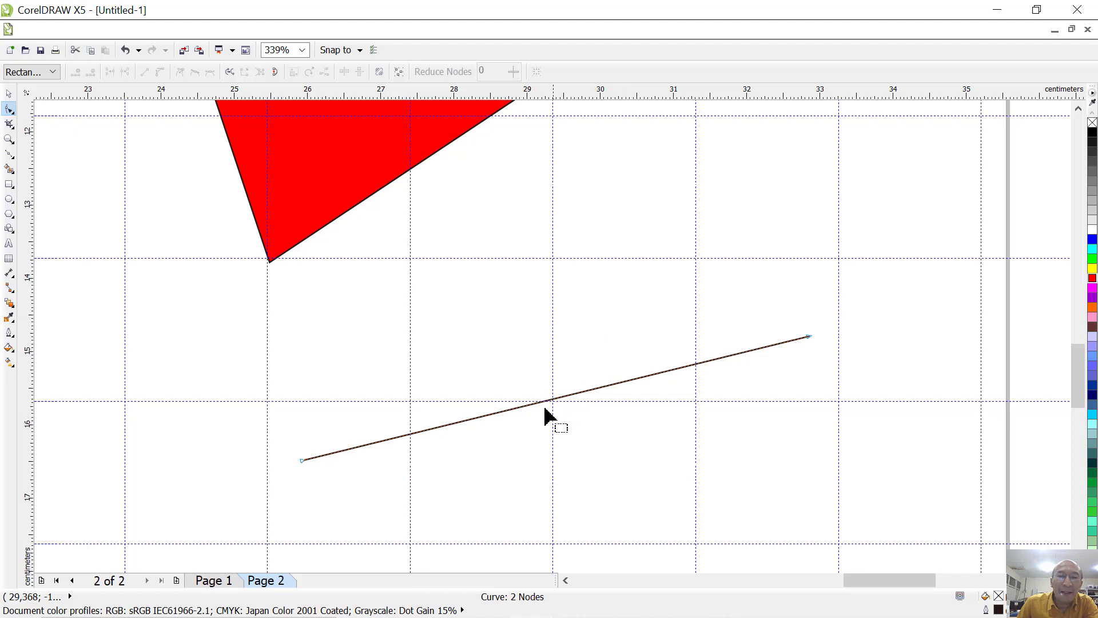
Step: Convert the sloping line's segment to a curve at a point near its middle
left_click(510, 410)
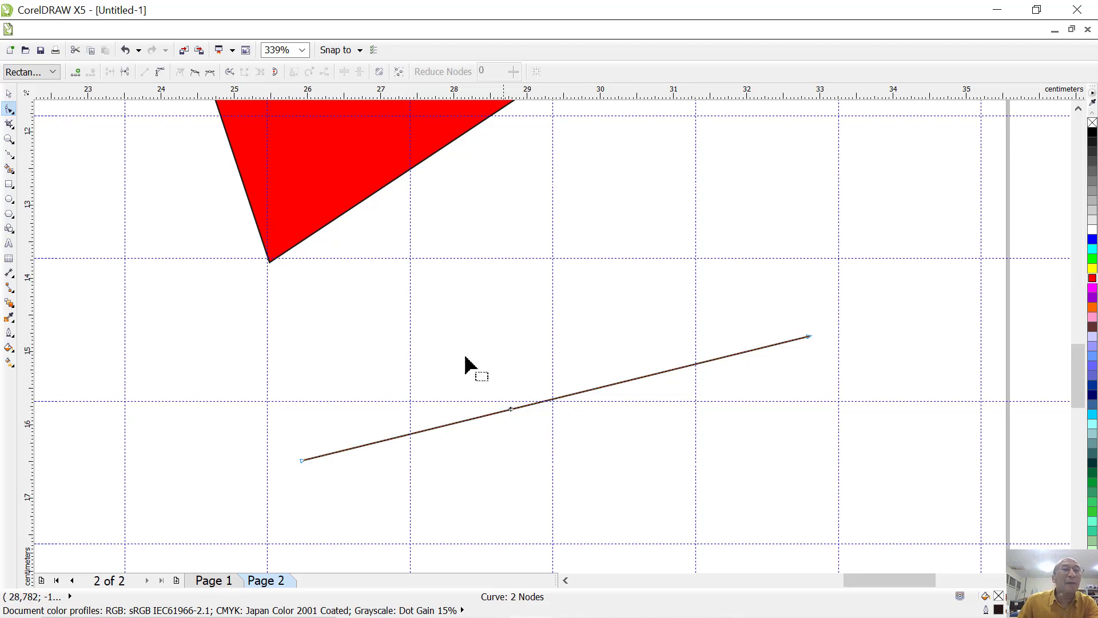
left_click(9, 94)
left_click(13, 118)
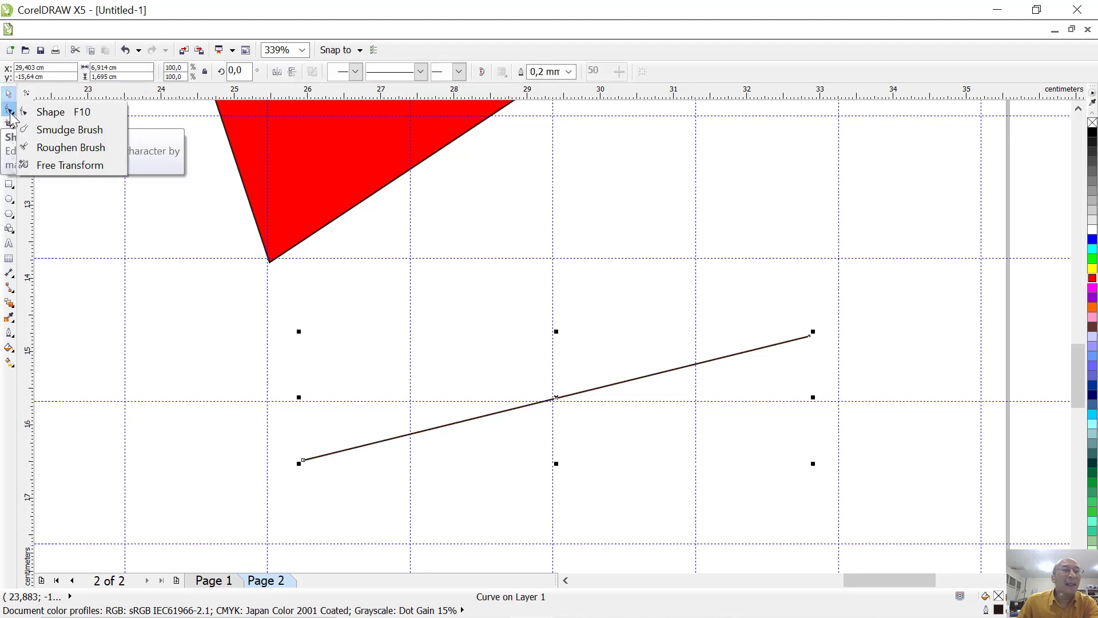
left_click(53, 112)
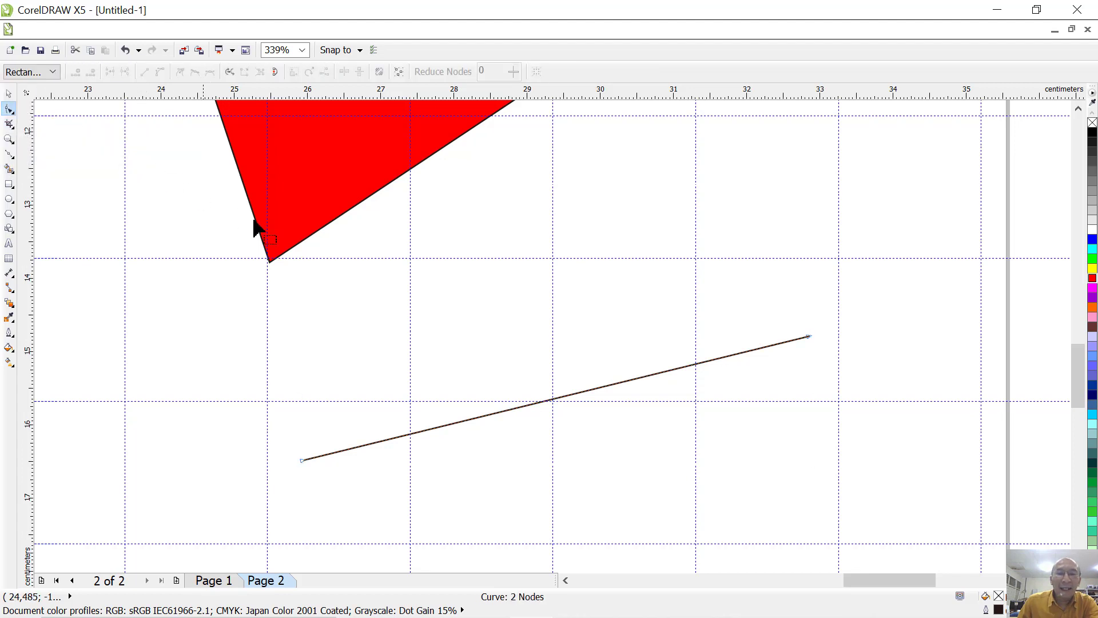
left_click(497, 413)
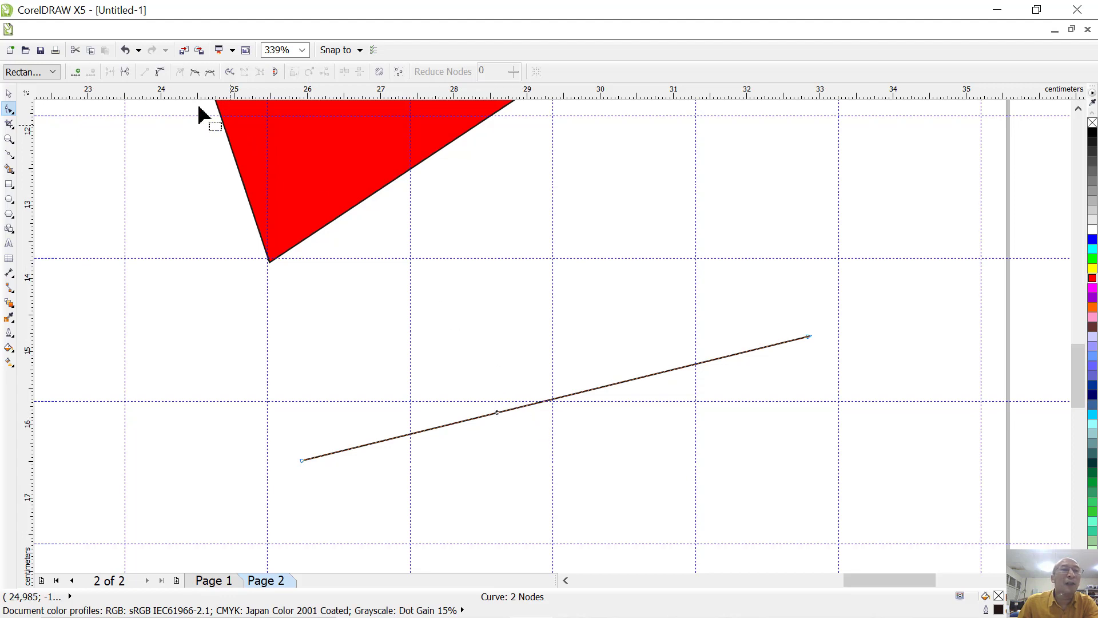
left_click(159, 72)
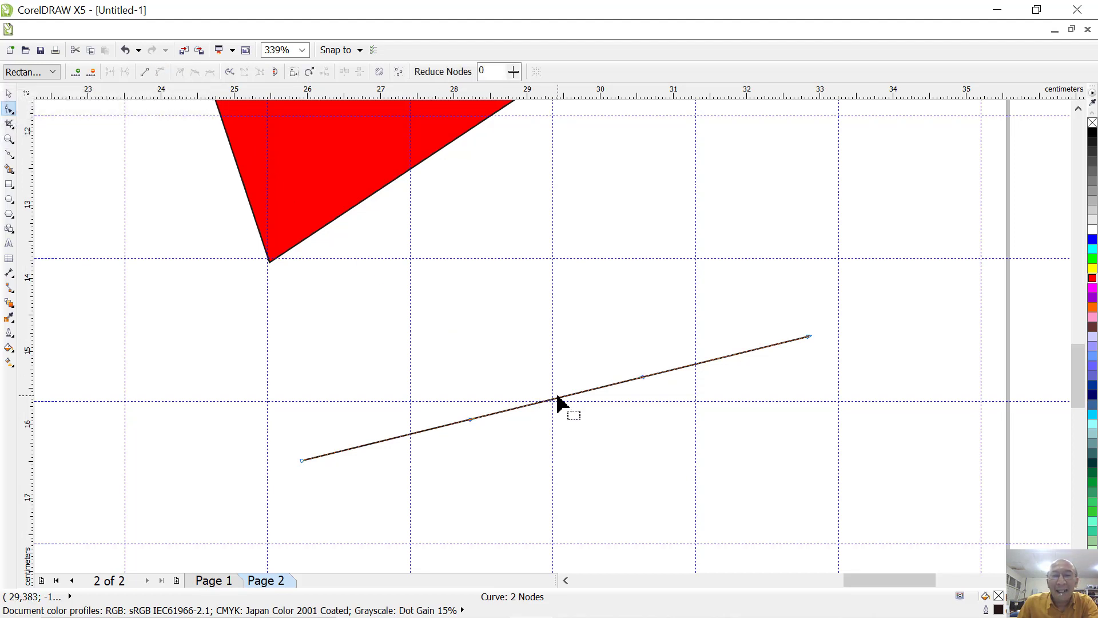
Step: Bend the converted segment into a shallow S-shaped wave that arches near its left end and dips toward its right
left_click_drag(558, 398, 537, 264)
left_click_drag(593, 213, 560, 458)
left_click(422, 260)
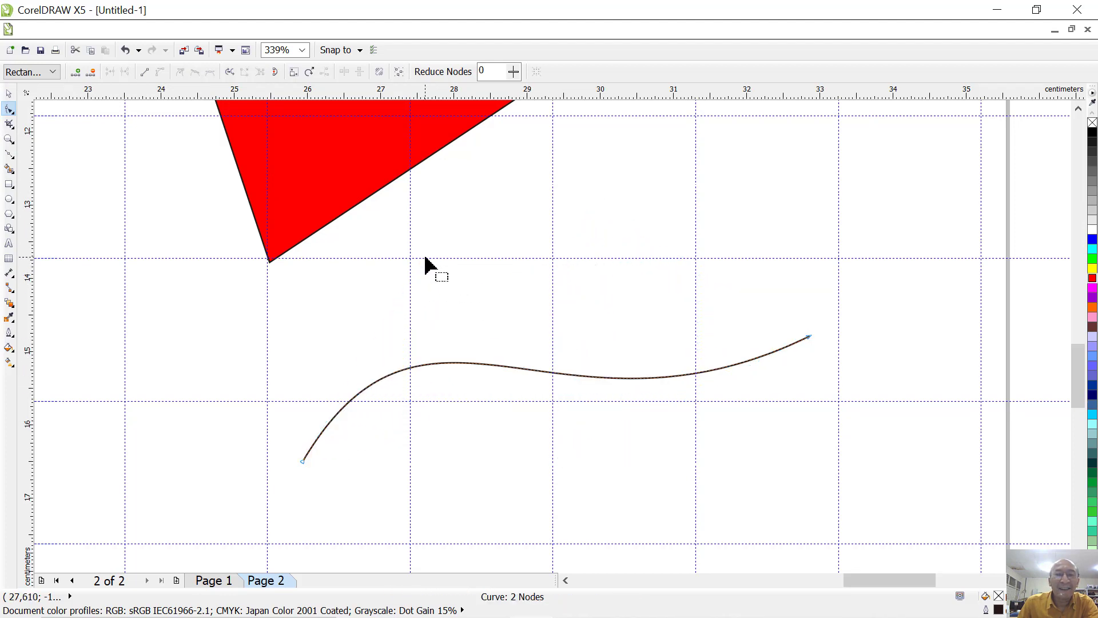
Step: Reshape the wave into a broad arch with a dip near its right end by repositioning both end nodes' control handles
left_click(303, 461)
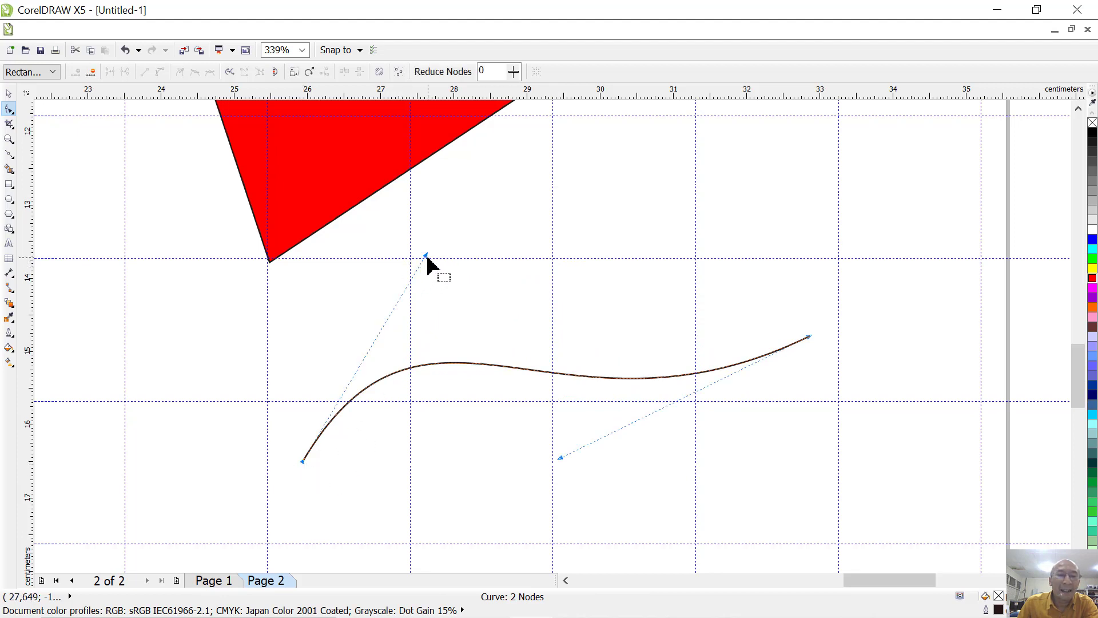
left_click(387, 326)
left_click(303, 461)
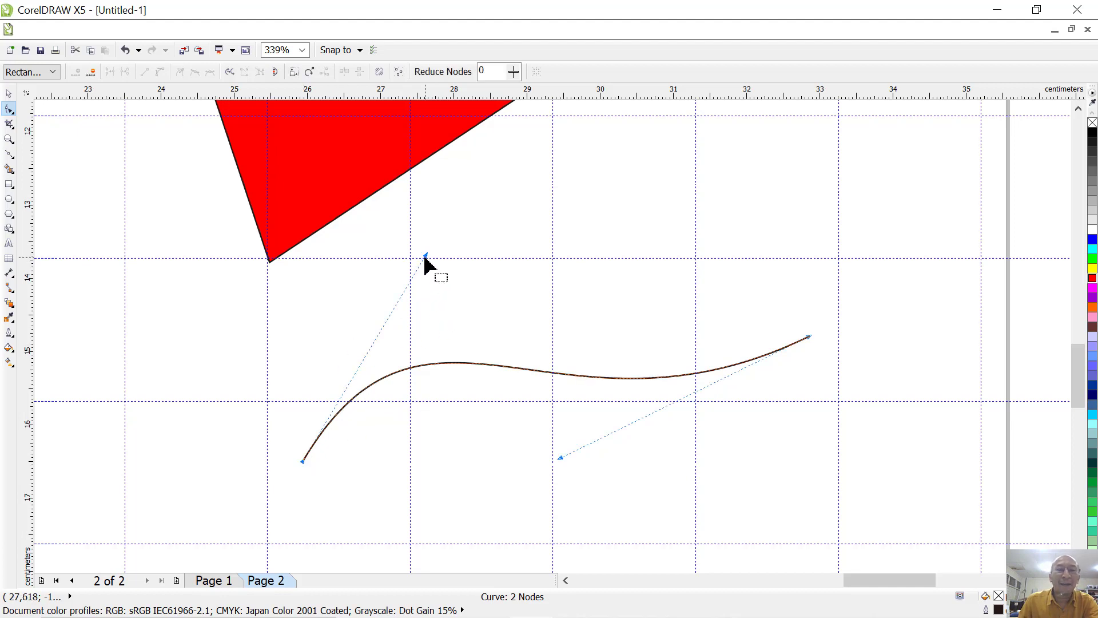
left_click_drag(425, 260, 444, 289)
left_click(302, 461)
left_click_drag(426, 256, 641, 128)
left_click_drag(561, 457, 782, 525)
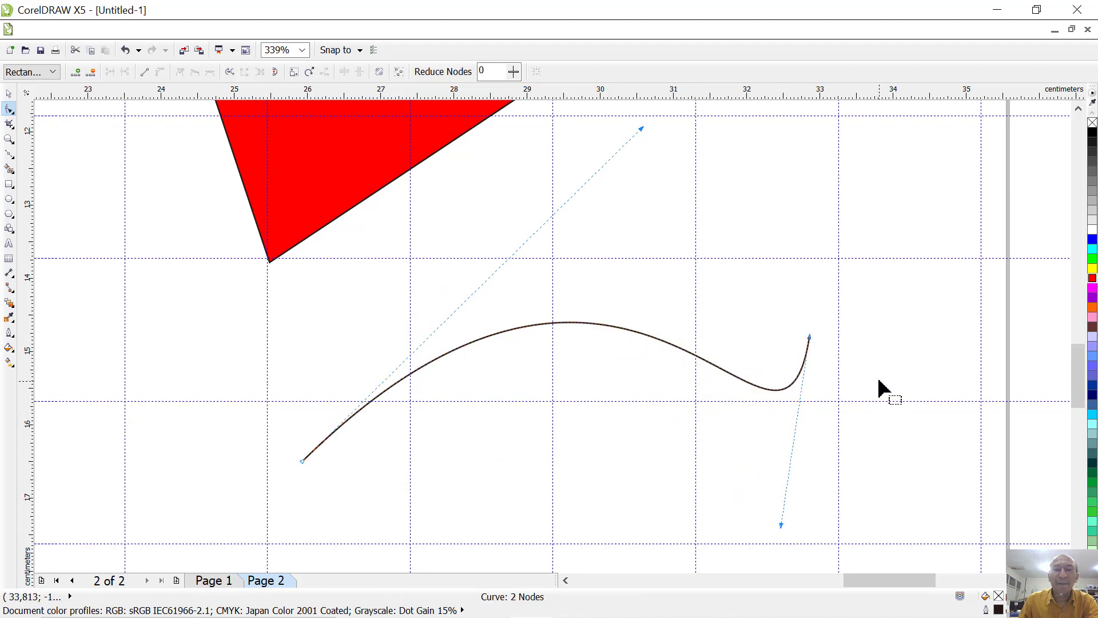
Step: Convert the curved segment below the red polygon back to a straight line
left_click(569, 327)
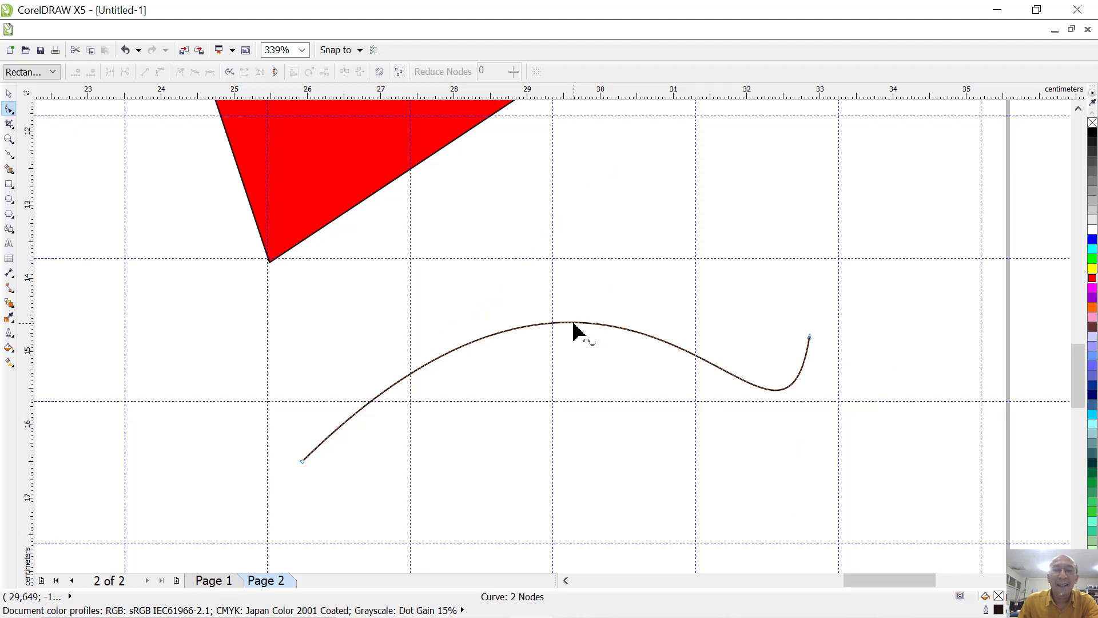
left_click(573, 324)
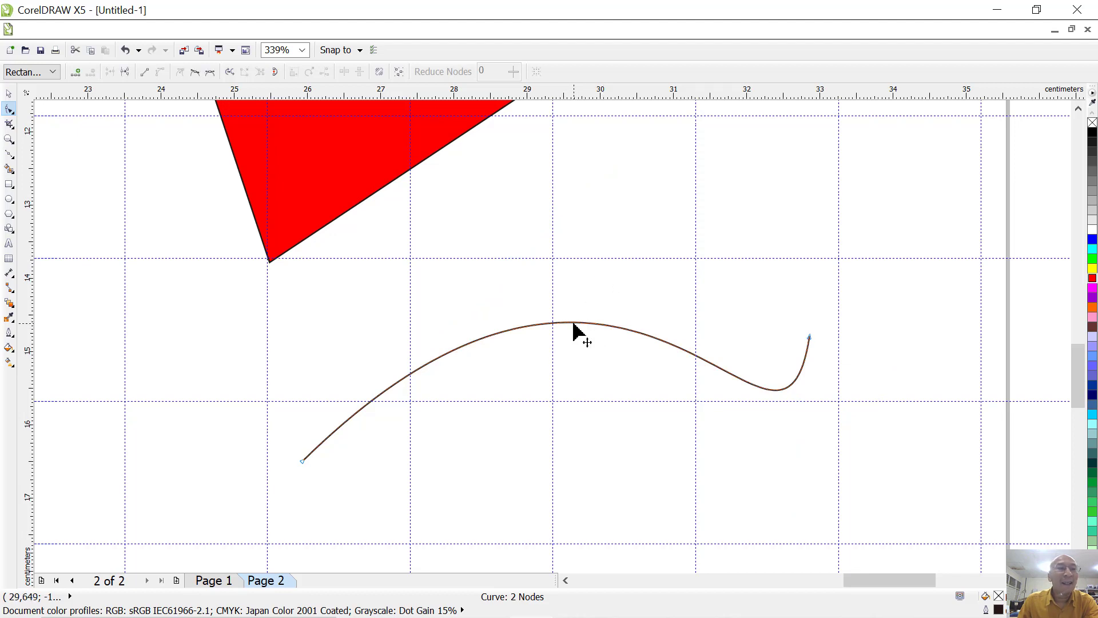
left_click(147, 73)
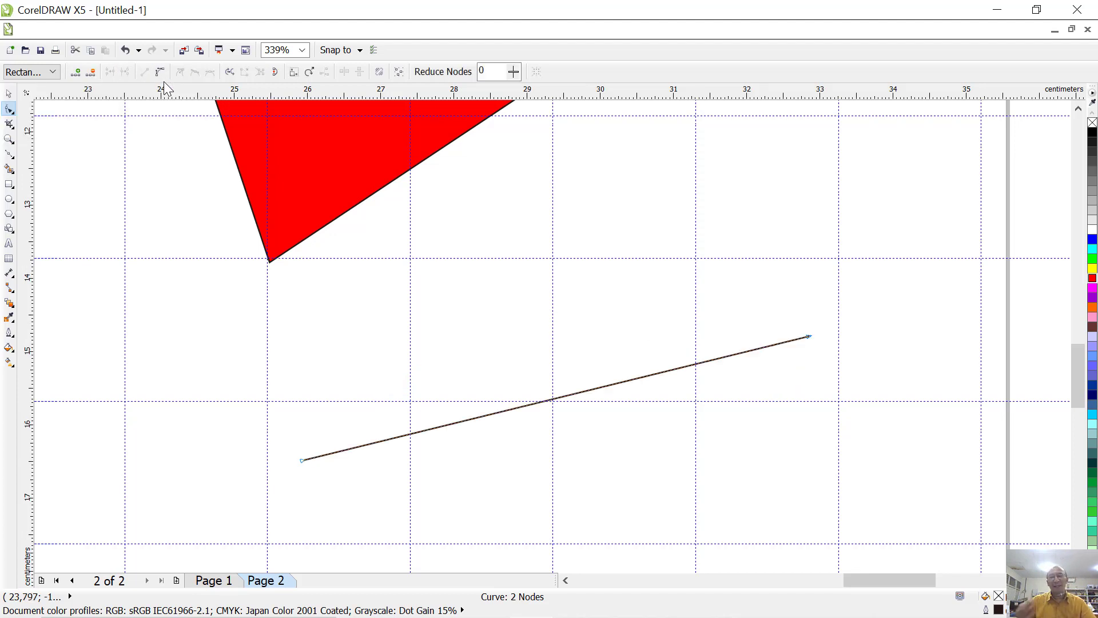
left_click(608, 291)
Step: Convert the sloping line to a curve again with the Shape tool and bend it upward into a tall arch
left_click(9, 93)
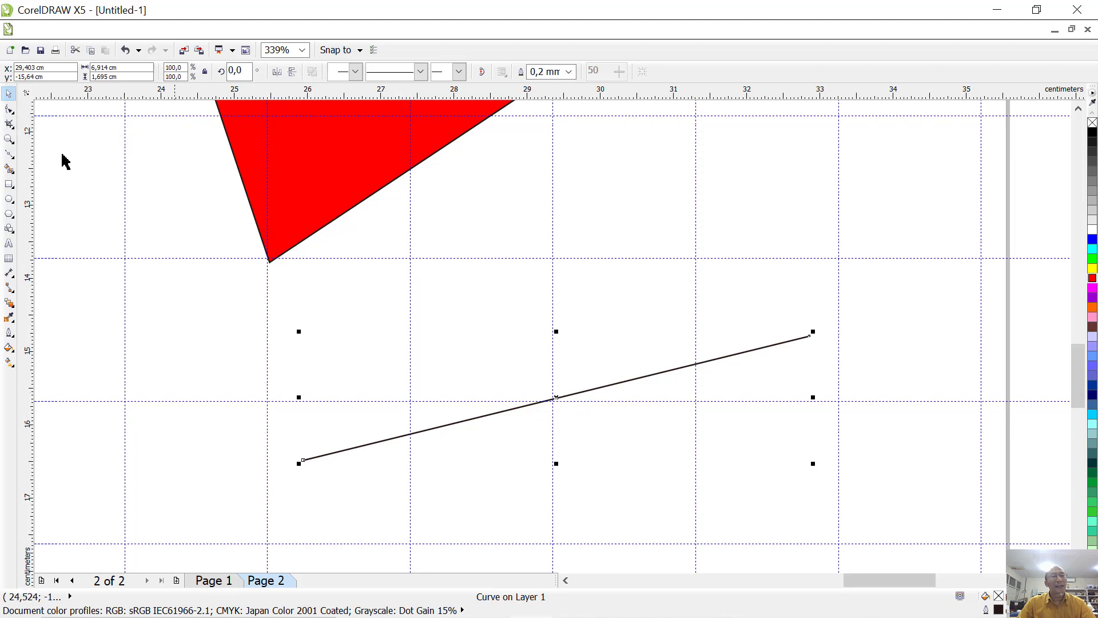
left_click(10, 109)
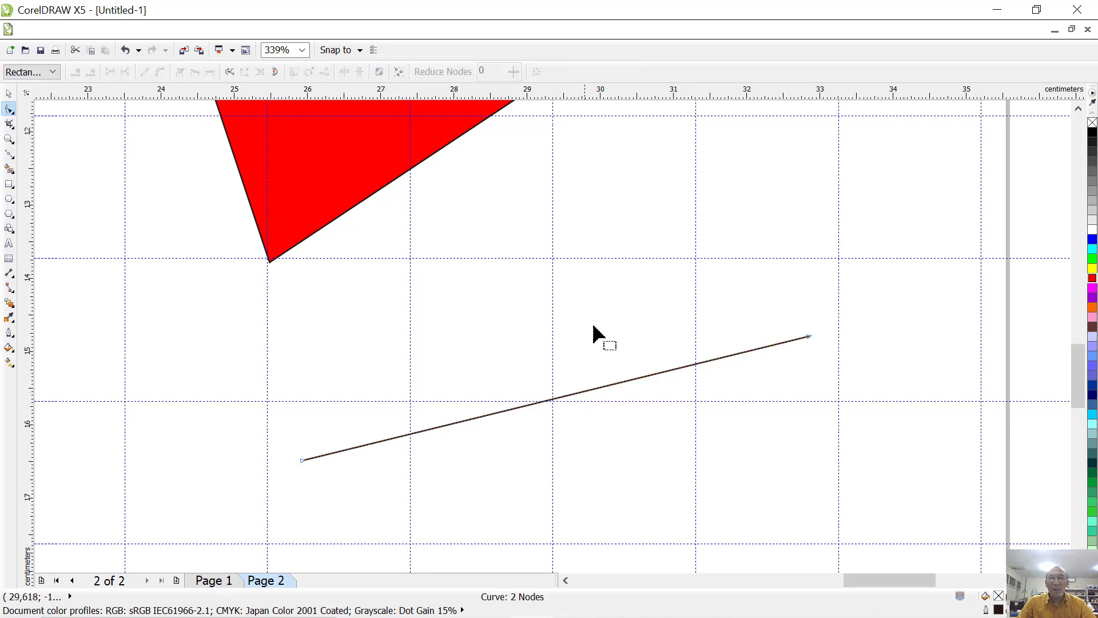
left_click(611, 385)
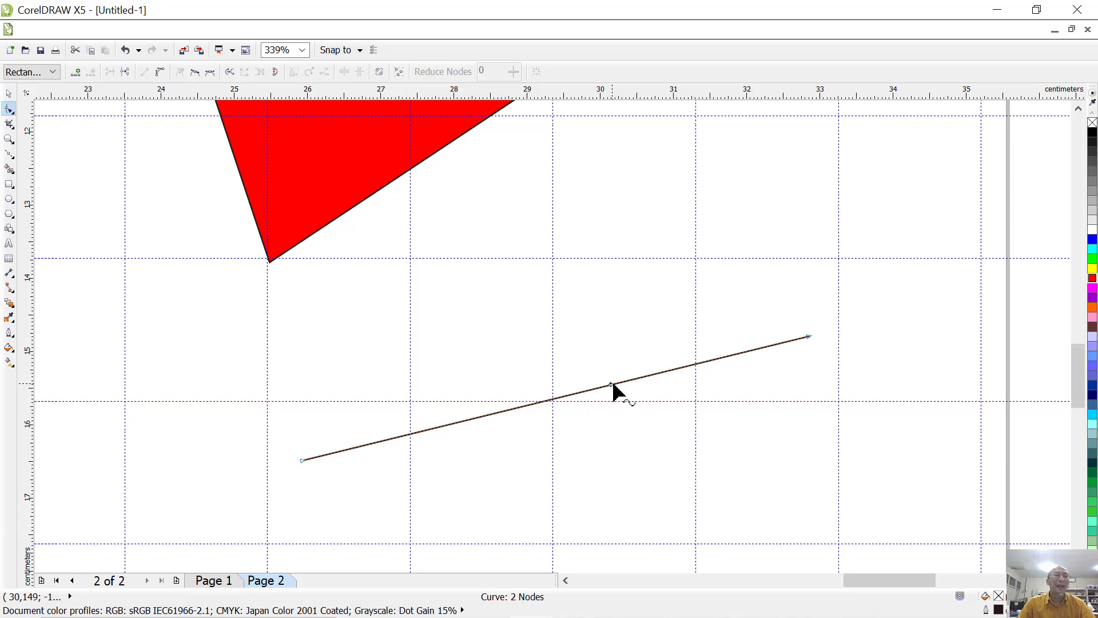
left_click(159, 75)
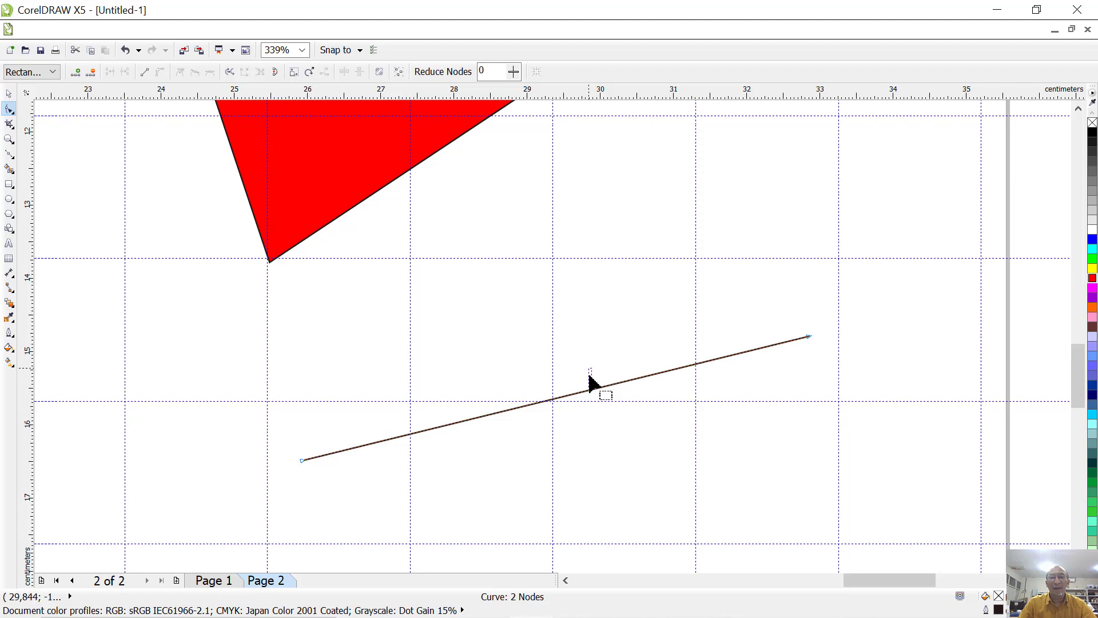
left_click_drag(592, 390, 727, 165)
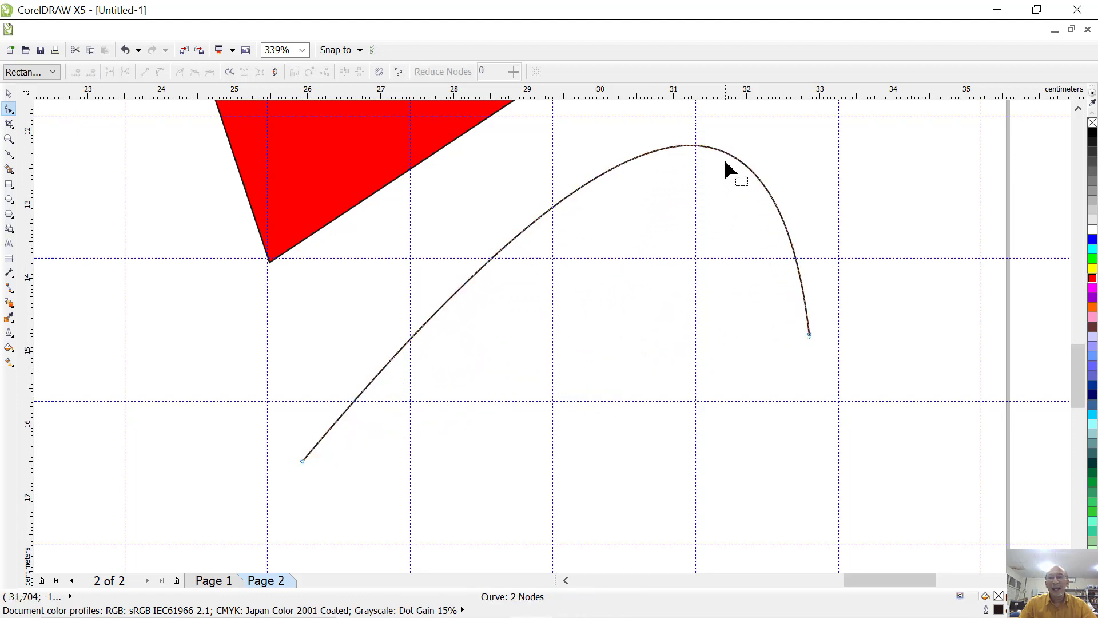
Step: Swing the left end node's control handle below the curve to form a rising S-curve, and dismiss the chat notification
left_click(810, 335)
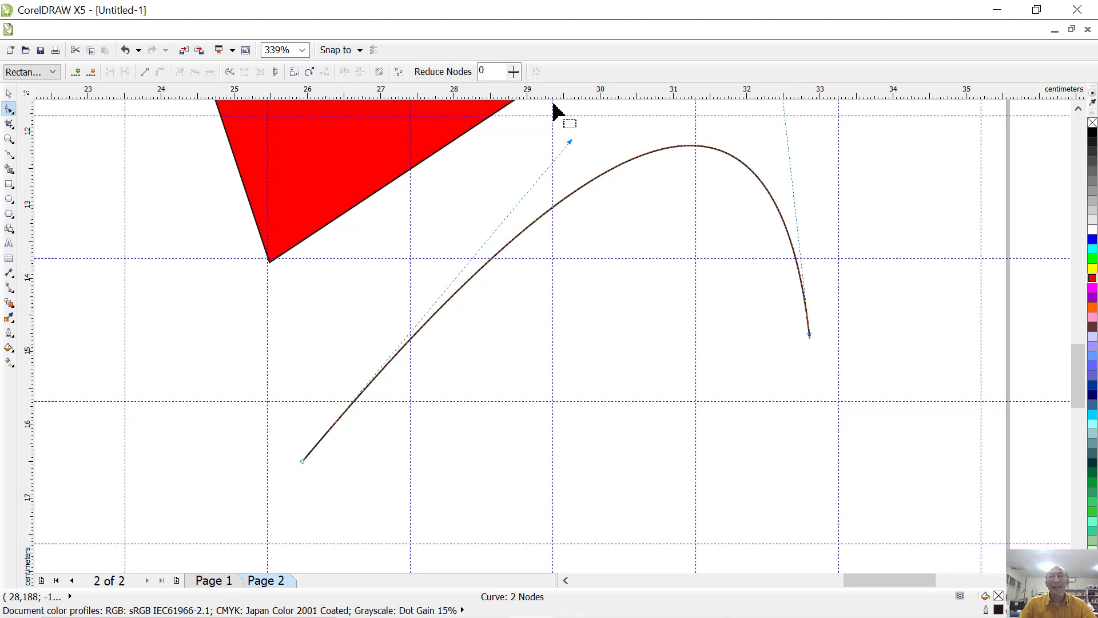
left_click(568, 150)
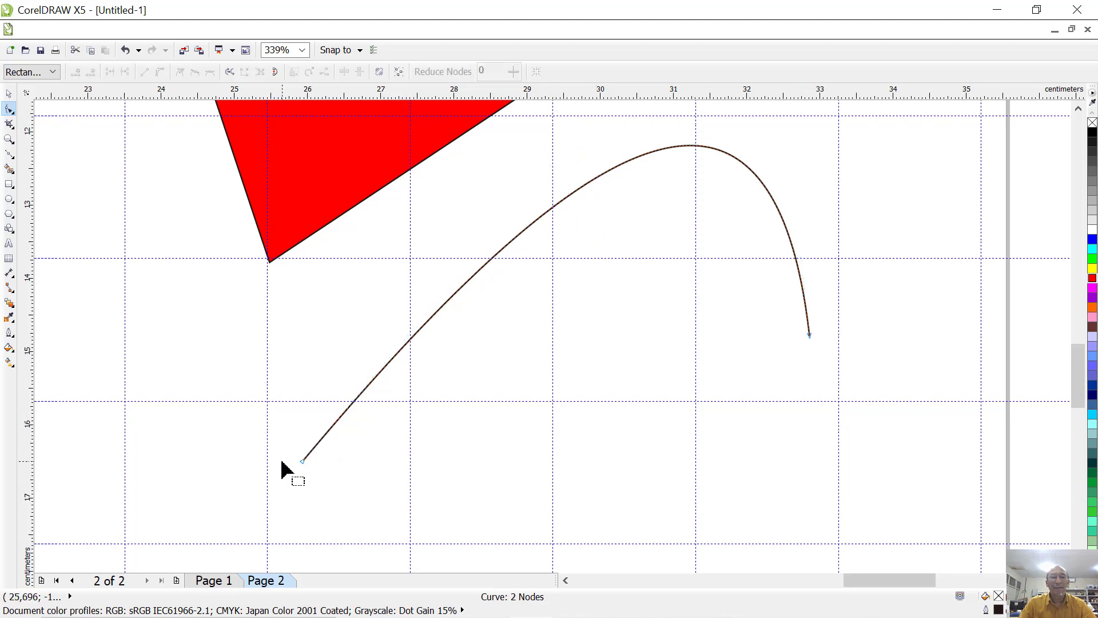
left_click(303, 464)
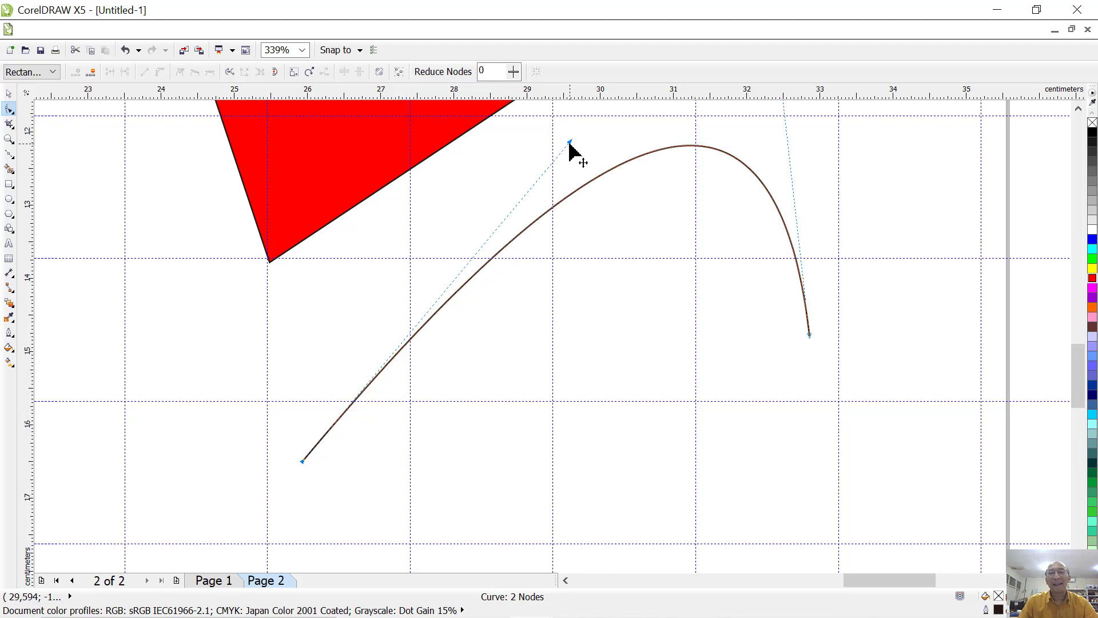
left_click_drag(570, 143, 689, 510)
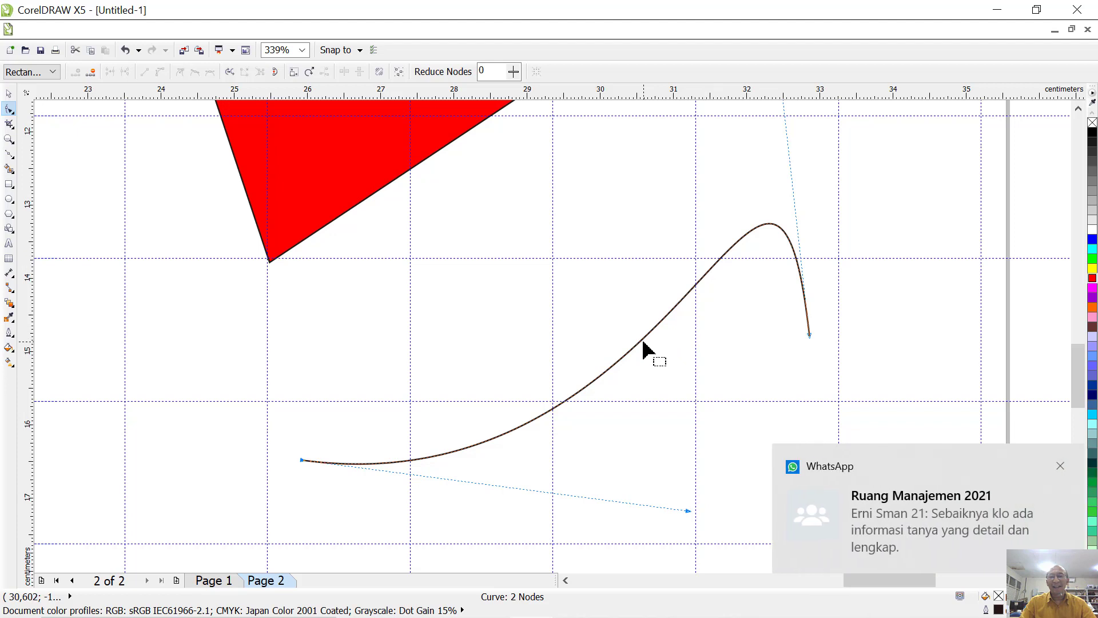
left_click(1060, 466)
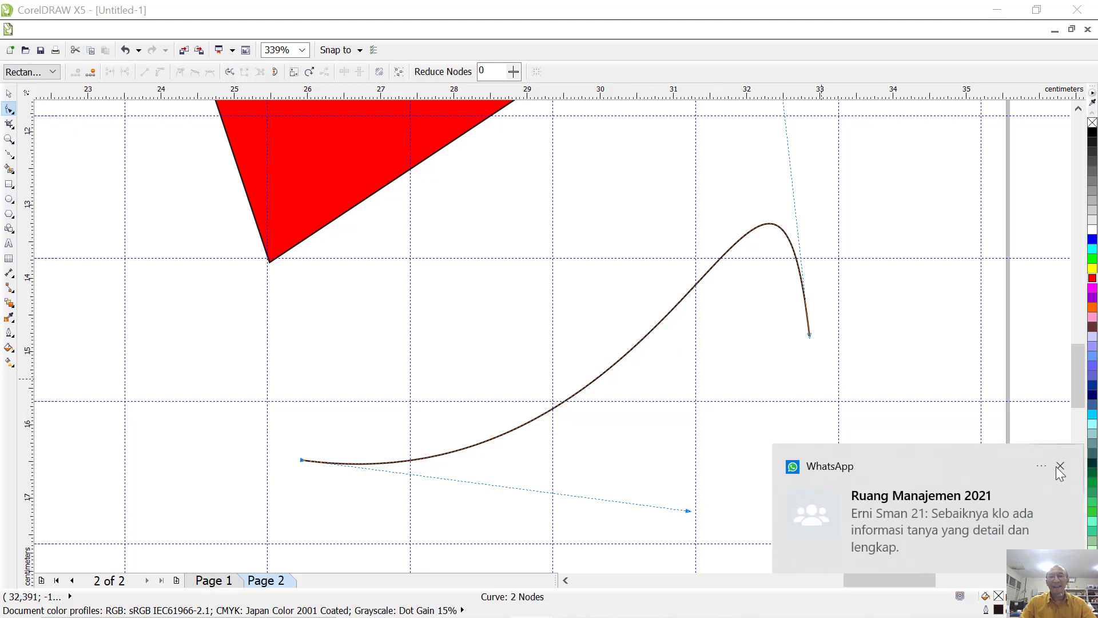
Step: Straighten the S-curve into a line from a point near its middle
left_click(583, 390)
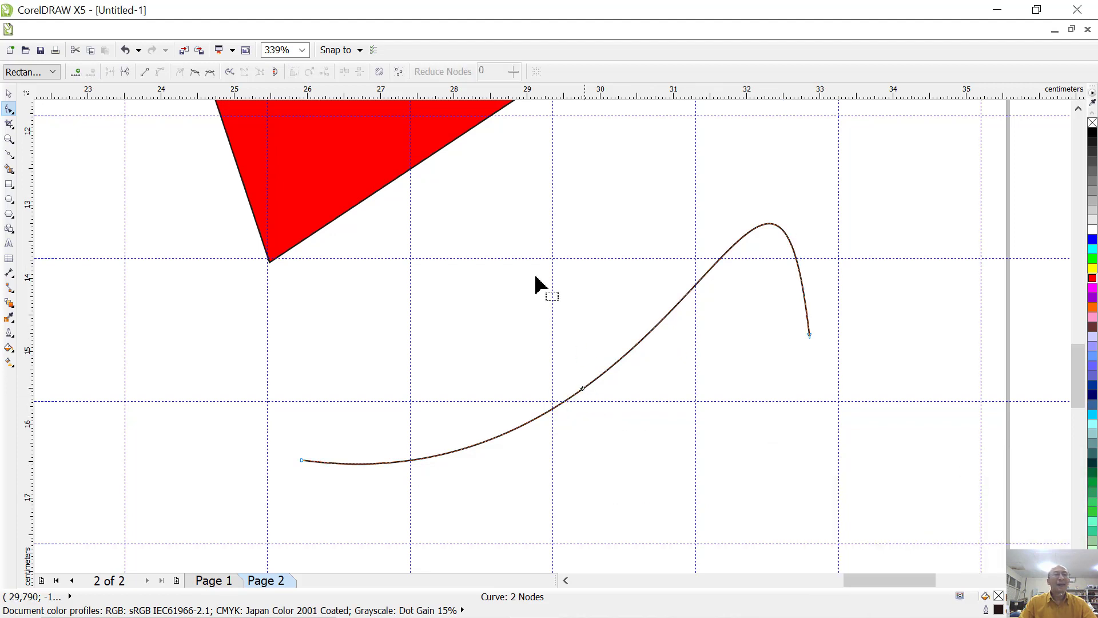
left_click(144, 73)
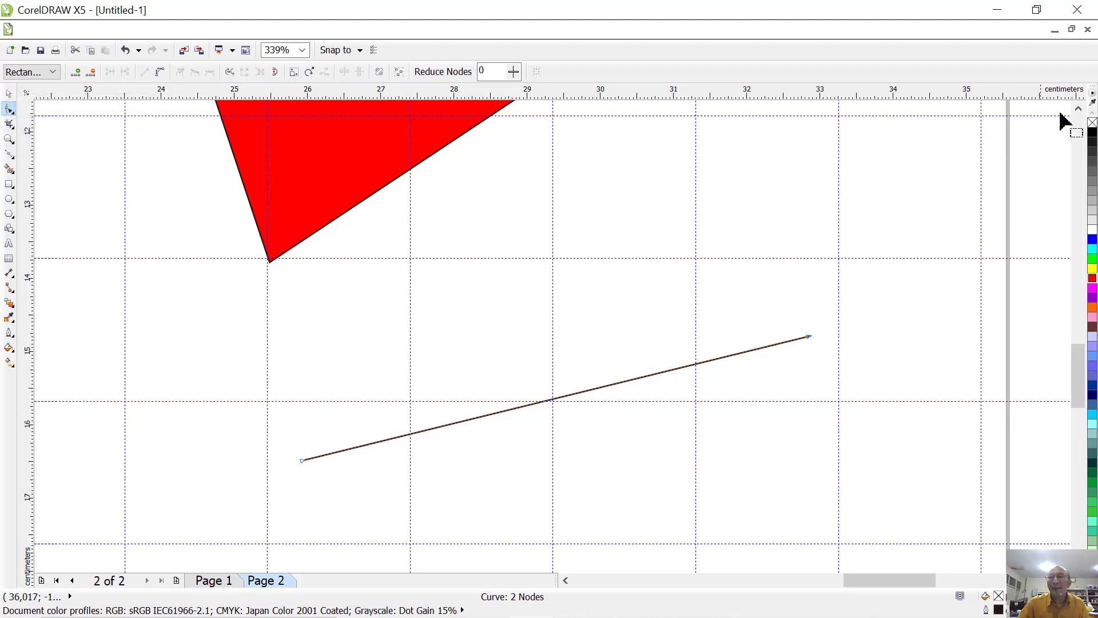
Step: Select the red polygon for node editing at its upper-left edge
scroll(1080, 111, "up", 10)
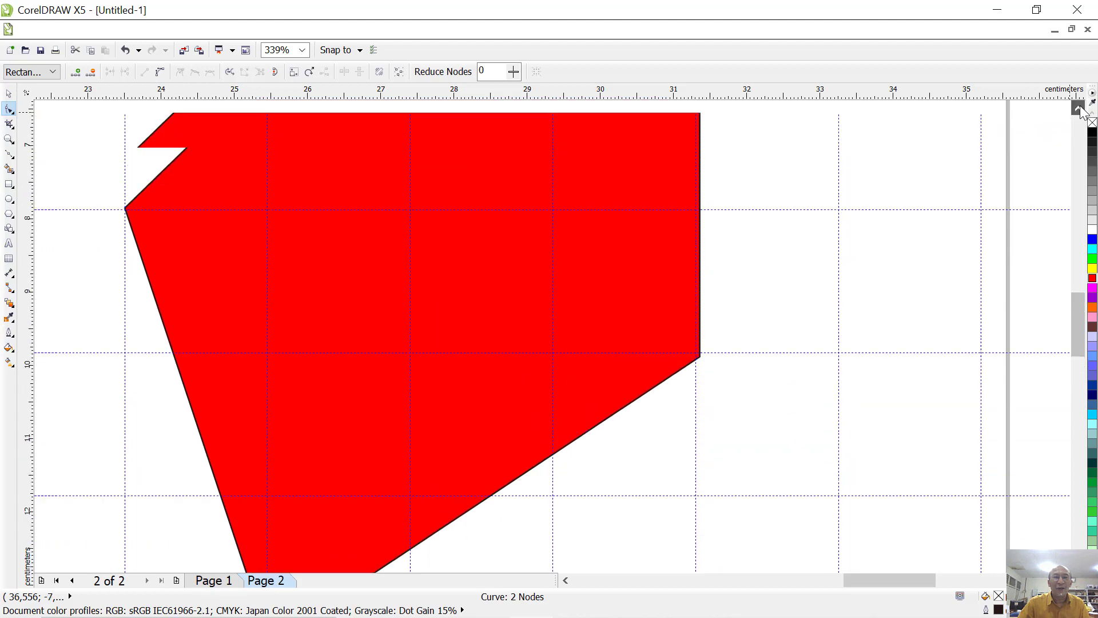
scroll(1081, 112, "up", 3)
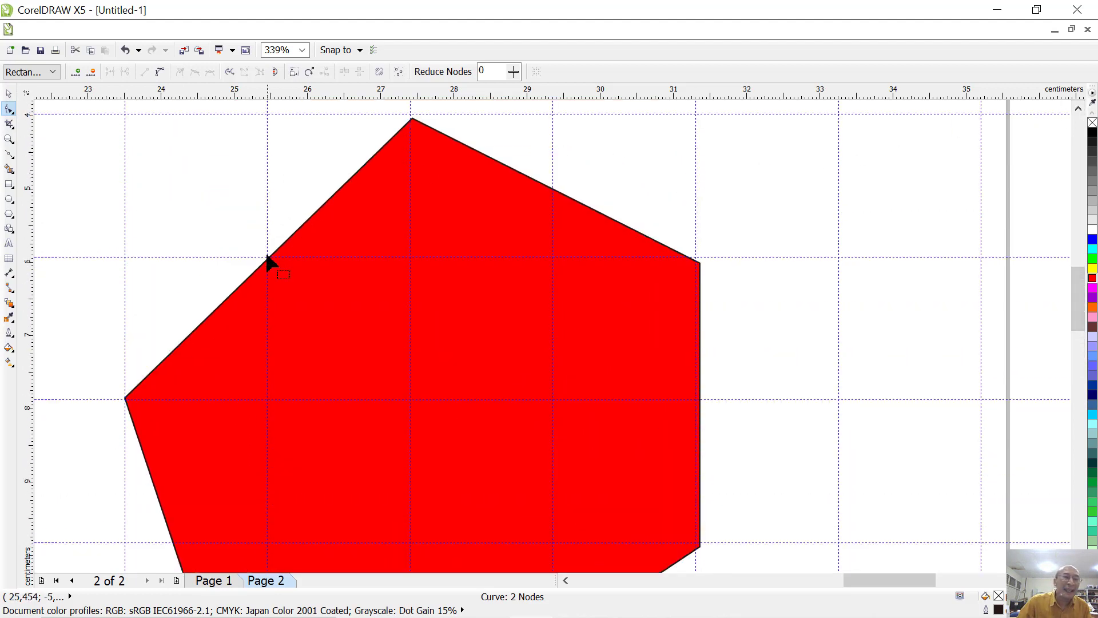
left_click(236, 292)
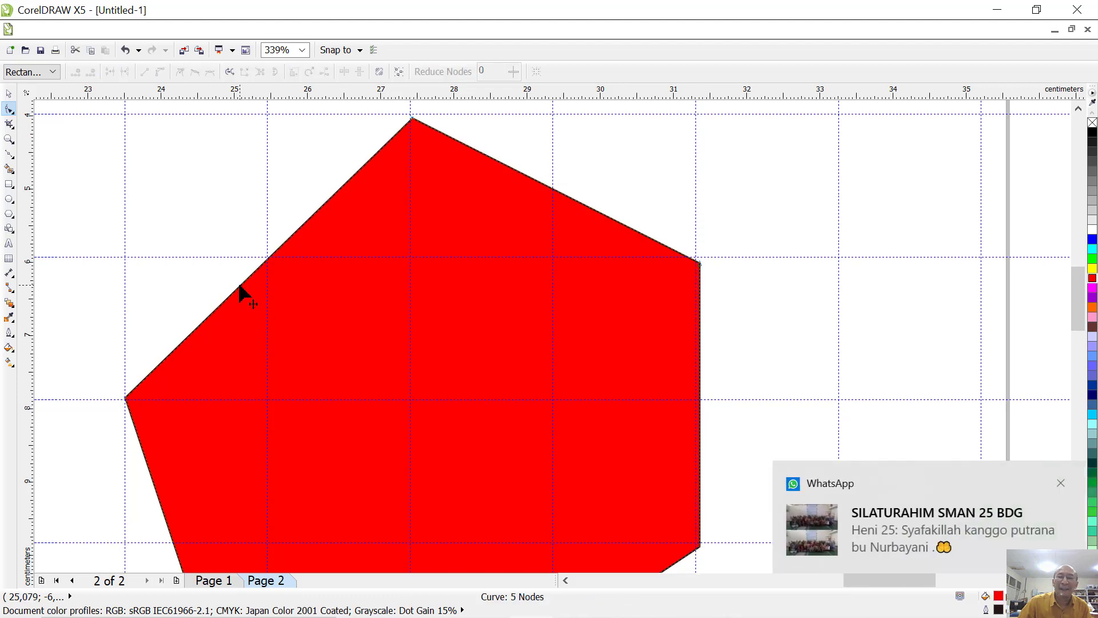
Step: Dismiss the new chat notification and close WhatsApp
left_click(1060, 483)
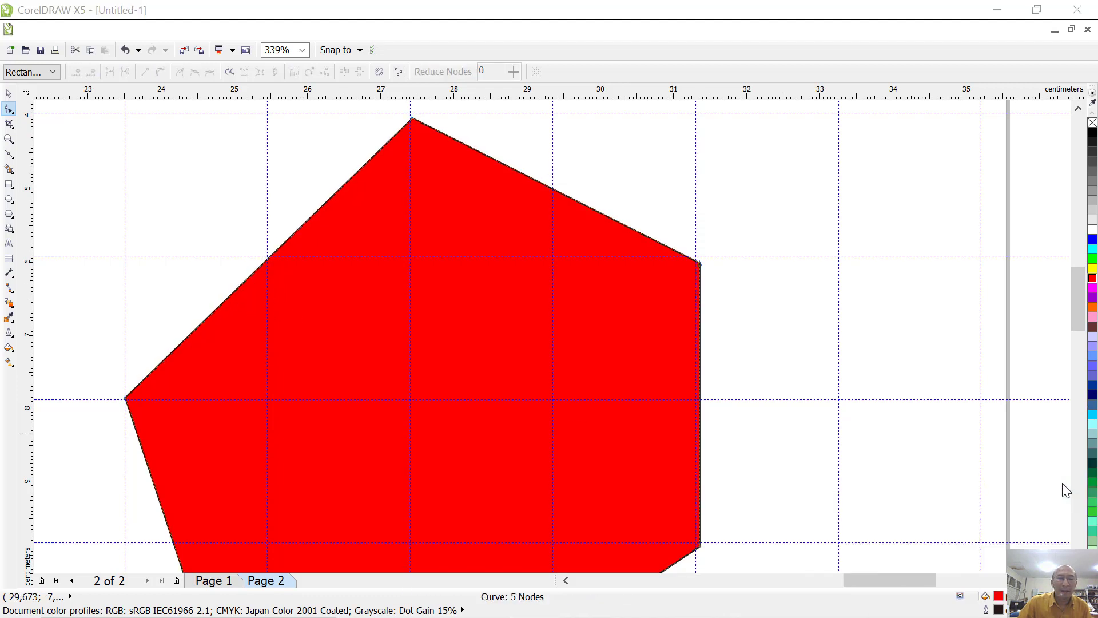
mouse_move(359, 613)
left_click(446, 601)
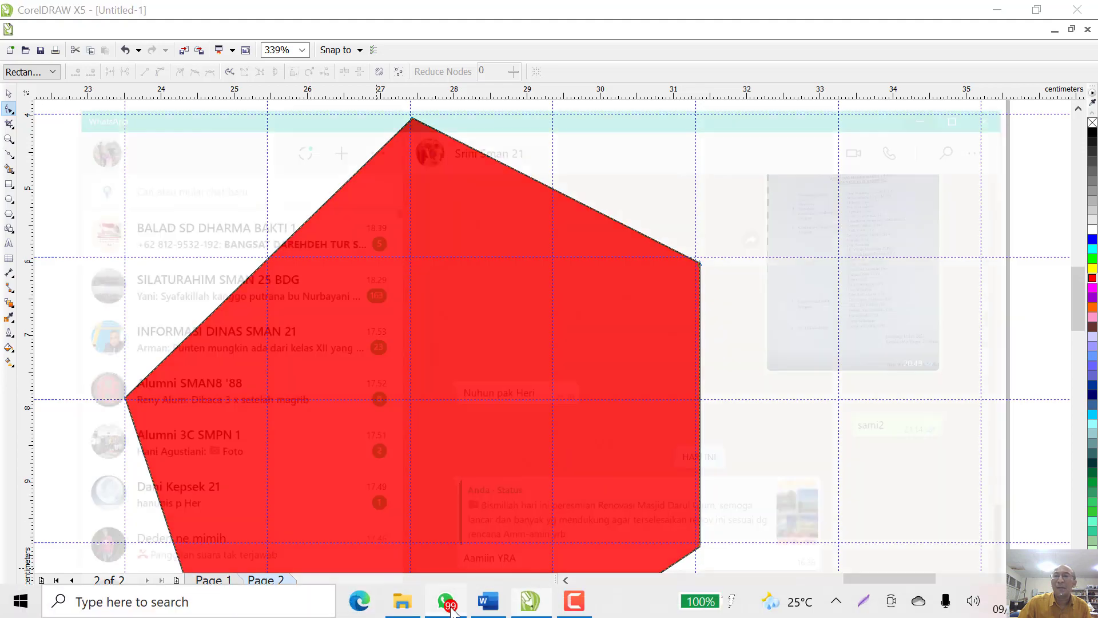
left_click(1072, 6)
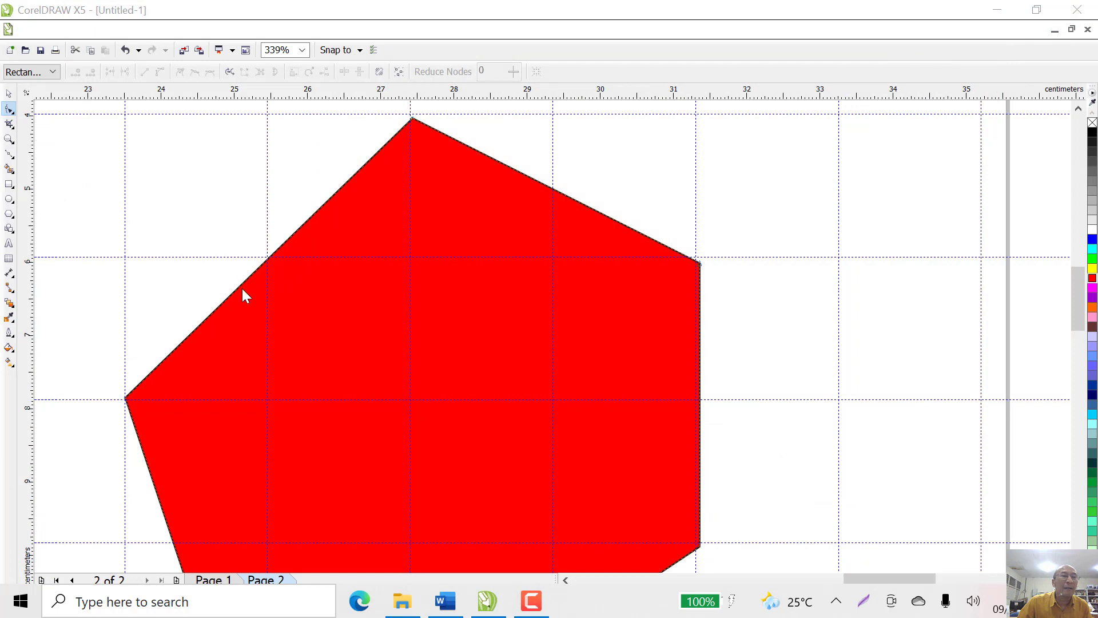
Step: Convert the red polygon's upper-left edge to a curve and bend it into an S shape using the top node's control handle
left_click(9, 109)
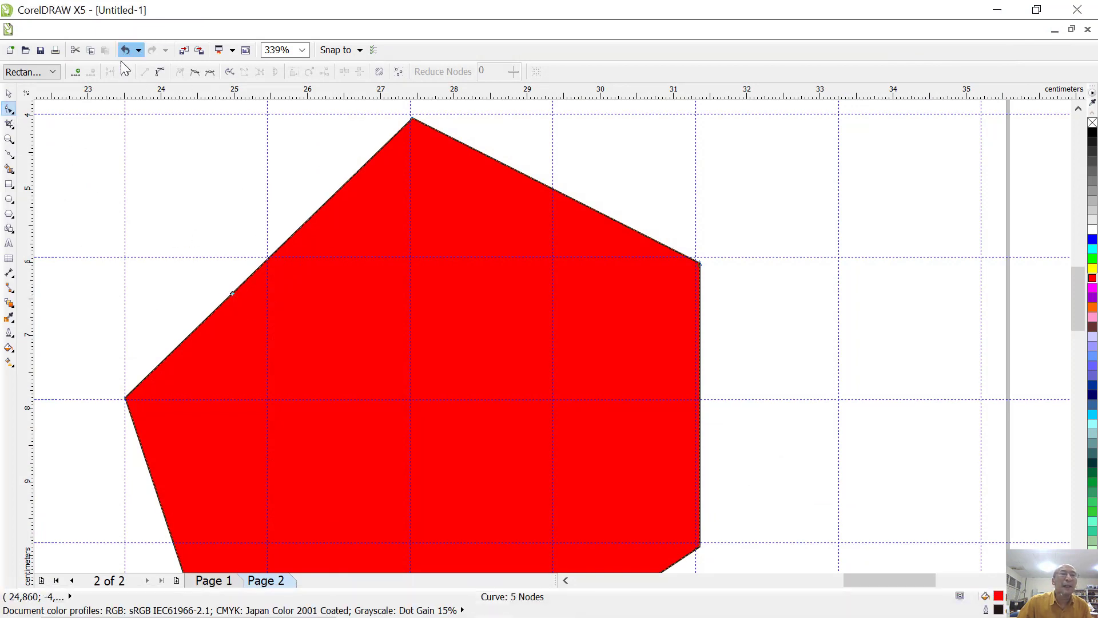
left_click(160, 74)
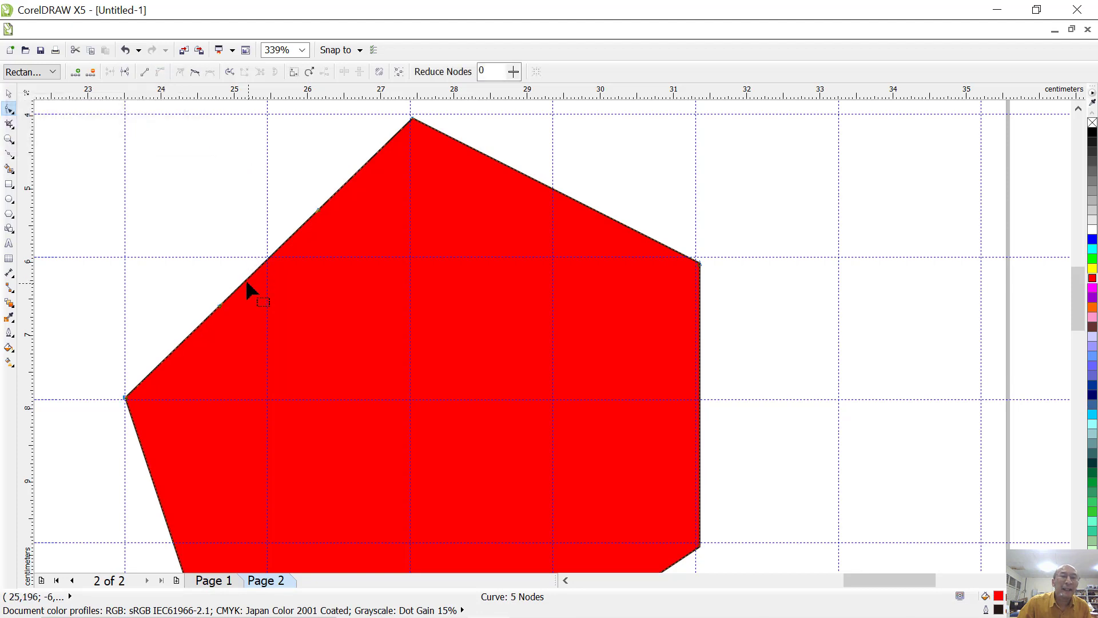
left_click_drag(245, 286, 321, 420)
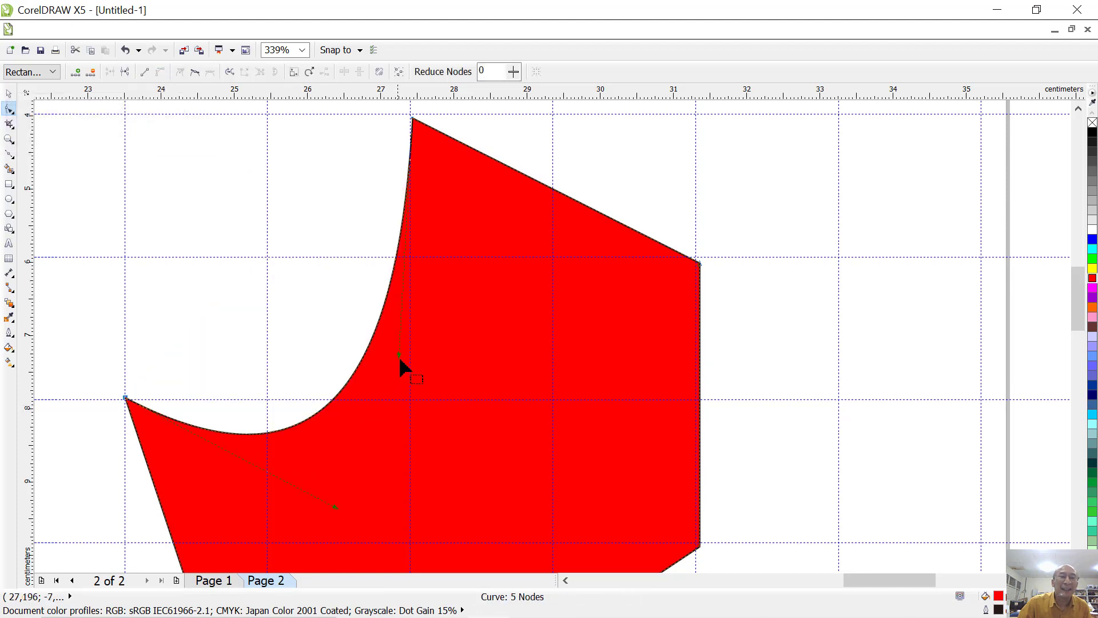
left_click_drag(399, 358, 165, 215)
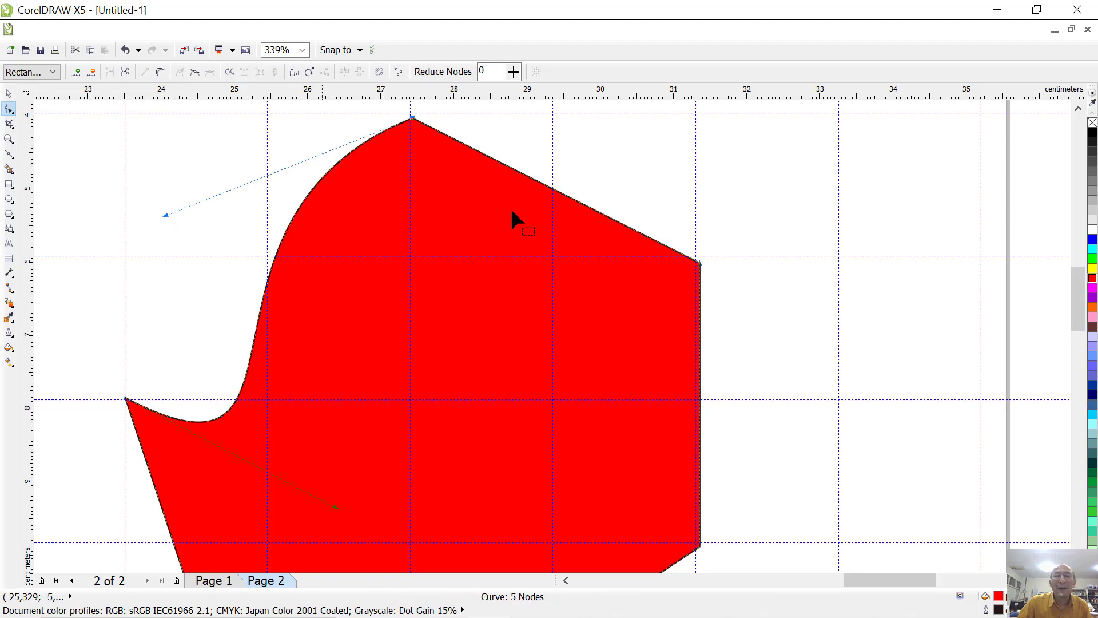
Step: Convert the polygon's upper-right edge to a curve and pull it inward into a deep hollow beside the top node
left_click(591, 215)
left_click(161, 73)
left_click_drag(507, 167, 336, 358)
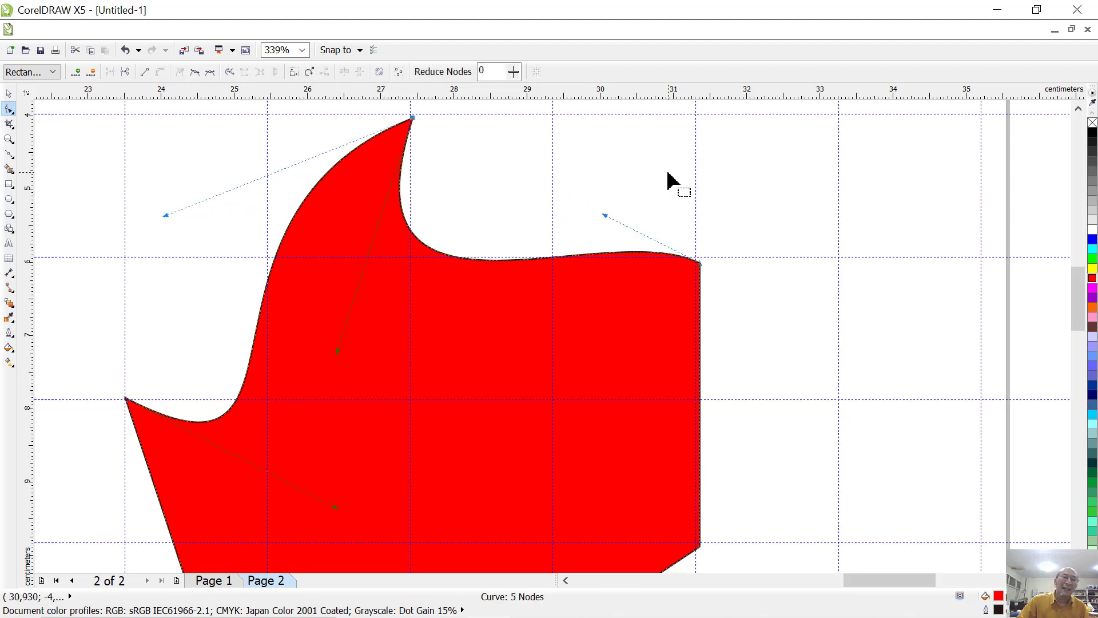
Step: Convert the polygon's curved upper-left and upper-right edges back to straight lines
left_click(298, 205)
left_click(146, 75)
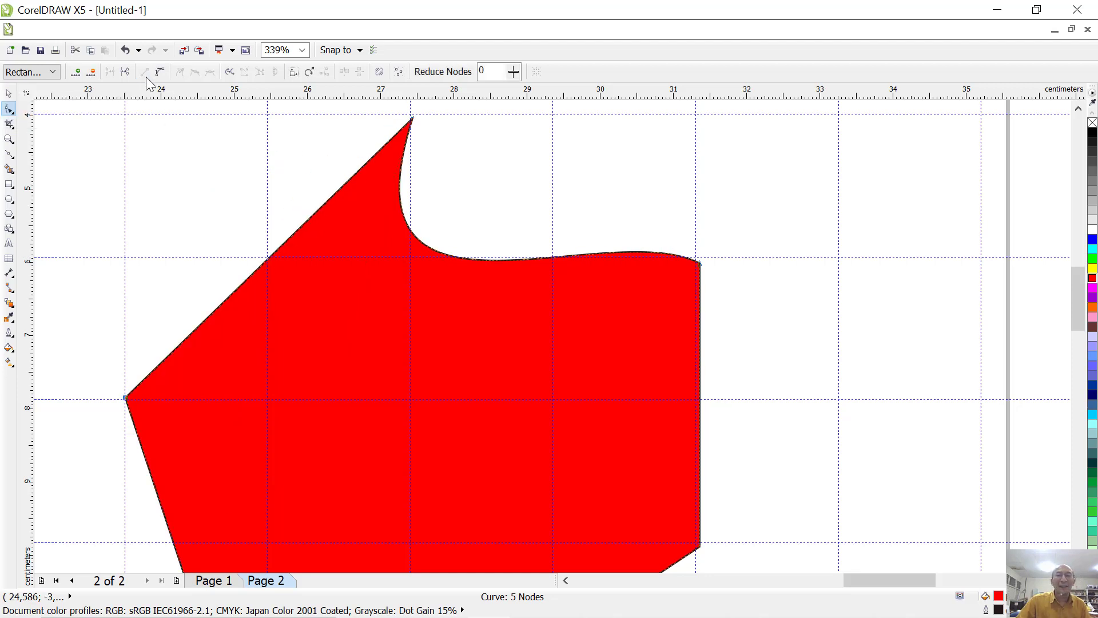
left_click(440, 252)
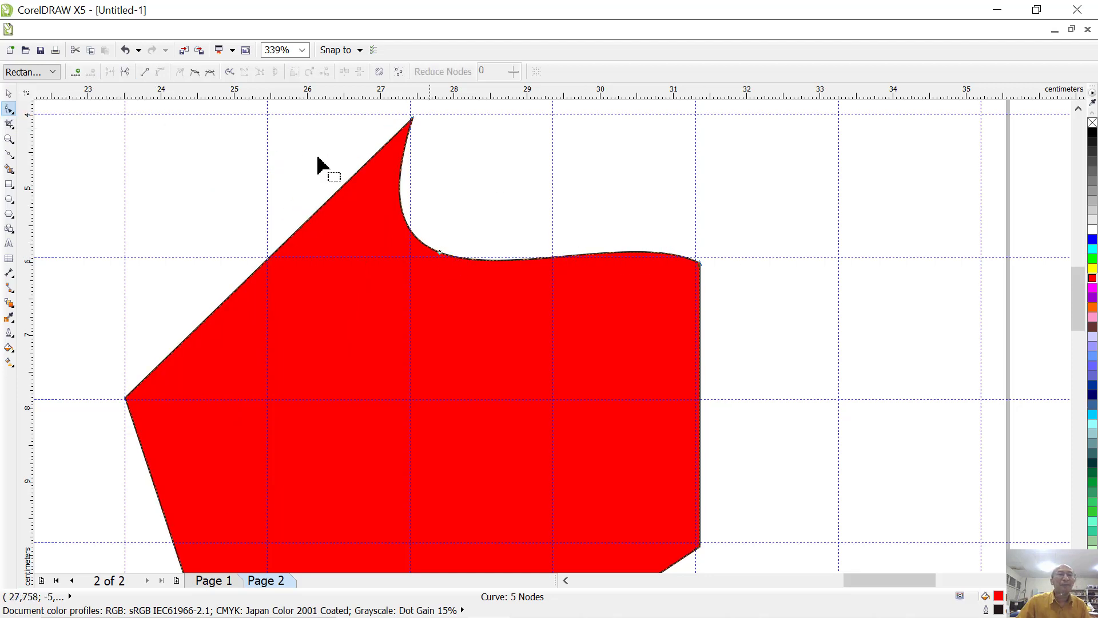
left_click(149, 74)
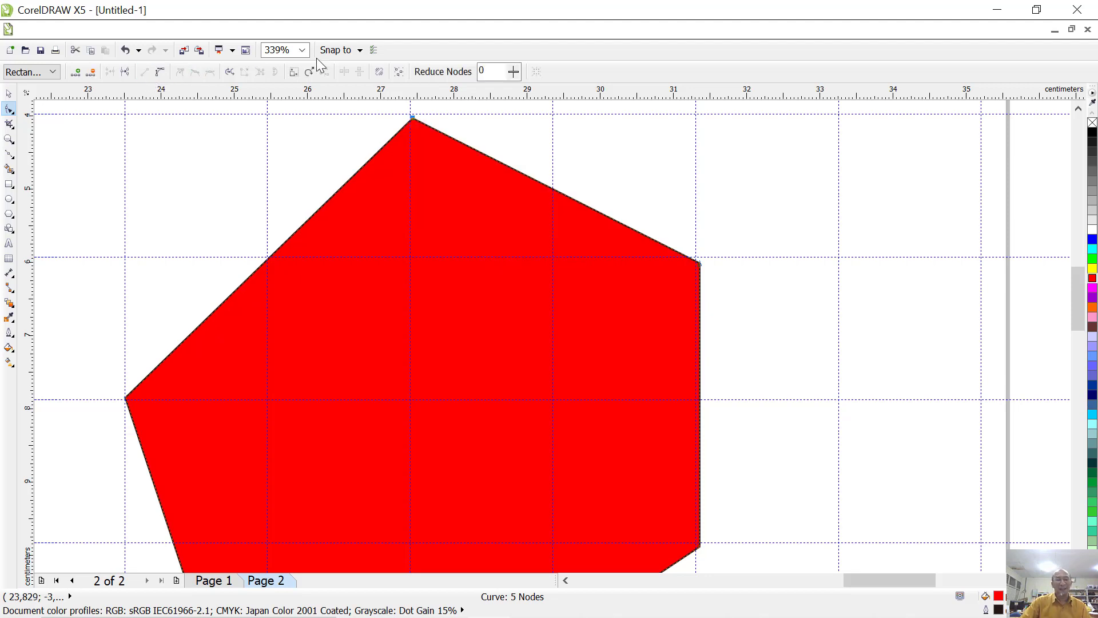
Step: Switch to the Praktek COREL Sesion-1 worksheet in Word and review the line and shape figures on page 5
mouse_move(578, 617)
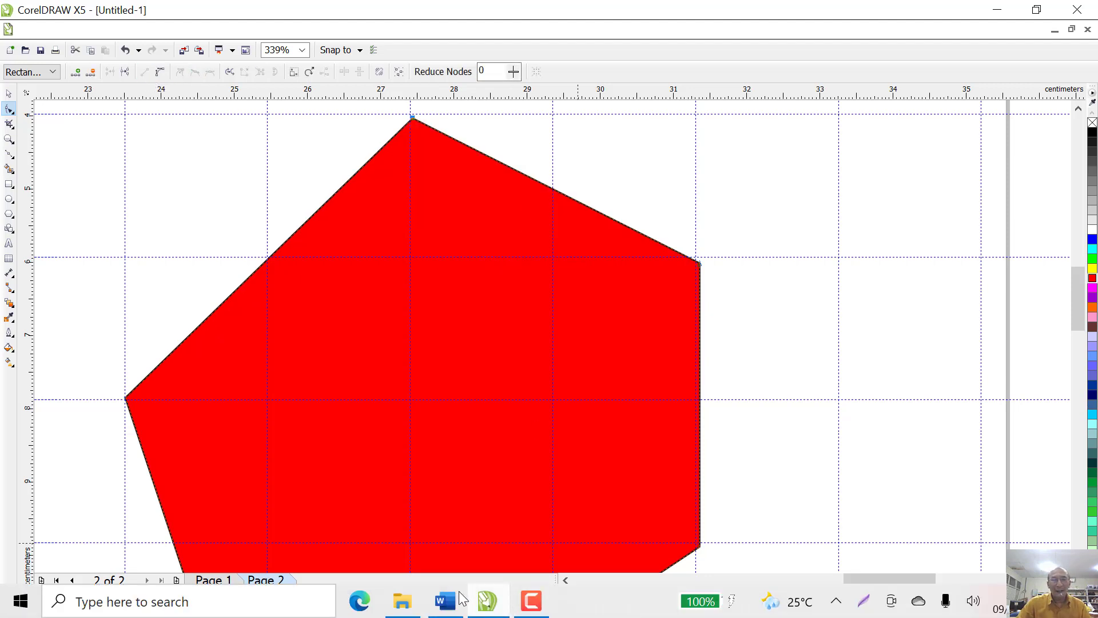
left_click(460, 599)
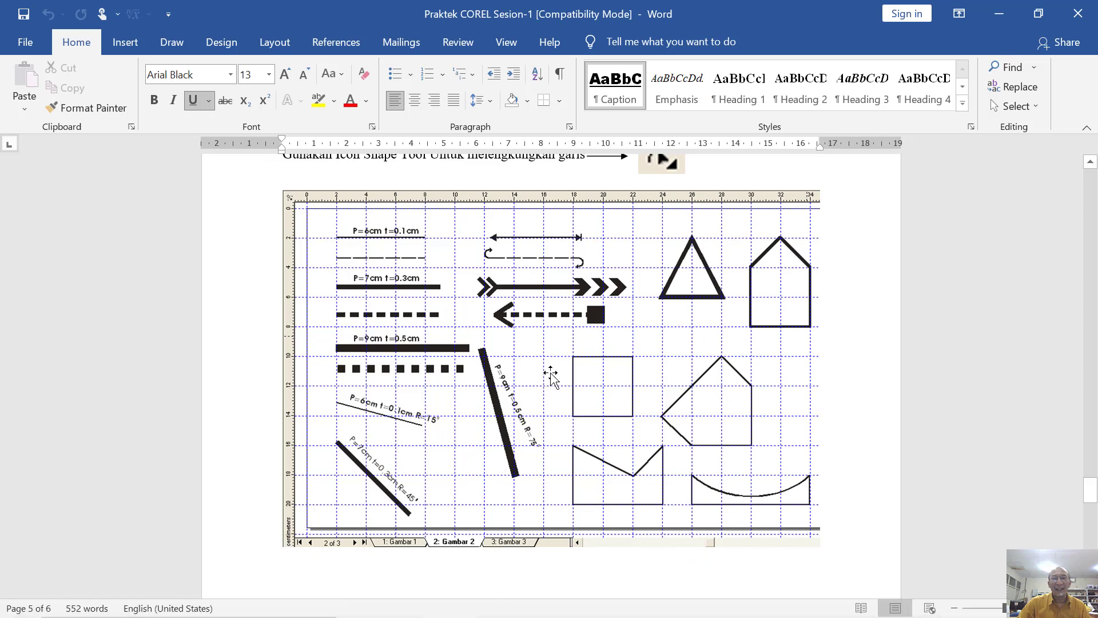
scroll(550, 377, "up", 6)
scroll(551, 383, "down", 7)
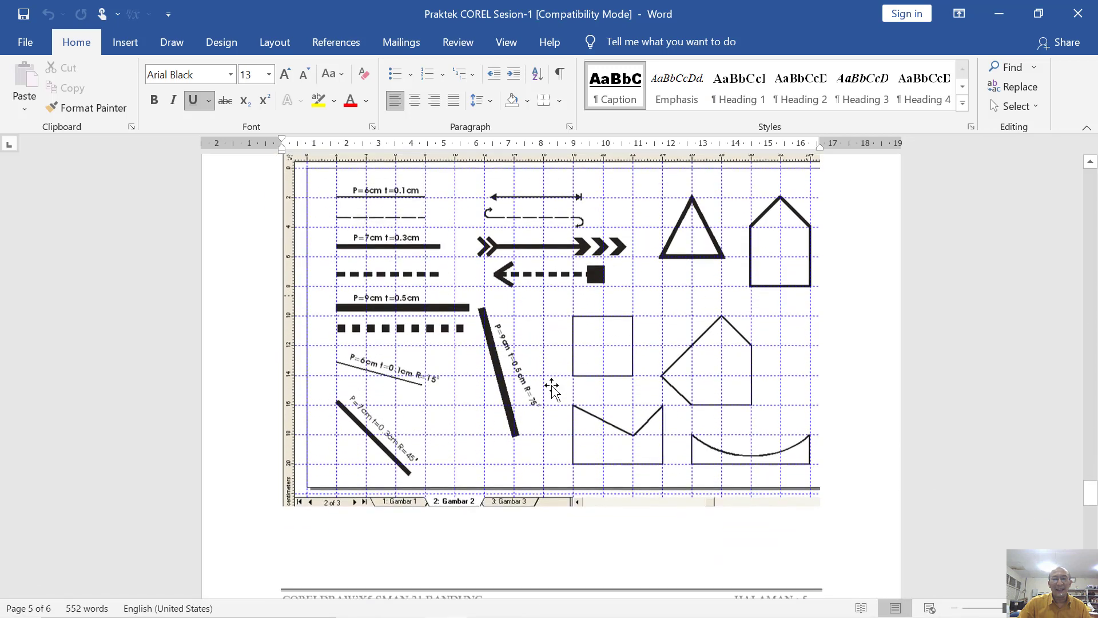
Step: Review the logo and shape figures on page 6 of the worksheet, from the check mark to the curved arrows
scroll(551, 389, "down", 12)
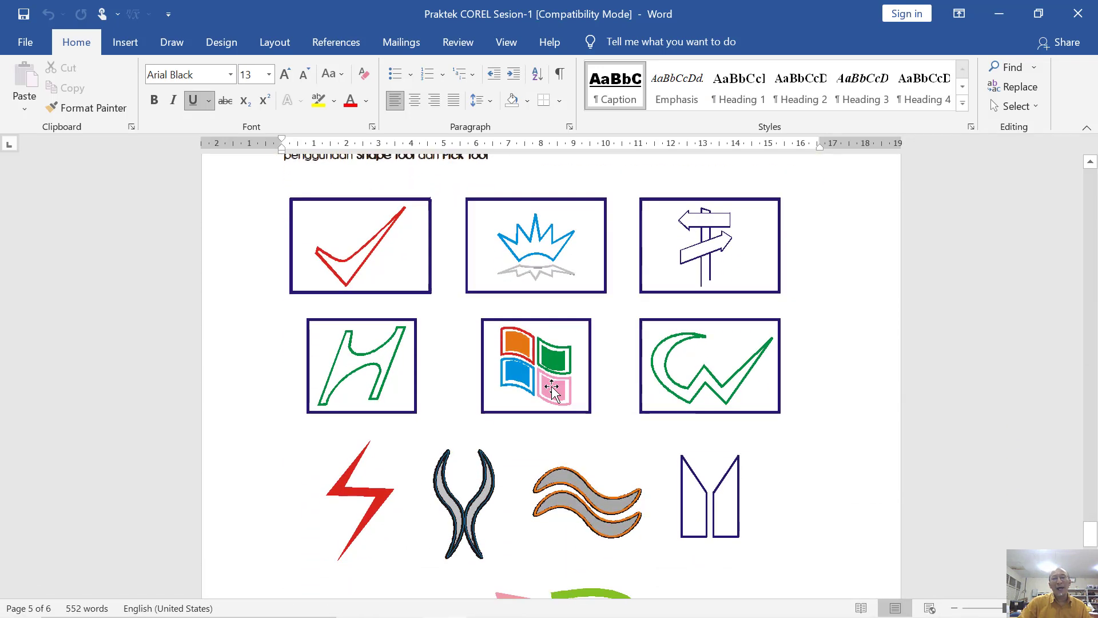
scroll(552, 389, "down", 3)
scroll(552, 391, "up", 1)
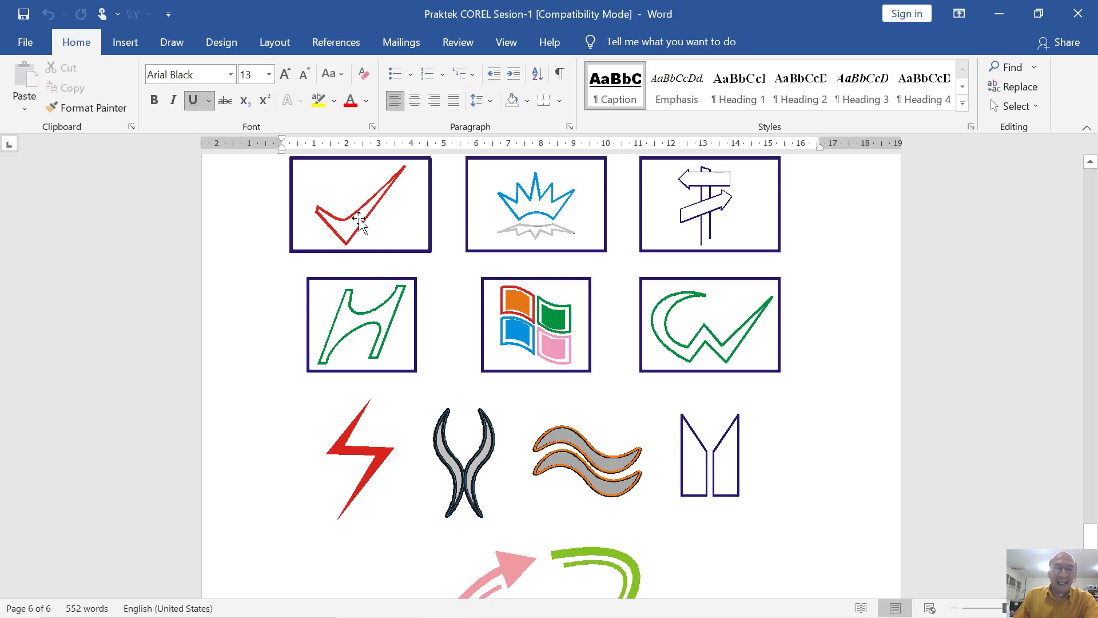
Step: Switch back to CorelDRAW, fit the whole page in view and add a third page after page 2
mouse_move(522, 613)
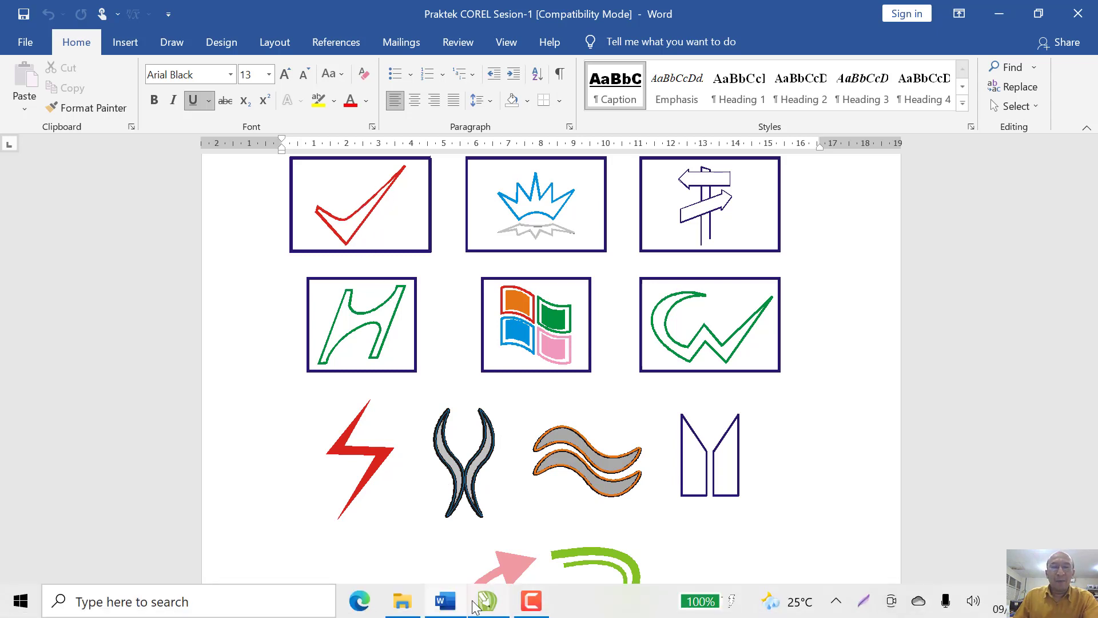
left_click(485, 602)
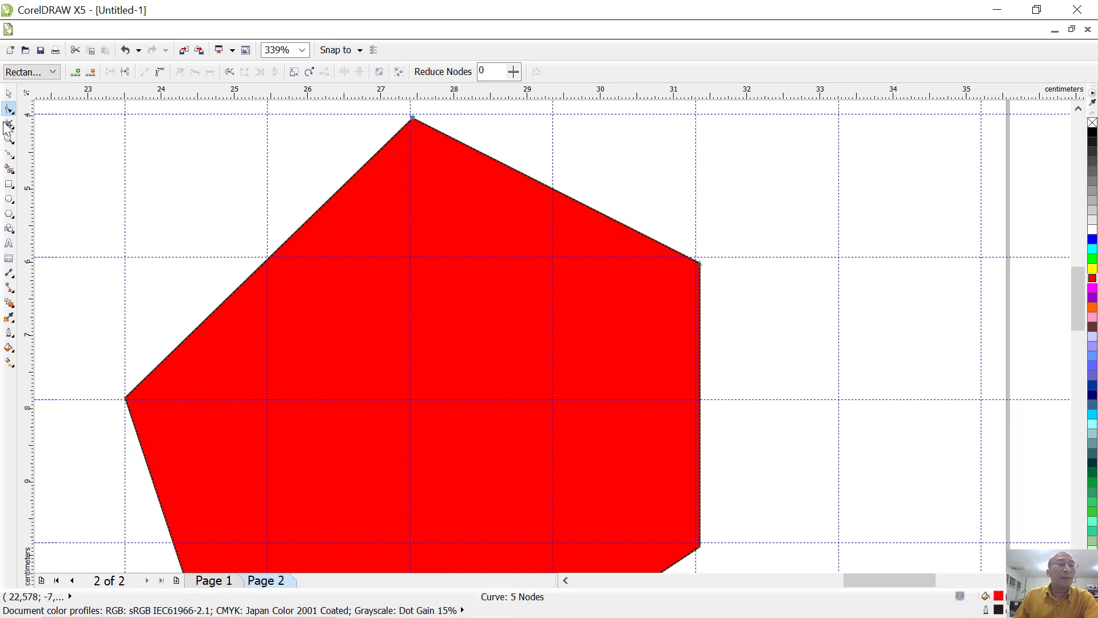
left_click(9, 139)
left_click(167, 73)
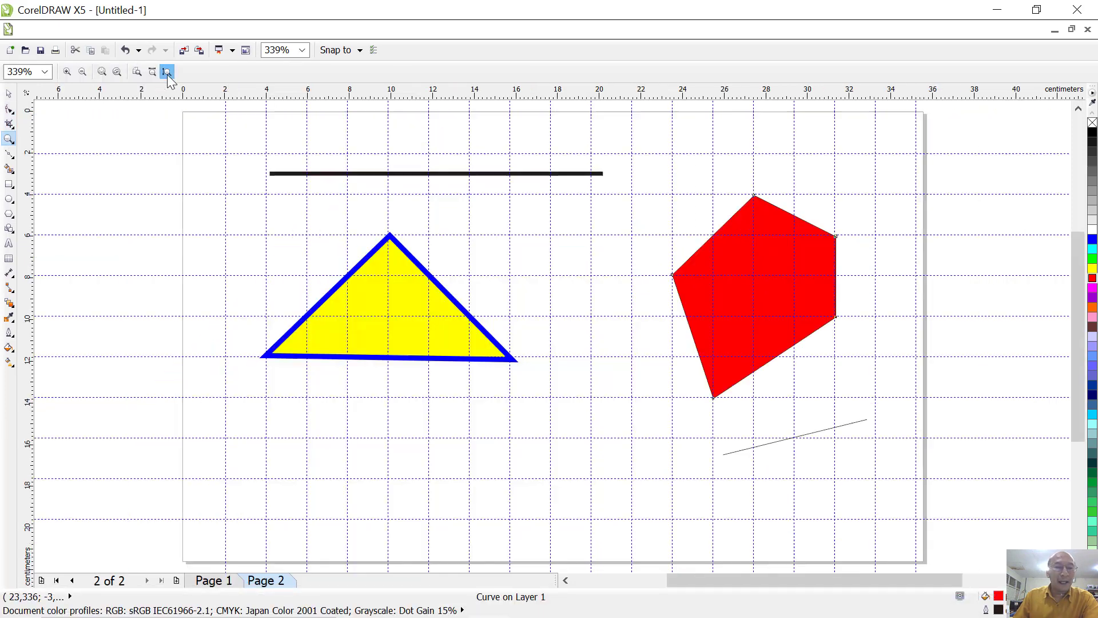
left_click(175, 581)
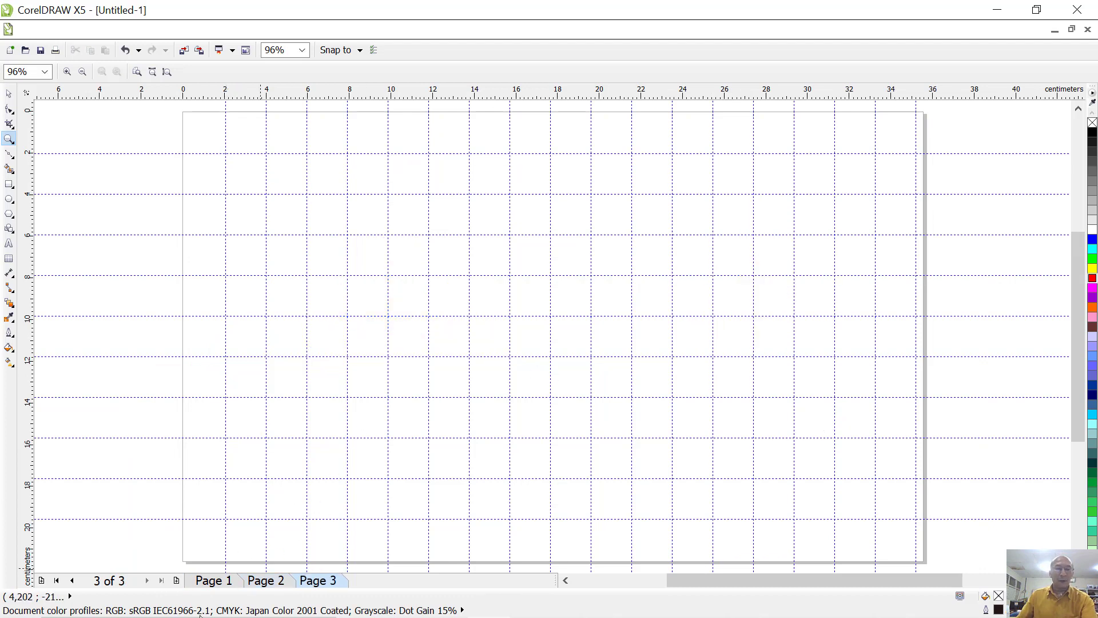
Step: Look back at the drawings on pages 1 and 2, and return to the blank page 3
left_click(217, 580)
left_click(260, 581)
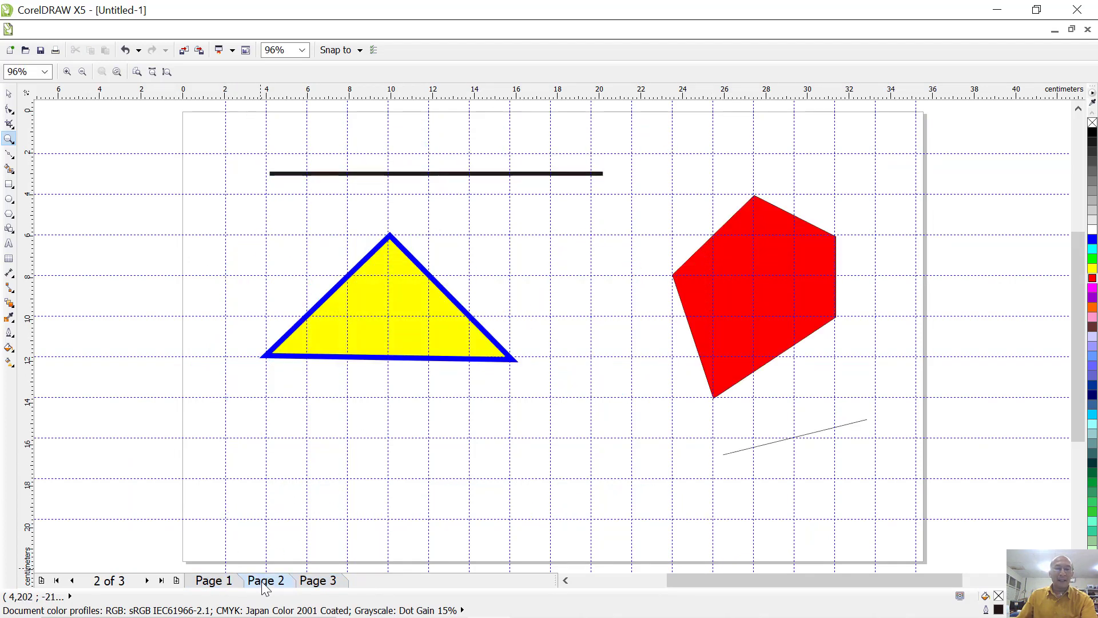
left_click(323, 584)
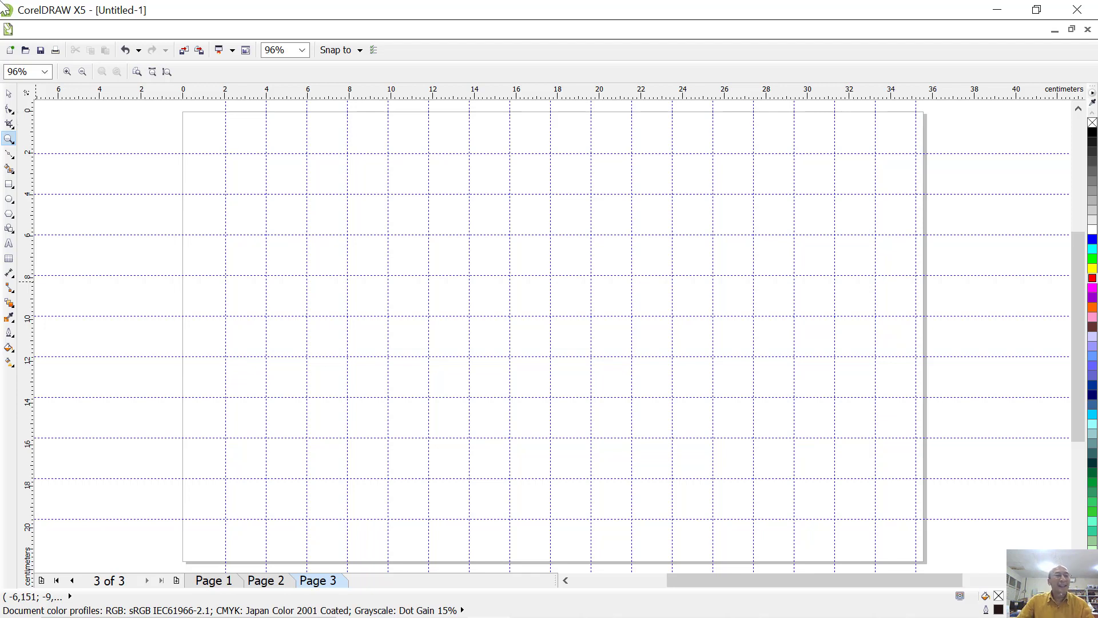
Step: Draw a four-cornered checkmark outline about 10 cm wide and 10 cm tall with straight Bézier segments, ending near its starting point
left_click(9, 158)
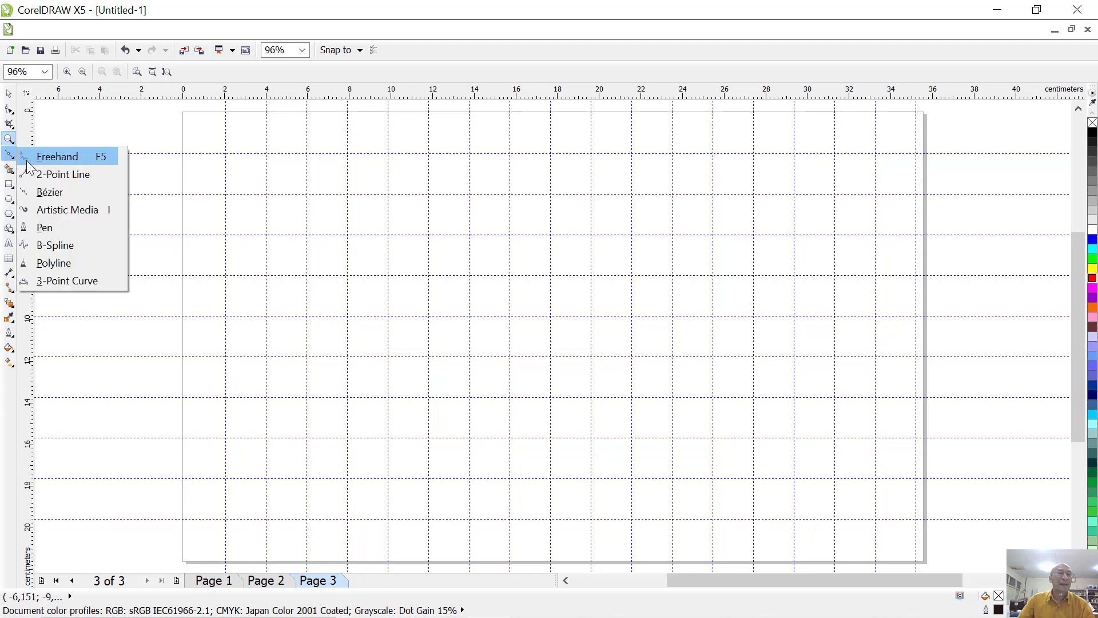
left_click(44, 193)
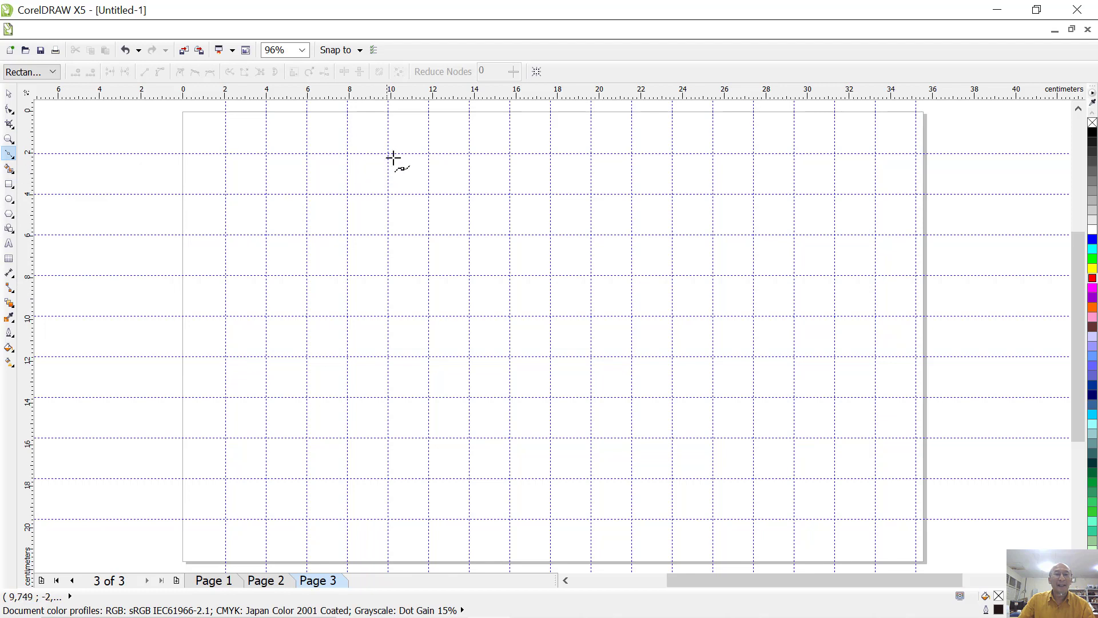
left_click(432, 155)
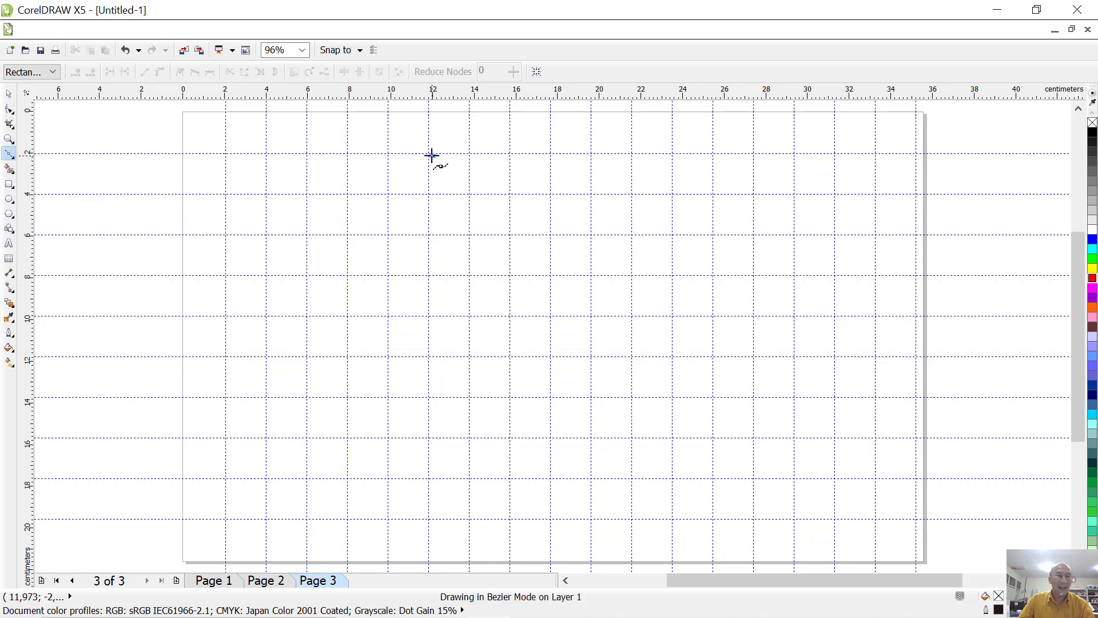
left_click(306, 275)
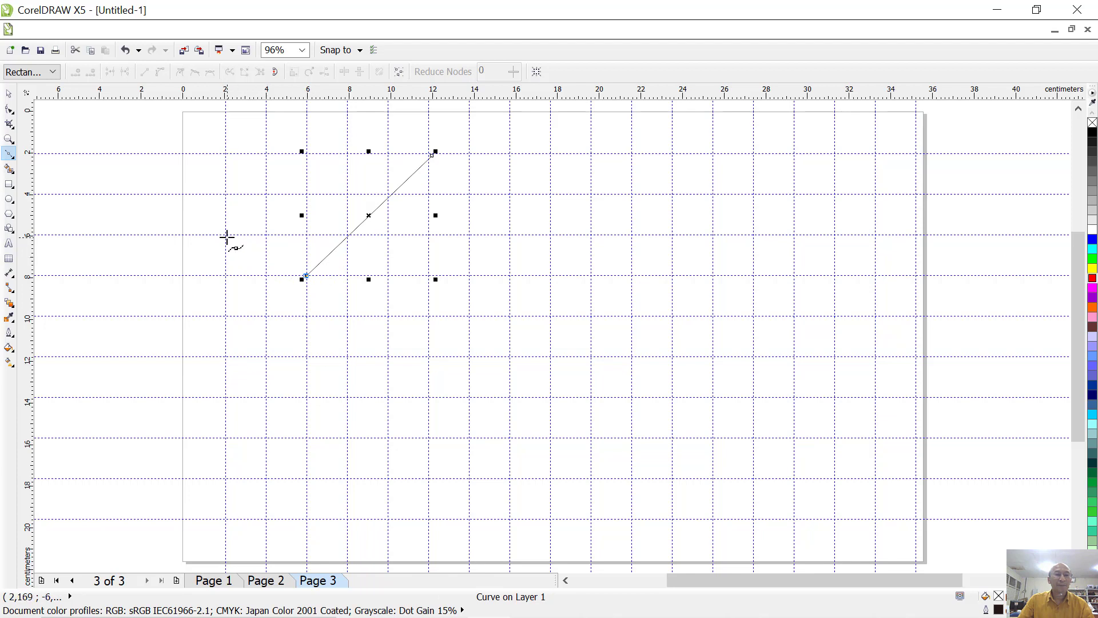
left_click(305, 358)
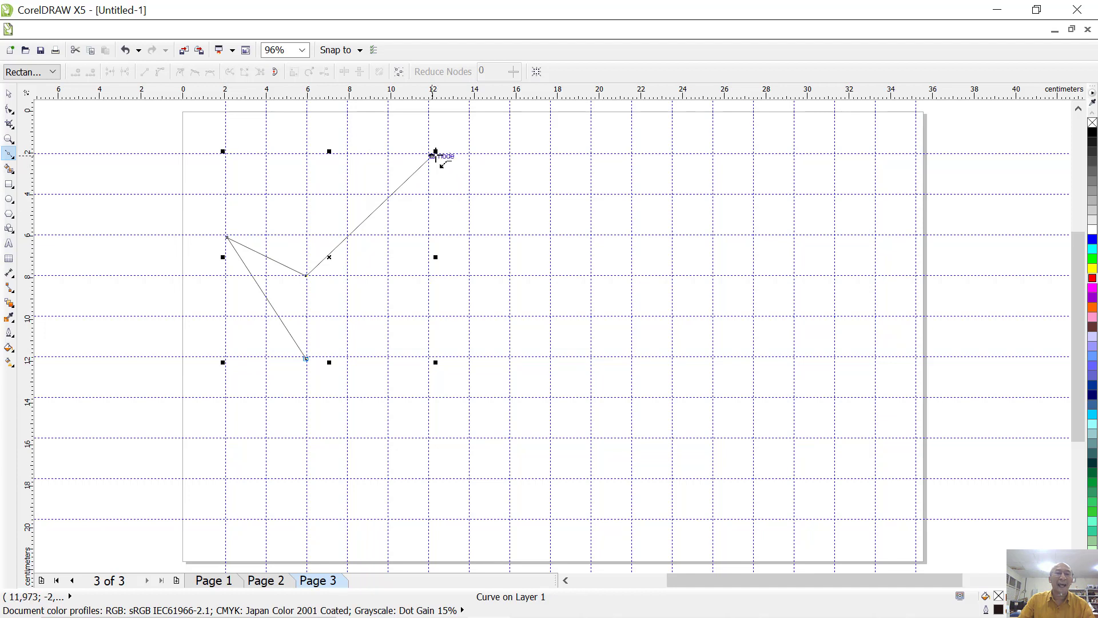
left_click(442, 163)
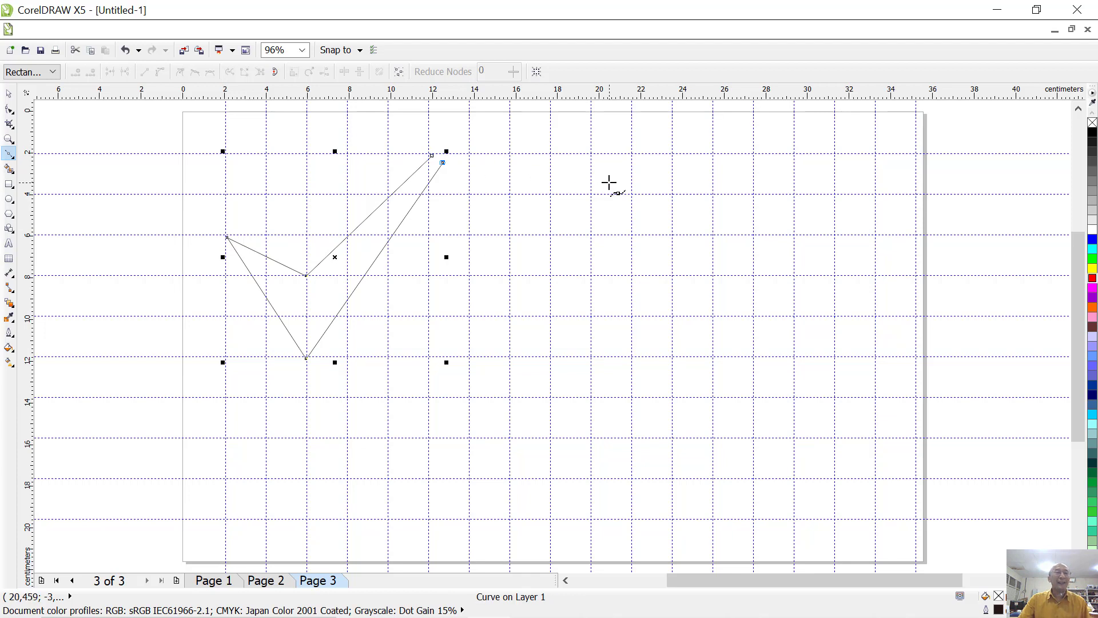
Step: Assign a cyan fill to the checkmark and close its outline by joining the two open end nodes at the upper tip
left_click(9, 109)
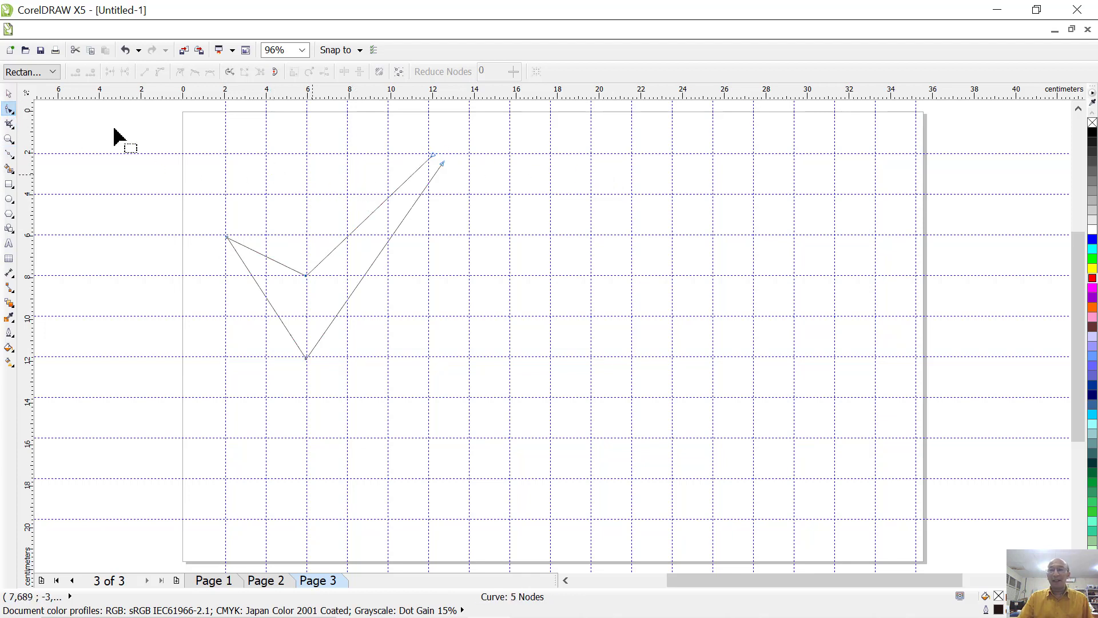
left_click(1093, 250)
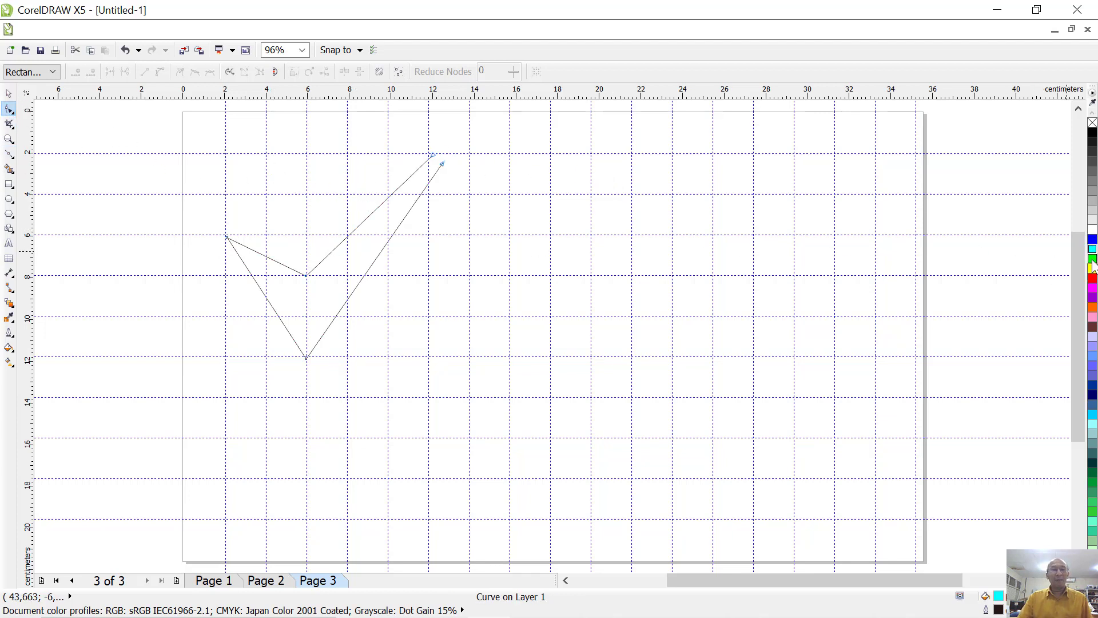
left_click(9, 108)
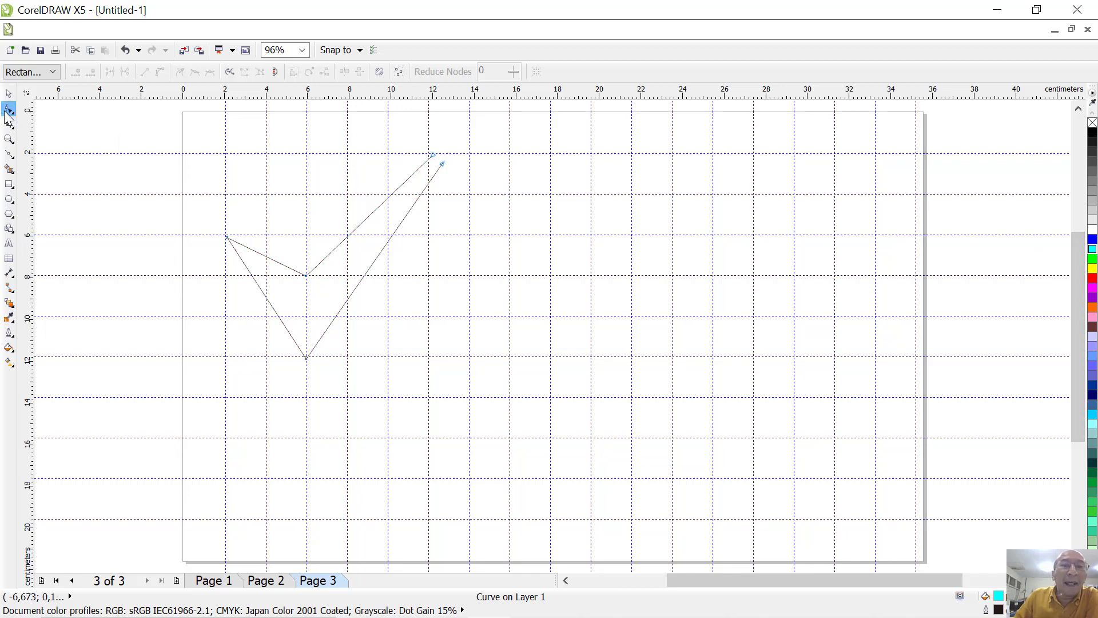
left_click(442, 164)
mouse_move(438, 164)
left_mouse_down()
mouse_move(446, 161)
mouse_move(433, 155)
left_mouse_up()
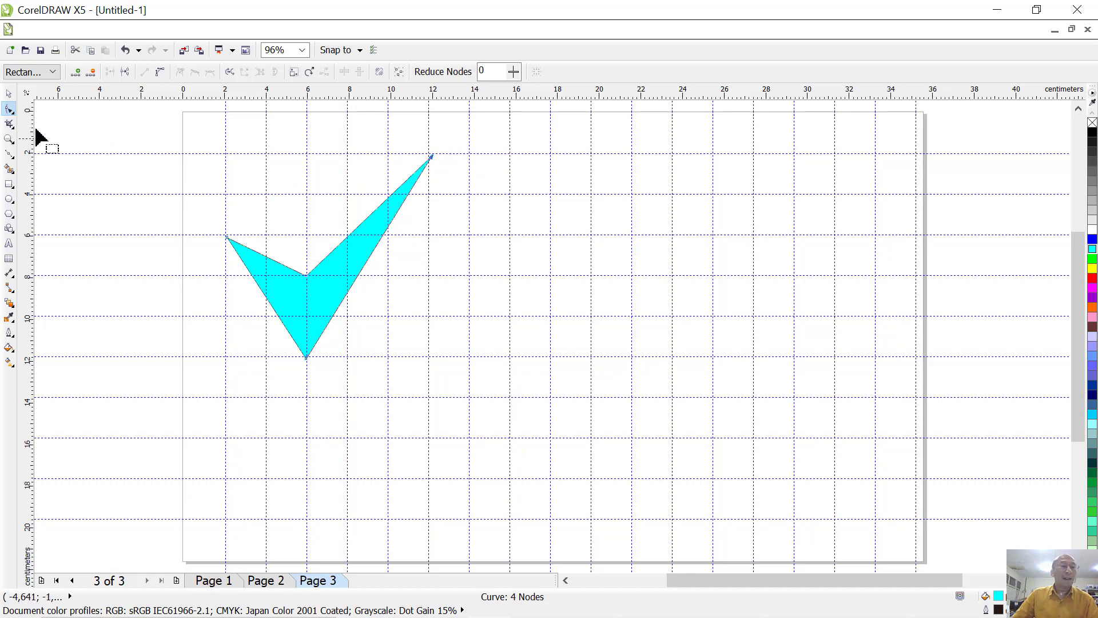
Step: Convert the checkmark's short upper edge to a curve and bend it downward with the Shape tool
left_click(9, 139)
left_click_drag(178, 134, 567, 421)
left_click(9, 109)
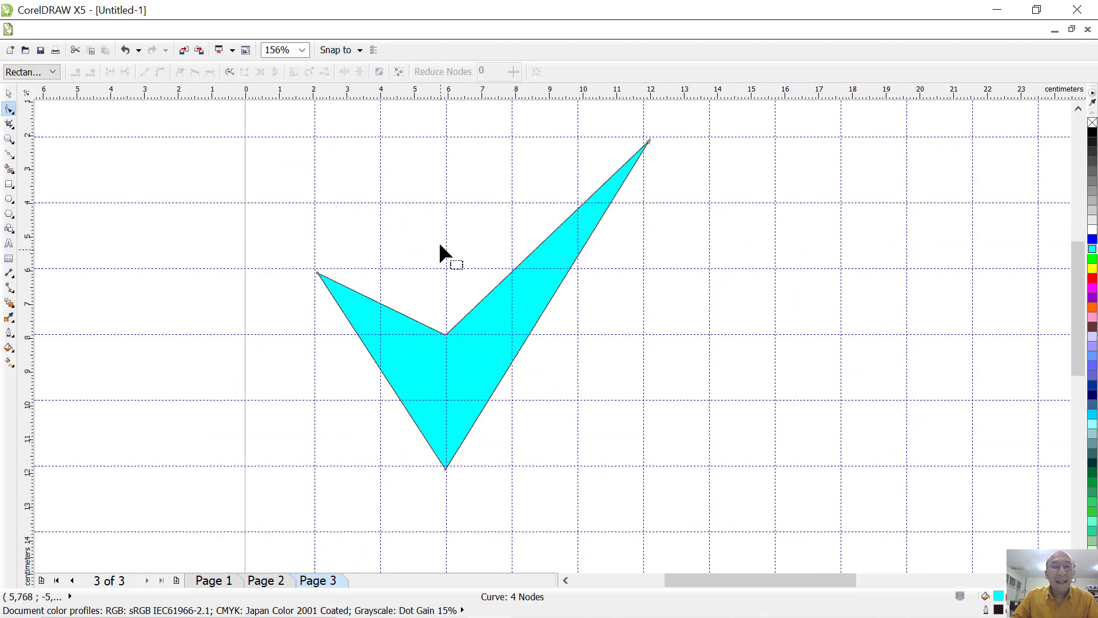
left_click(409, 318)
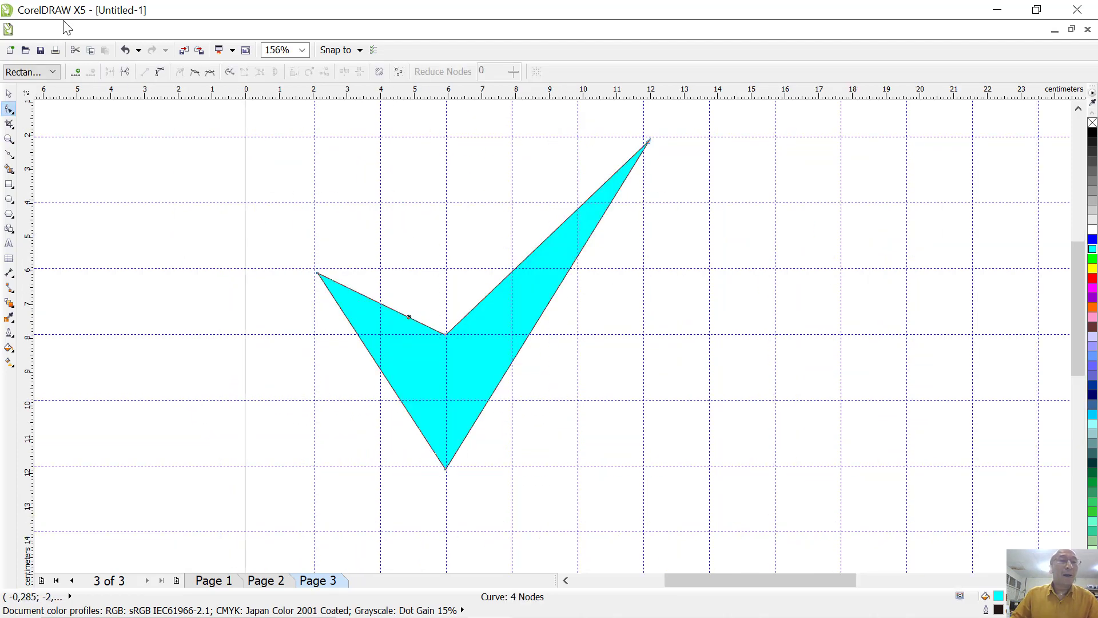
left_click(160, 72)
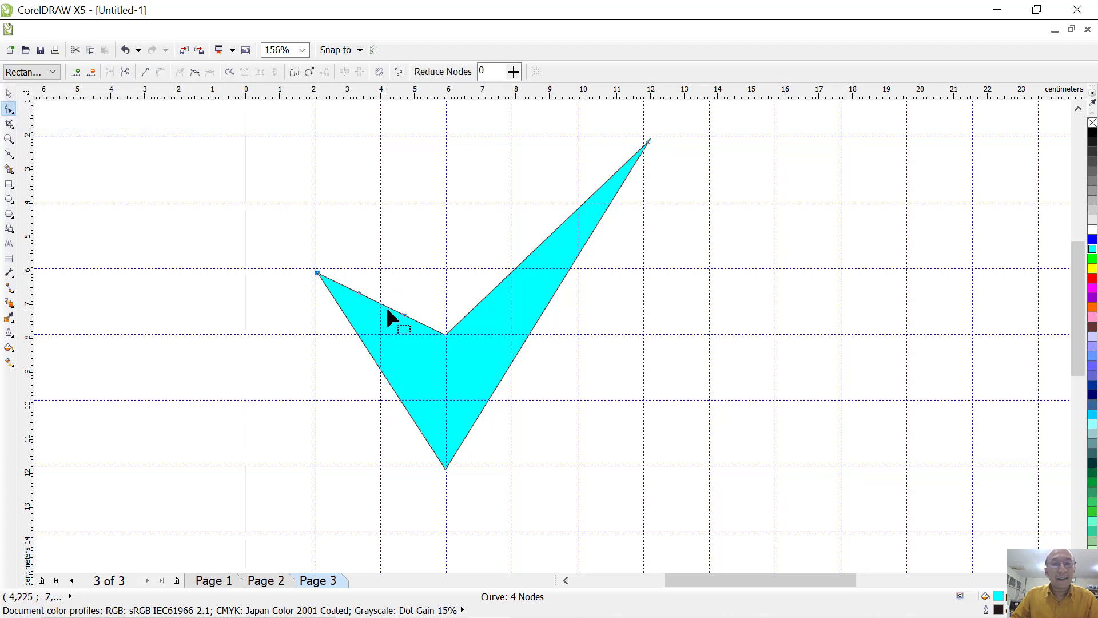
left_click_drag(393, 313, 395, 346)
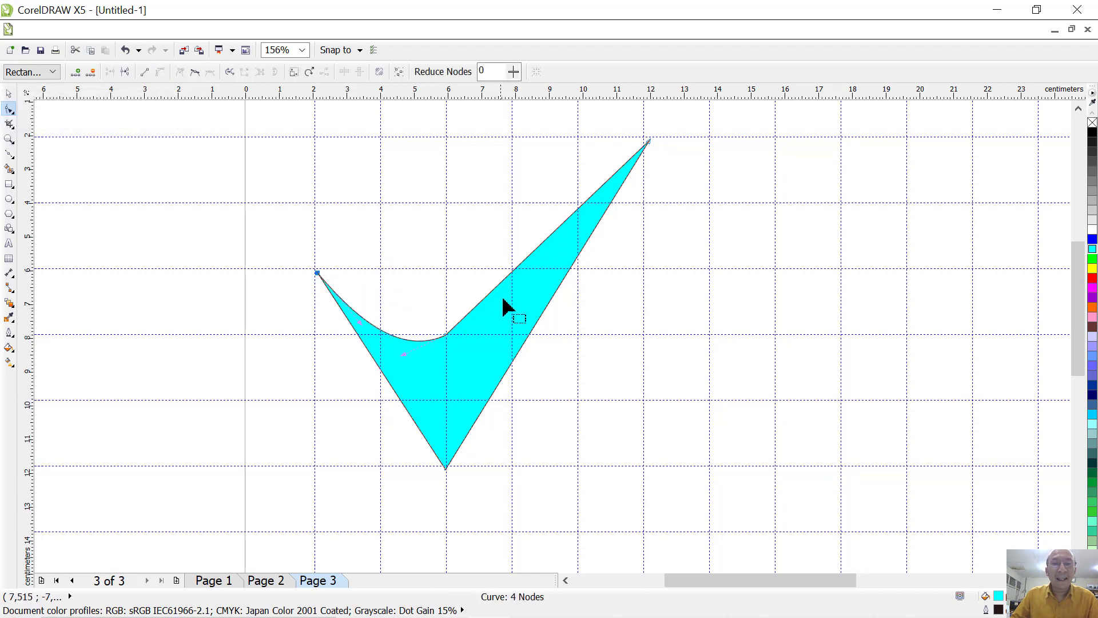
Step: Convert the checkmark's long upper edge to a curve, bending it inward and lowering the inner corner node by about 0.7 cm
left_click(490, 292)
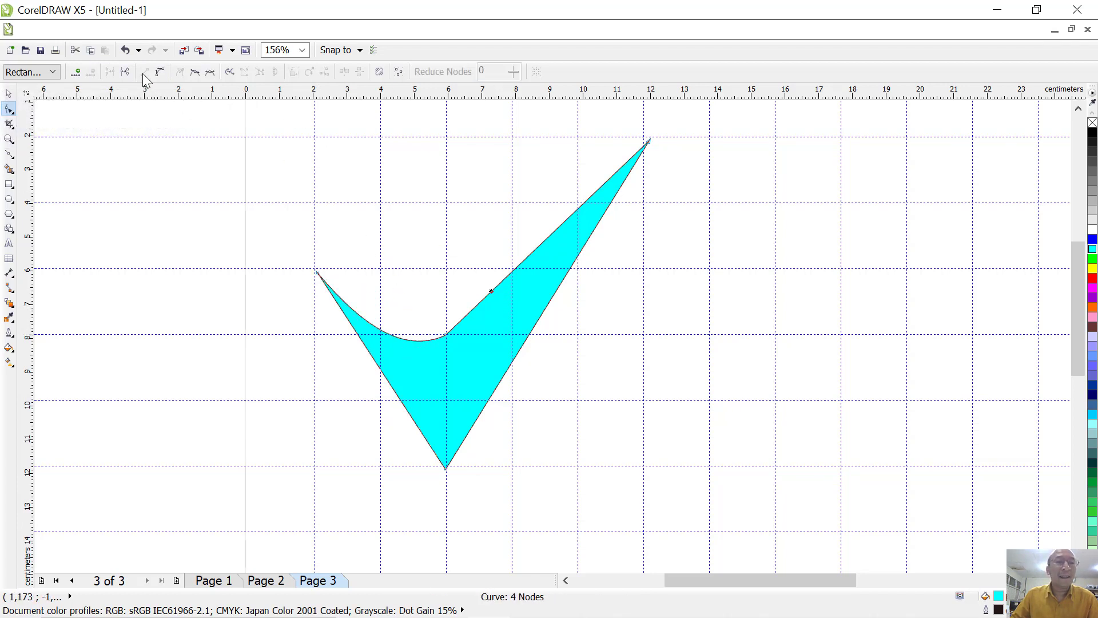
left_click(447, 334)
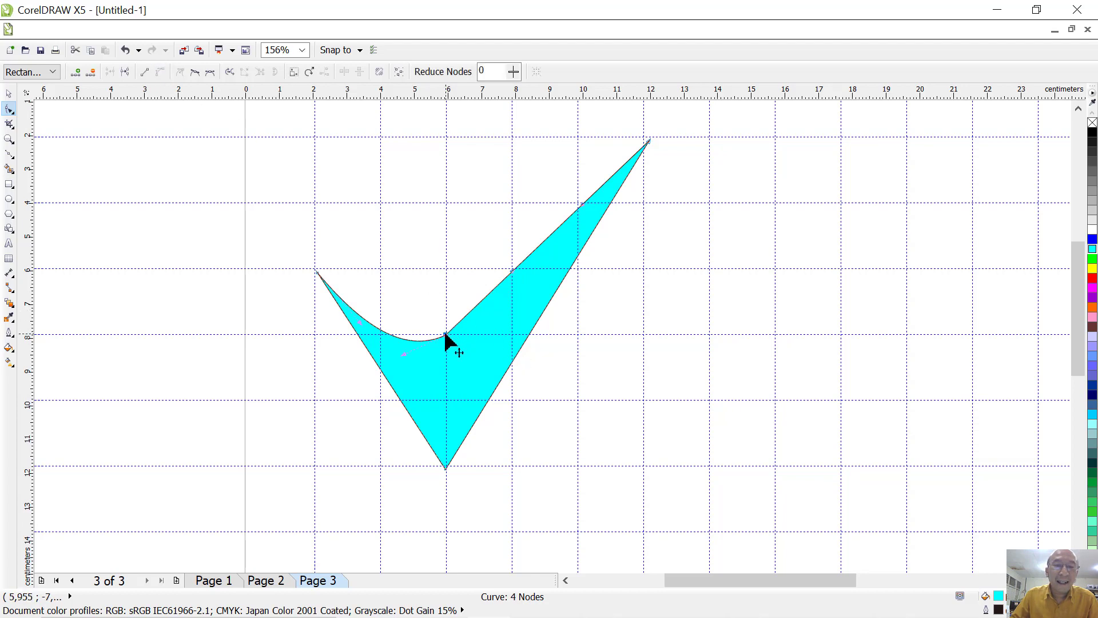
left_click_drag(447, 334, 456, 358)
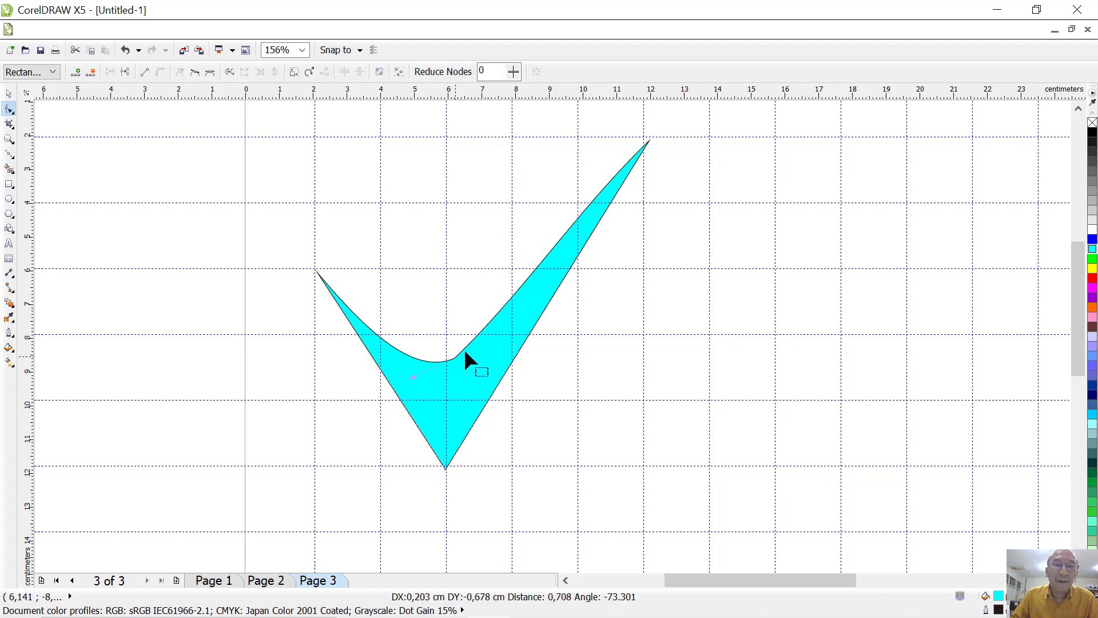
left_click(497, 313)
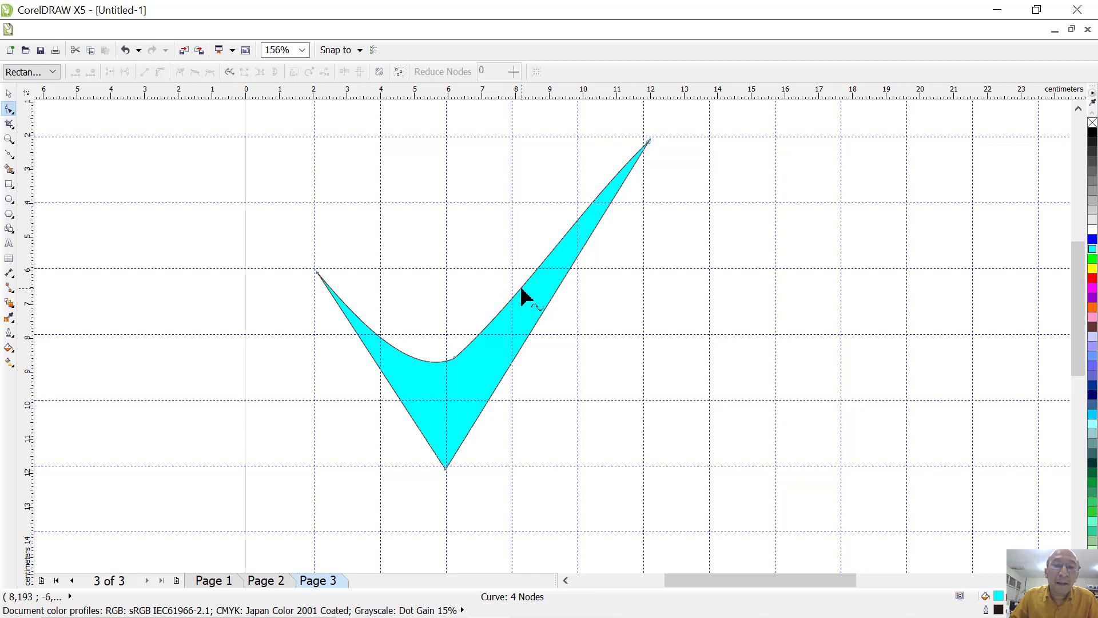
left_click_drag(522, 294, 527, 306)
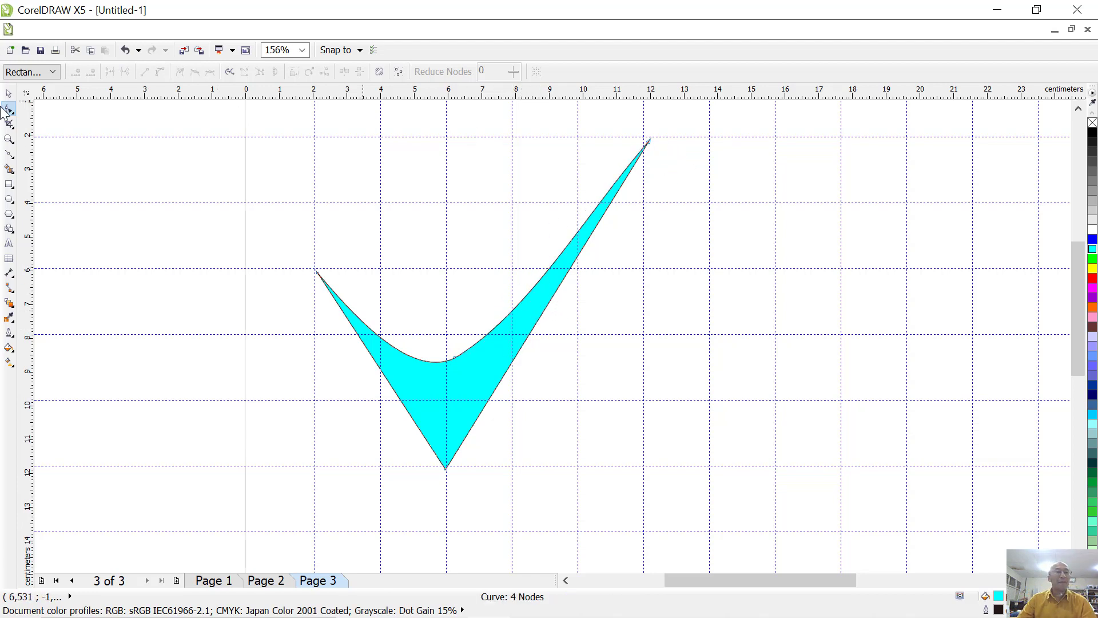
Step: Set the checkmark's outline width to 0.5 mm and scale the shape down proportionally from its lower corner
left_click(9, 93)
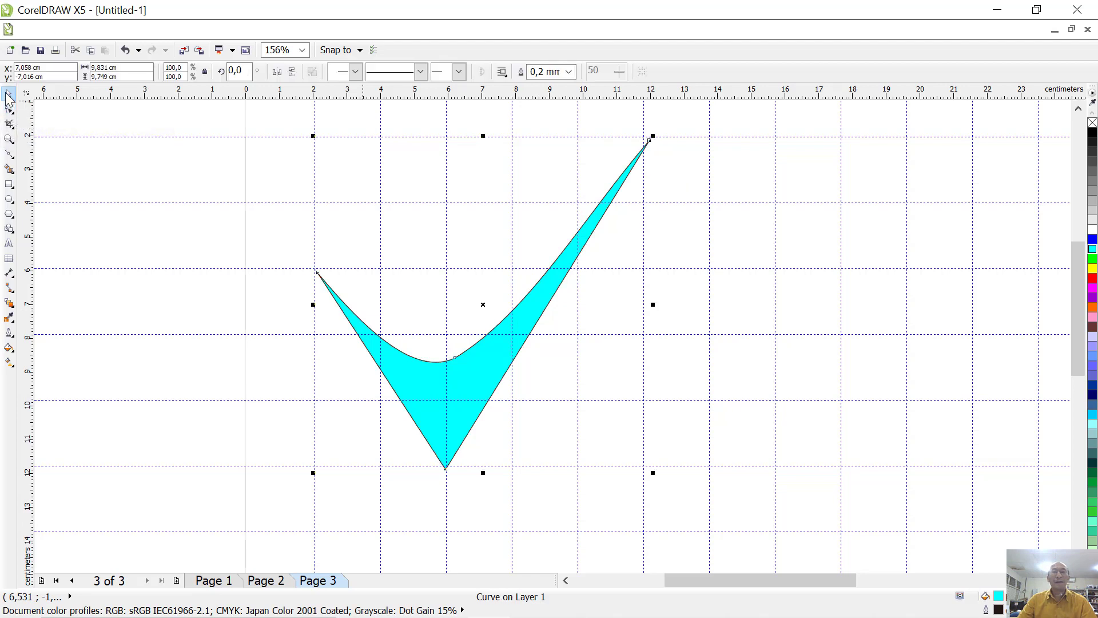
left_click(569, 71)
left_click(566, 180)
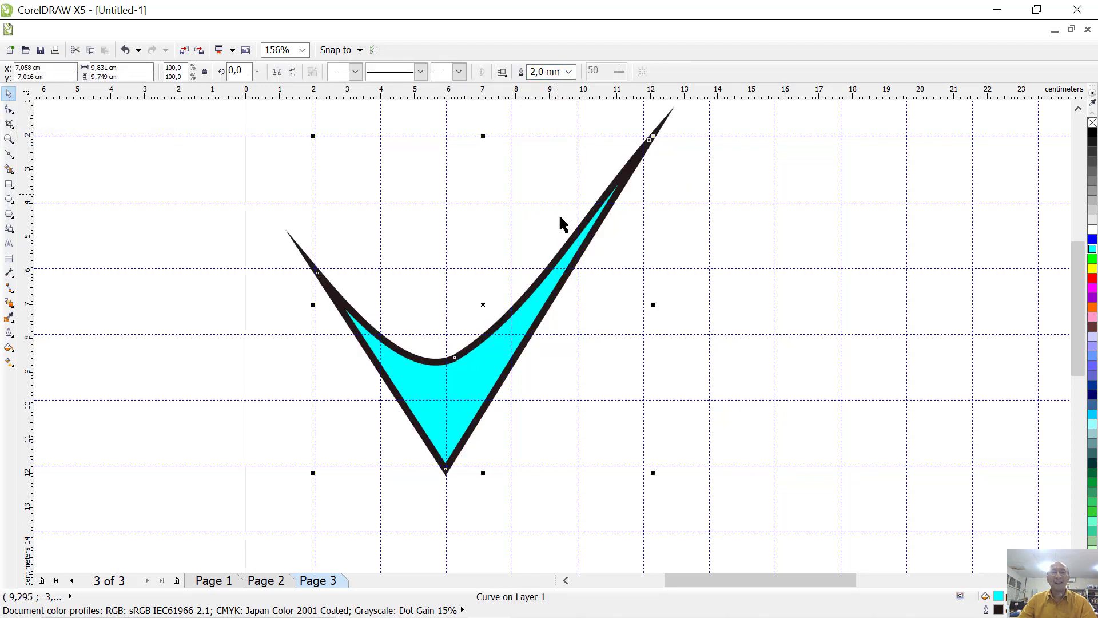
left_click(569, 72)
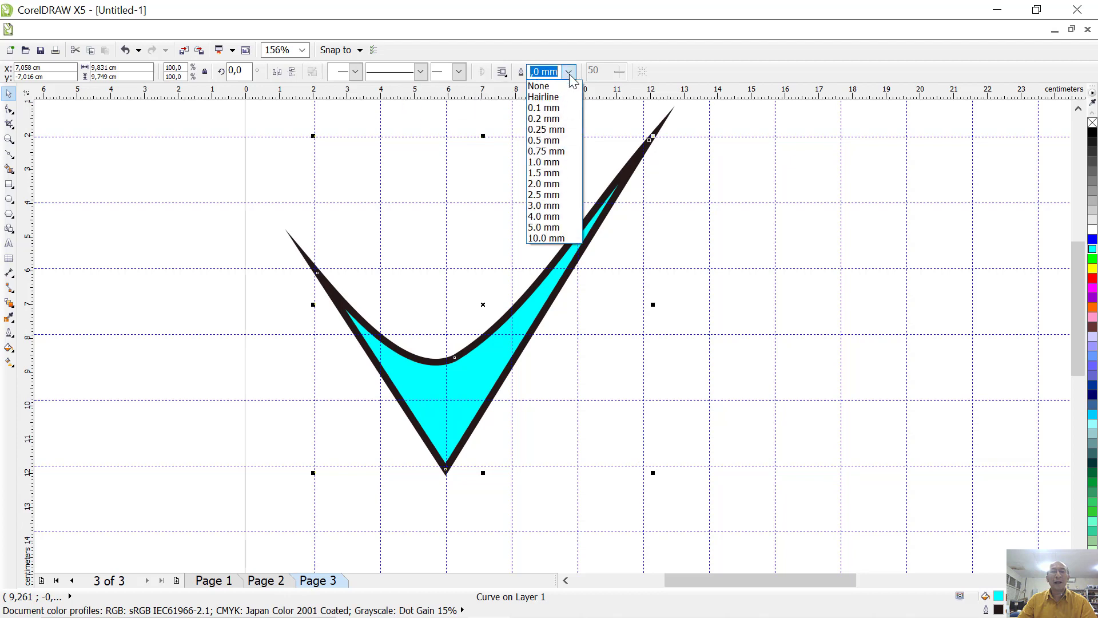
left_click(547, 140)
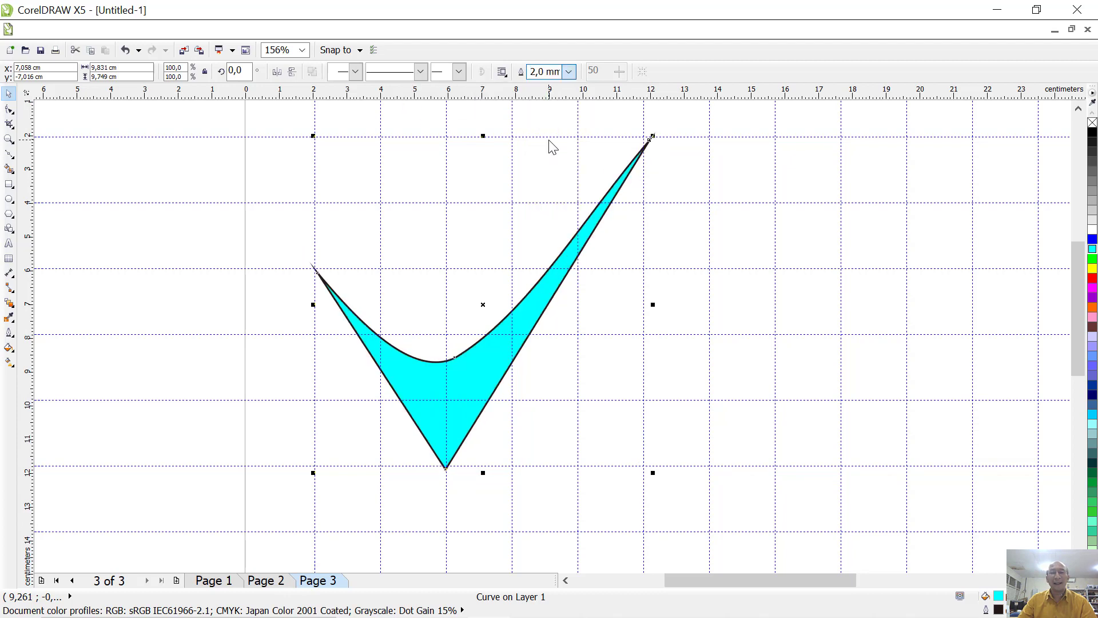
left_click_drag(653, 472, 546, 326)
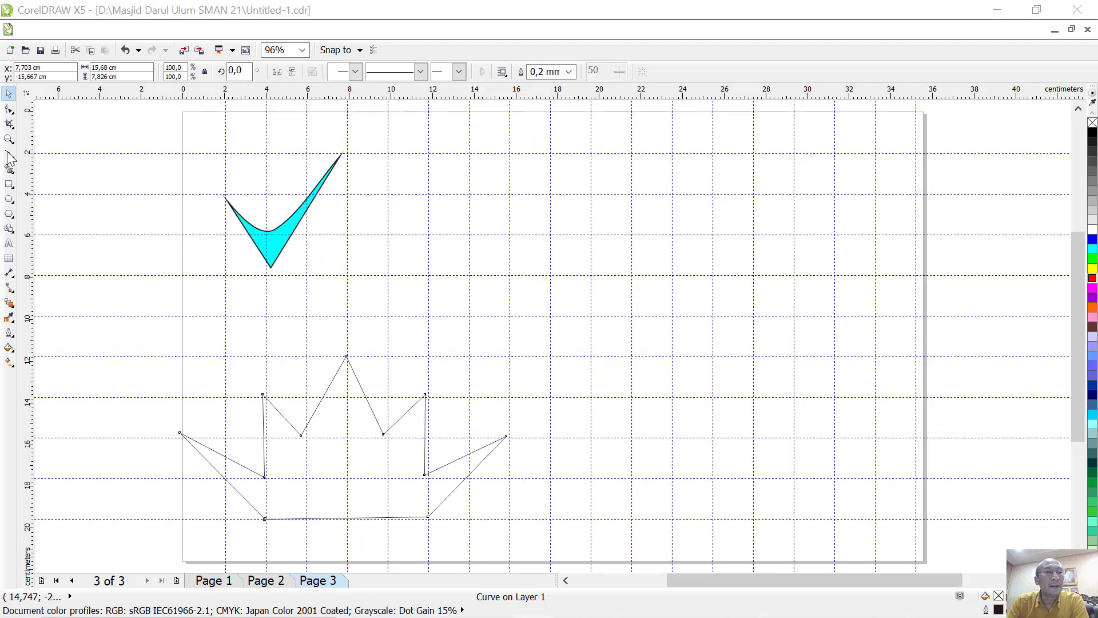
Step: Draw a closed, symmetrical five-pointed crown outline about 16 cm wide and 8 cm tall beside the checkmark, using straight Bézier segments
left_click(9, 156)
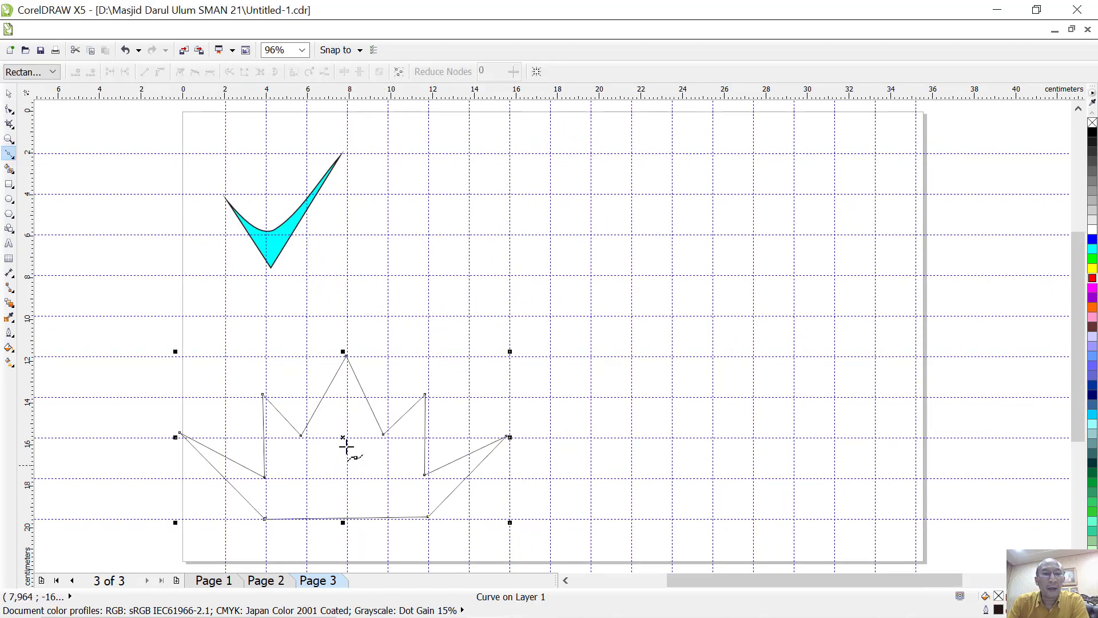
left_click(553, 316)
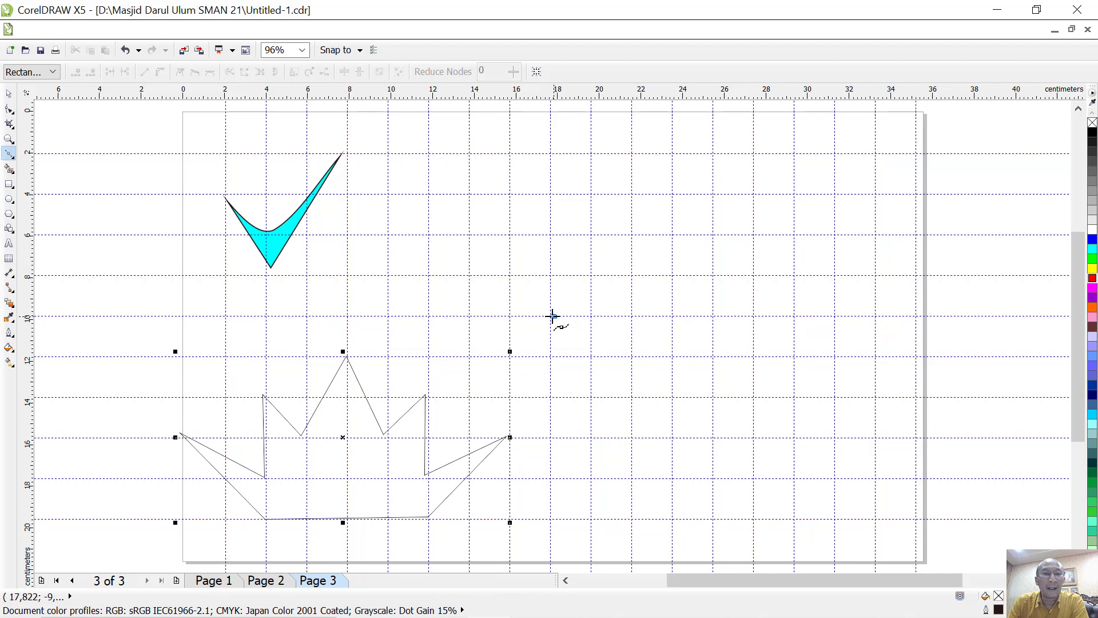
left_click(463, 233)
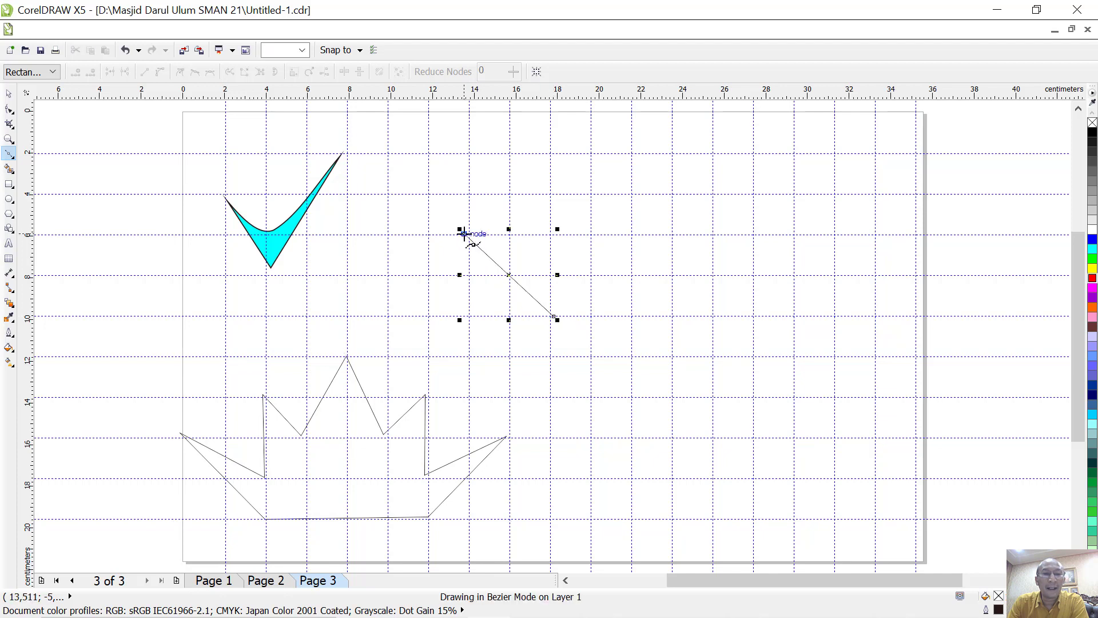
left_click(551, 277)
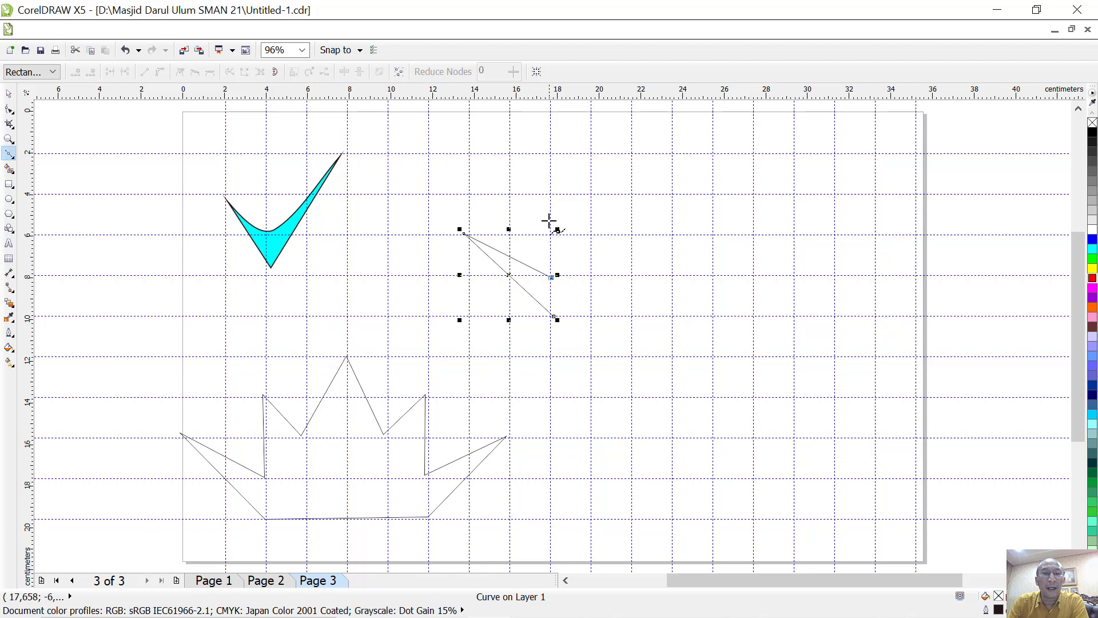
left_click(550, 191)
left_click(589, 235)
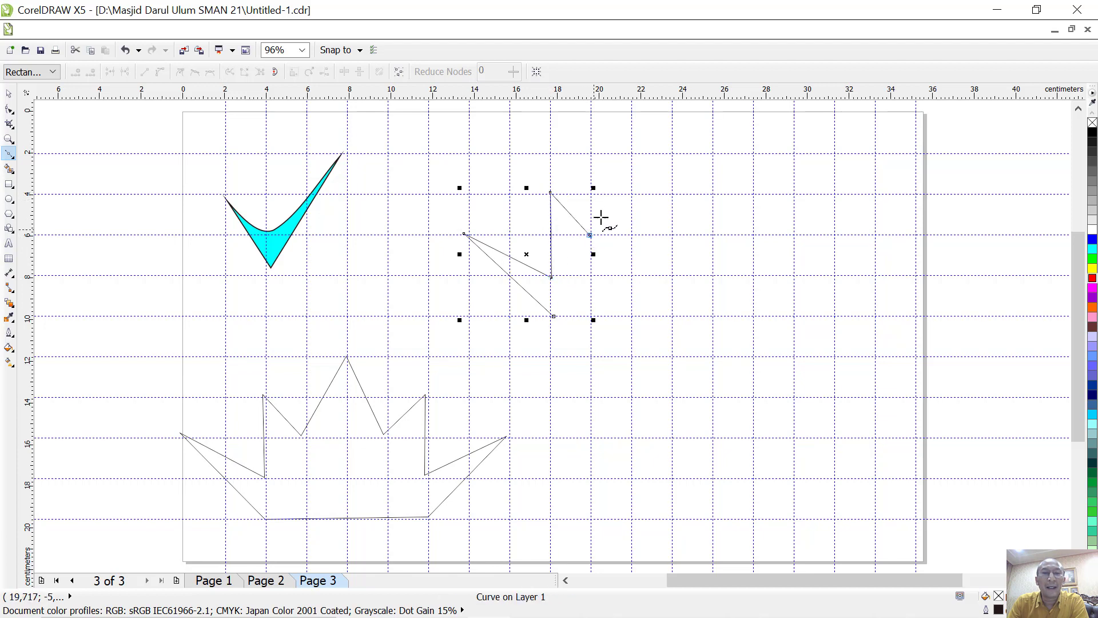
left_click(632, 152)
left_click(672, 235)
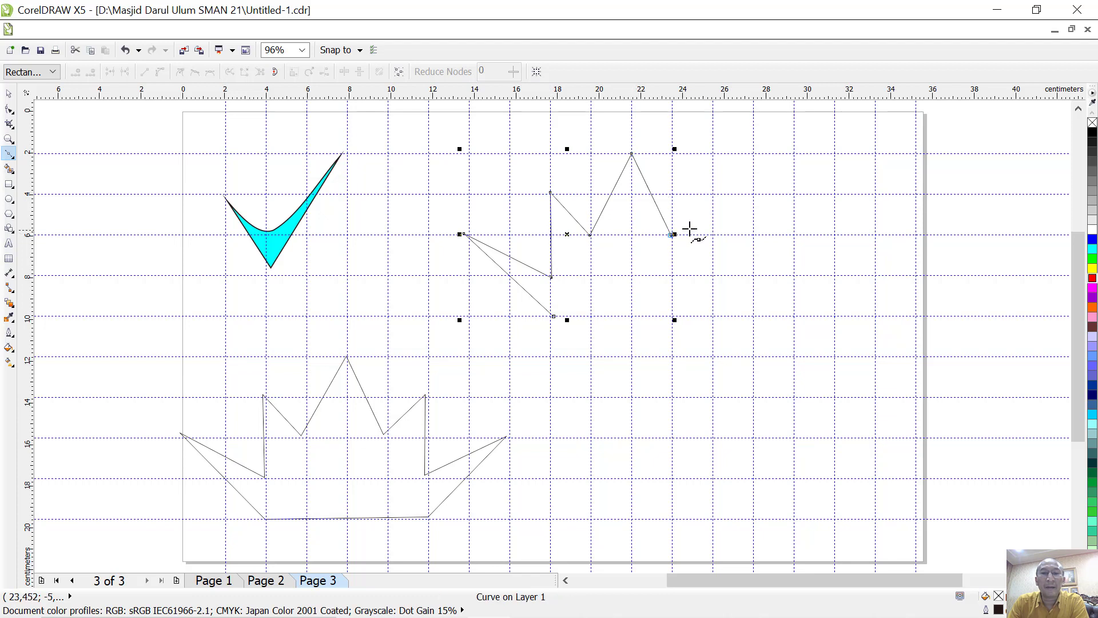
left_click(717, 192)
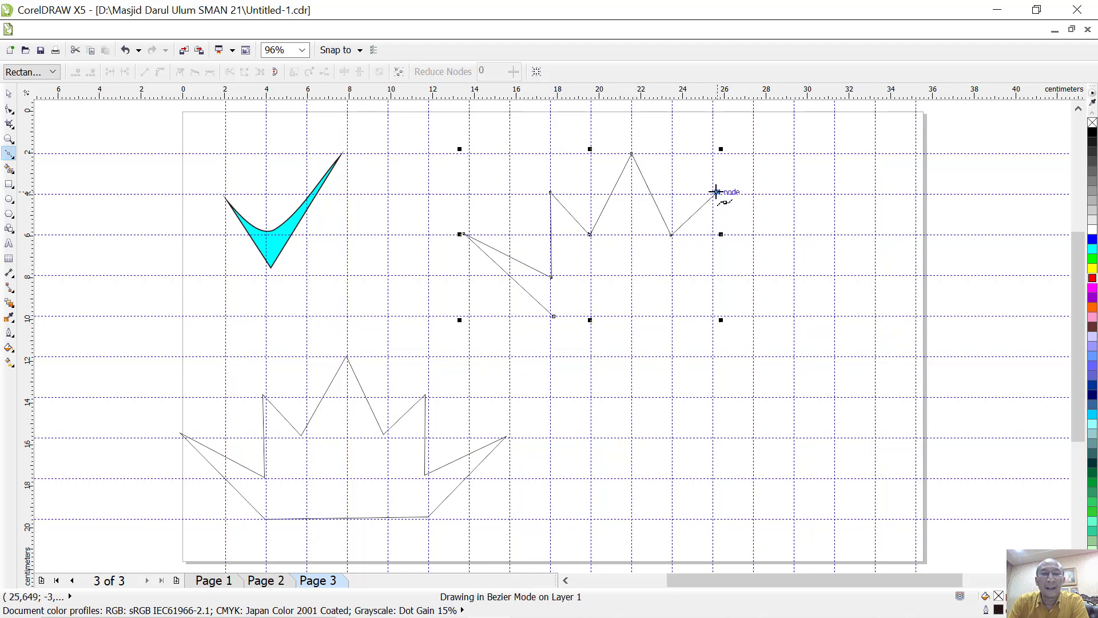
left_click(713, 276)
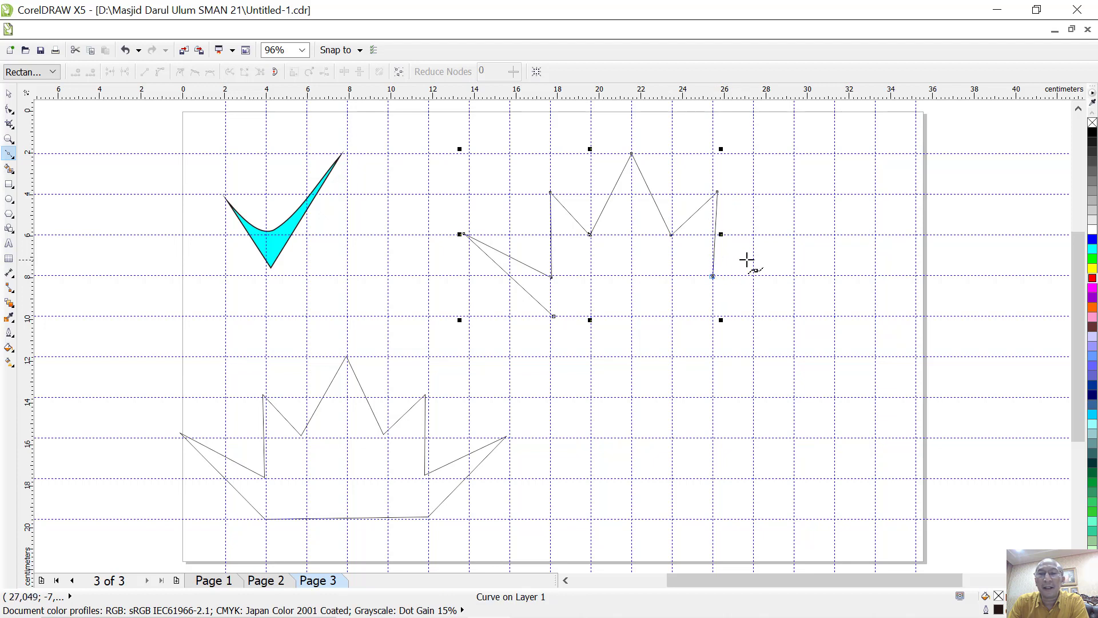
left_click(795, 235)
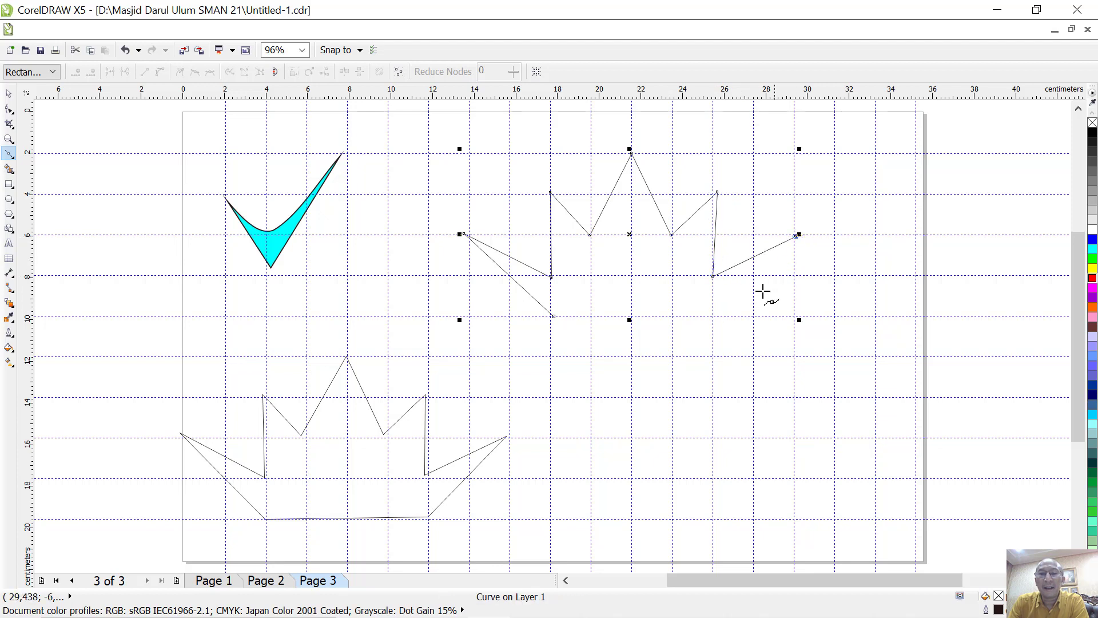
left_click(711, 315)
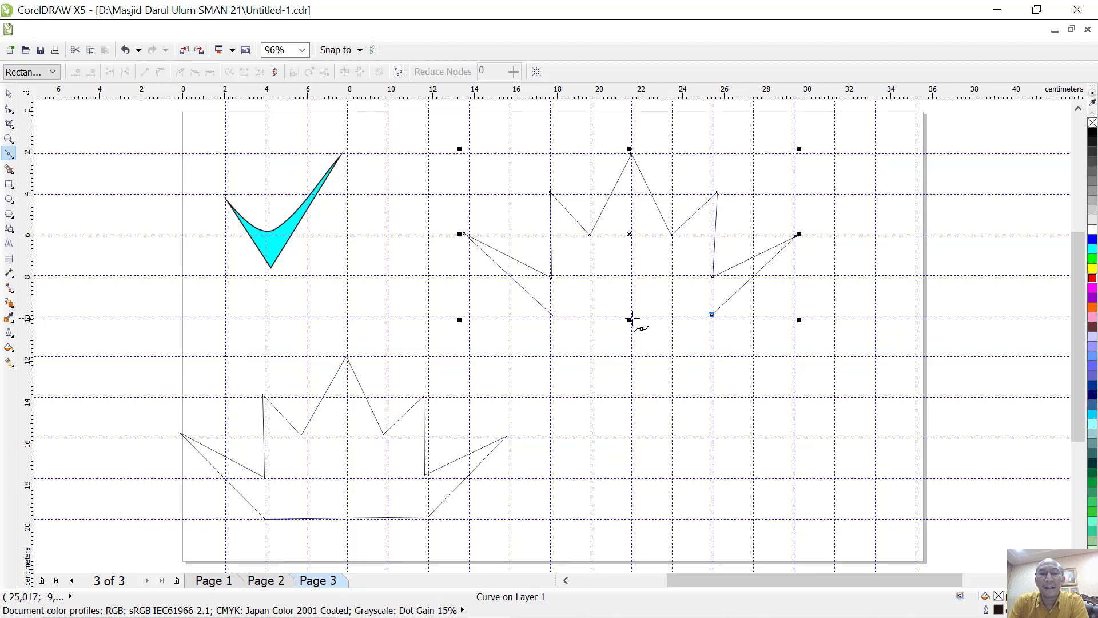
left_click(553, 315)
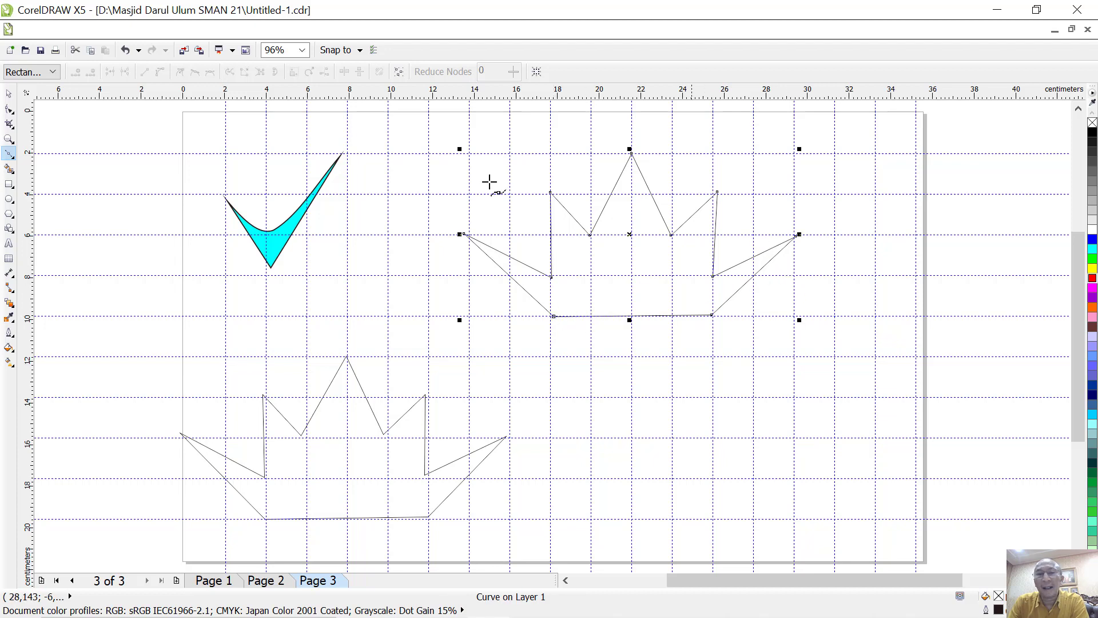
Step: Fill the new crown outline beside the checkmark with yellow, and replace that fill with red
left_click(9, 93)
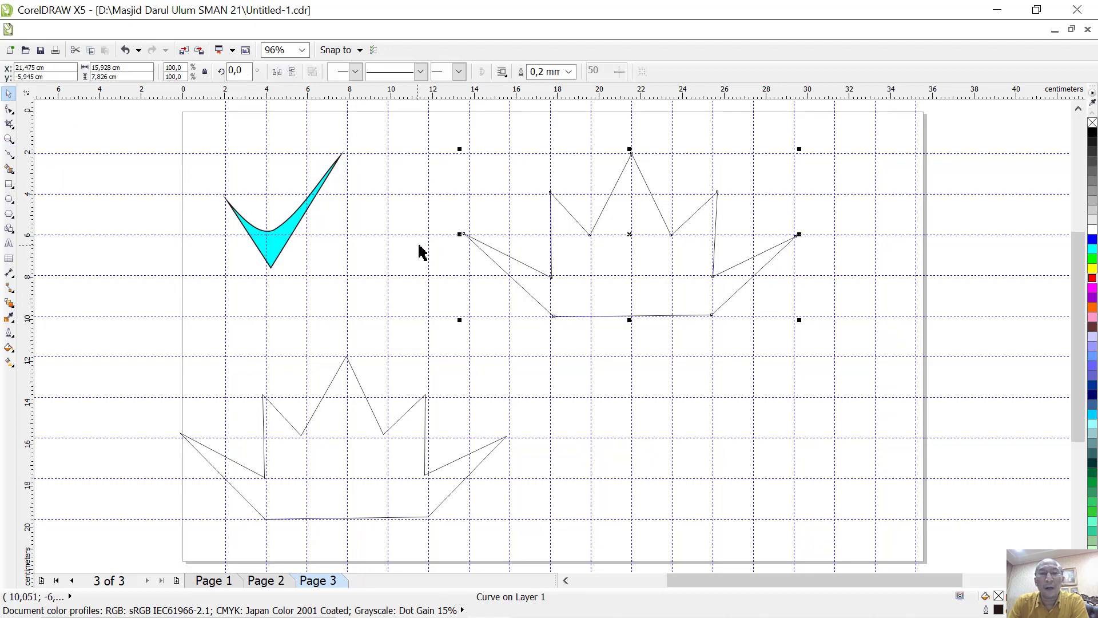
left_click(1091, 270)
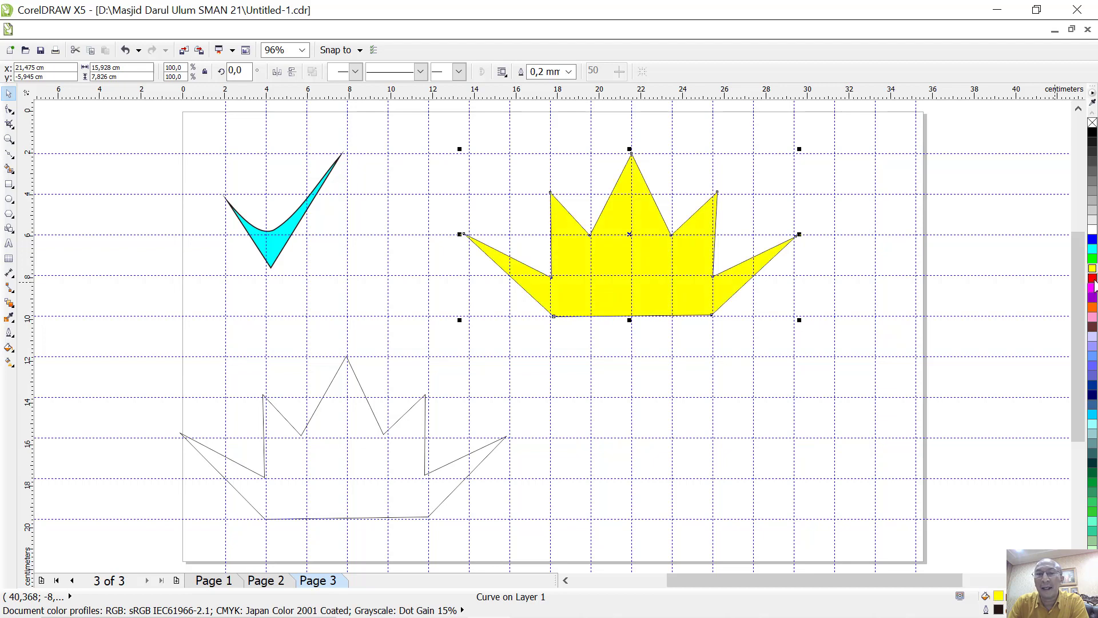
left_click(1093, 279)
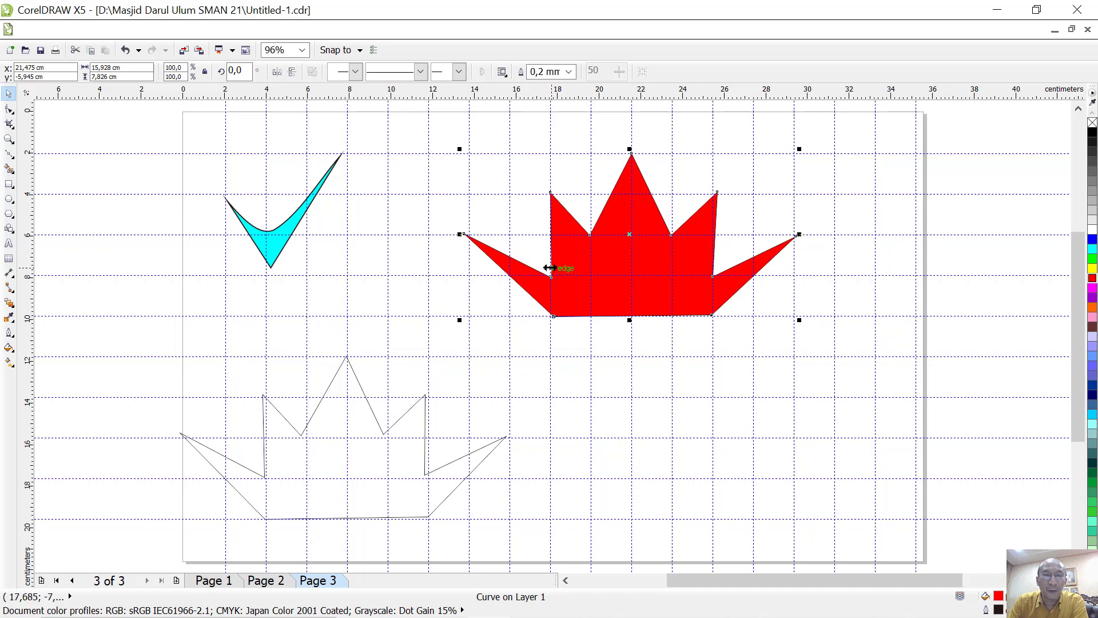
Step: Sharpen the red crown's points by shifting its four notch nodes toward the centre and its two intermediate tips outward by about 1 cm
left_click(9, 109)
left_click_drag(553, 276, 568, 264)
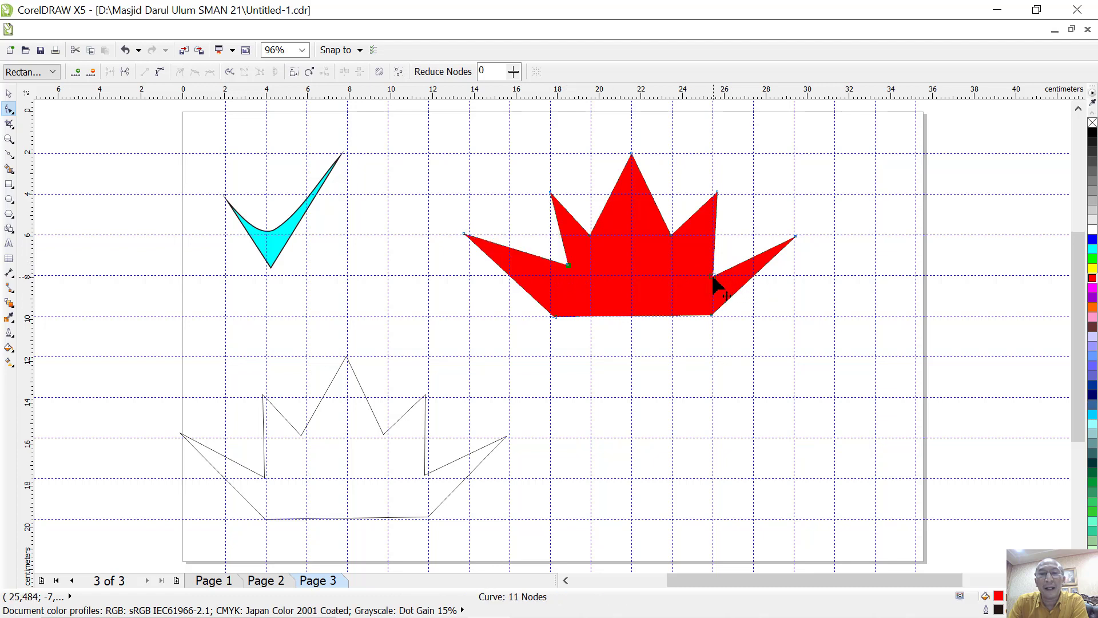
left_click_drag(713, 278, 696, 265)
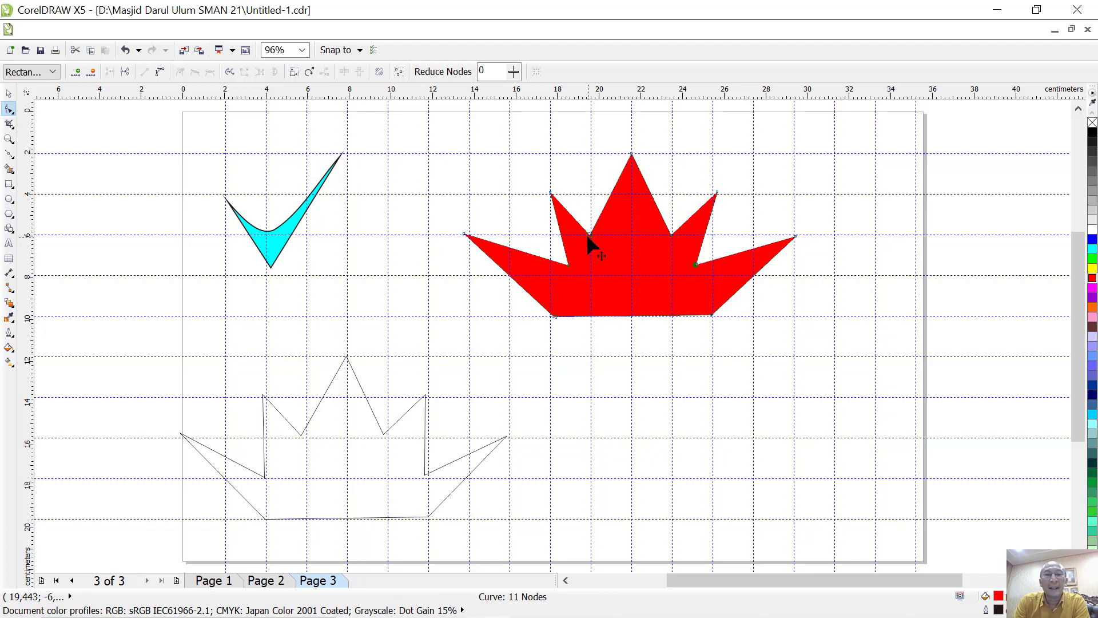
left_click_drag(592, 238, 607, 255)
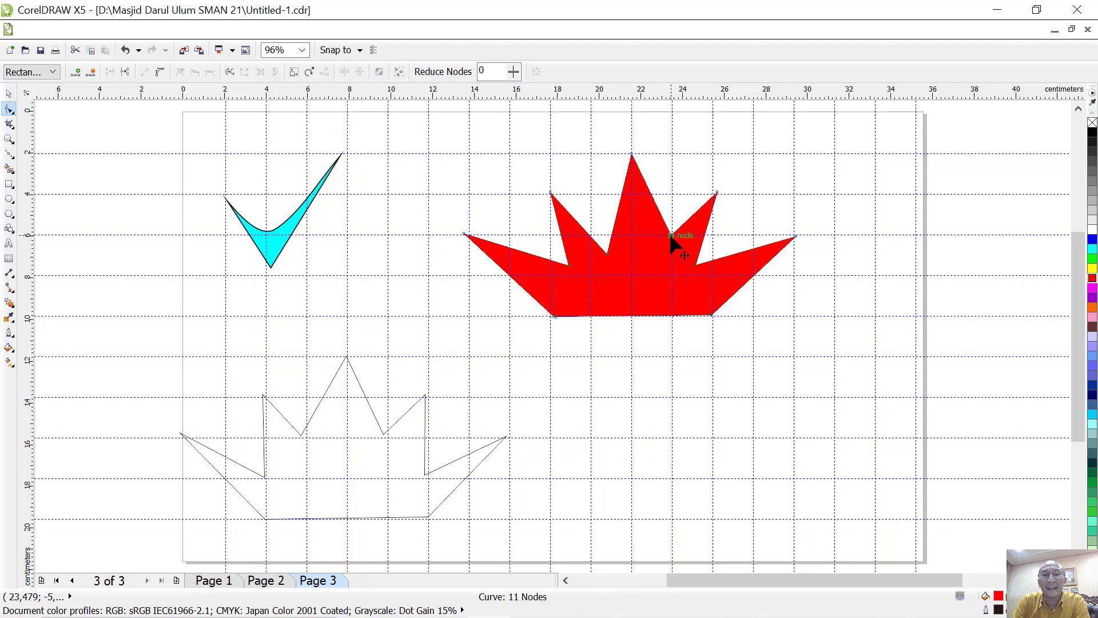
left_click_drag(670, 235, 662, 255)
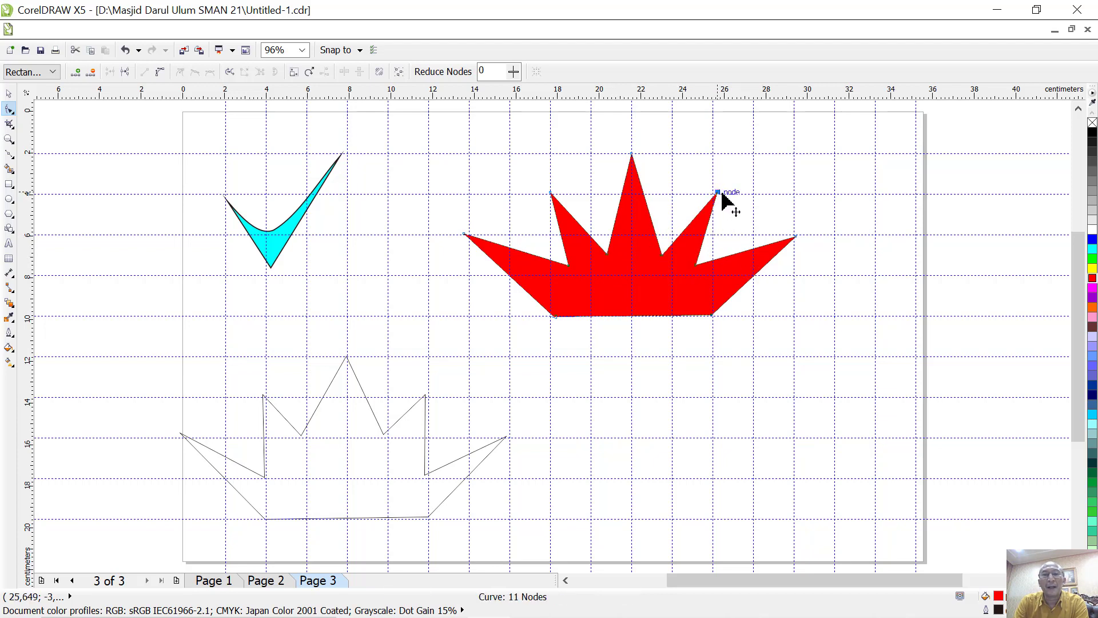
left_click_drag(723, 193, 742, 196)
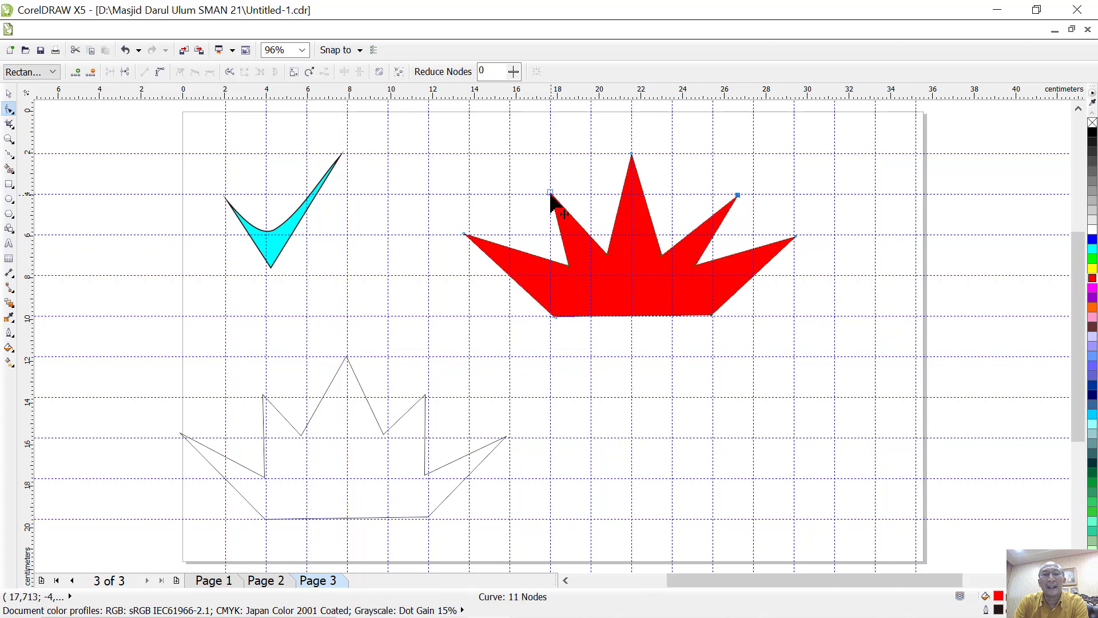
left_click_drag(552, 197, 532, 199)
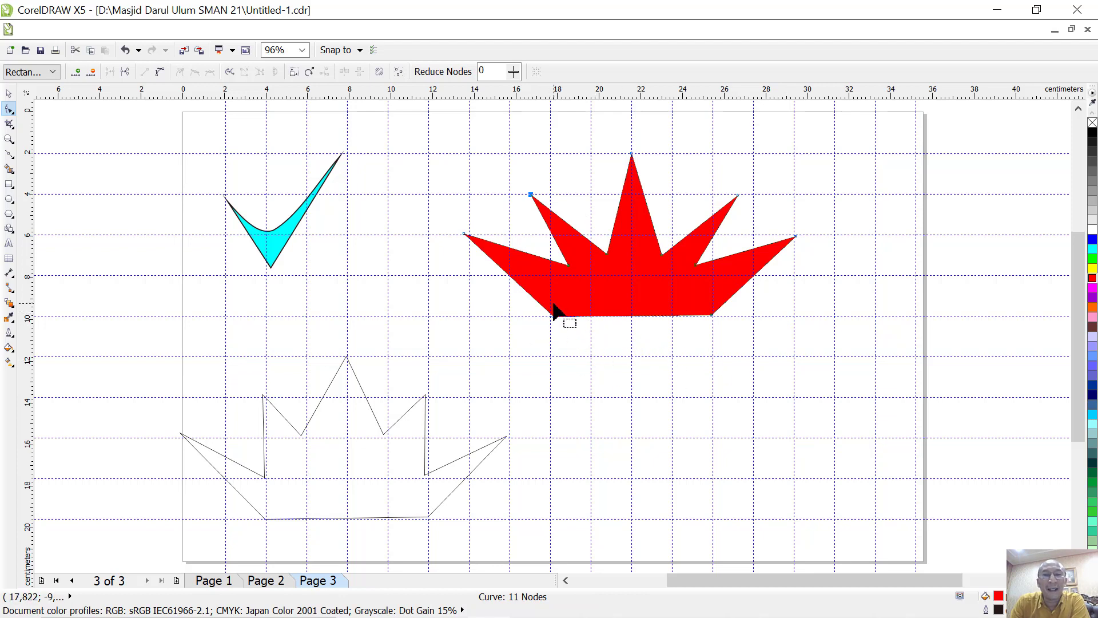
Step: Set the red crown's outline width to 1.5 mm
left_click(9, 93)
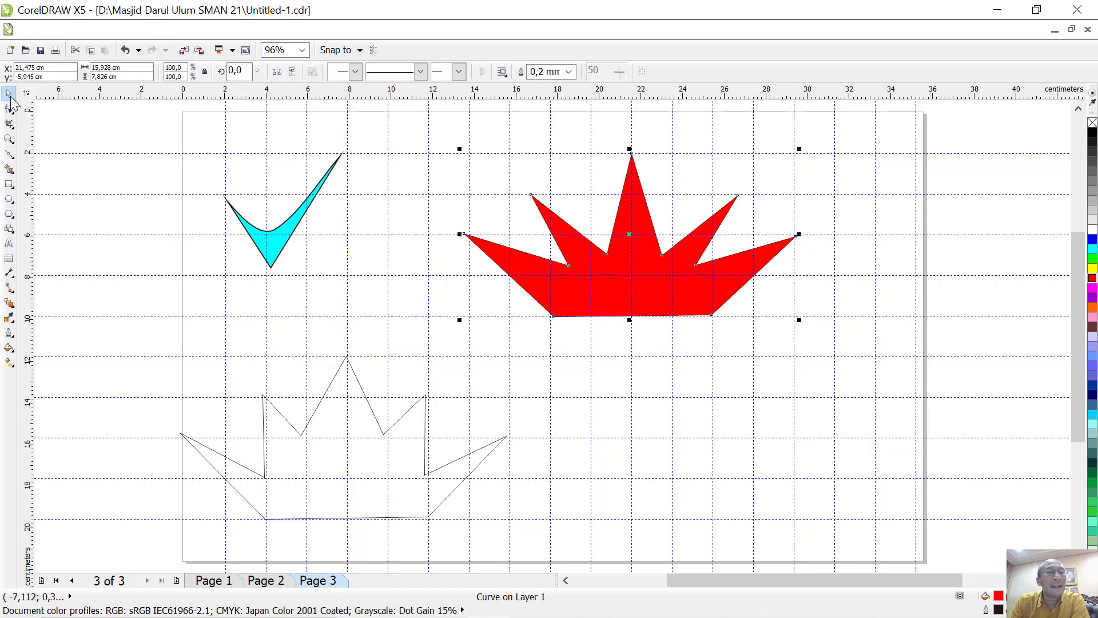
left_click(568, 71)
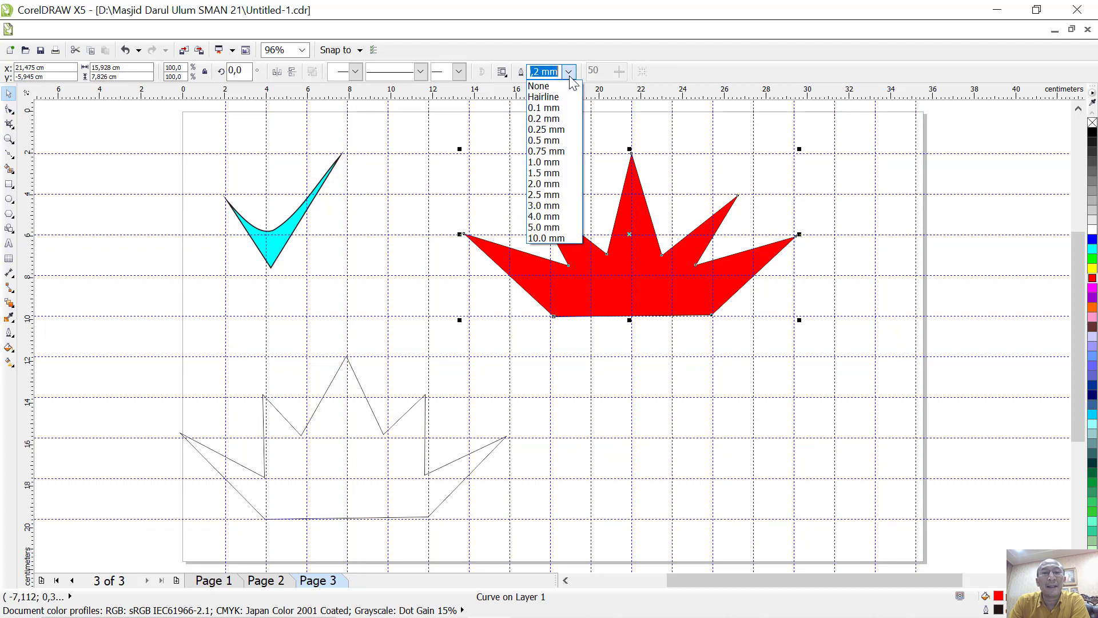
left_click(556, 173)
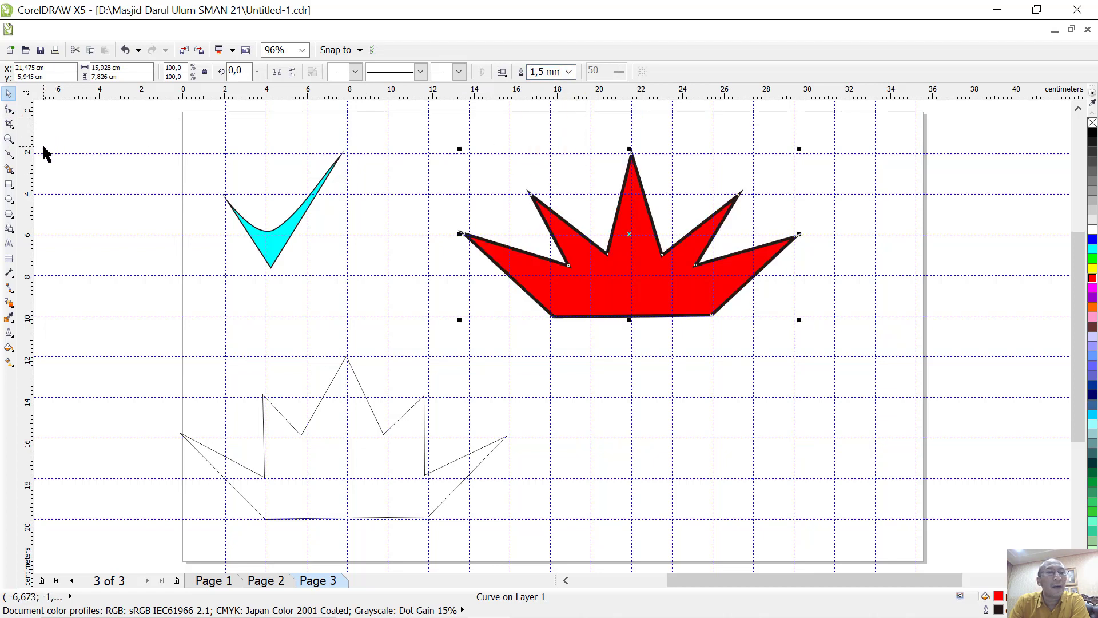
Step: Convert the red crown's straight base edge to a curve and bend its middle upward by about 1.3 cm
left_click(10, 108)
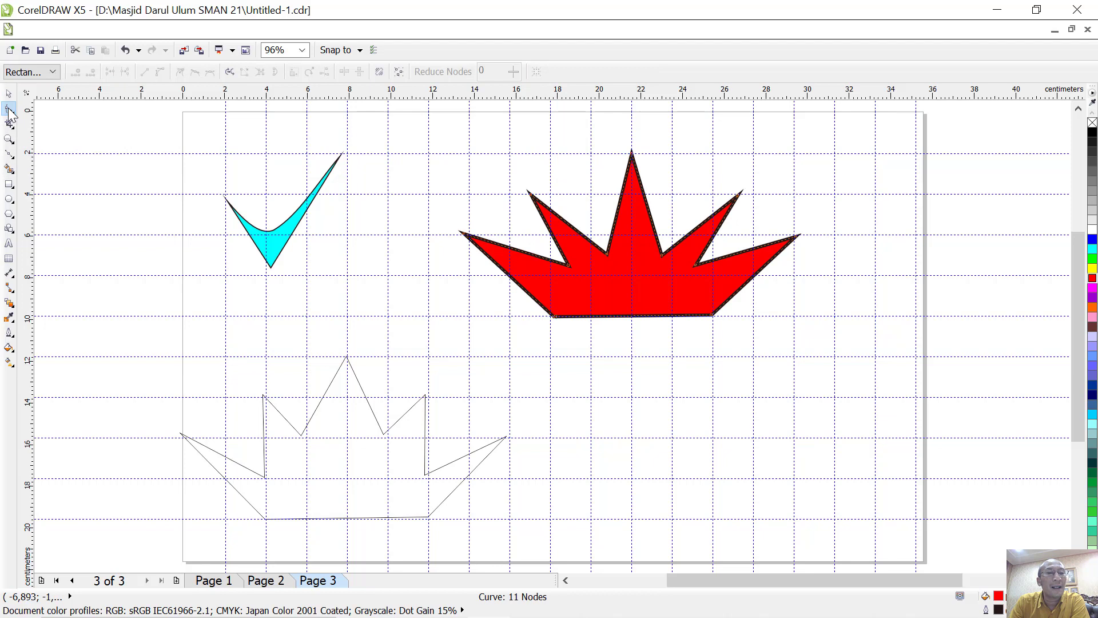
left_click(639, 316)
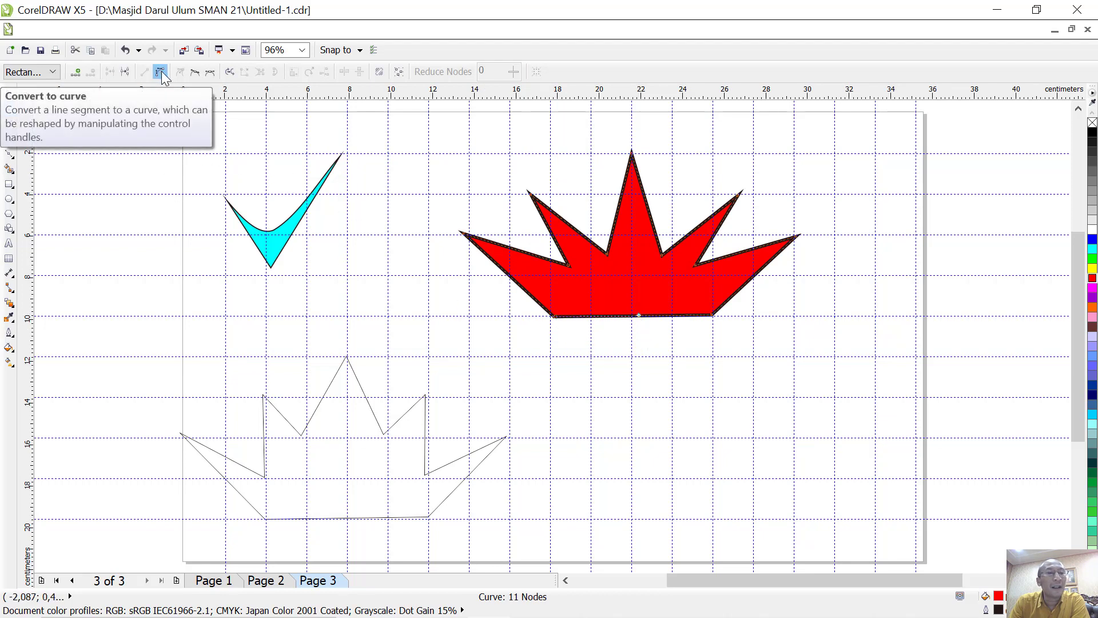
left_click(162, 71)
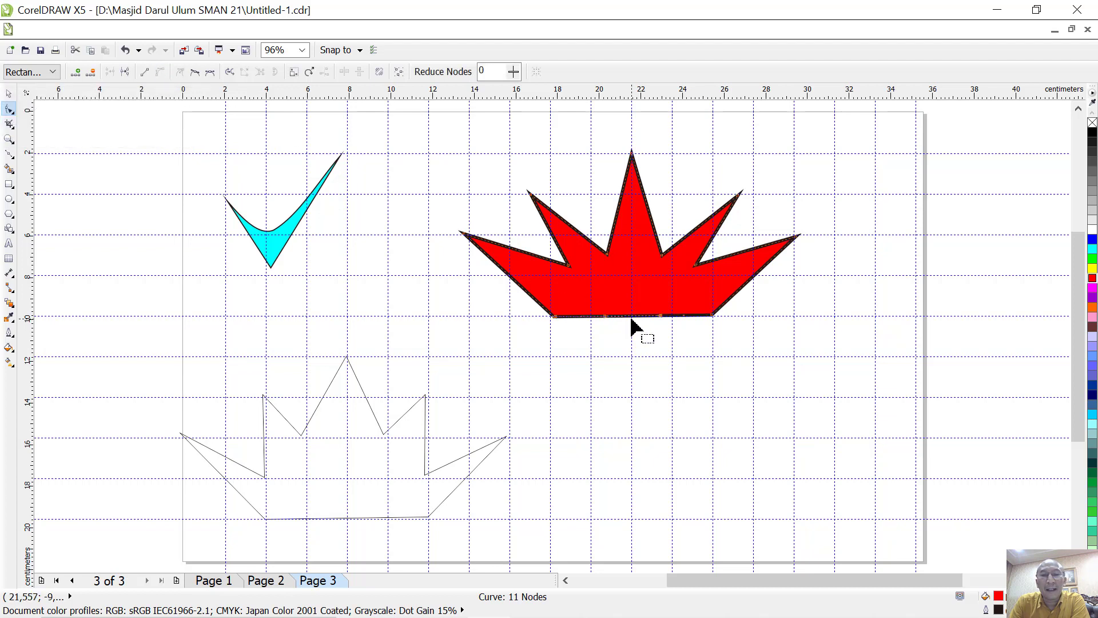
left_click_drag(631, 318, 633, 293)
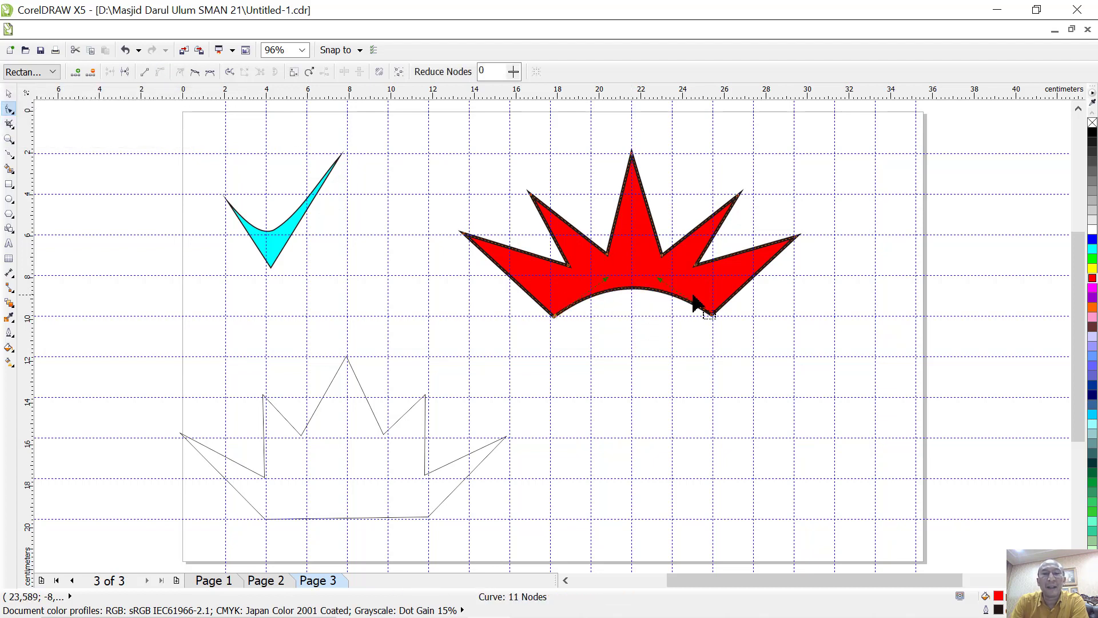
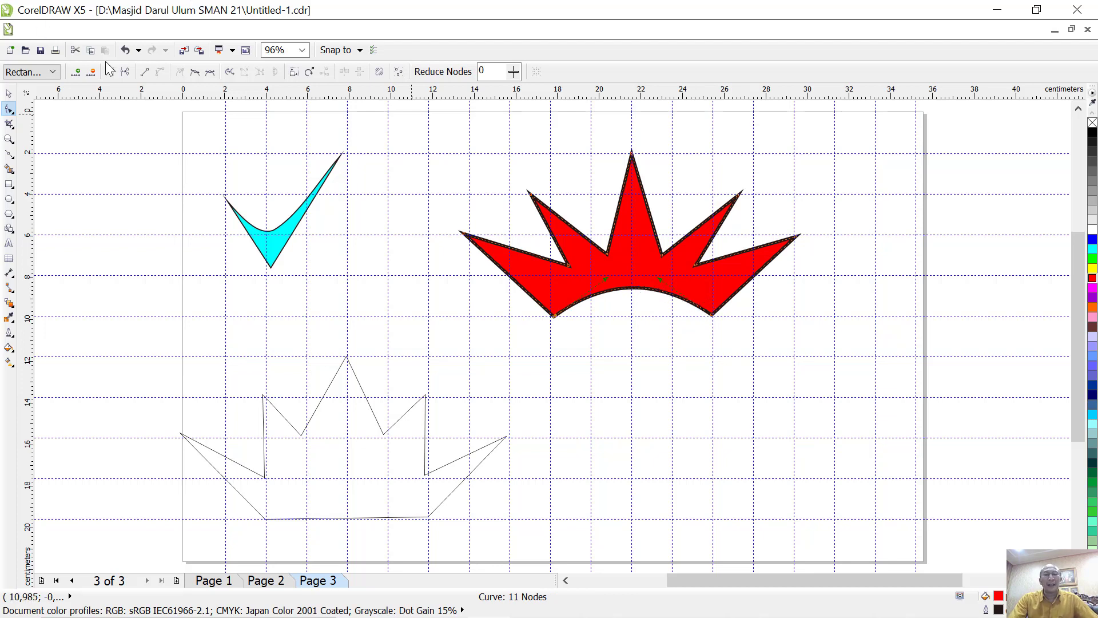
Step: Shrink the red crown to about 11.9 cm wide and 6.3 cm tall, and move it up close beside the checkmark
left_click(10, 95)
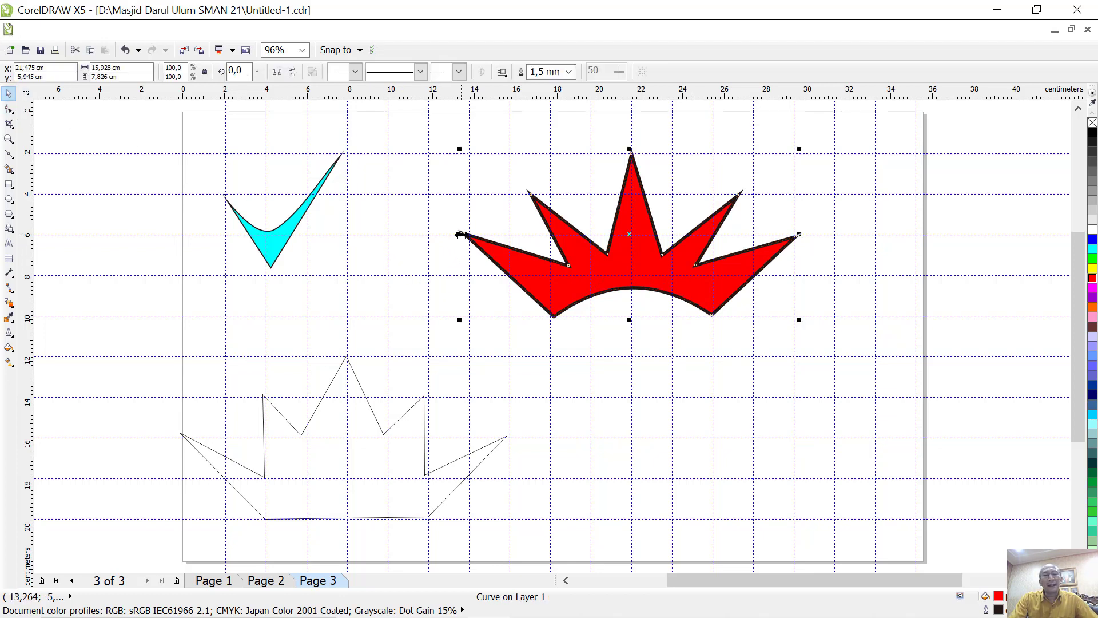
left_click_drag(459, 234, 523, 237)
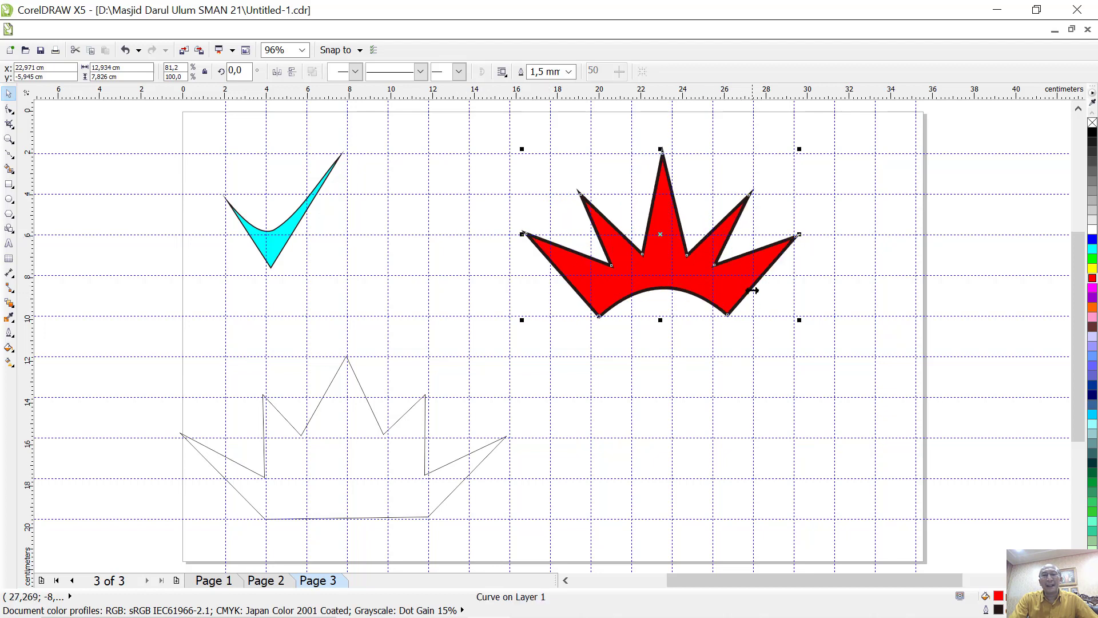
left_click_drag(800, 234, 778, 236)
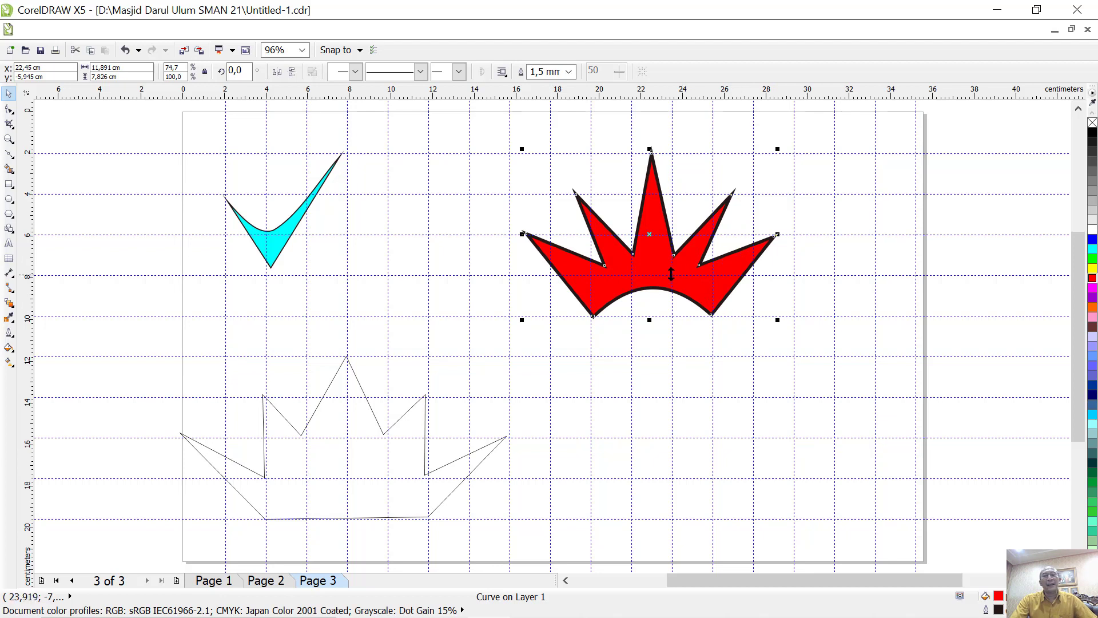
left_click_drag(651, 149, 652, 182)
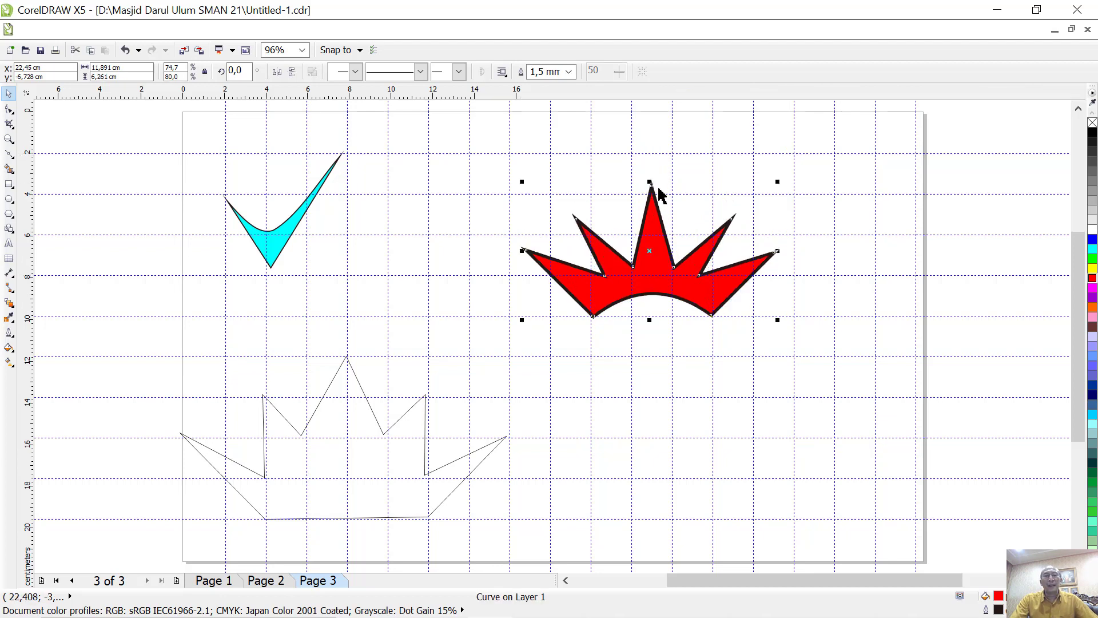
left_click_drag(653, 275, 485, 205)
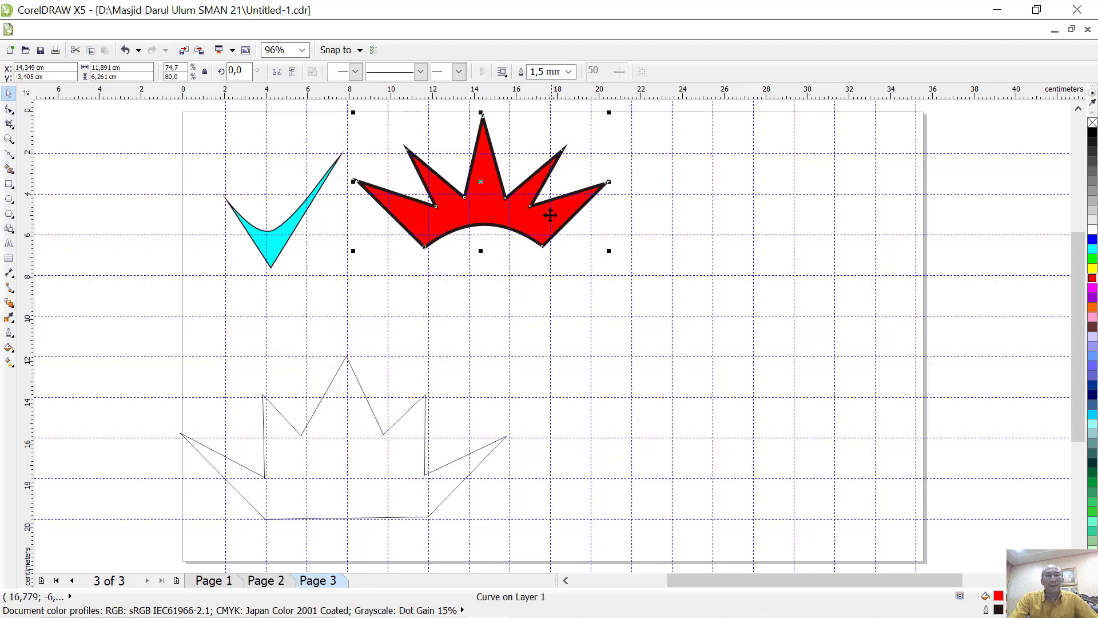
left_click_drag(474, 209, 477, 192)
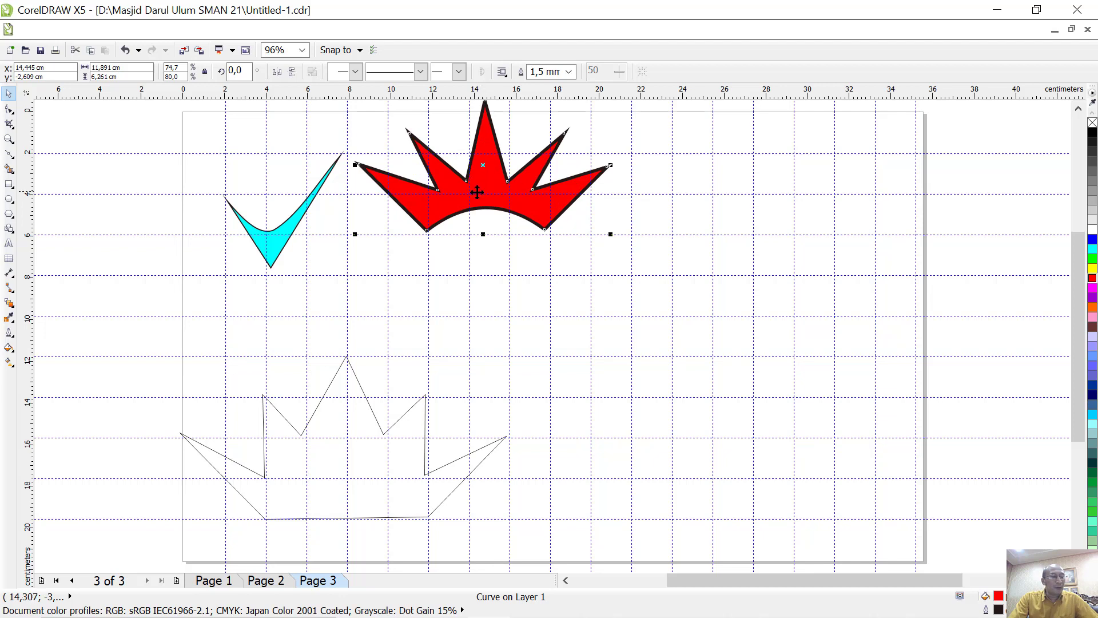
Step: Draw a closed slanted quadrilateral about 6 cm wide and 8 cm tall in the empty area beside the red crown, using straight Bézier segments
left_click(9, 154)
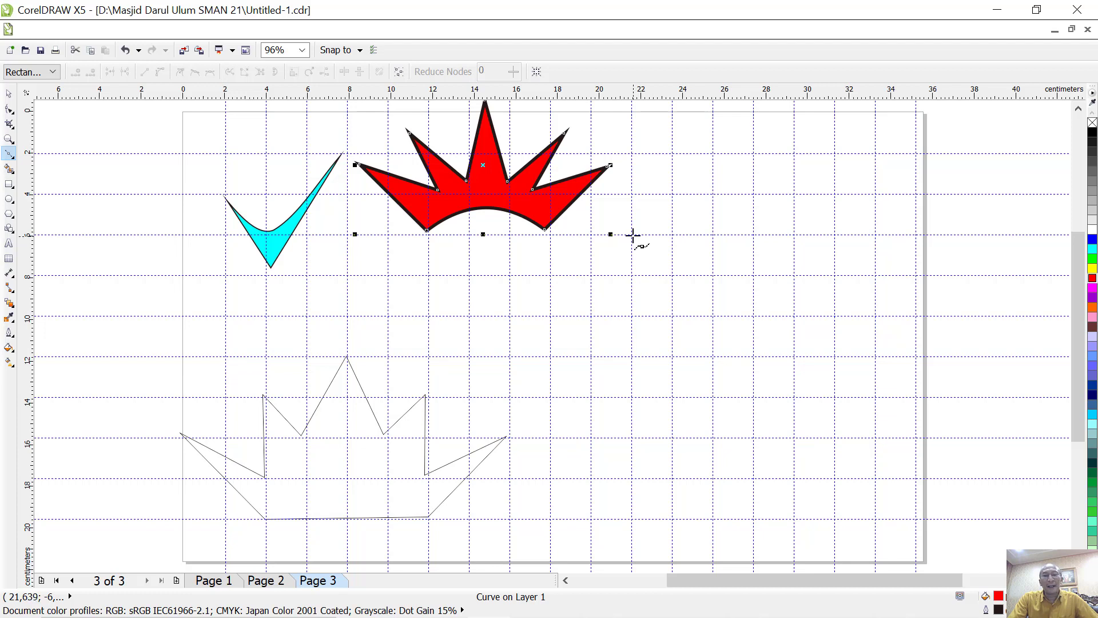
left_click(633, 234)
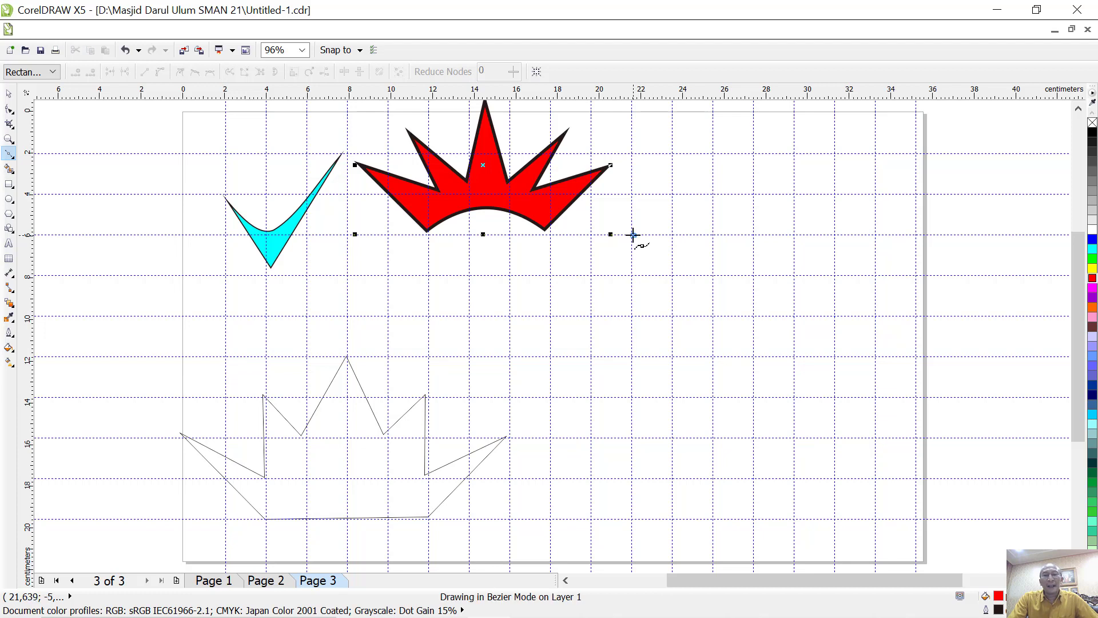
left_click(756, 277)
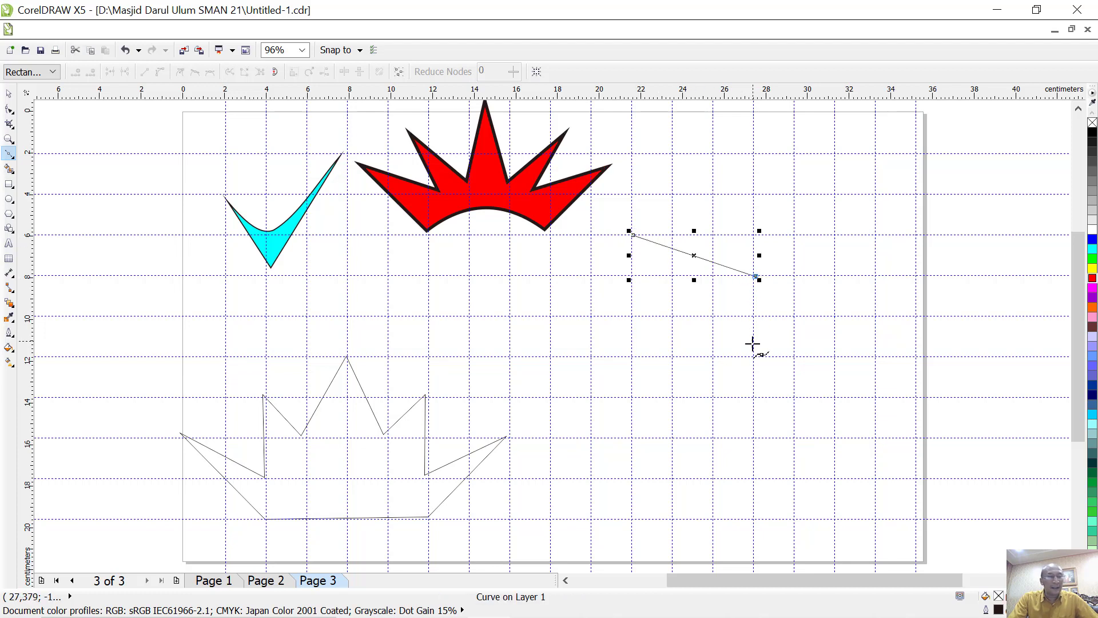
left_click(754, 397)
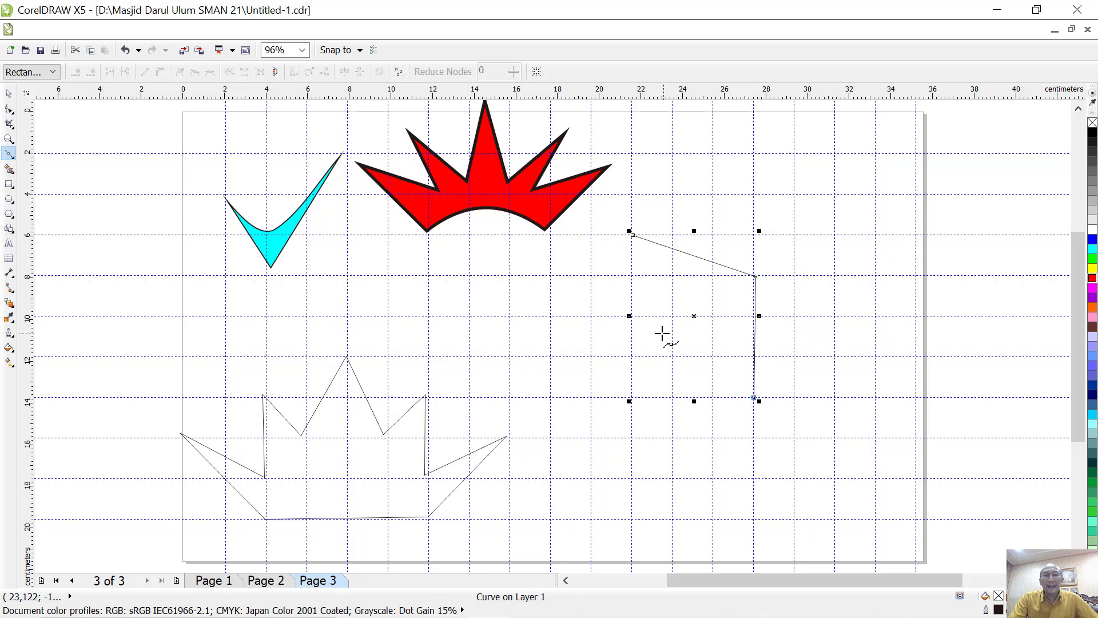
left_click(631, 357)
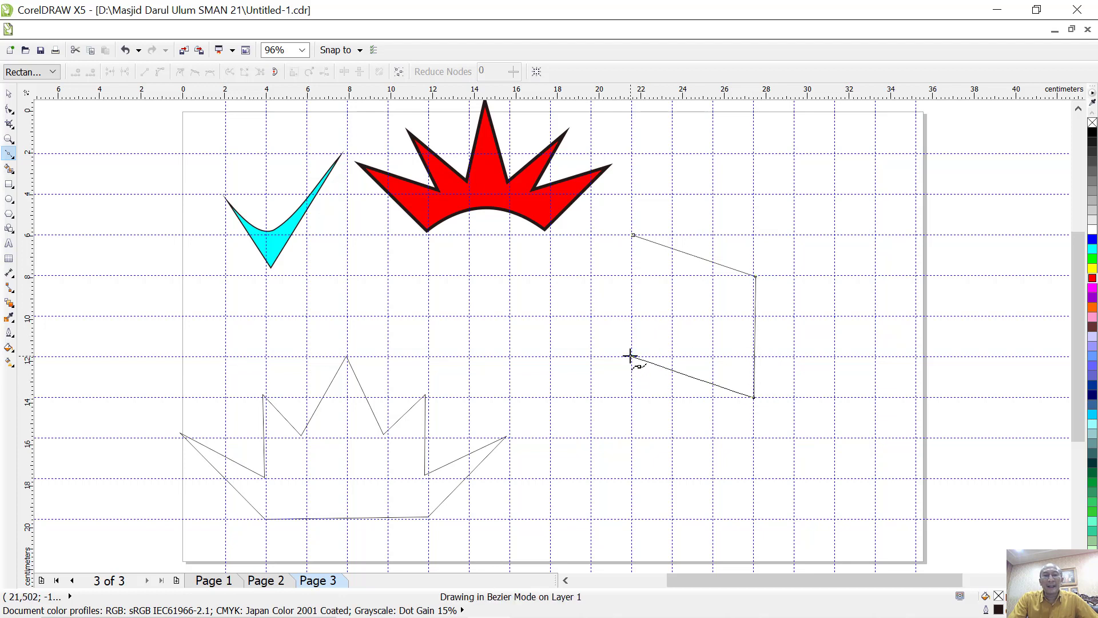
left_click(633, 235)
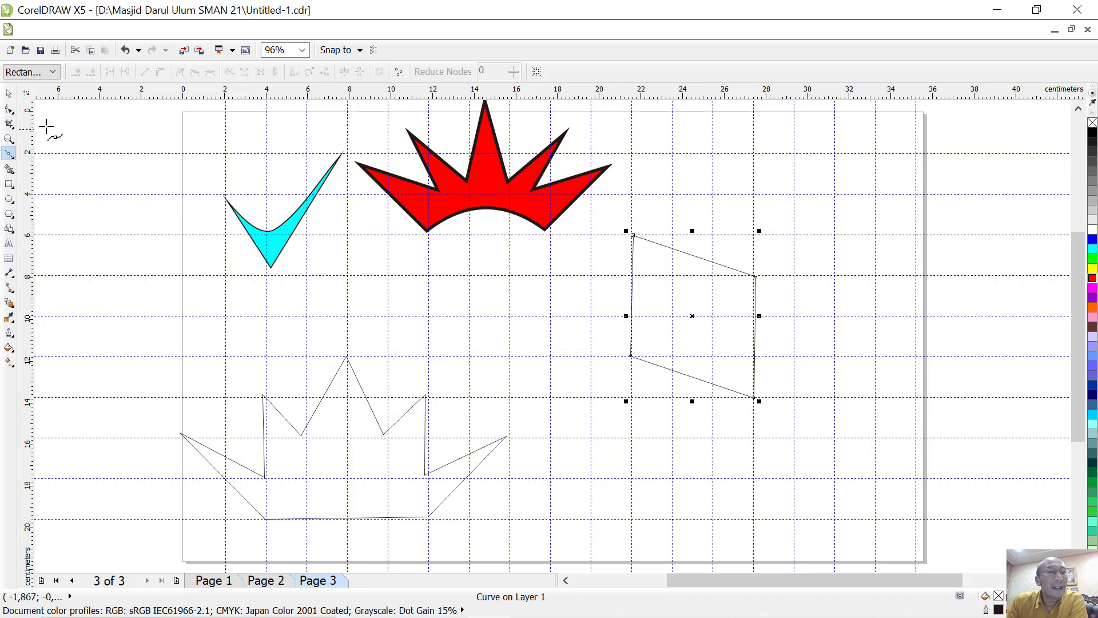
Step: Convert the quadrilateral's upper edge to a curve and bulge it upward with the Shape tool
left_click(9, 109)
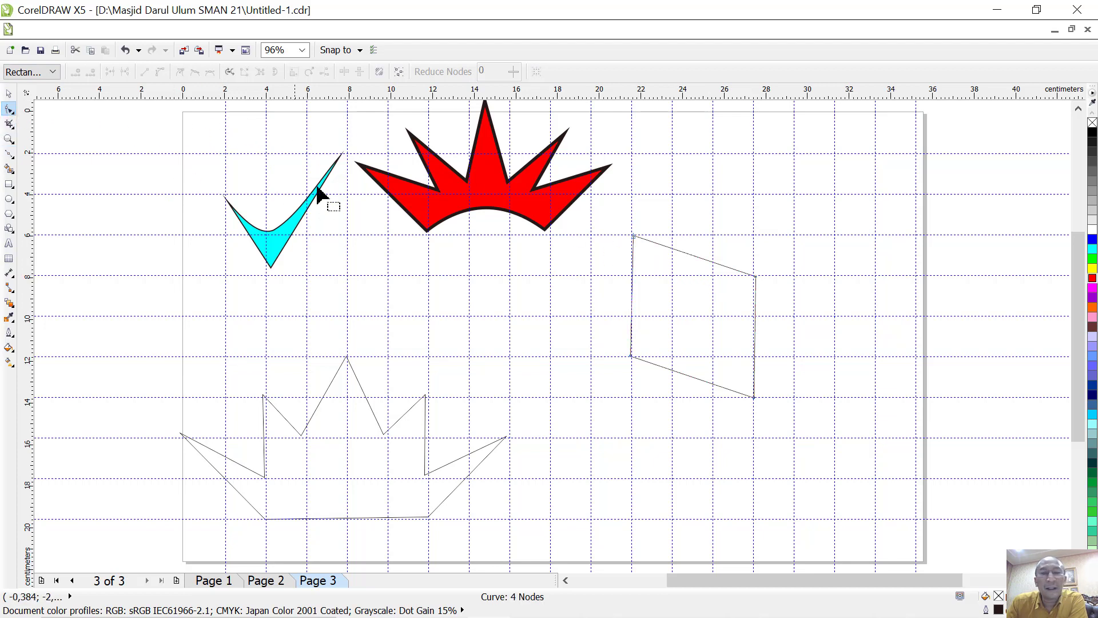
left_click(691, 254)
left_click(161, 72)
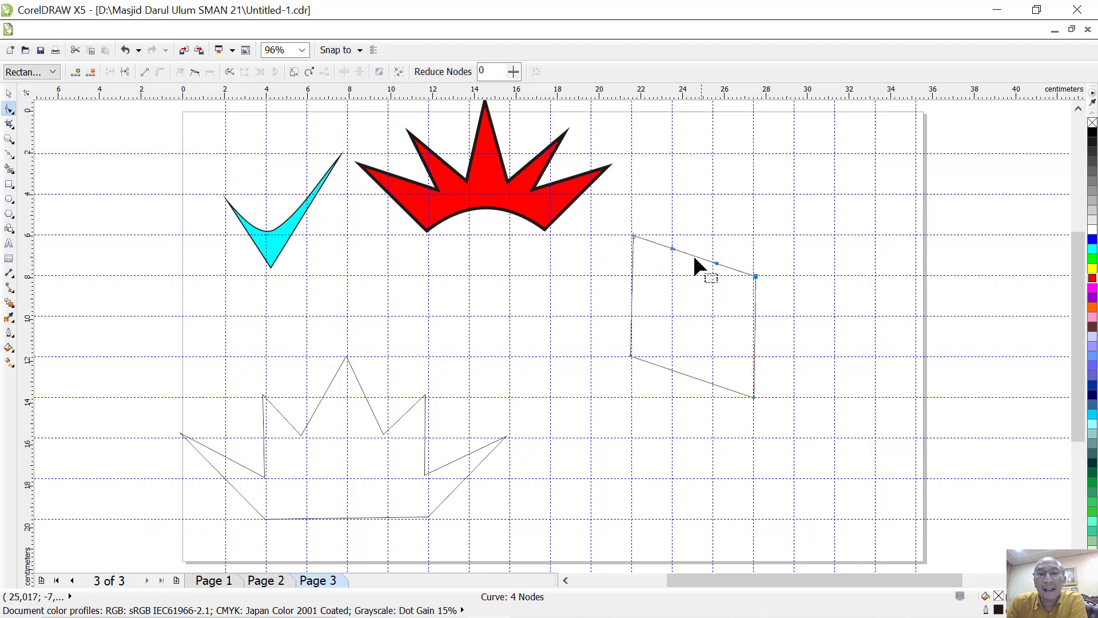
left_click_drag(694, 263, 705, 251)
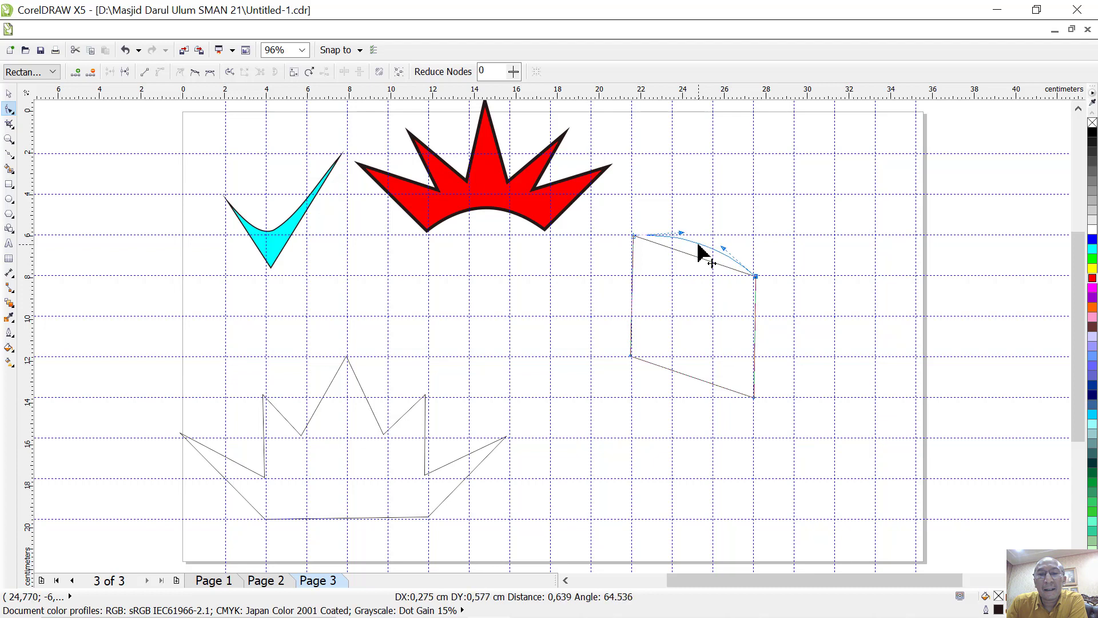
Step: Convert the quadrilateral's lower edge to a curve and bend it upward to match the upper edge's arc
left_click(686, 375)
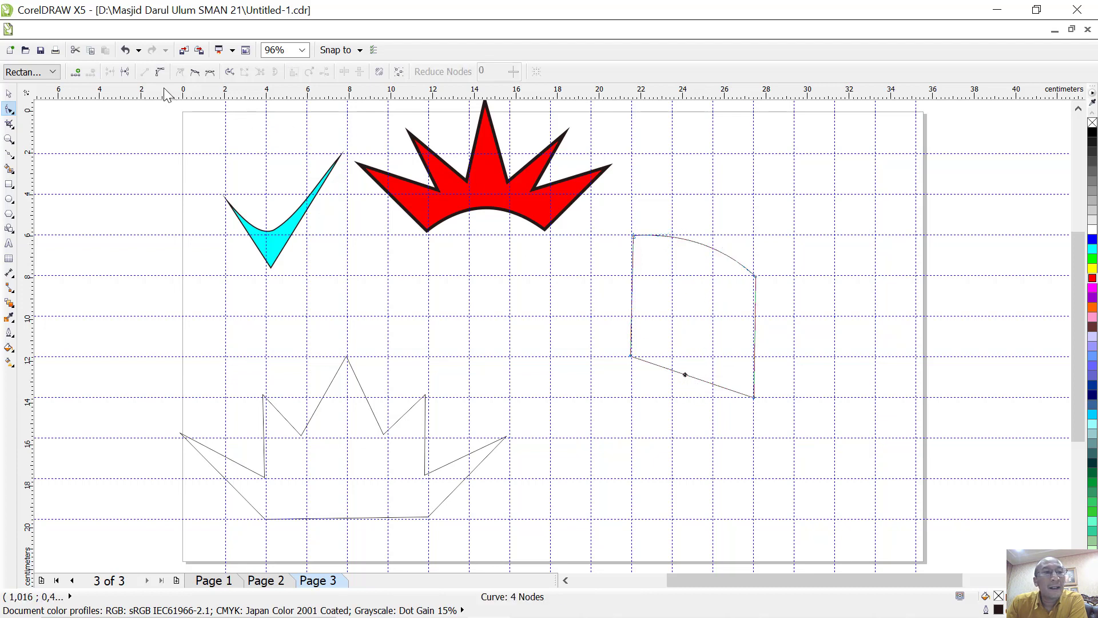
left_click(160, 72)
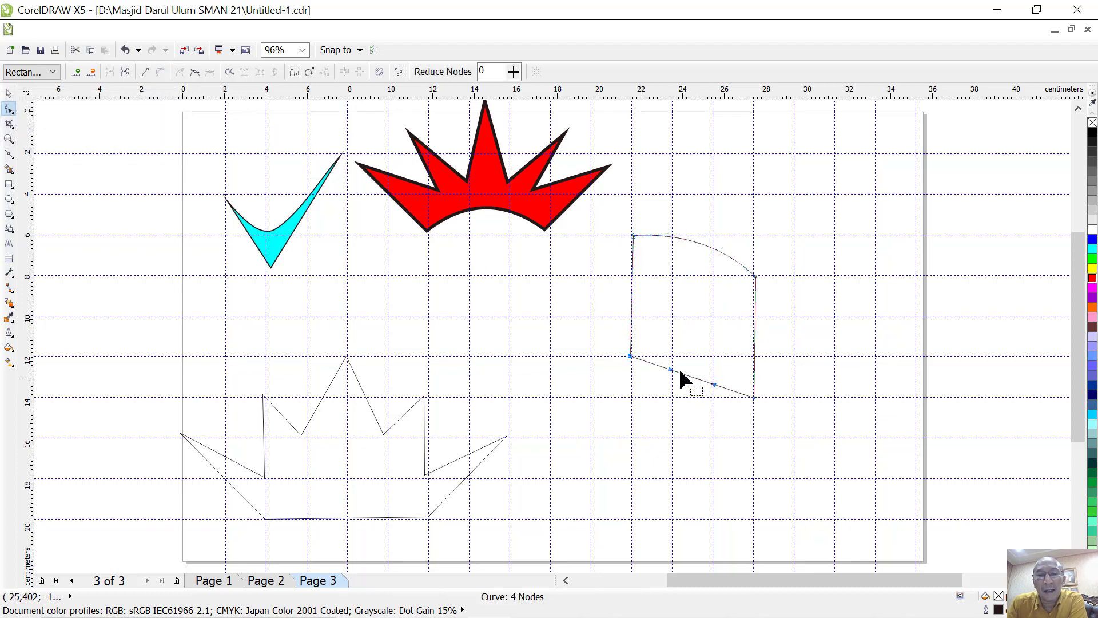
left_click_drag(688, 375, 694, 371)
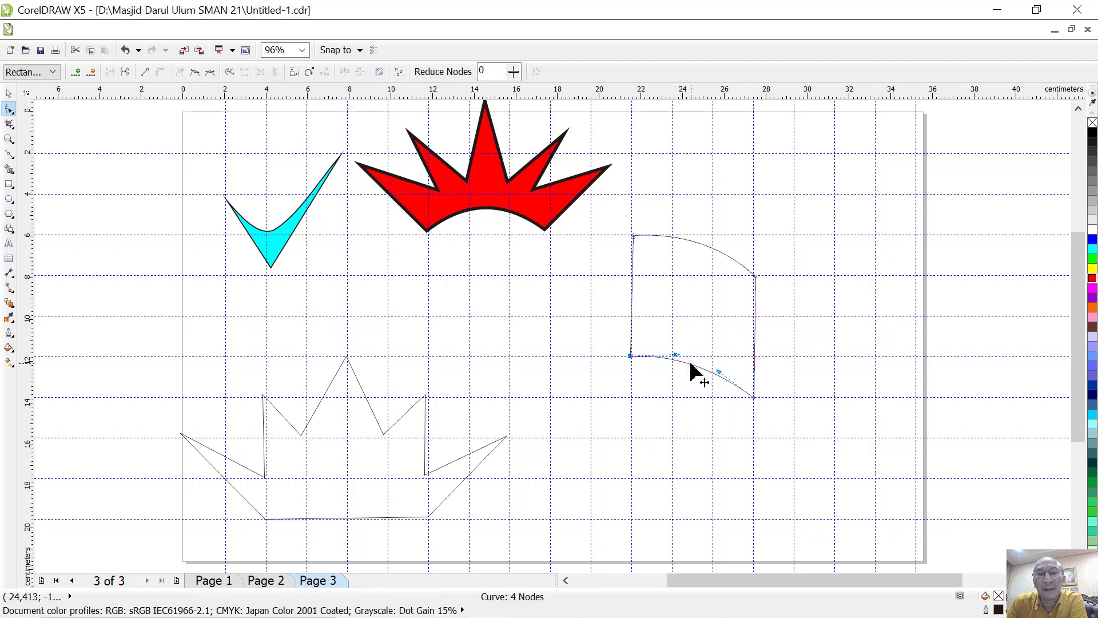
Step: Fill the curved four-sided shape with magenta and set its outline width to 1.5 mm
left_click(9, 93)
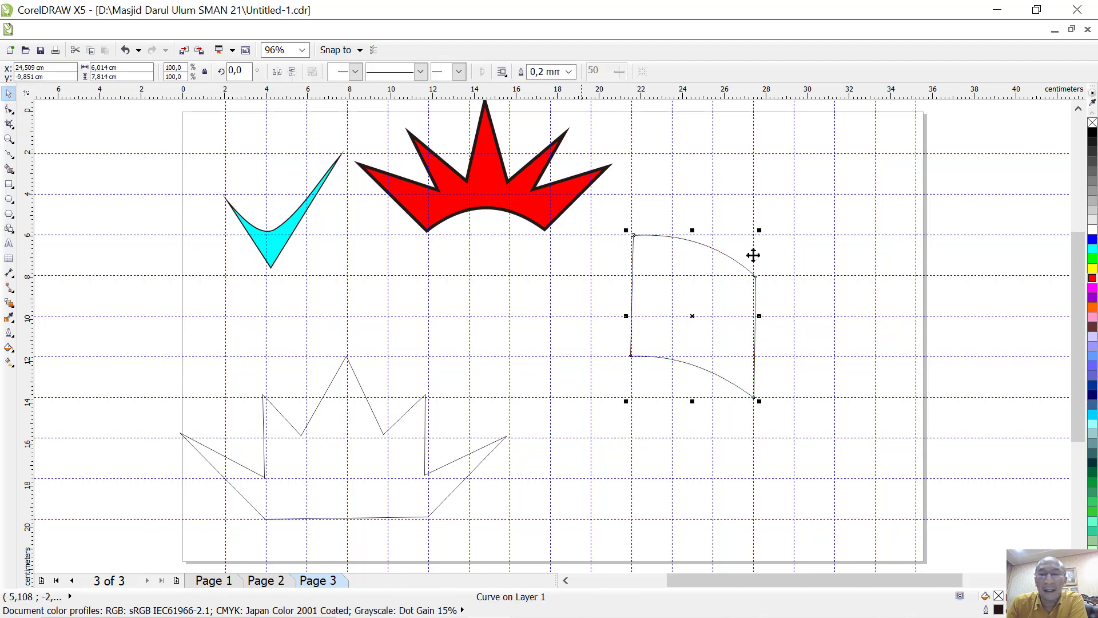
left_click(1093, 287)
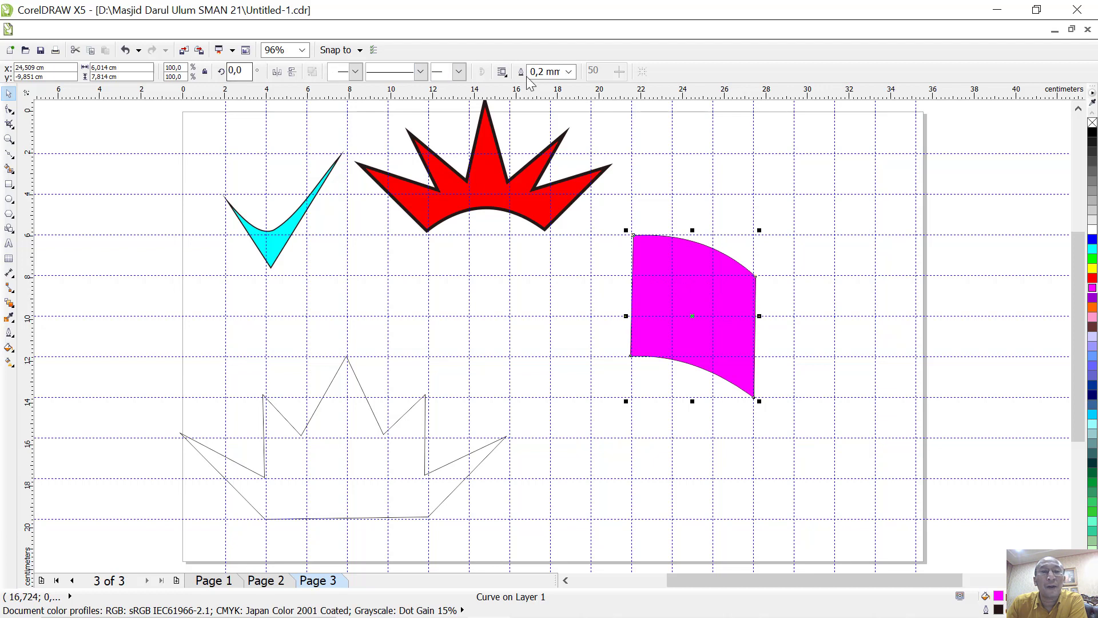
left_click(569, 71)
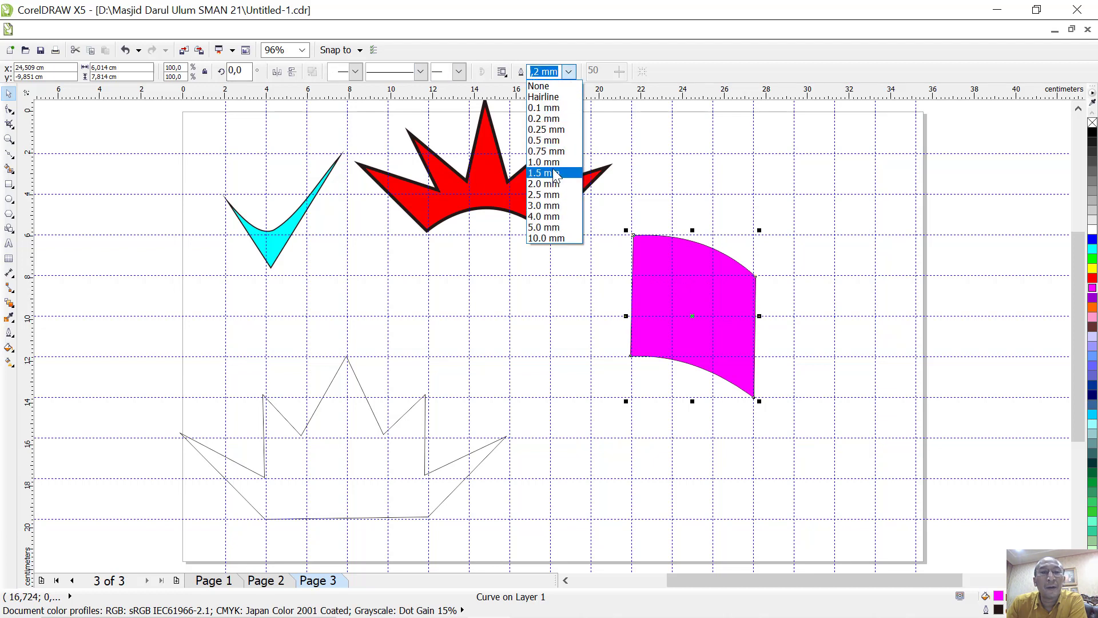
left_click(553, 170)
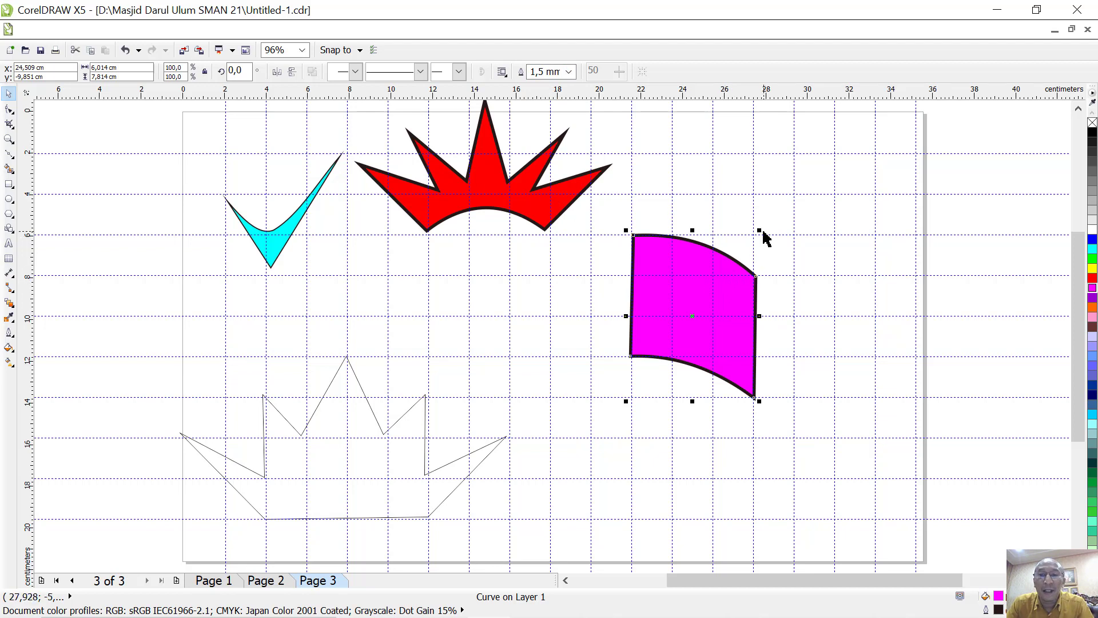
Step: Try a concentric green copy of the magenta shape at about 79% scale, and delete it
left_click_drag(761, 233, 755, 251)
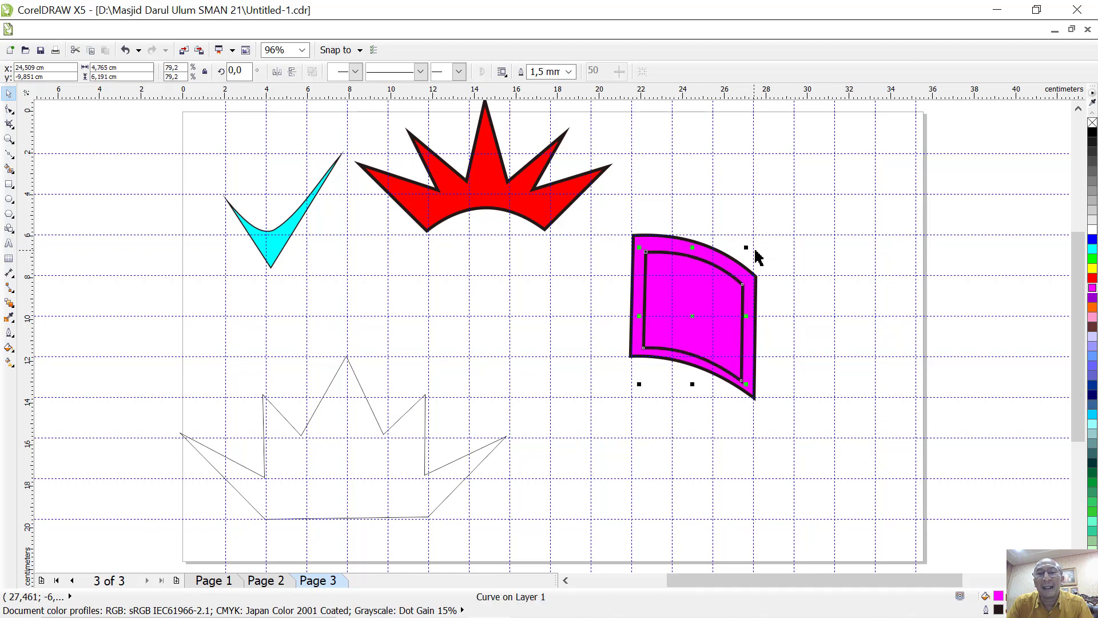
left_click(1093, 260)
left_click_drag(703, 299, 766, 210)
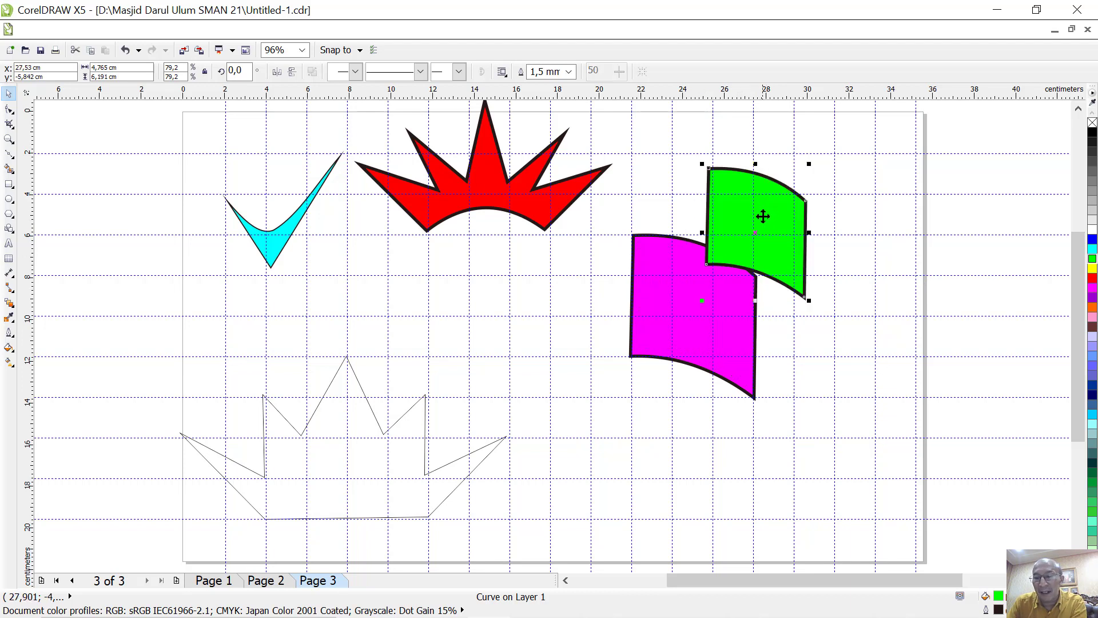
key("Delete")
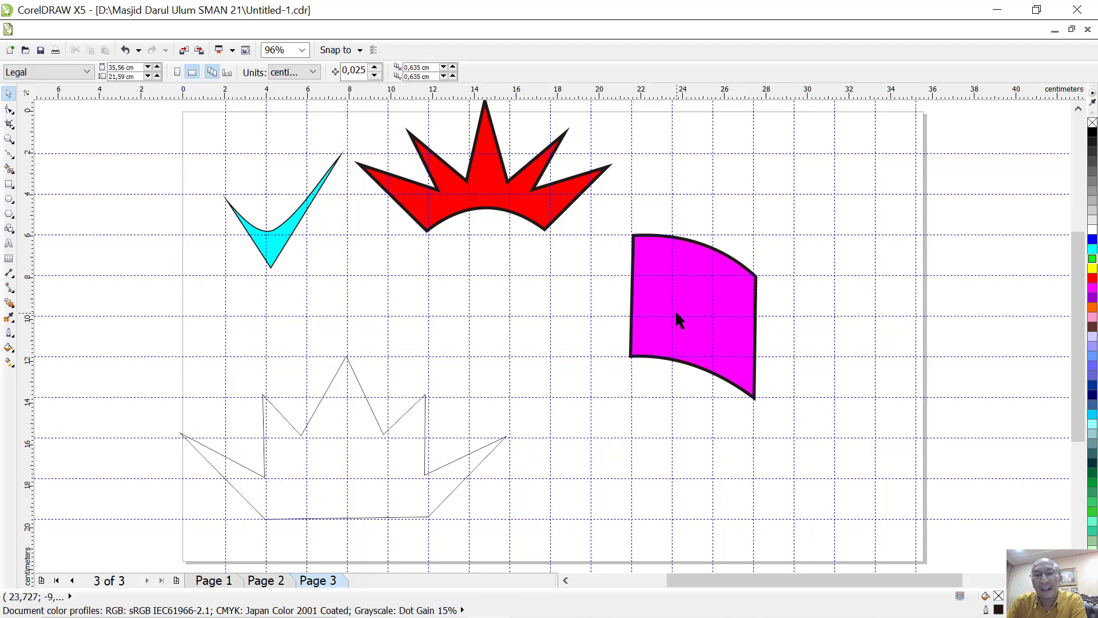
Step: Try placing a cyan copy, scaled to about 82%, inside the magenta shape, and delete it
left_click_drag(678, 313, 846, 351)
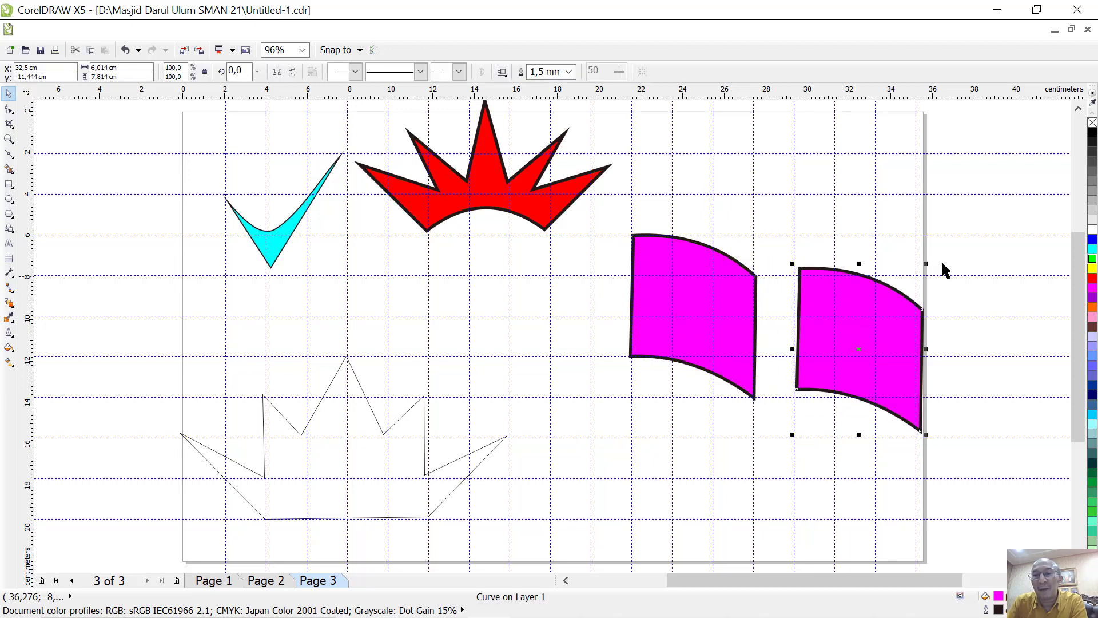
left_click_drag(926, 263, 901, 295)
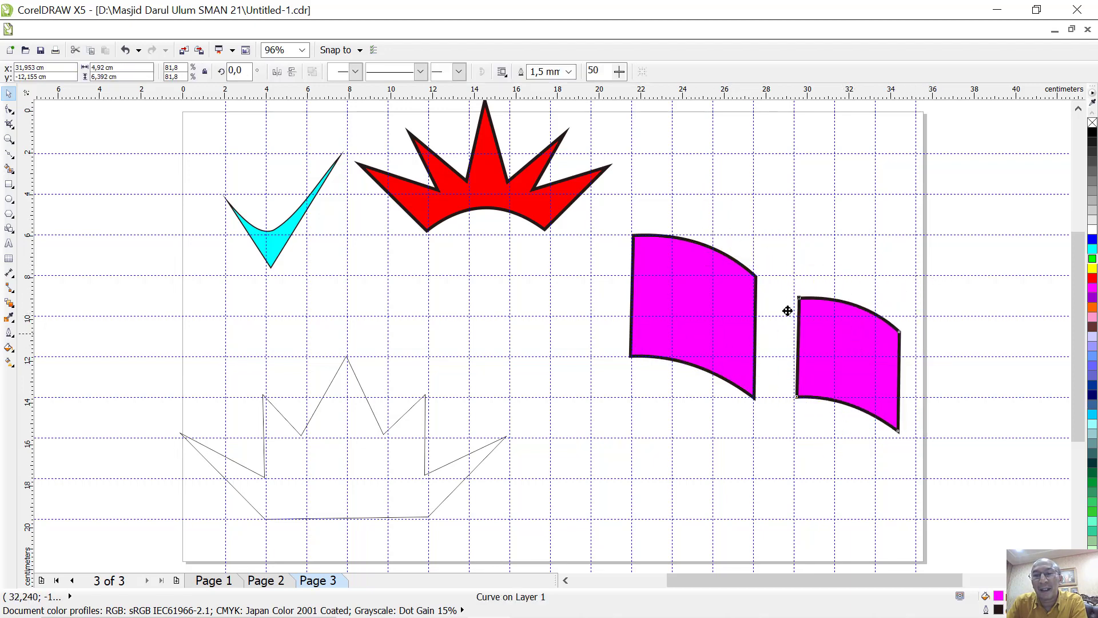
left_click_drag(704, 285, 700, 284)
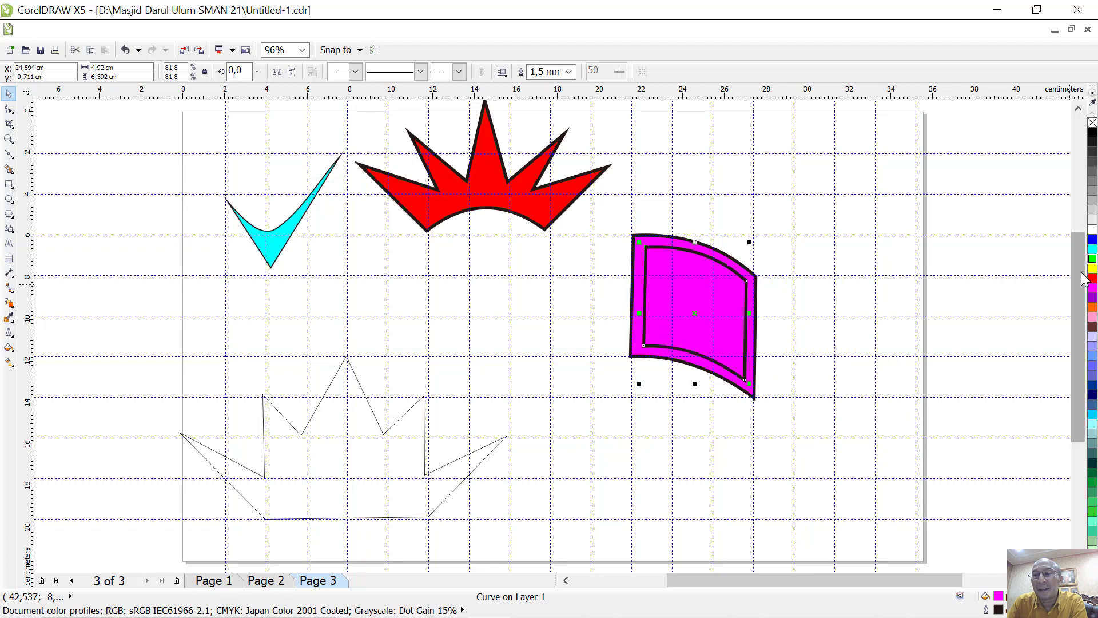
left_click(1093, 249)
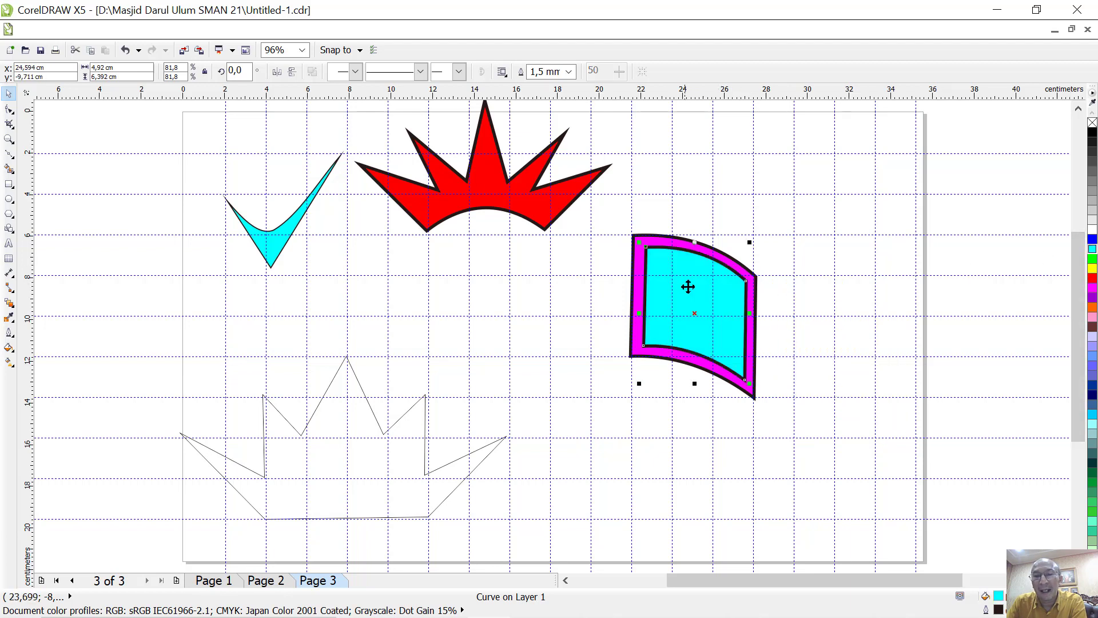
left_click(788, 309)
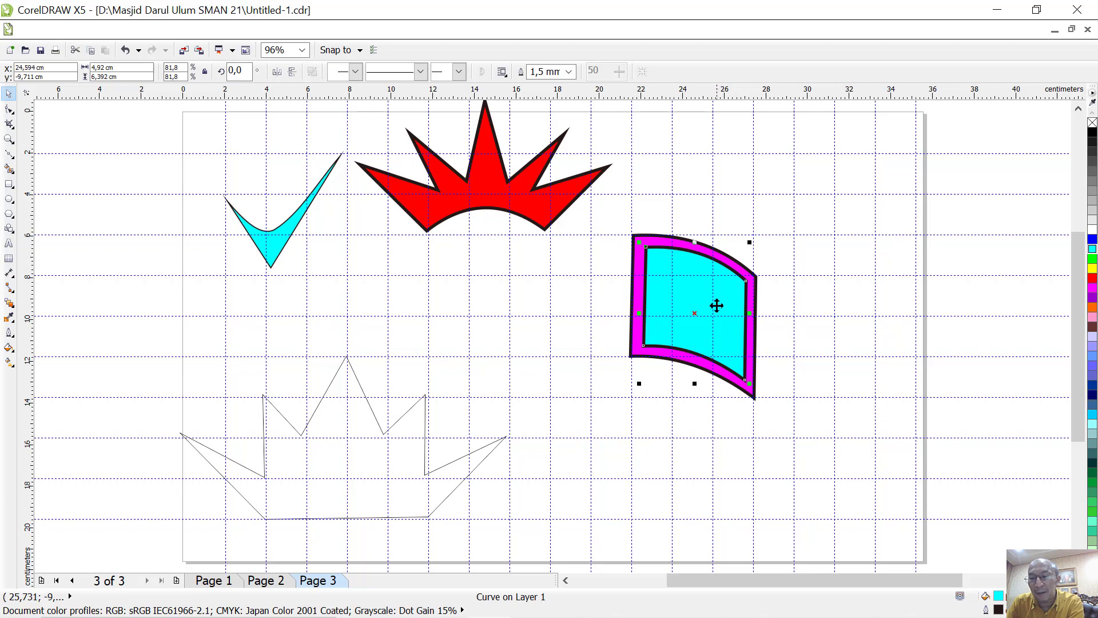
key("Delete")
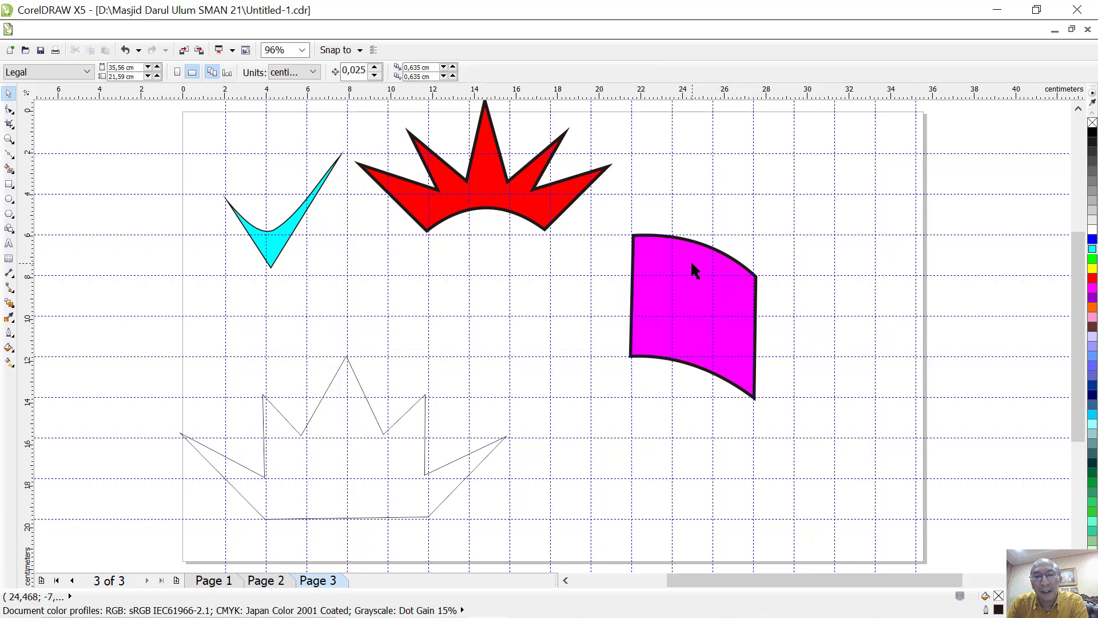
Step: Place a yellow inner copy about 4.6 cm wide and 5.5 cm tall, centred within the magenta shape
left_click(694, 266)
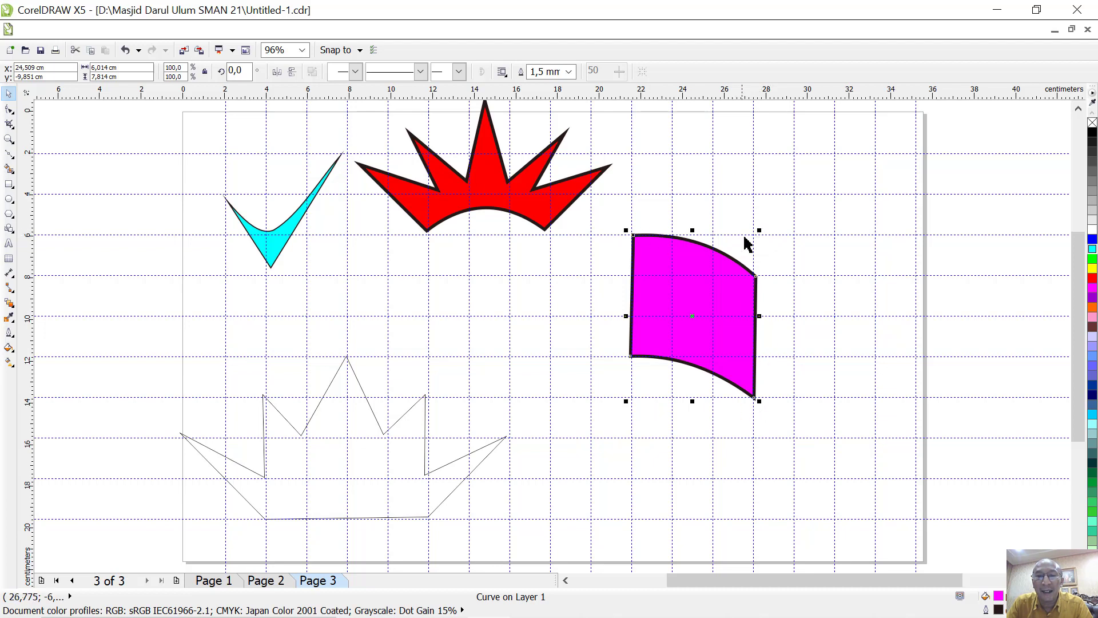
left_click_drag(759, 230, 745, 250)
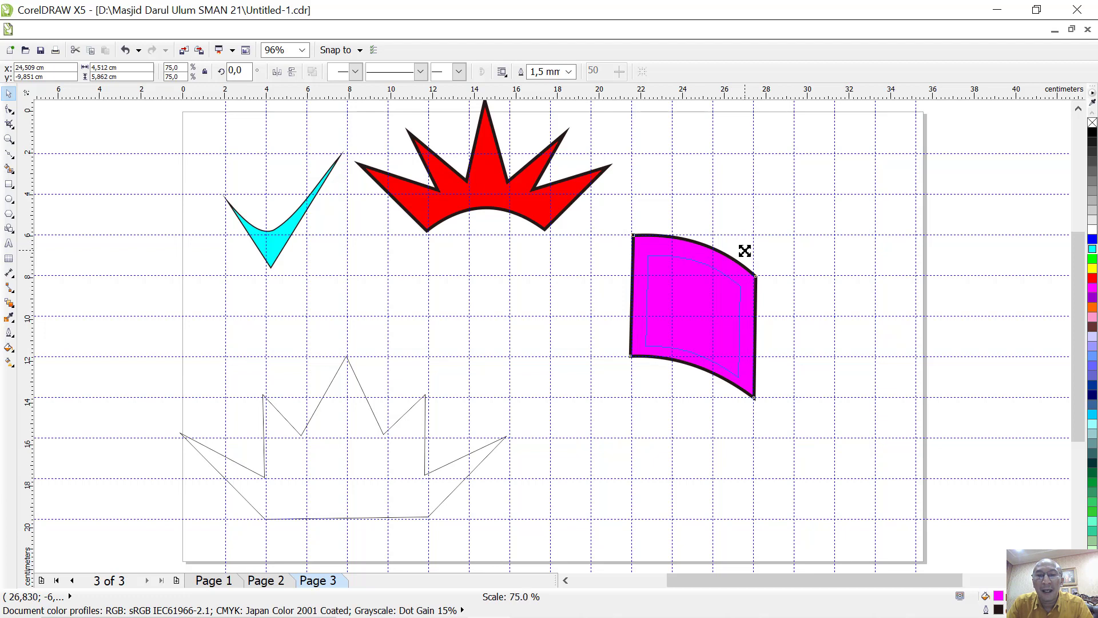
left_click_drag(745, 251, 743, 252)
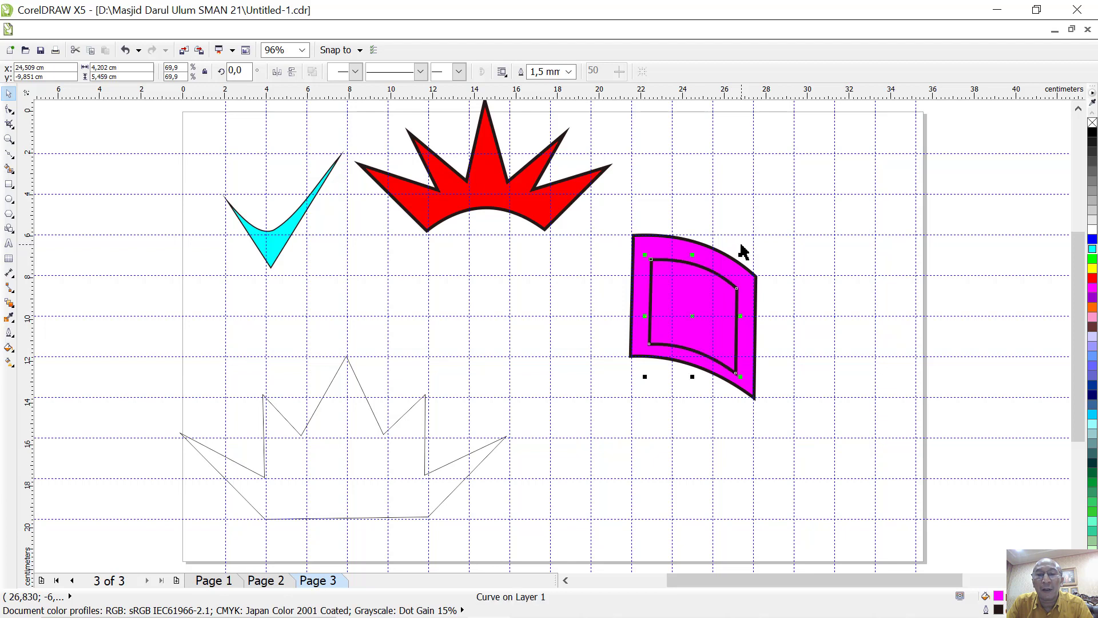
left_click(777, 233)
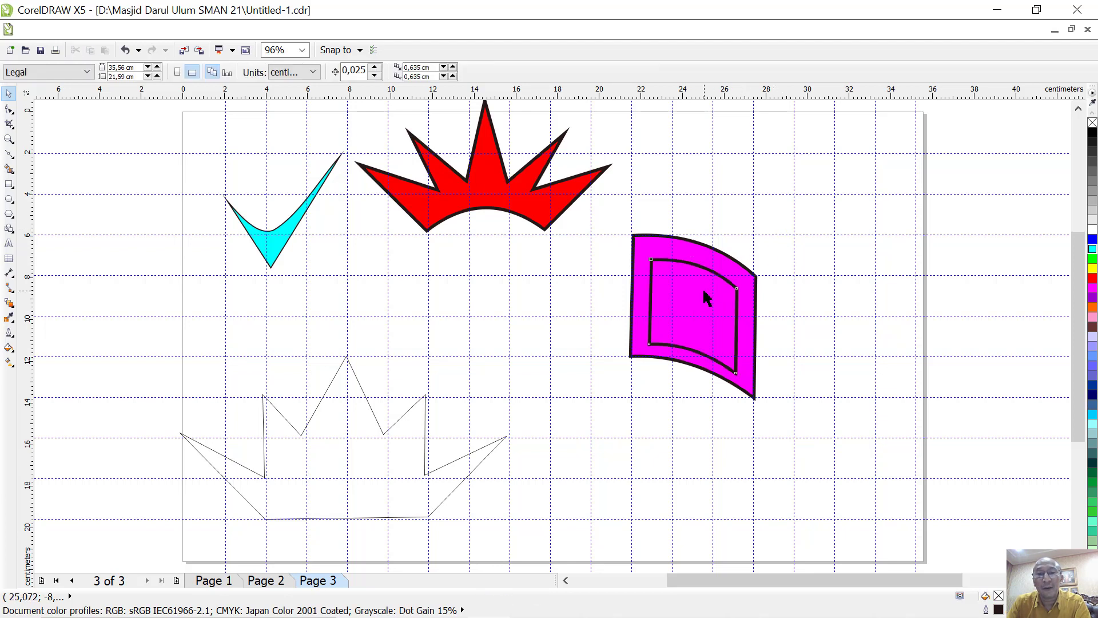
left_click_drag(708, 289, 745, 307)
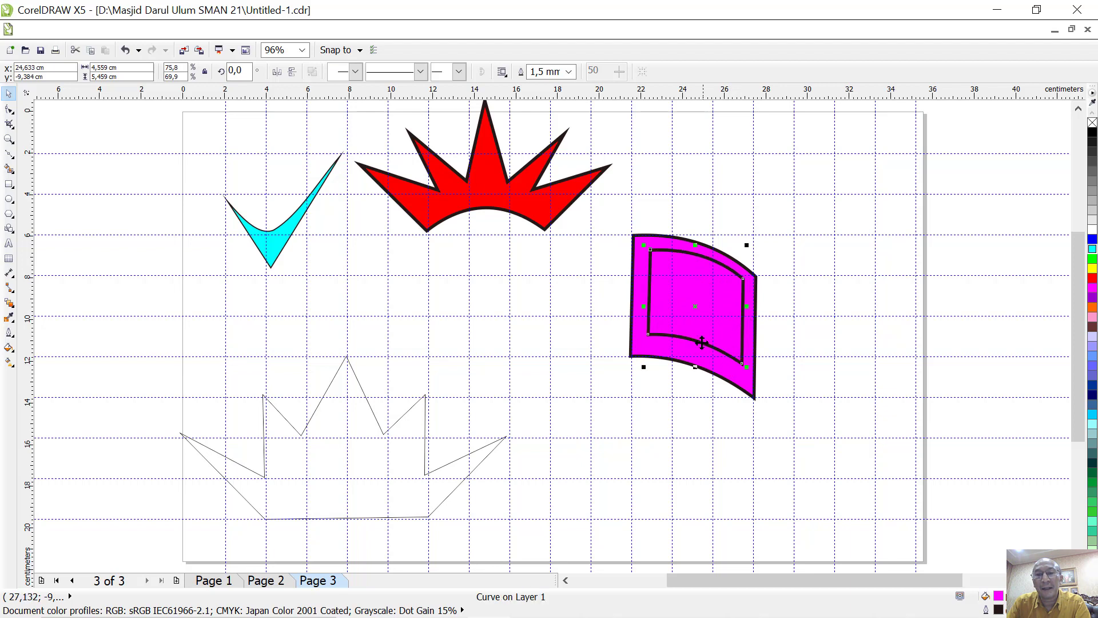
left_click_drag(696, 341, 694, 347)
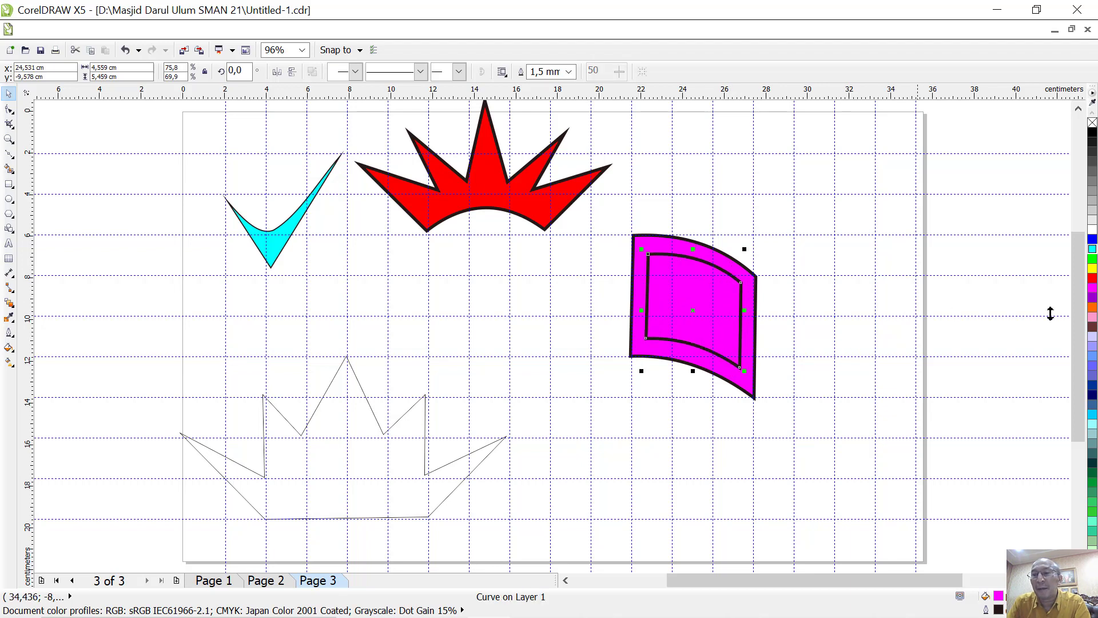
left_click(1092, 269)
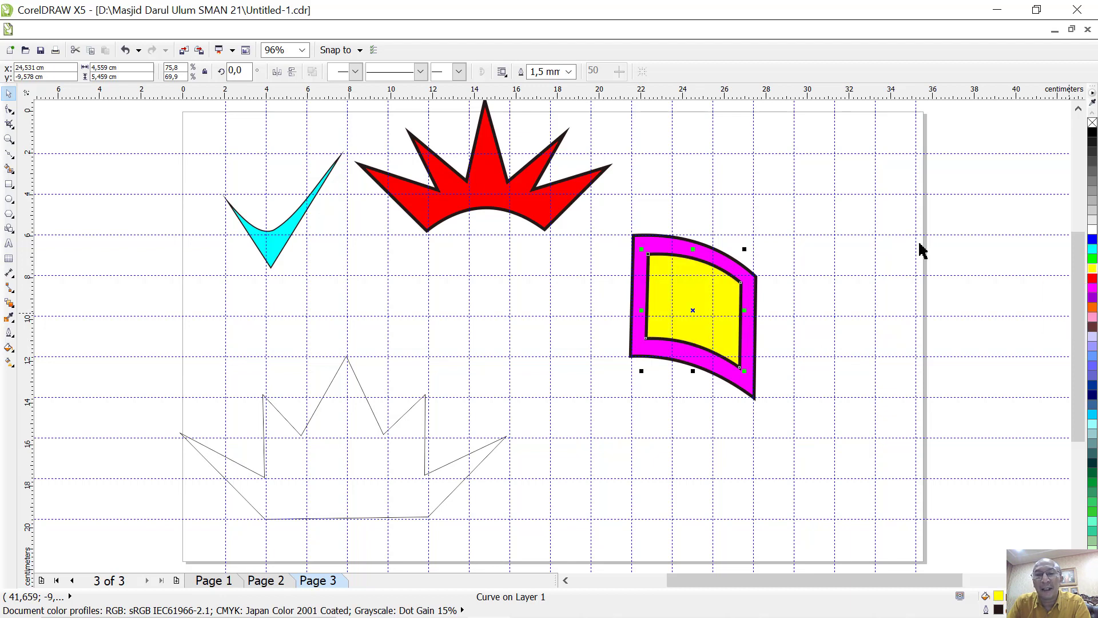
Step: Duplicate the magenta shape and its yellow inner shape together directly below the originals
left_click(613, 216)
left_click_drag(612, 212, 797, 443)
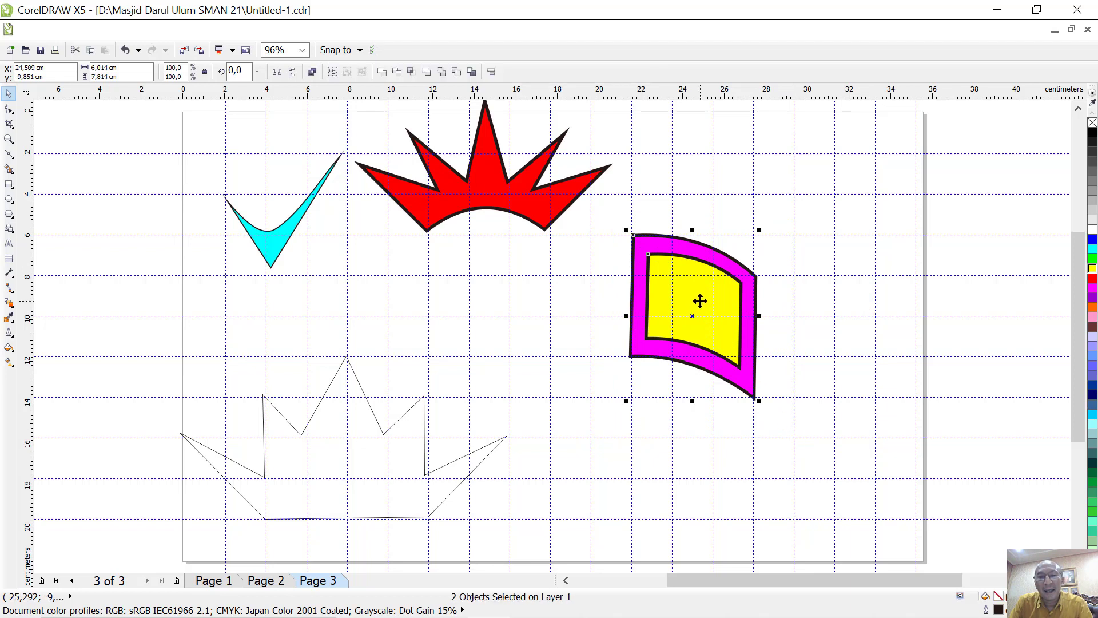
left_click_drag(697, 300, 680, 436)
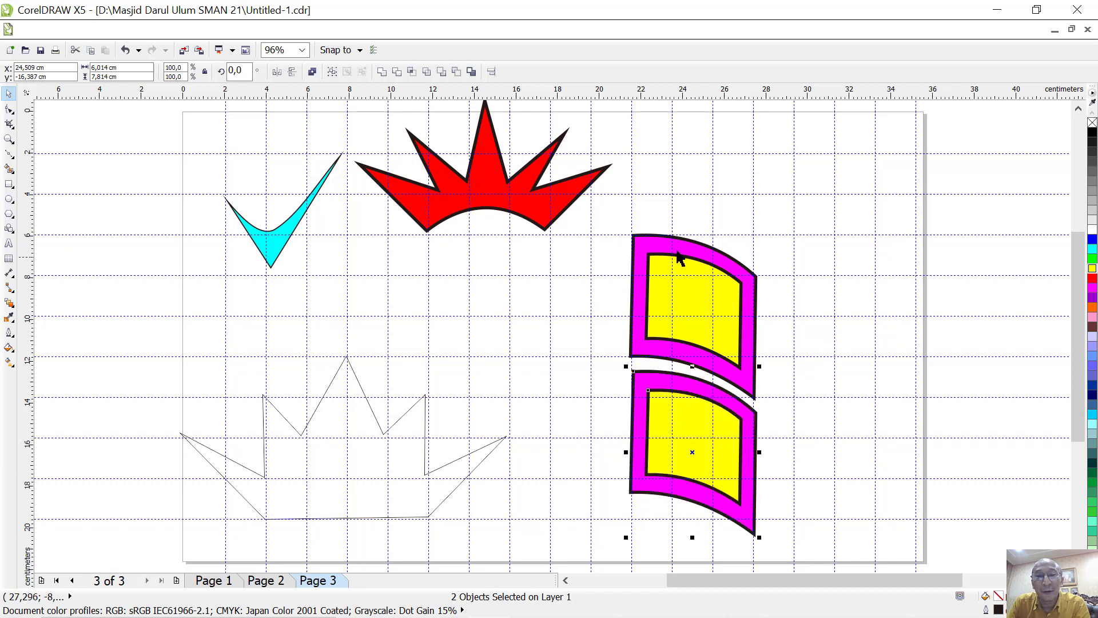
Step: Duplicate both stacked magenta and yellow panels beside the originals, and mirror the copies horizontally and vertically
left_click_drag(608, 213, 817, 554)
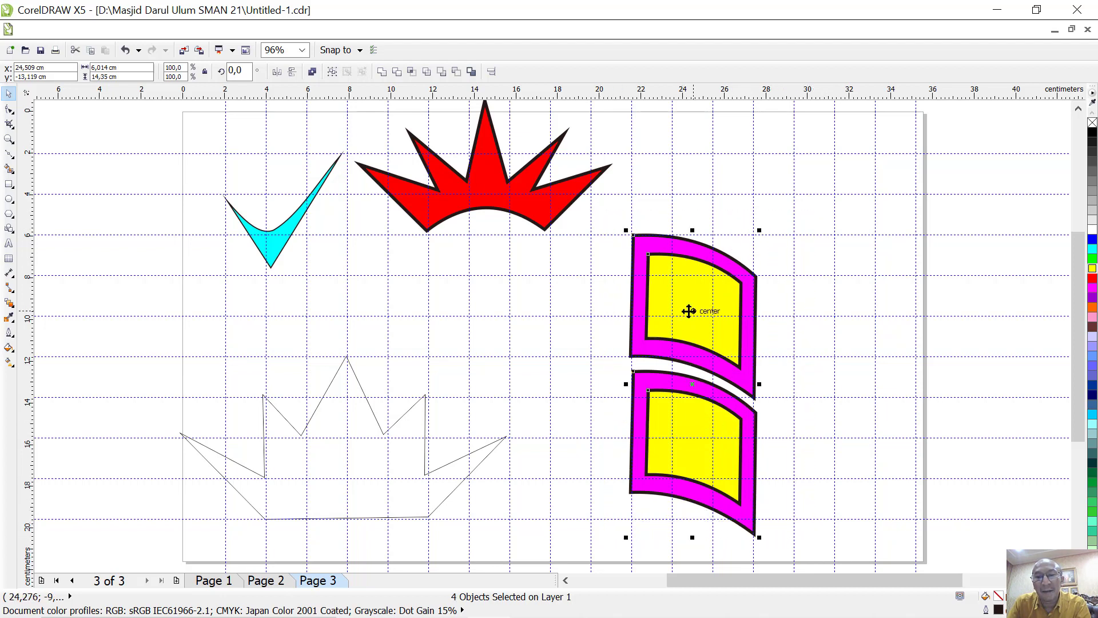
left_click_drag(689, 311, 833, 355)
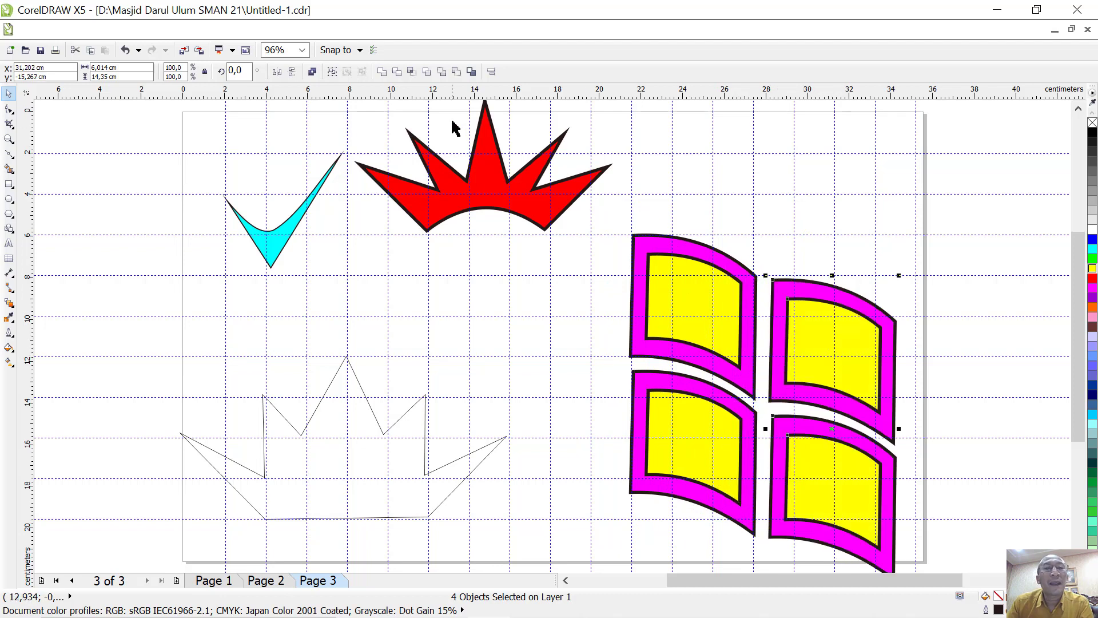
left_click(289, 73)
left_click(277, 72)
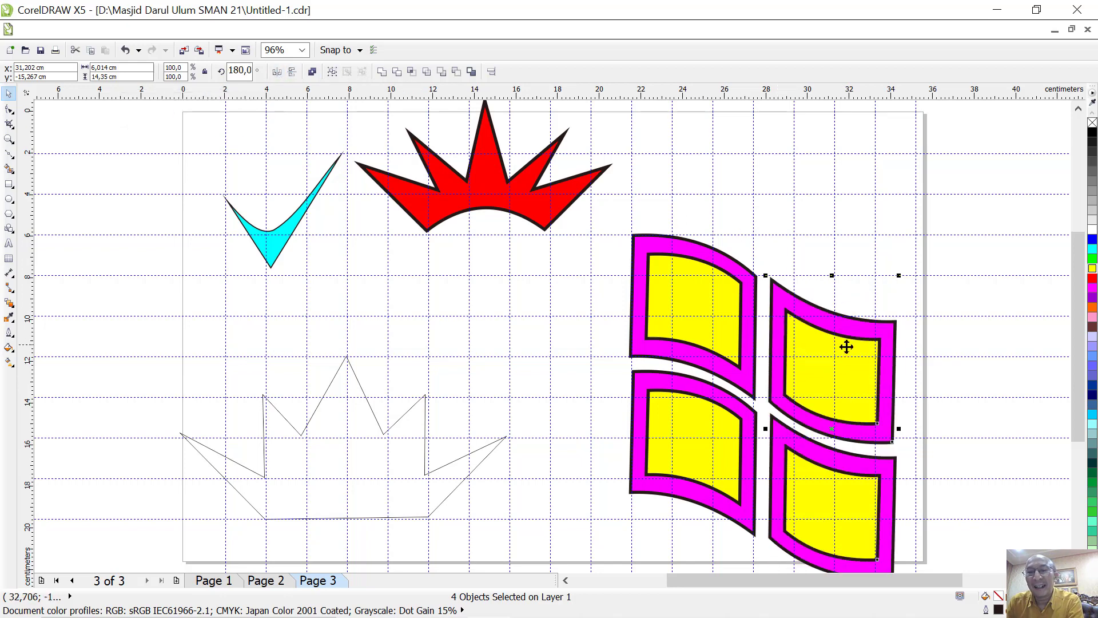
Step: Delete the mirrored panels, the lower panel and the yellow inner shape, keeping only the original magenta shape
key("Delete")
left_click(692, 416)
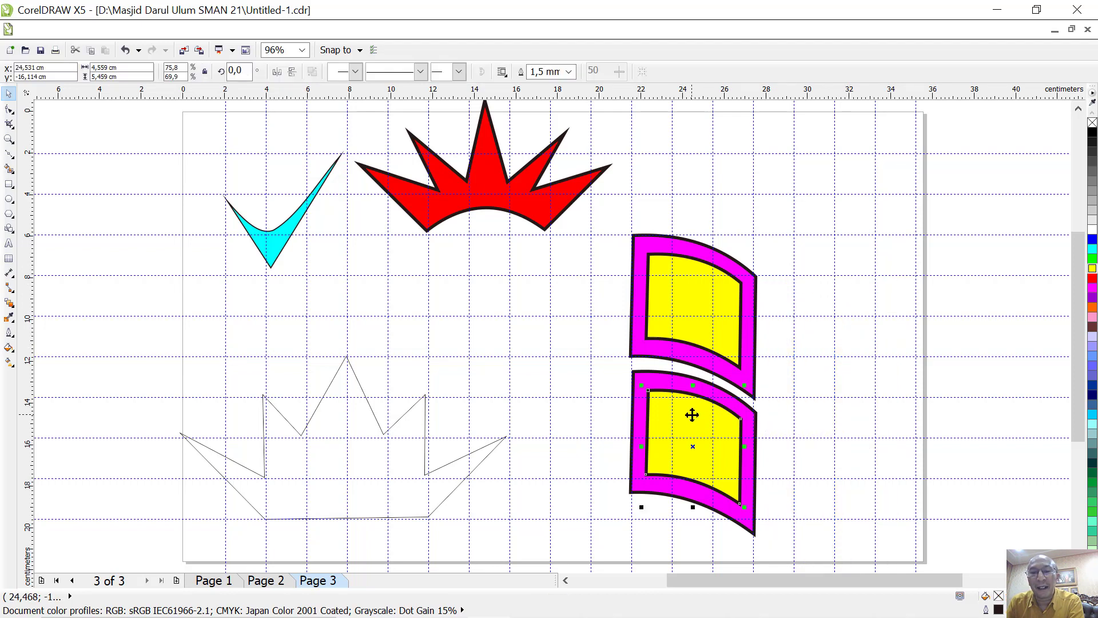
key("Delete")
left_click(703, 417)
key("Delete")
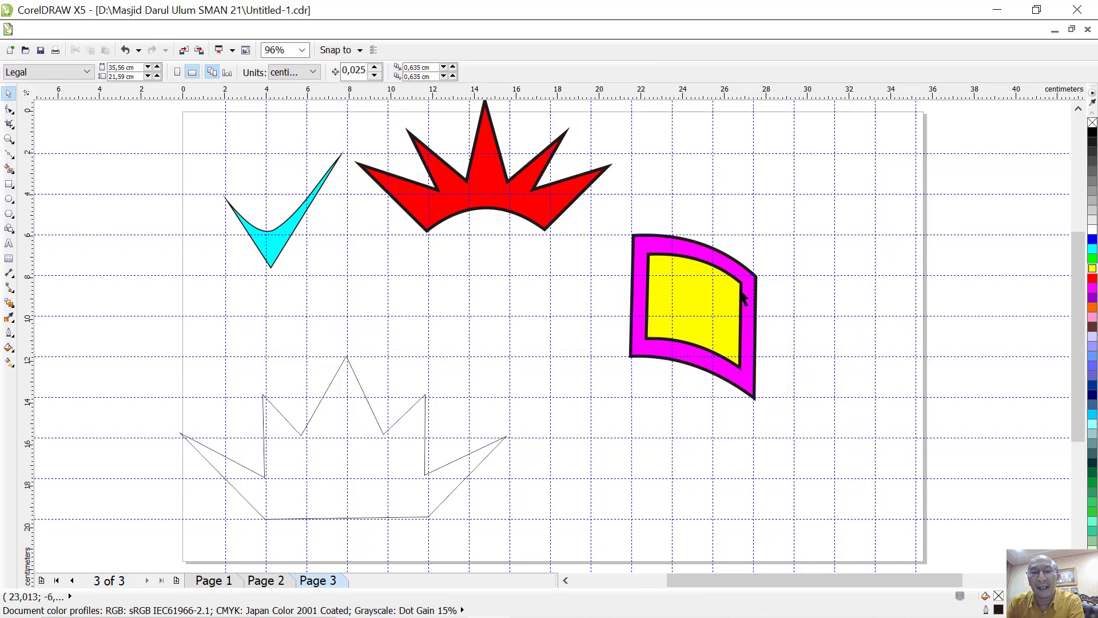
left_click(710, 292)
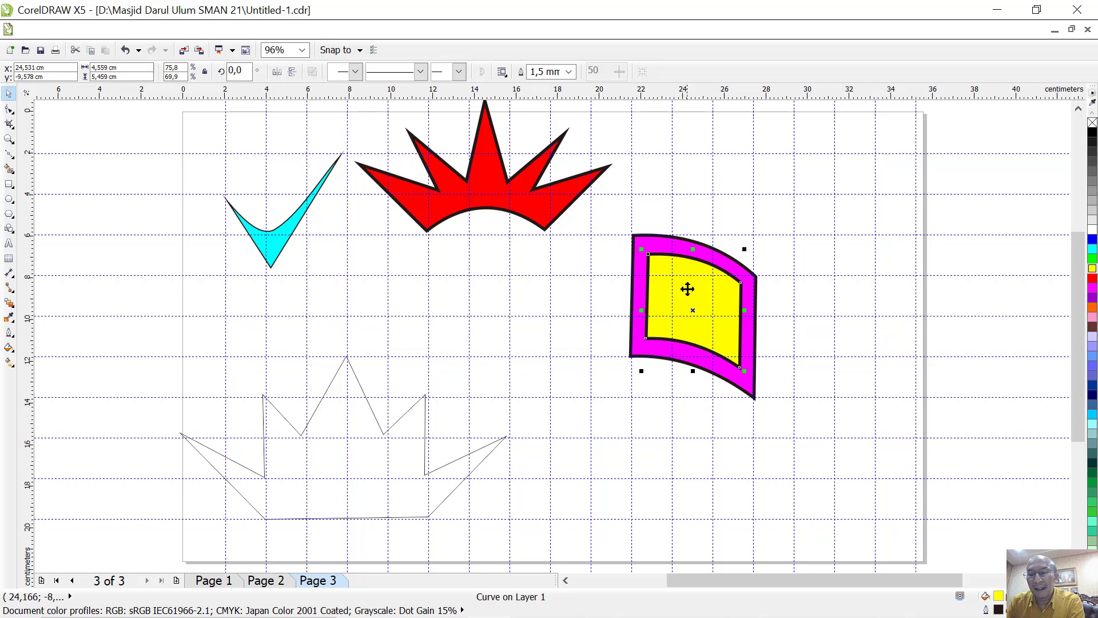
key("Delete")
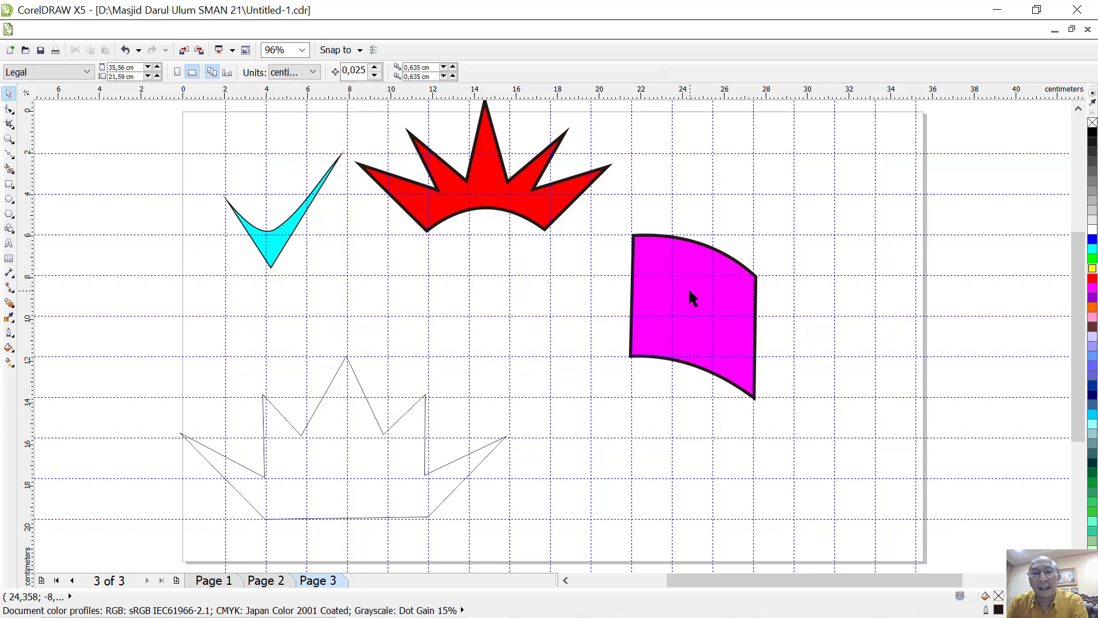
Step: Create a green inner copy of the magenta shape at about 81% scale, and adjust its position to leave an even magenta border
left_click(690, 288)
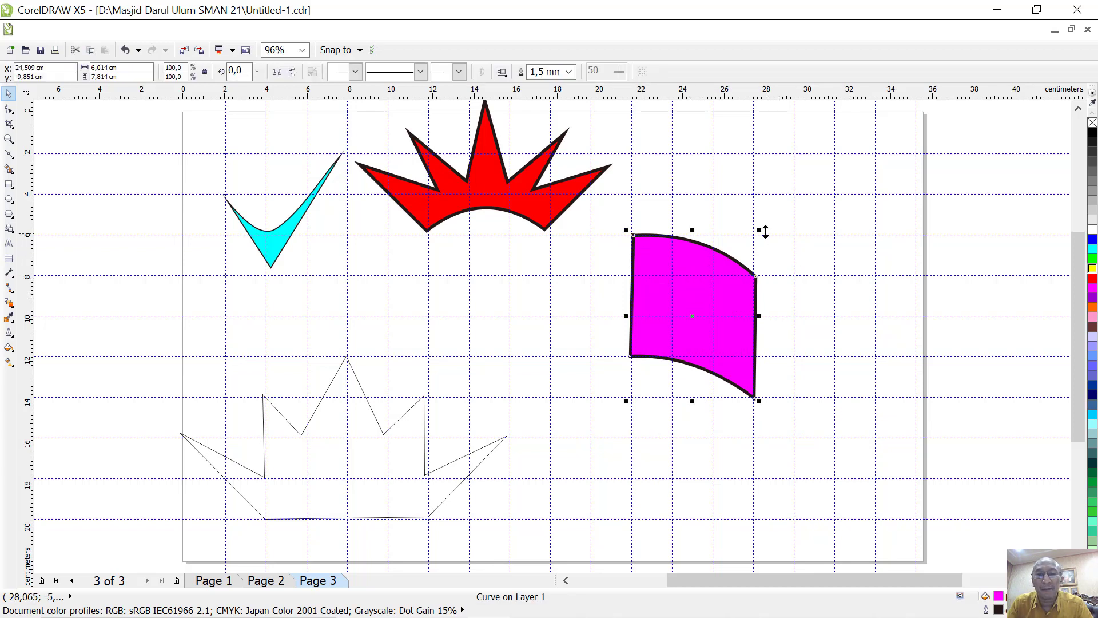
left_click_drag(759, 231, 751, 246)
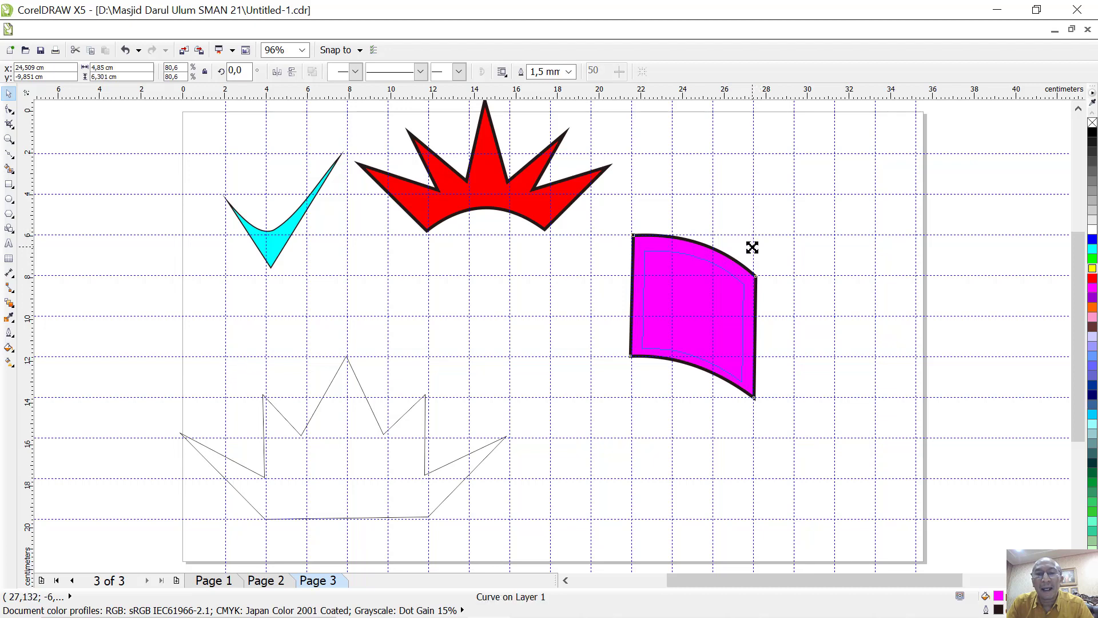
left_click(1092, 259)
left_click_drag(699, 288, 700, 280)
left_click(712, 310)
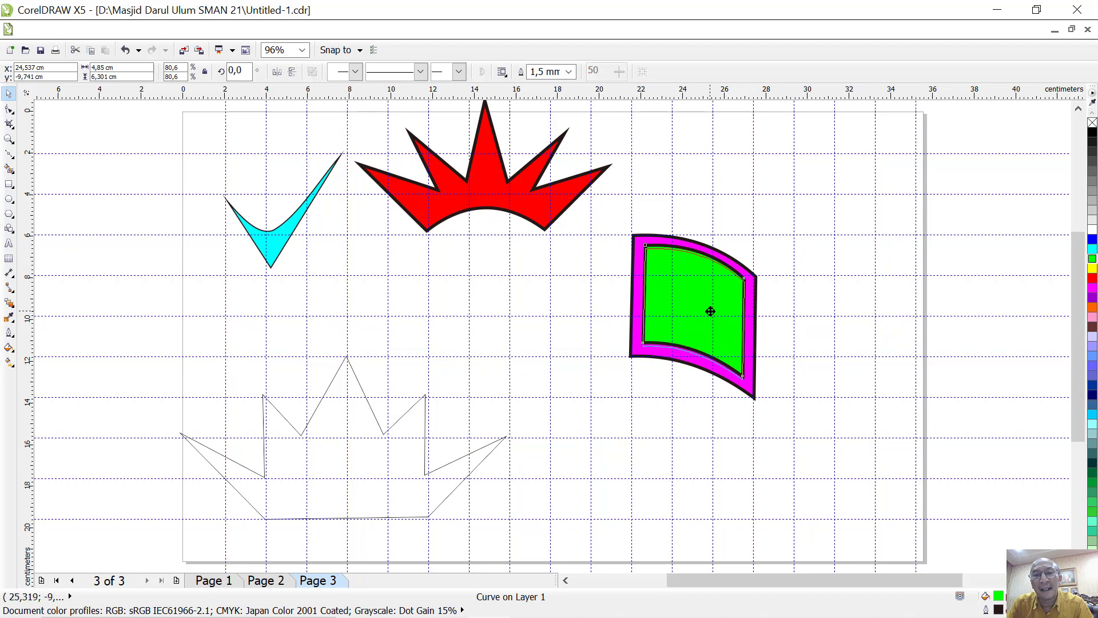
left_click(748, 250)
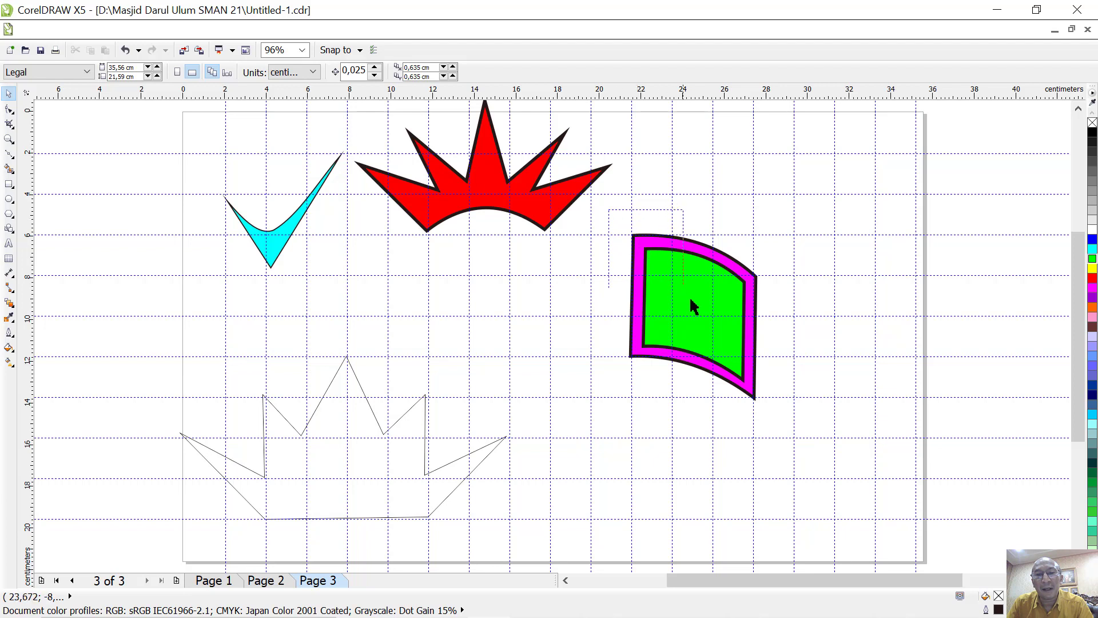
Step: Duplicate the magenta shape and its green inner shape together directly below the originals
left_click_drag(690, 300, 787, 417)
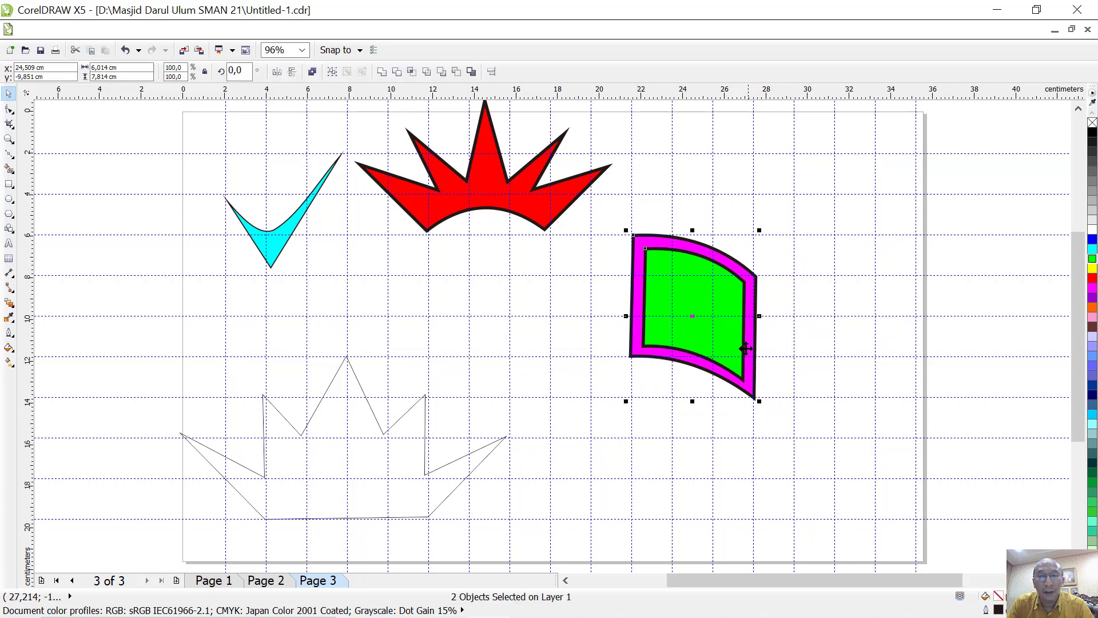
left_click_drag(696, 294, 693, 433)
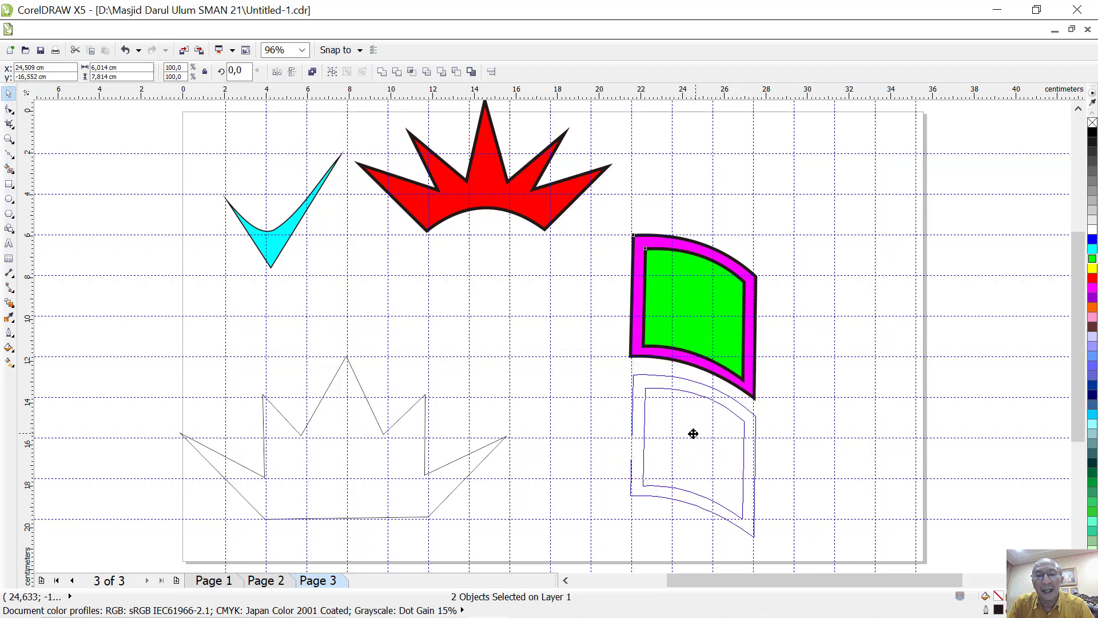
left_click_drag(693, 433, 693, 434)
right_click(693, 433)
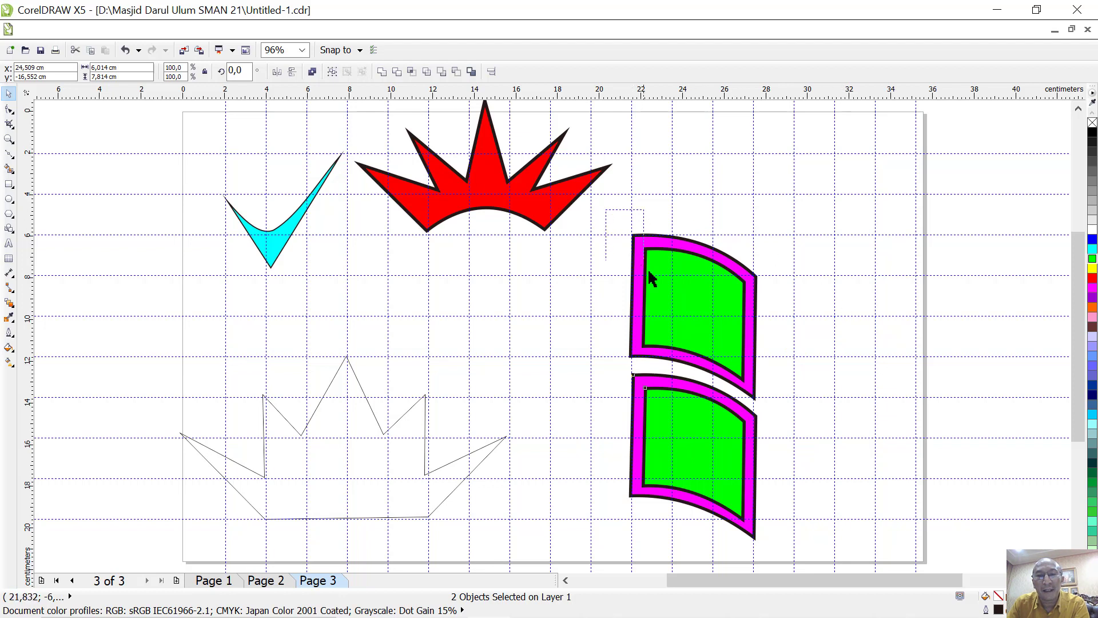
Step: Duplicate both stacked magenta and green panels beside the originals, slightly lower, and mirror the copies vertically and horizontally
left_click_drag(649, 271, 799, 557)
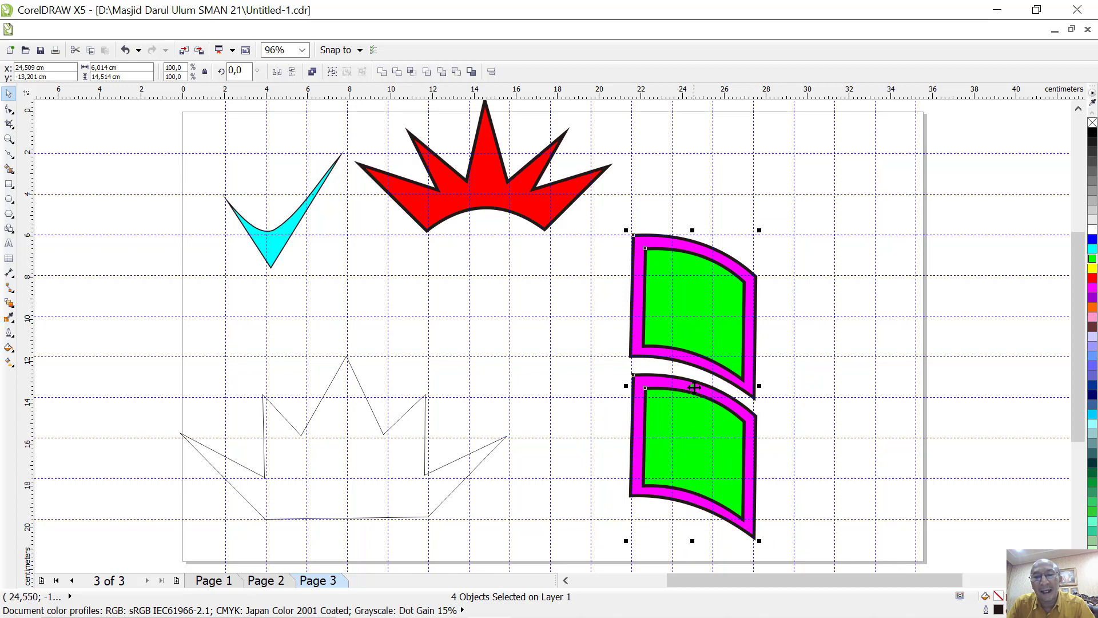
left_click_drag(693, 388, 830, 427)
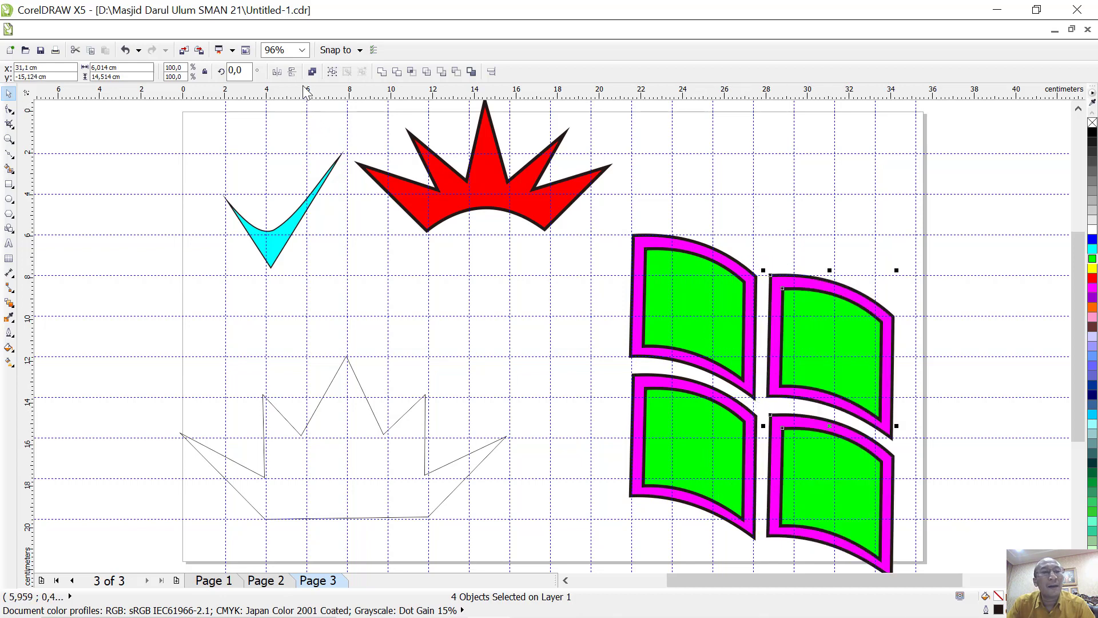
left_click(292, 72)
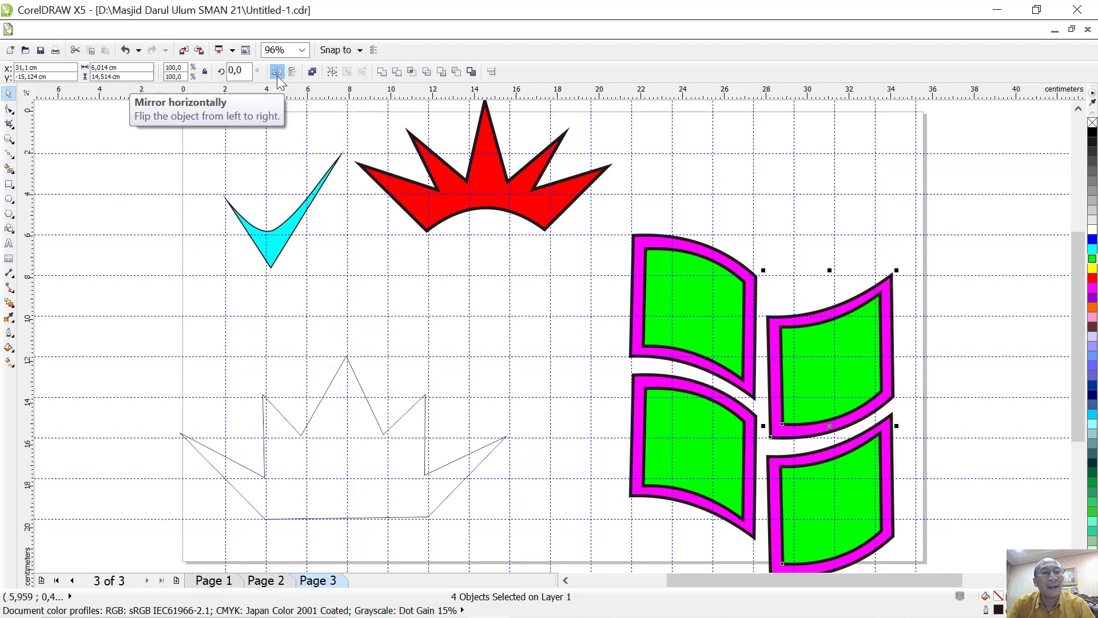
left_click(277, 72)
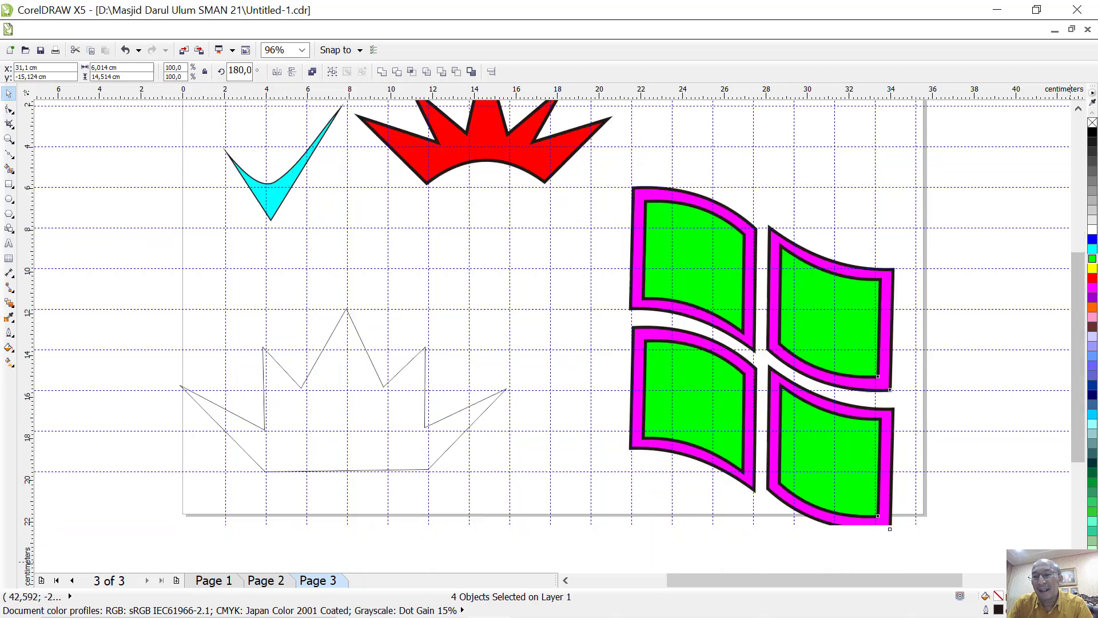
Step: Scale the whole four-panel arrangement down to about 7.6 by 9.9 cm, and move it across the page's right edge near the top
scroll(572, 332, "down", 1)
left_click_drag(609, 169, 791, 396)
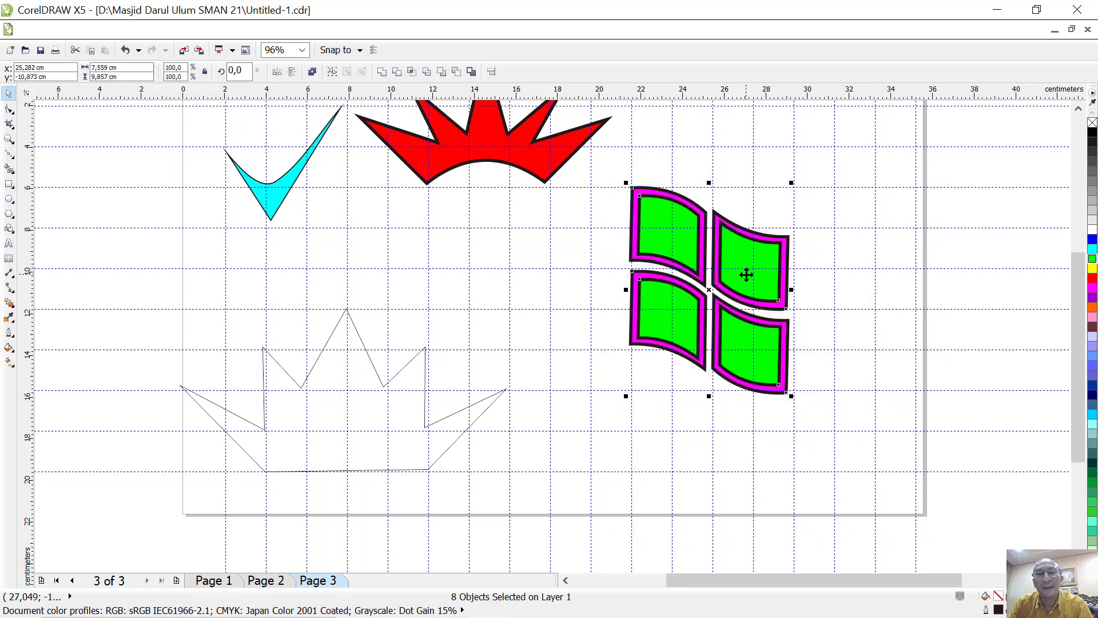
left_click_drag(747, 274, 989, 175)
left_click(980, 131)
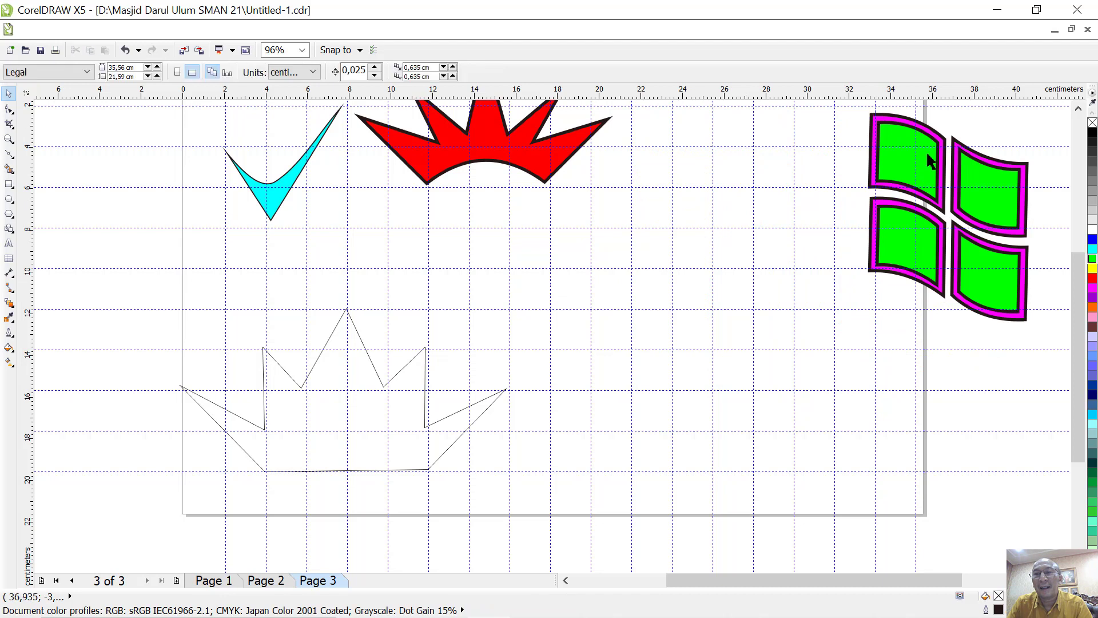
Step: Recolour the window's inner shapes: upper right yellow, lower left red and lower right blue
left_click(994, 195)
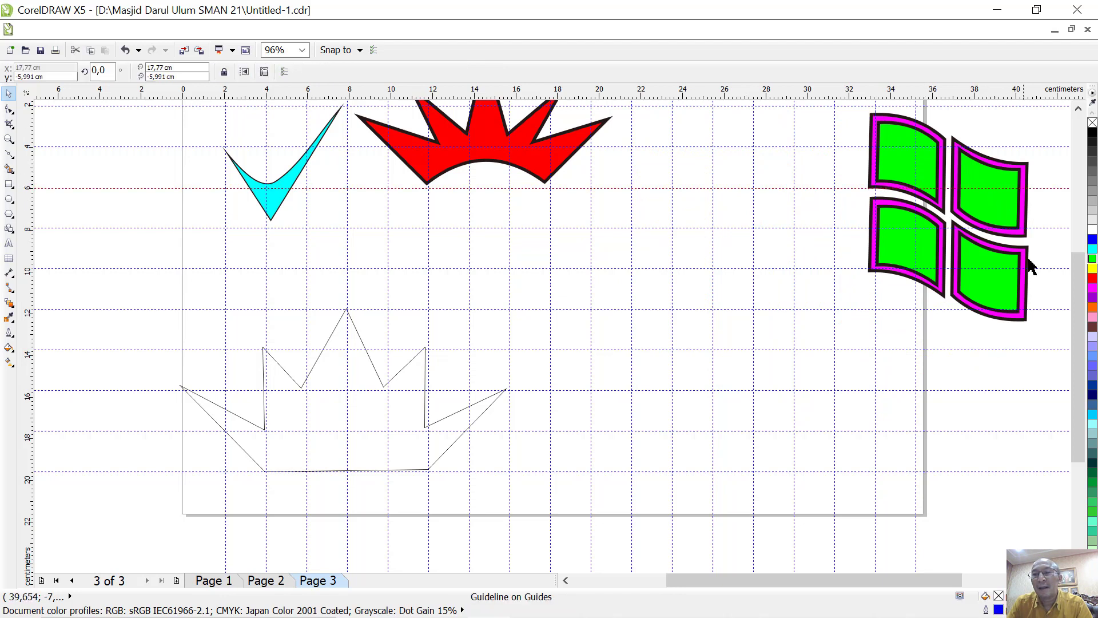
left_click(994, 181)
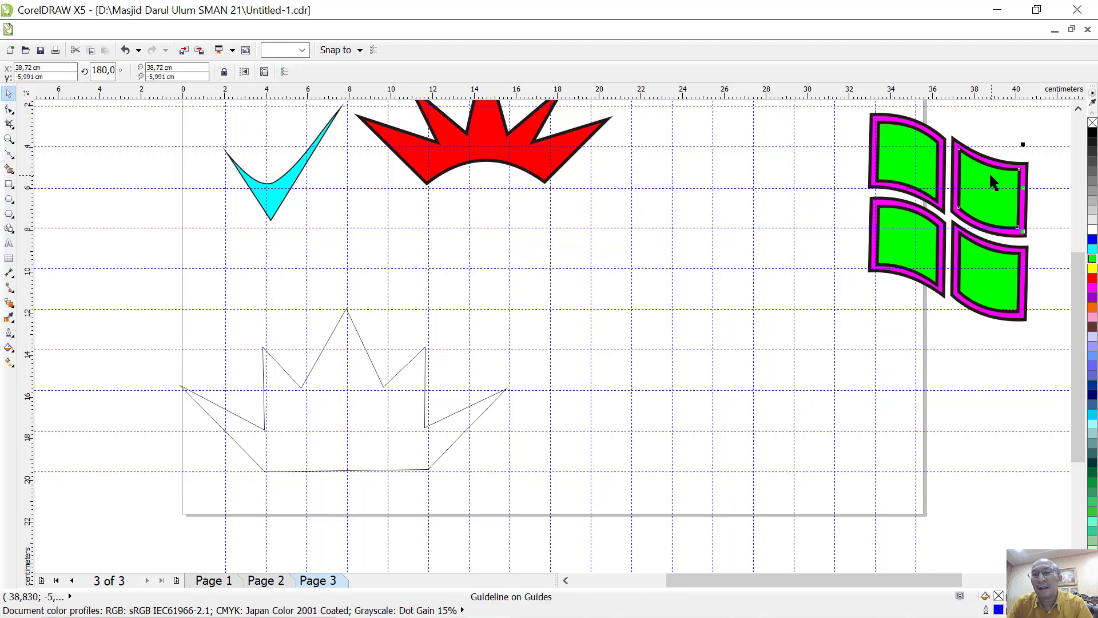
left_click(1092, 268)
left_click(922, 261)
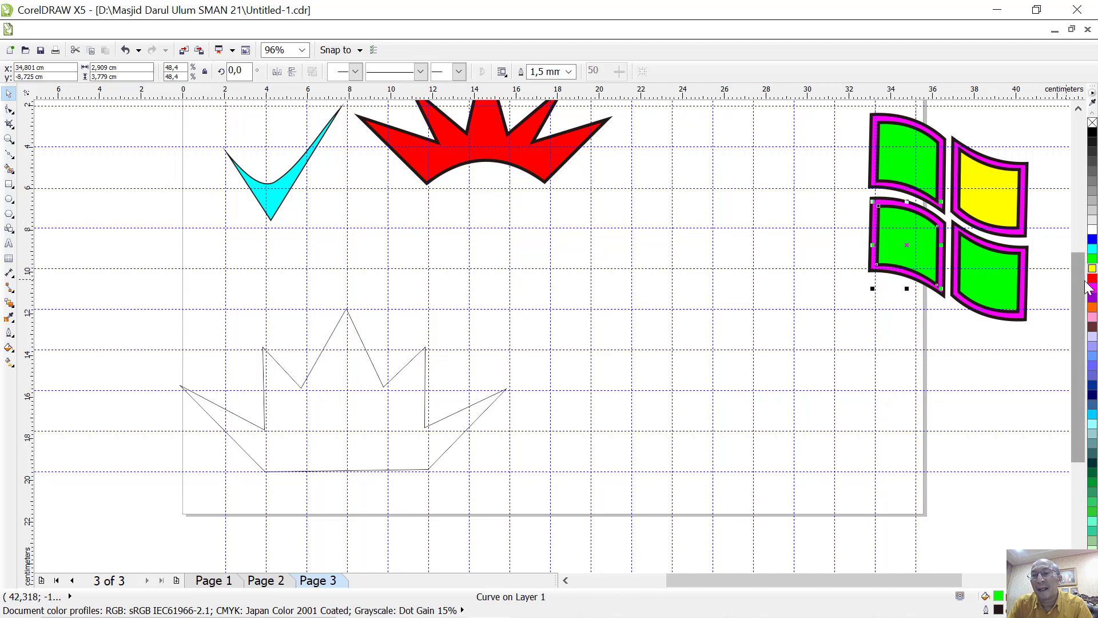
left_click(1092, 278)
left_click(1019, 278)
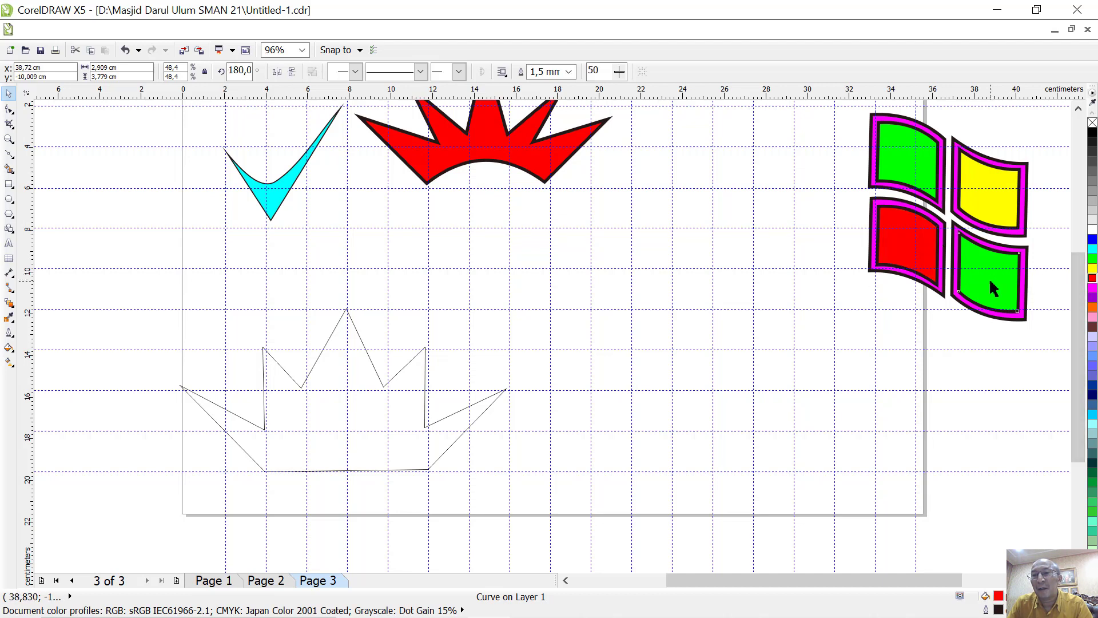
left_click(1092, 240)
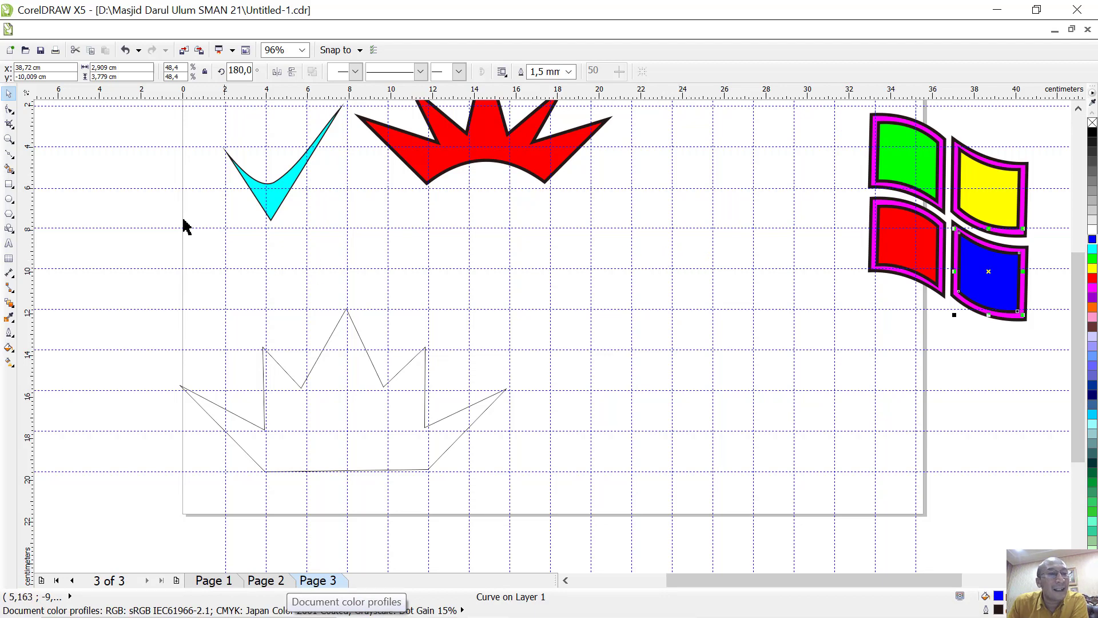
Step: Draw a closed four-sided shape with a slanted top, about 4.1 cm wide and 9.7 cm high, below the crown's right side, and fill it purple
left_click(8, 156)
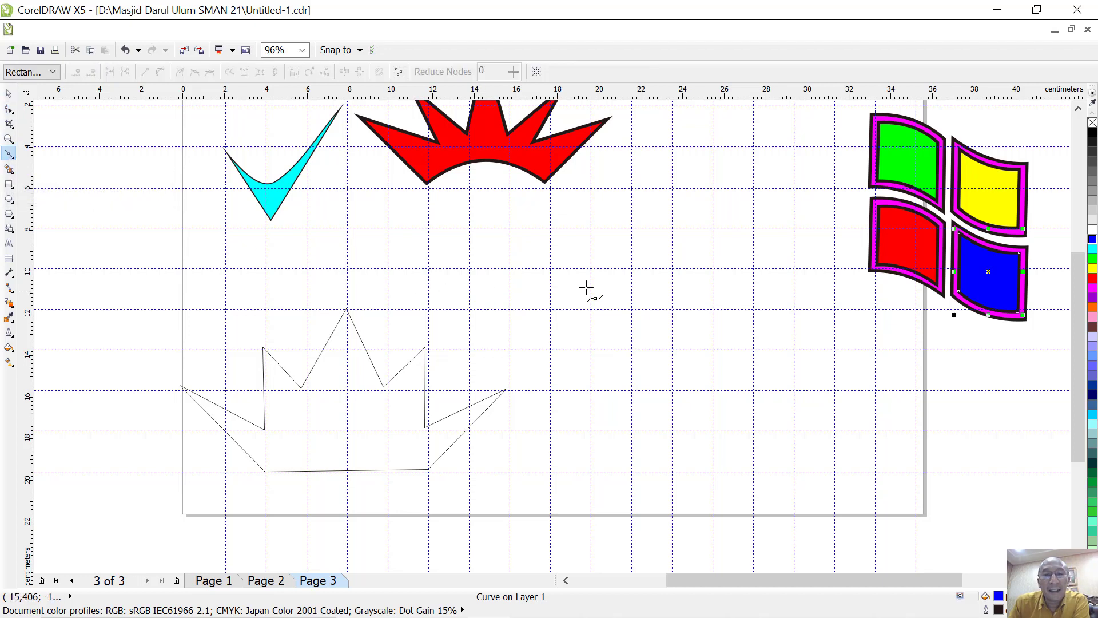
left_click(589, 230)
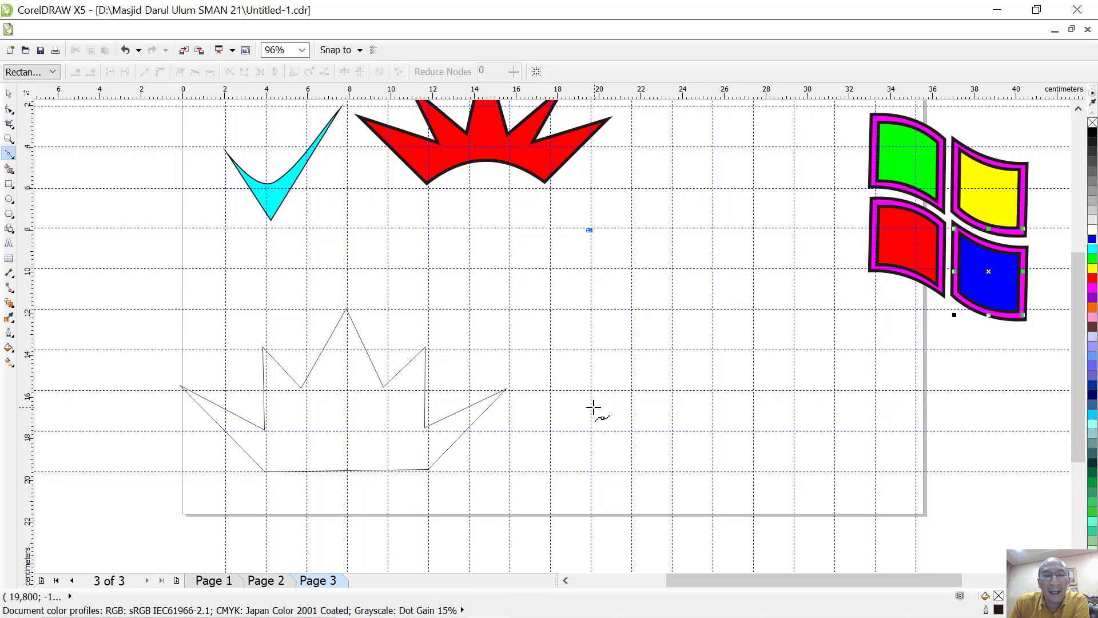
left_click(590, 435)
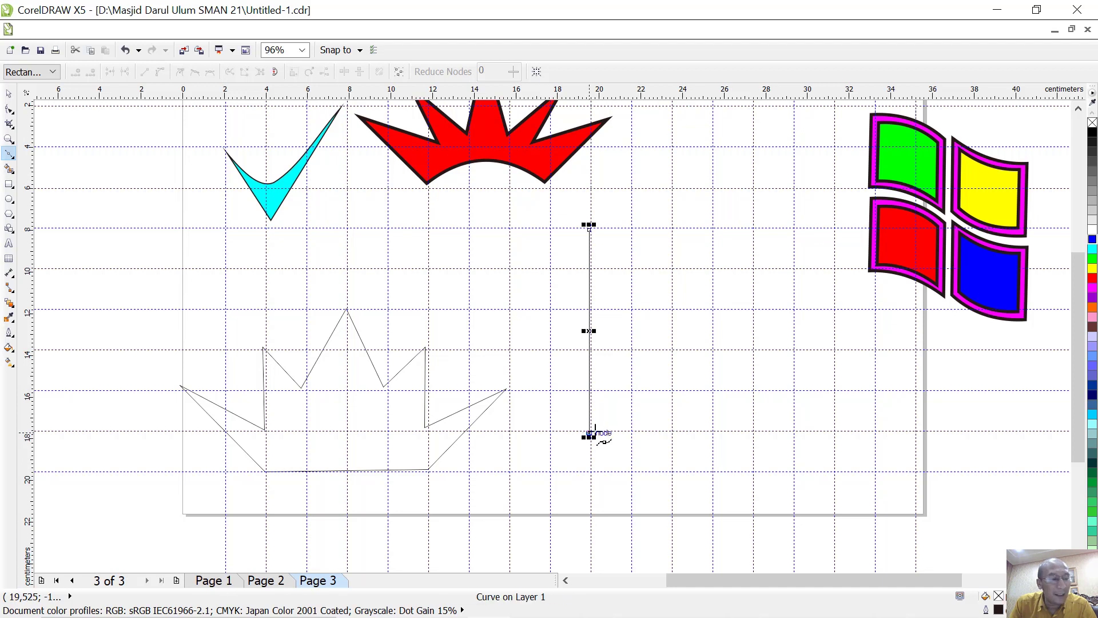
left_click(674, 433)
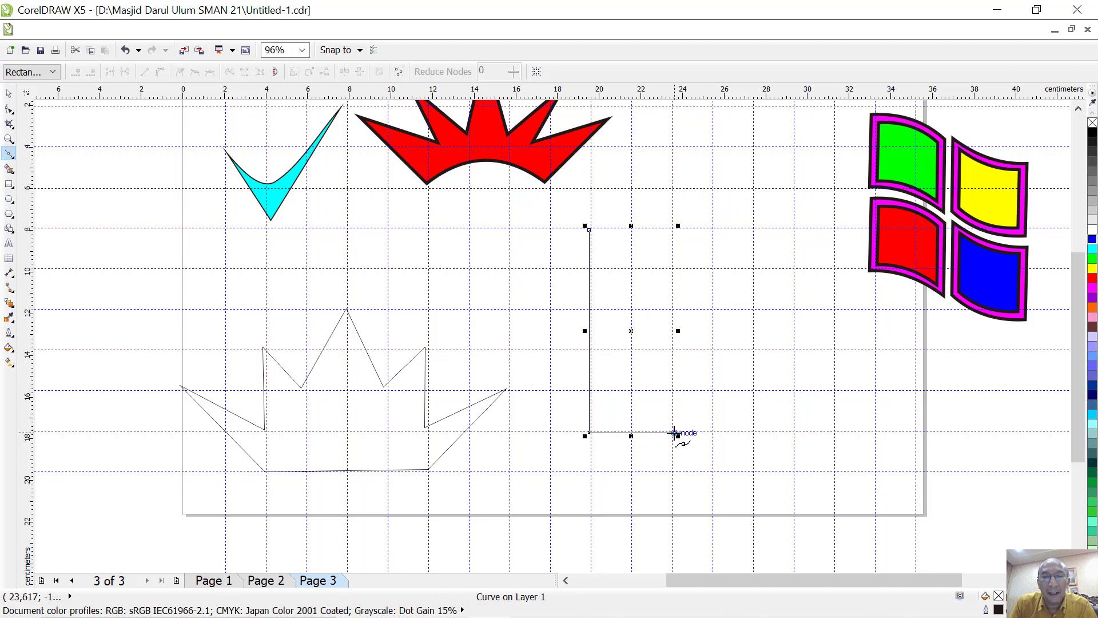
left_click(674, 283)
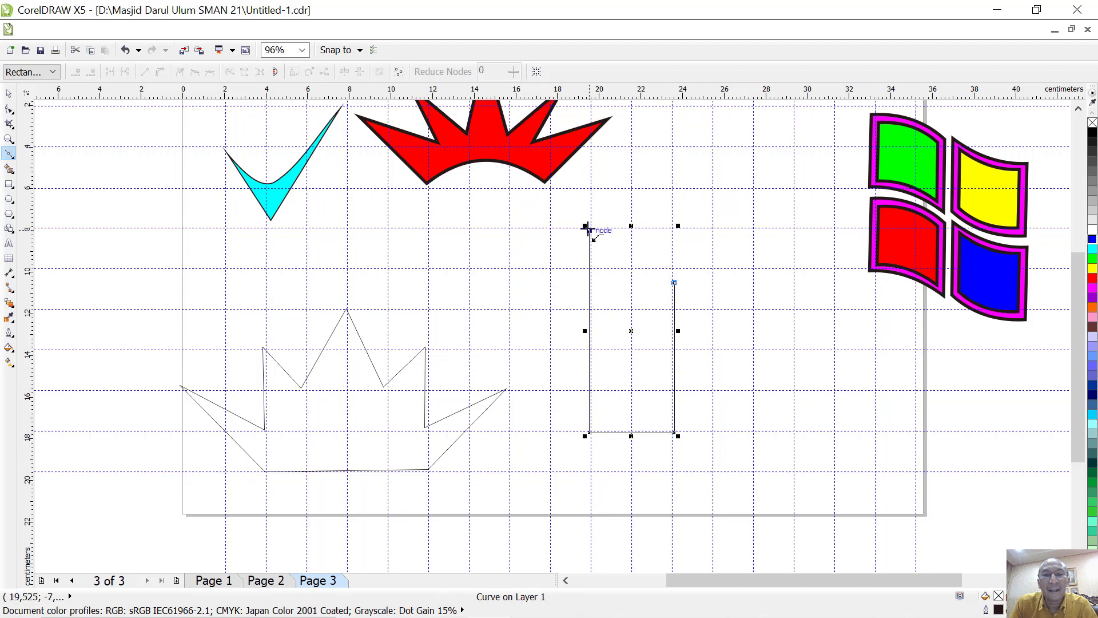
left_click(589, 230)
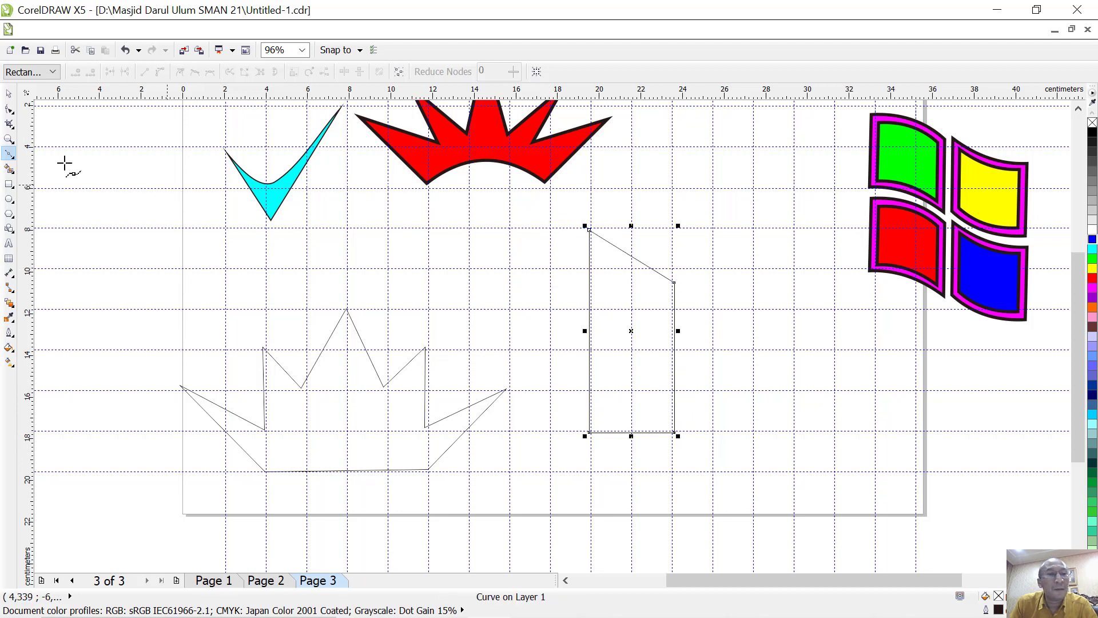
left_click(11, 95)
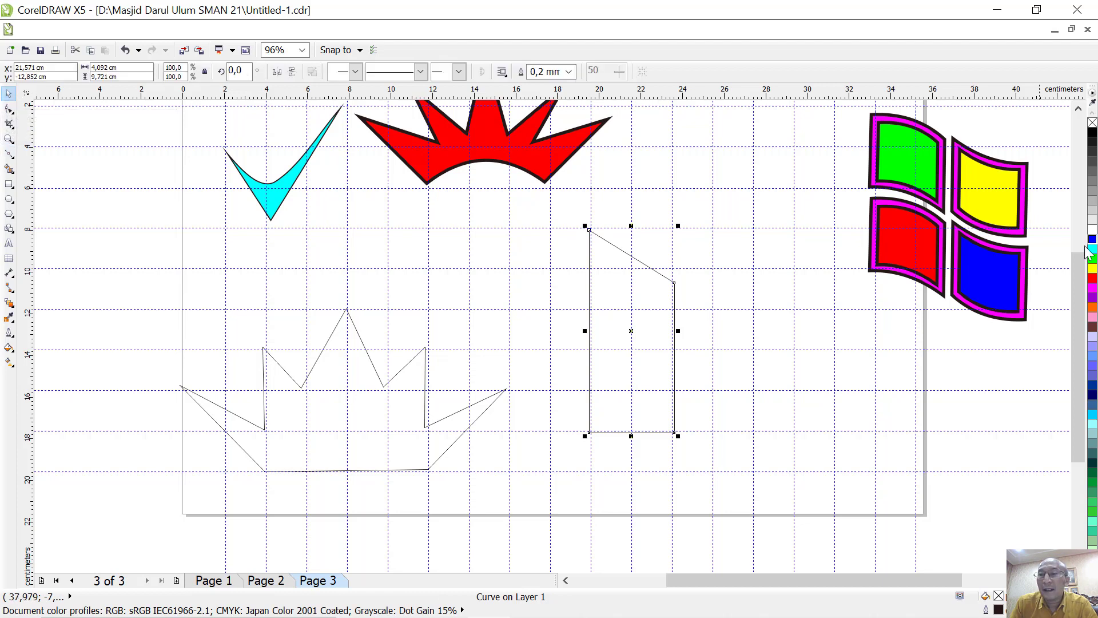
left_click(1092, 297)
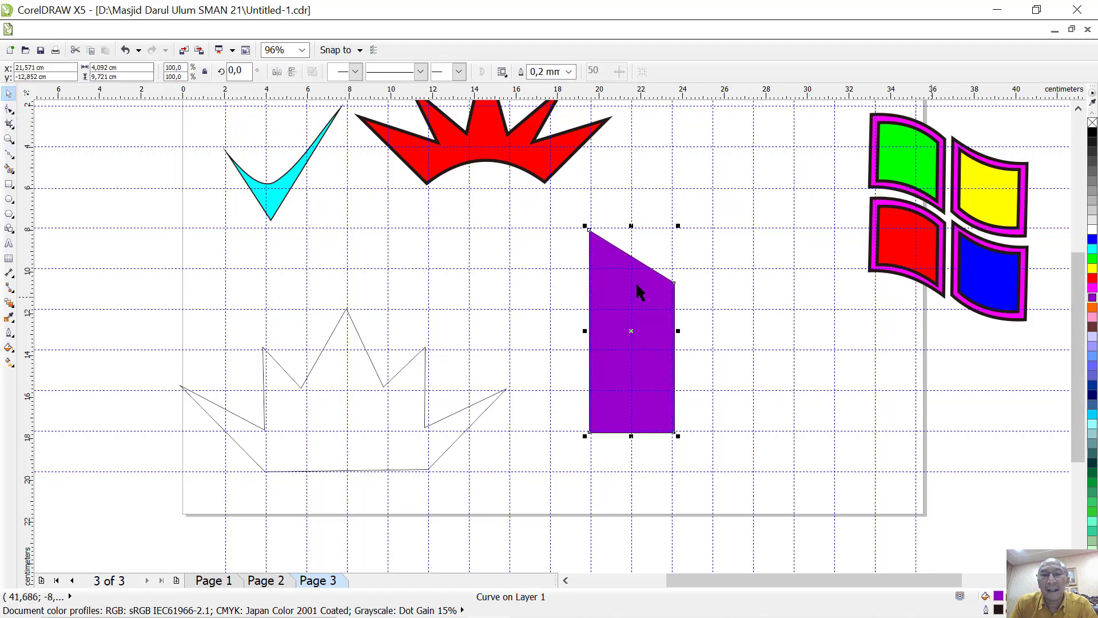
Step: Try to narrow the purple shape by moving its right-hand corner nodes inward one after the other, and undo the moves
left_click(10, 123)
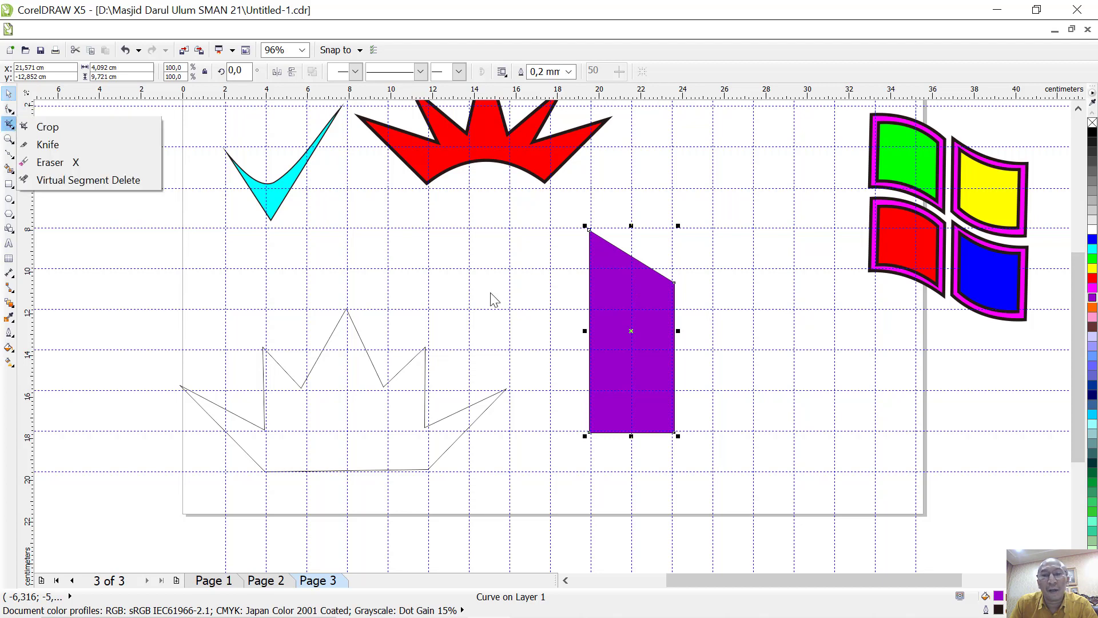
left_click(698, 300)
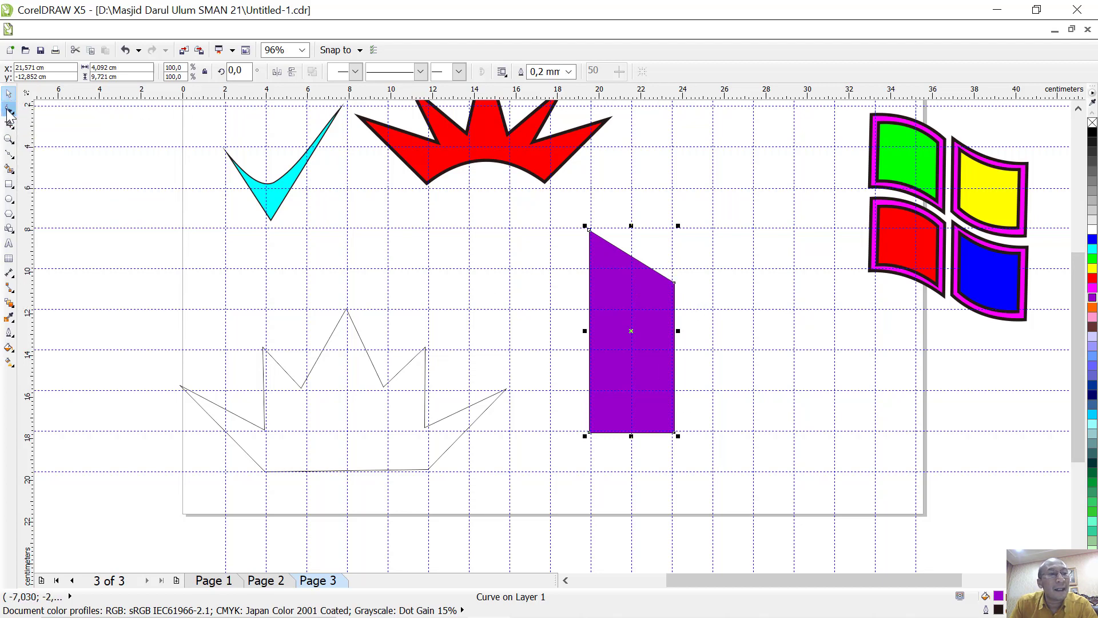
left_click(8, 110)
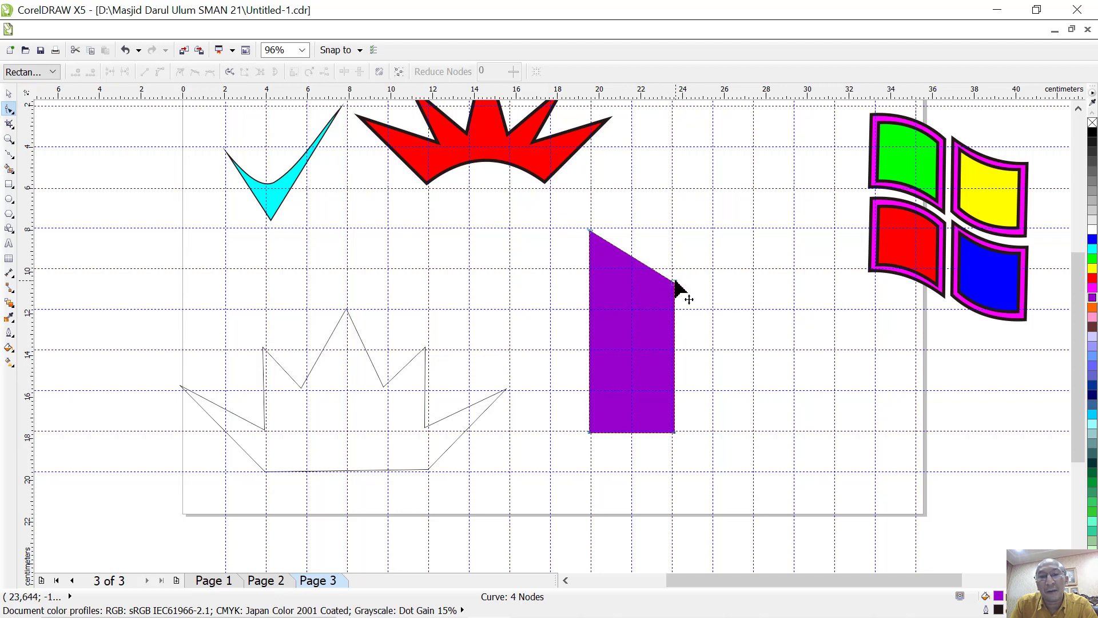
left_click_drag(674, 281, 658, 283)
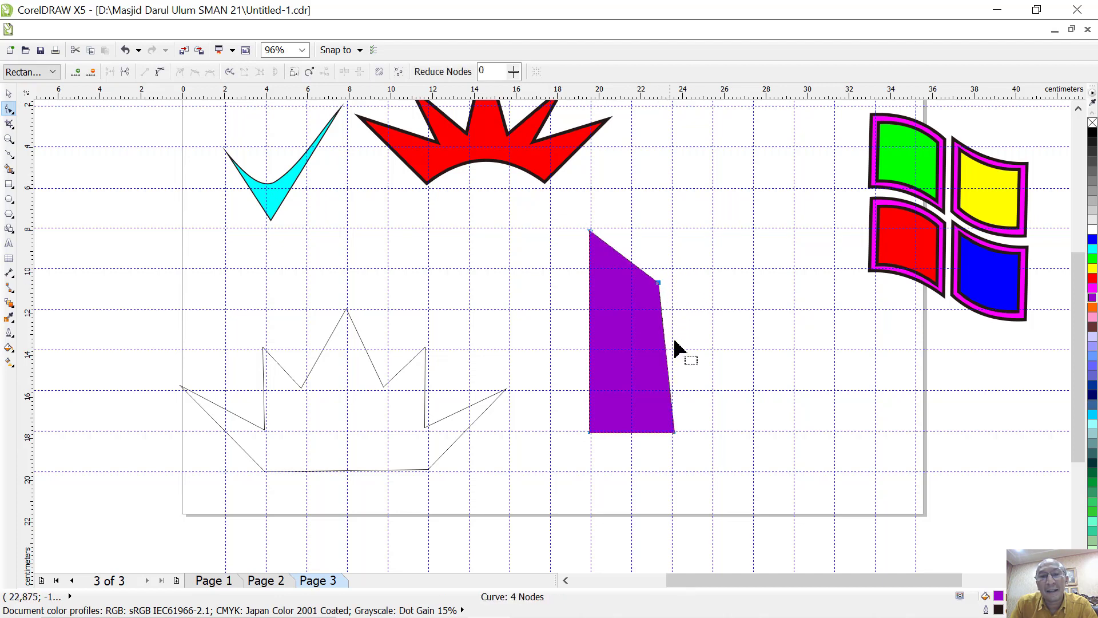
left_click_drag(673, 433, 659, 435)
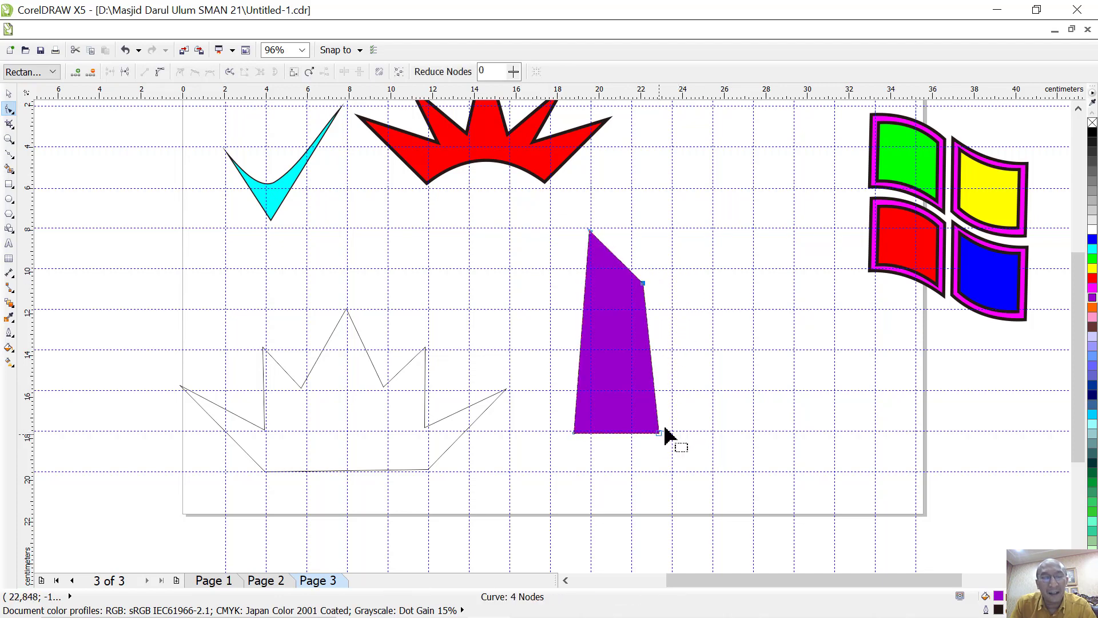
key("ctrl+z")
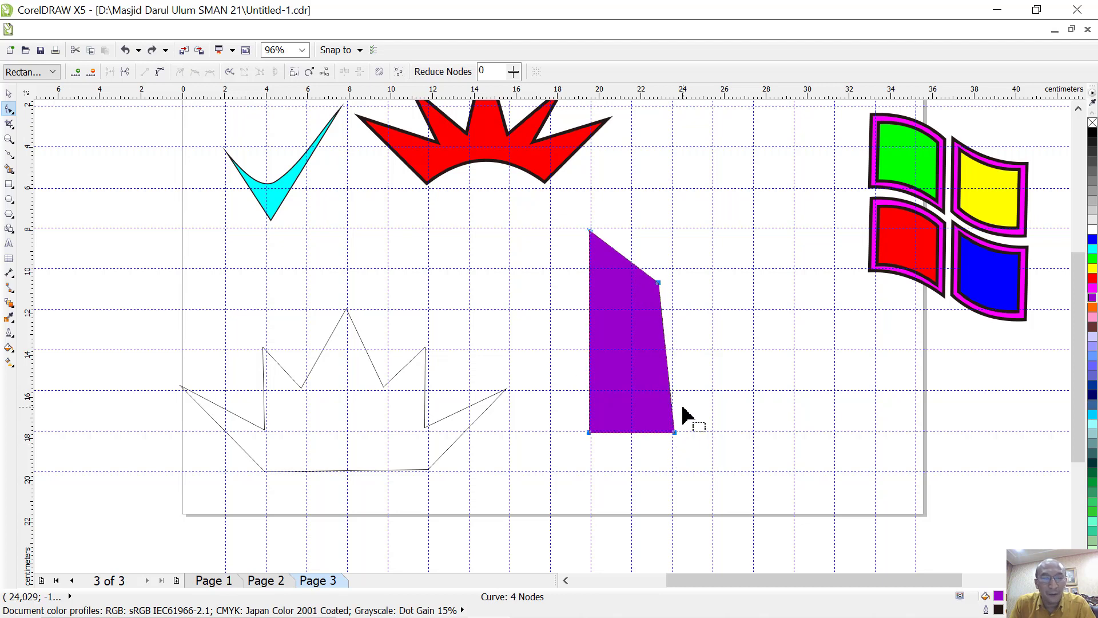
key("ctrl+z")
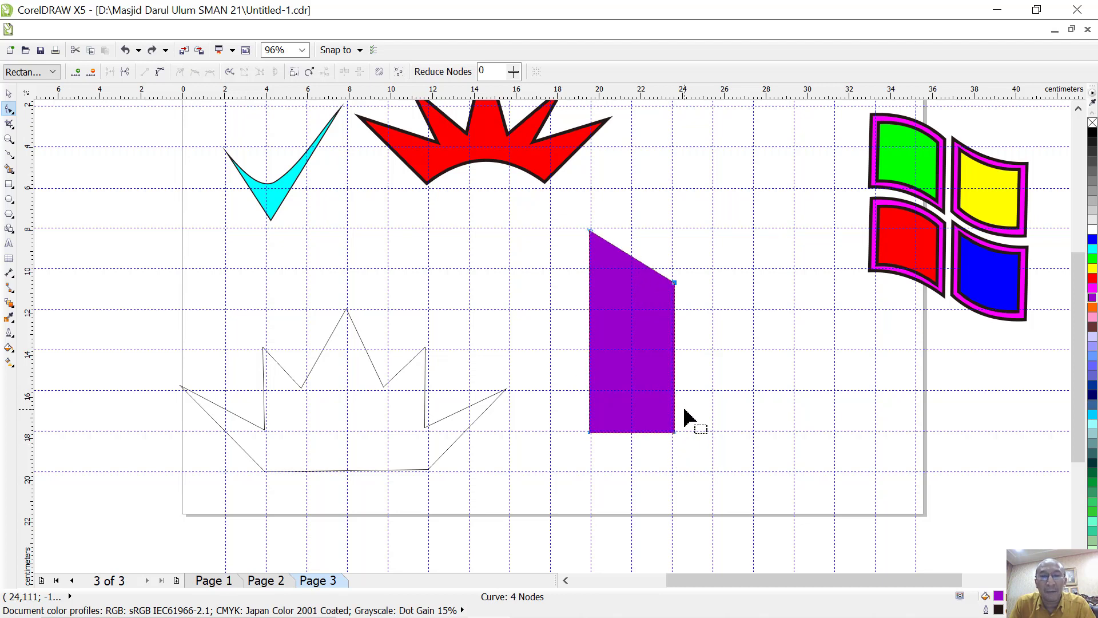
Step: Move both right-hand nodes of the purple shape about 0.9 cm inward together, and undo the move
left_click(692, 252)
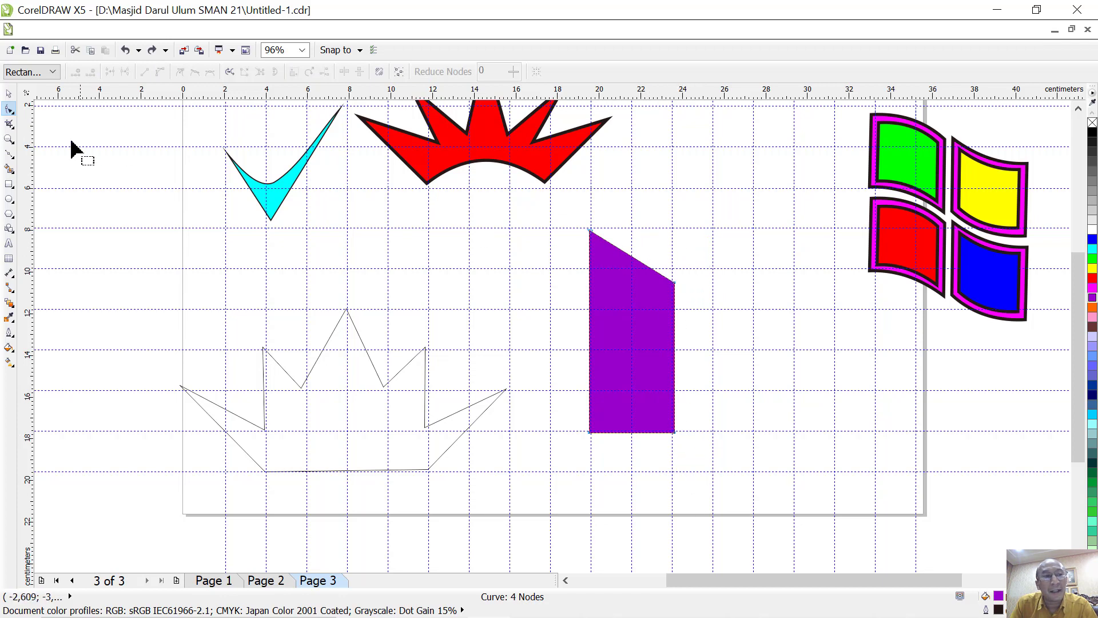
left_click_drag(656, 254, 719, 488)
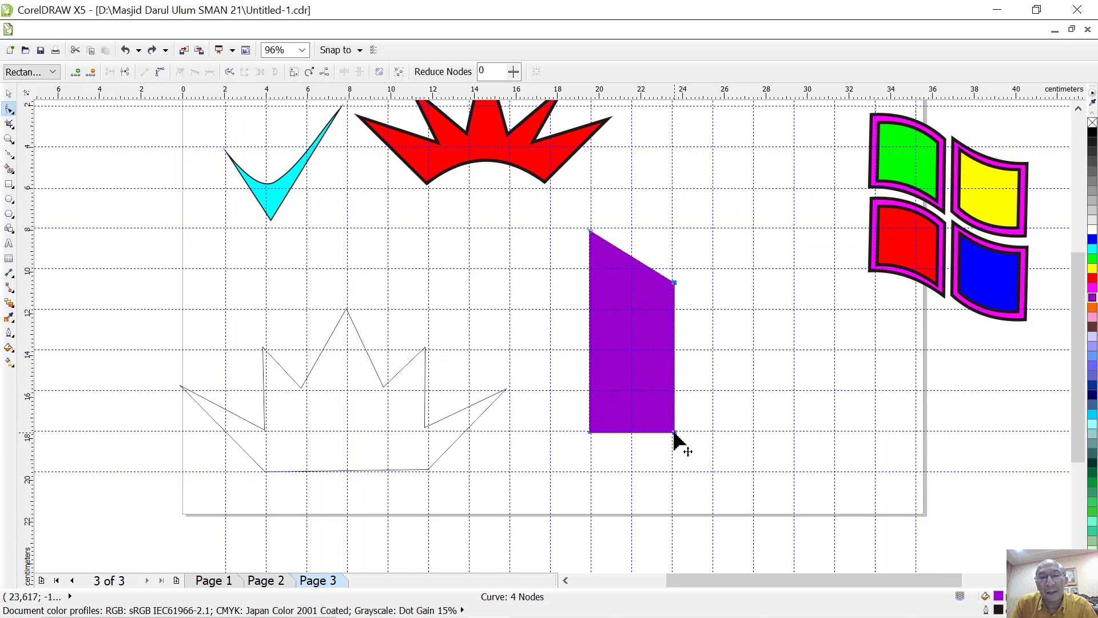
left_click_drag(673, 433, 660, 433)
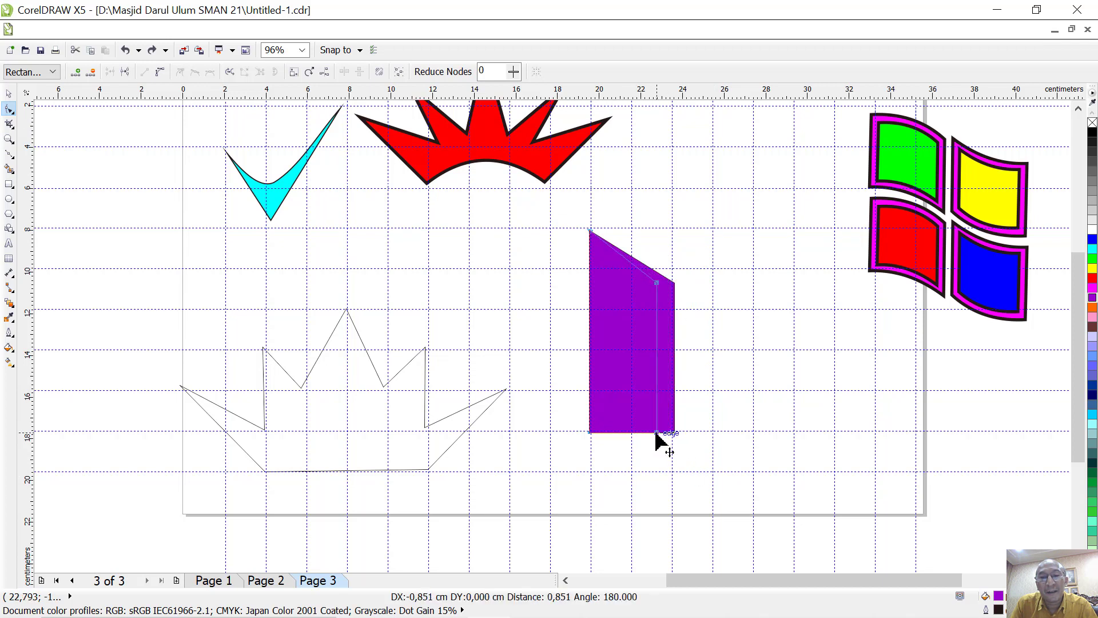
left_click_drag(656, 433, 654, 433)
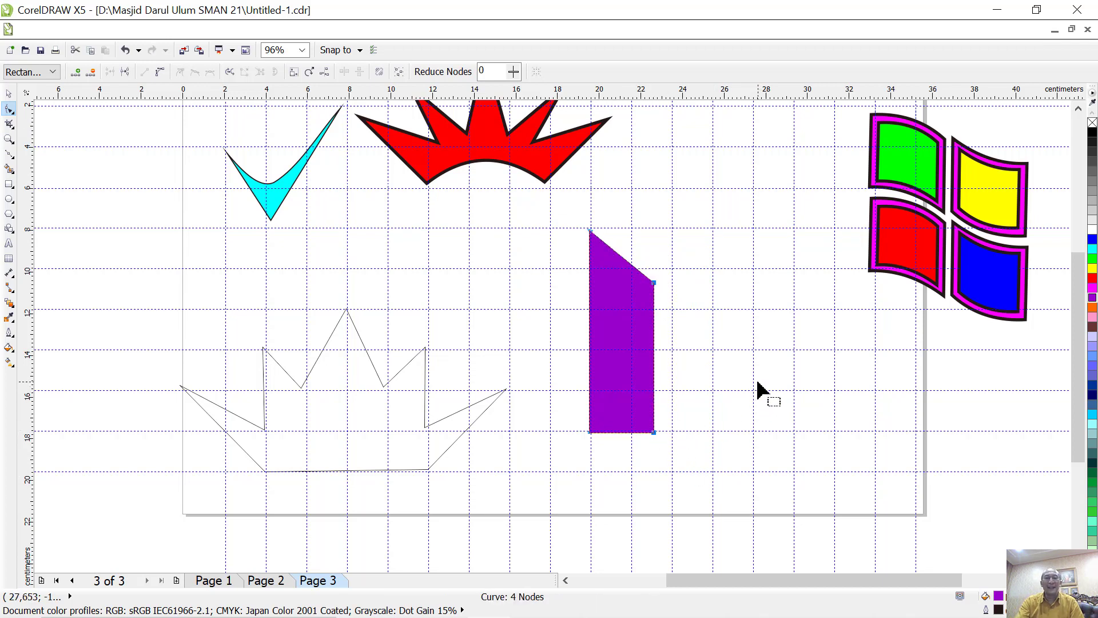
key("ctrl+z")
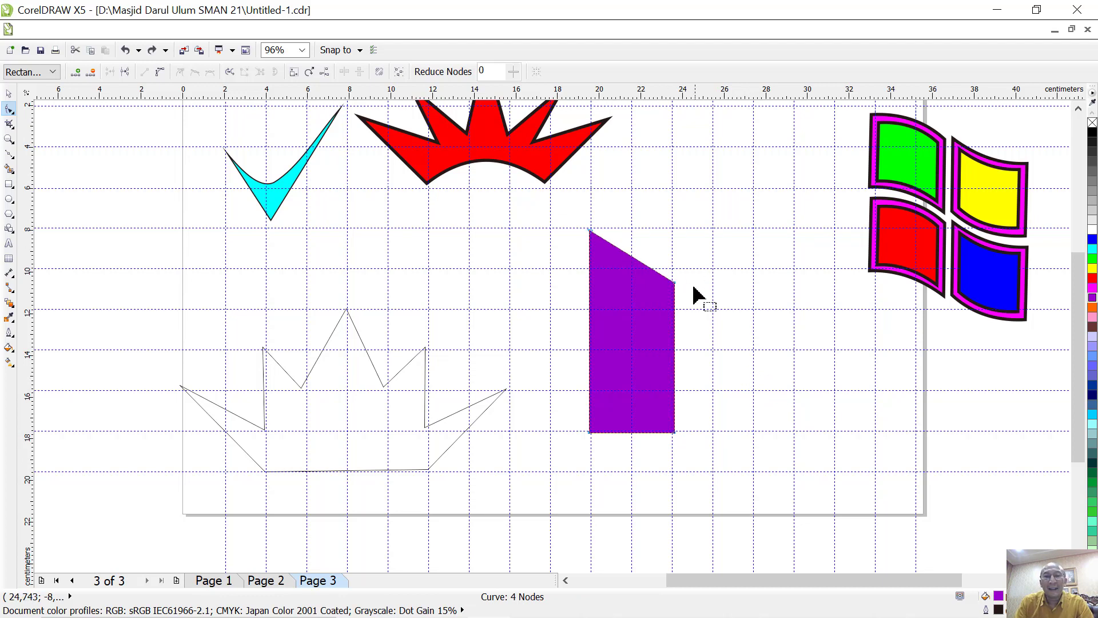
left_click(697, 294)
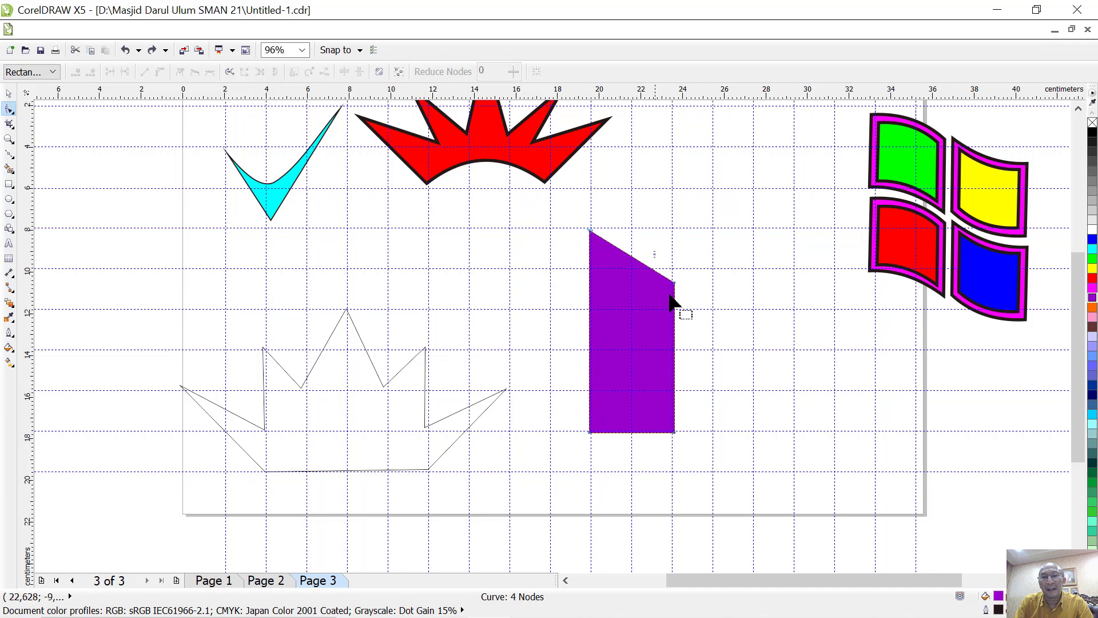
Step: Narrow the purple slanted-top shape to about 3 cm wide by moving both right-hand nodes straight inward together
left_click_drag(654, 253, 702, 465)
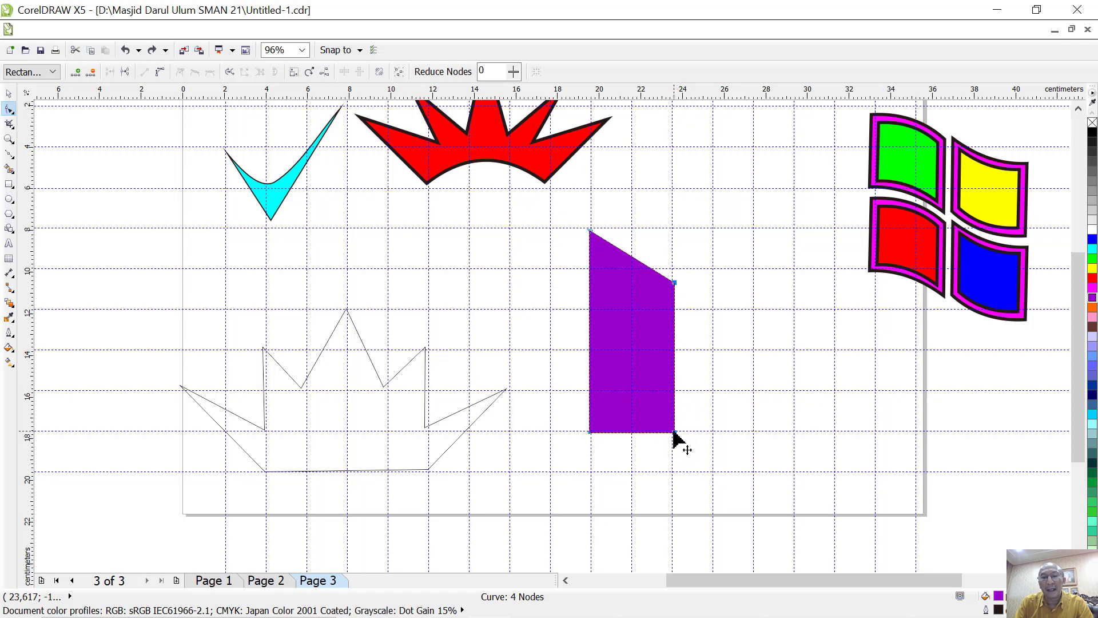
left_click_drag(673, 436, 656, 435)
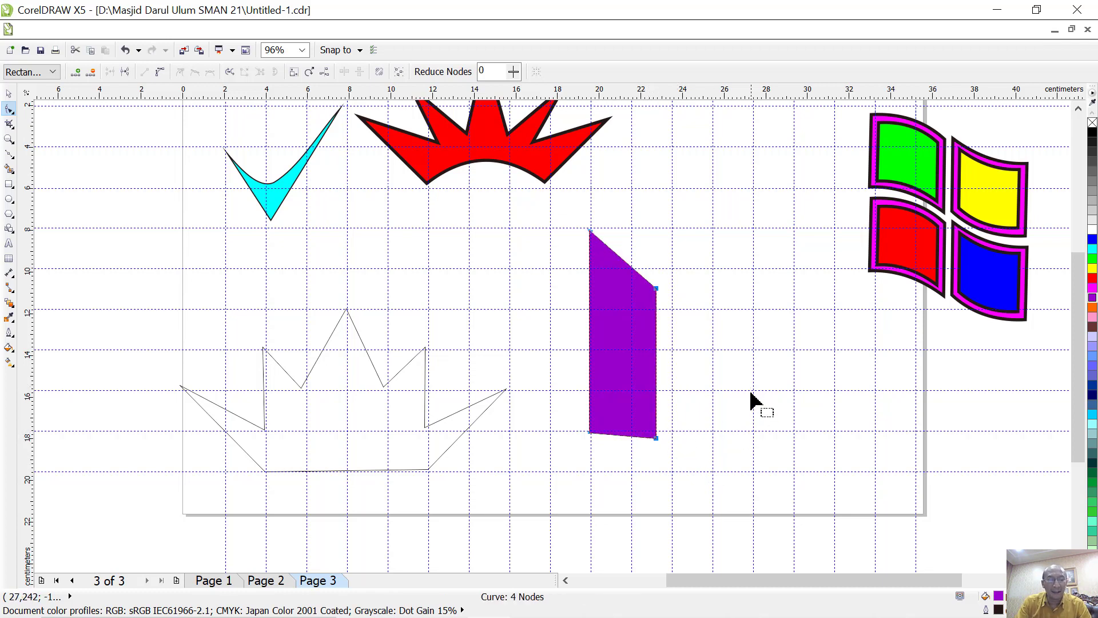
key("ctrl+z")
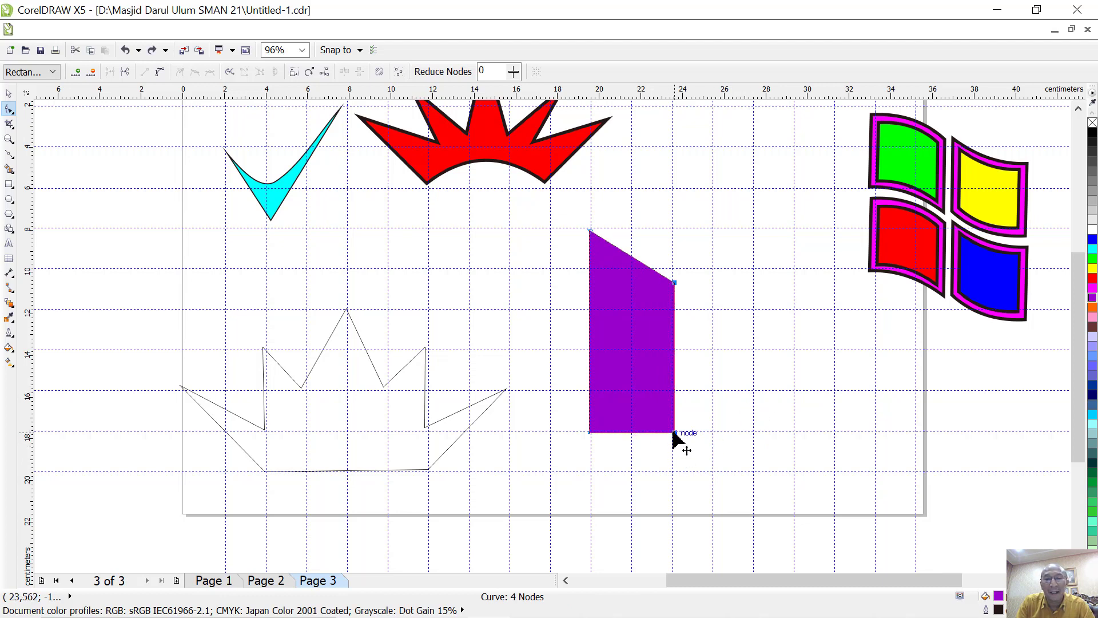
left_click_drag(673, 434, 651, 432)
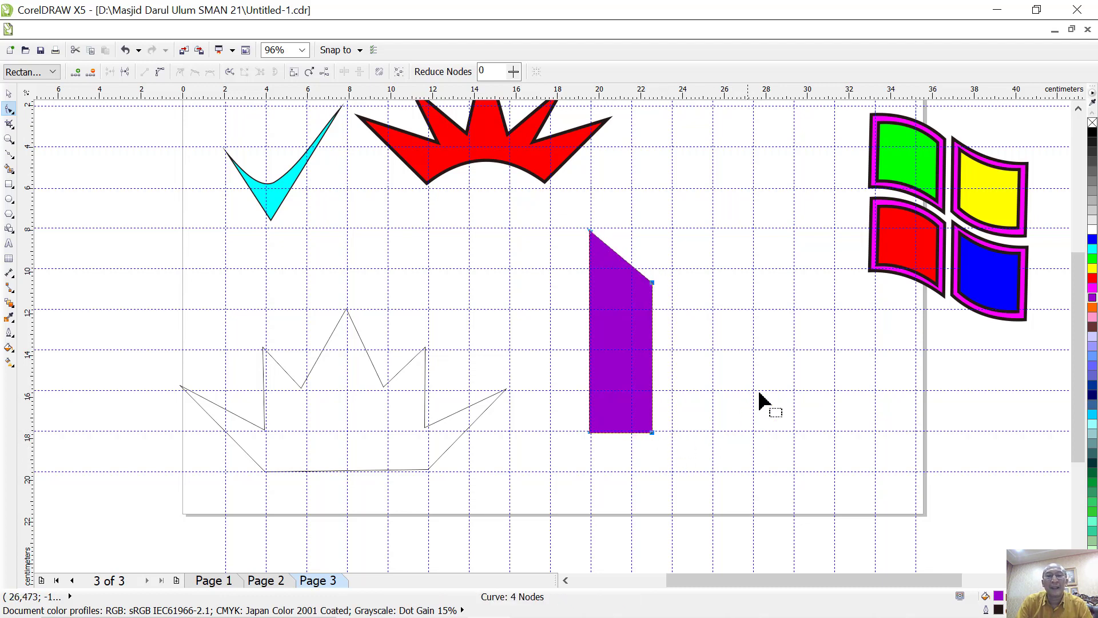
Step: Place a horizontally mirrored copy of the purple shape about 3.7 cm to its right and fill the copy red
left_click(8, 94)
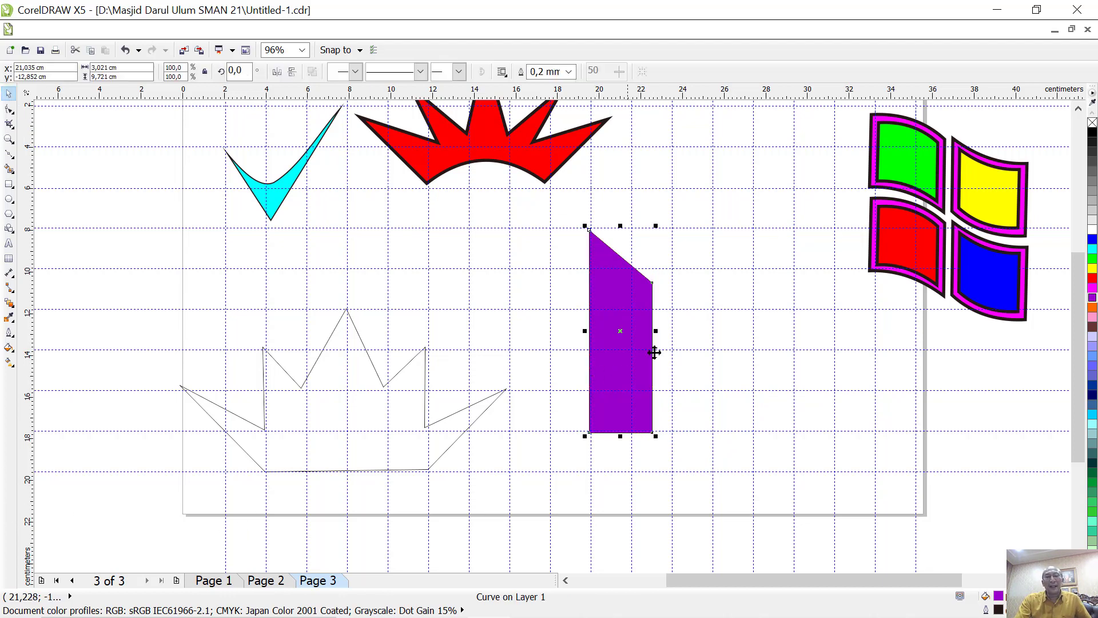
left_click(737, 331)
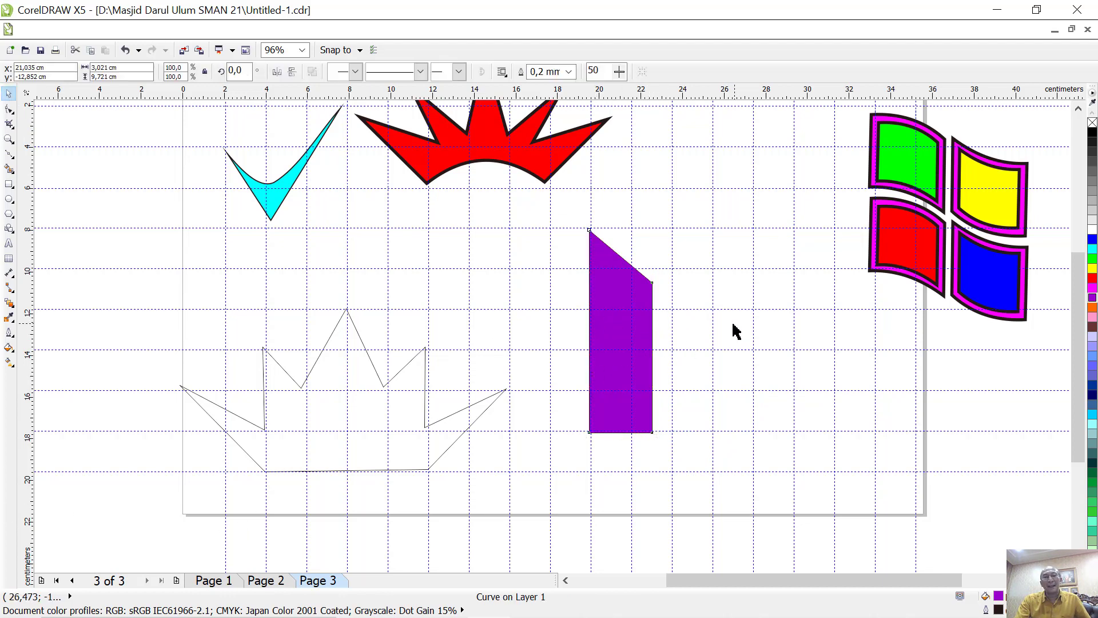
left_click(622, 327)
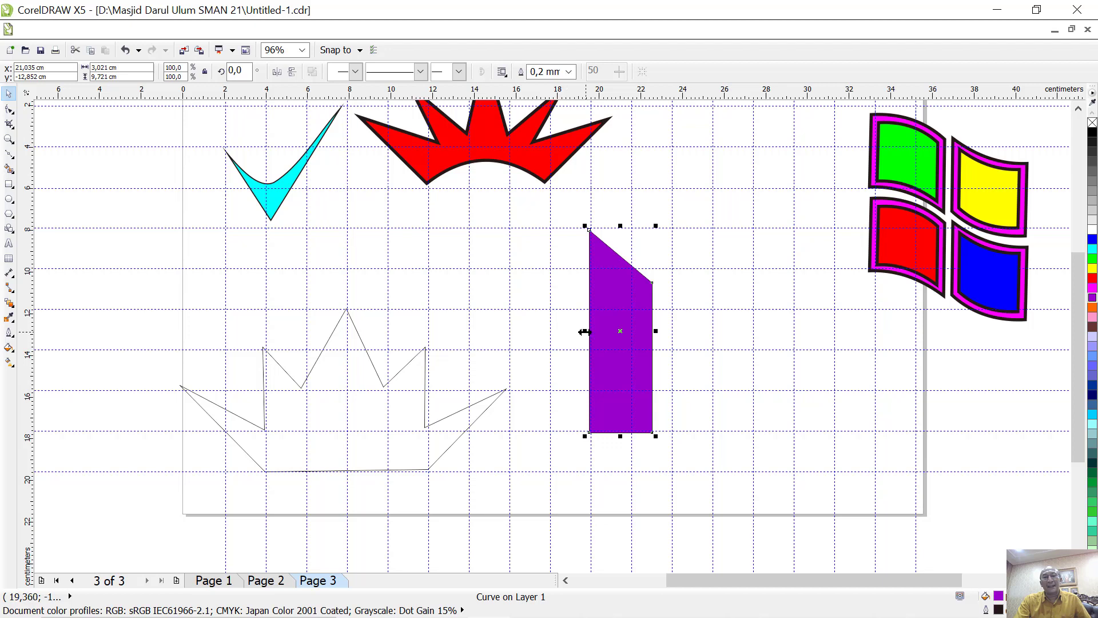
left_click_drag(584, 332, 696, 352)
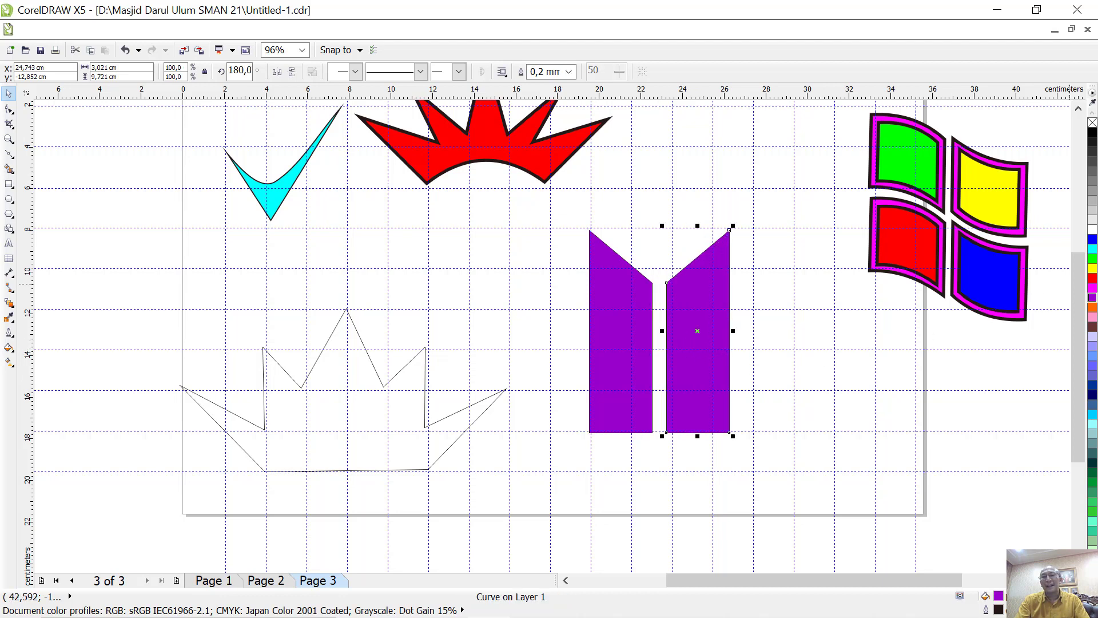
left_click(808, 345)
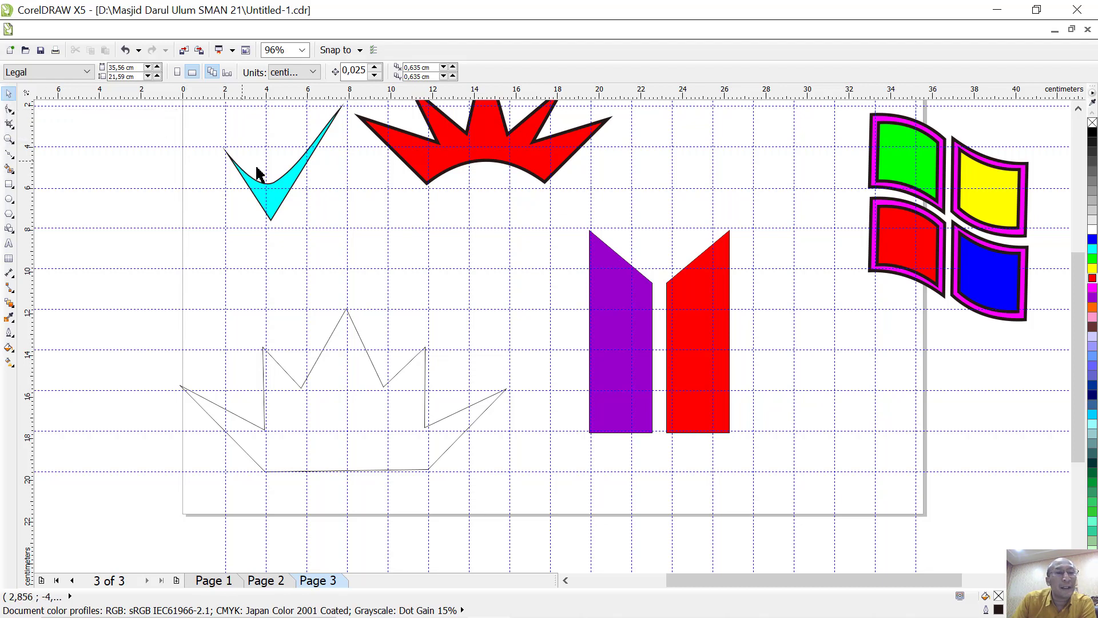
Step: Copy the cyan checkmark to its left, resize the copy to about 5.3 by 6 cm, and duplicate that copy below
left_click(278, 207)
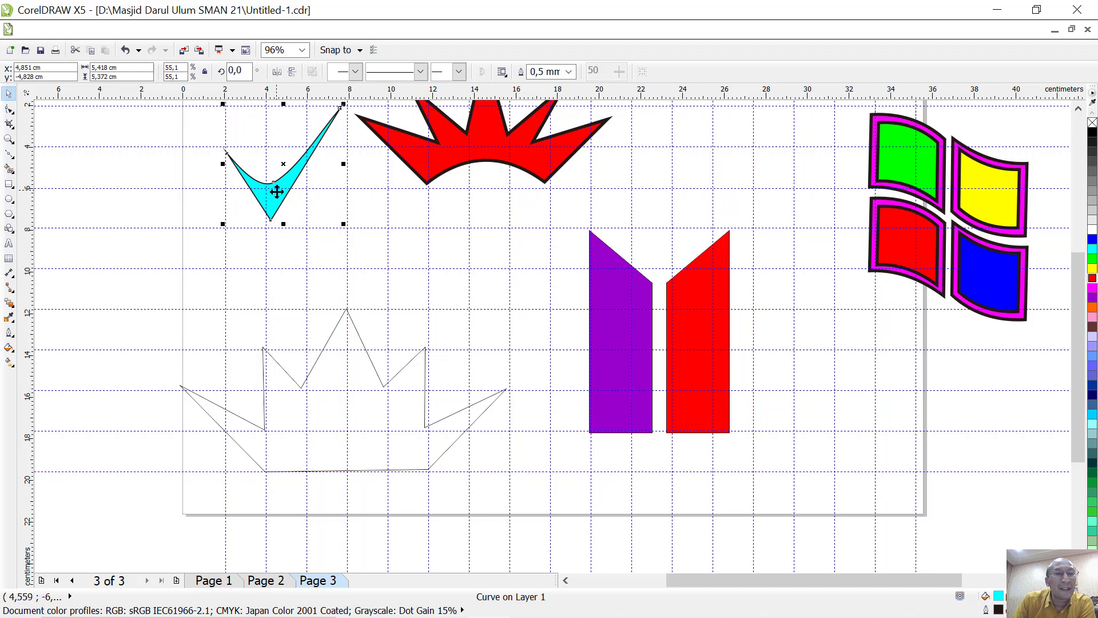
left_click_drag(277, 194, 144, 213)
right_click(143, 213)
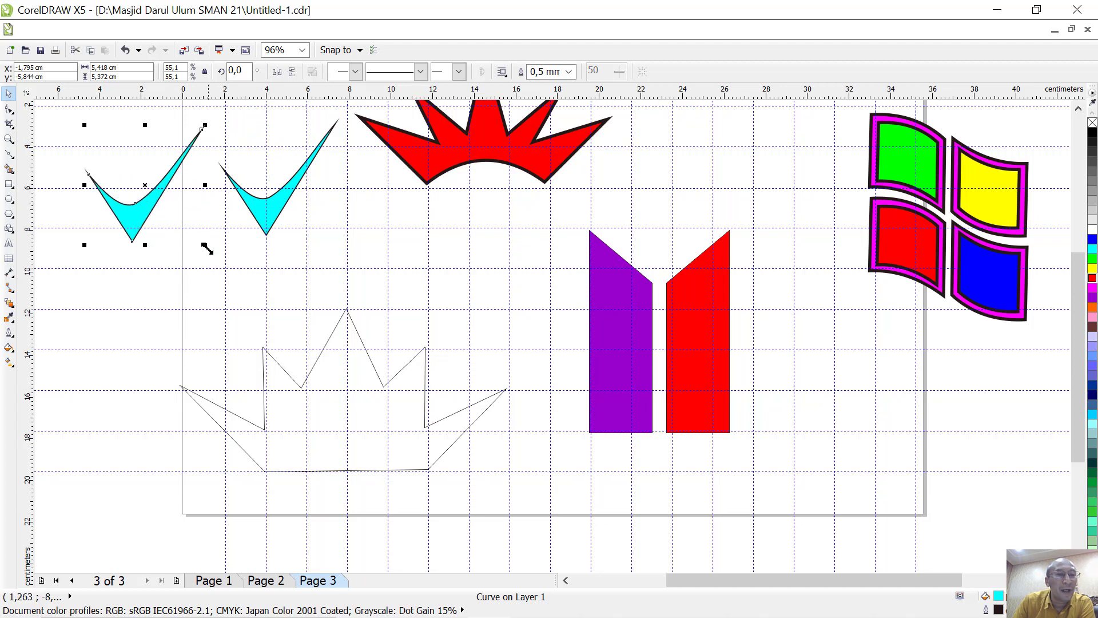
left_click_drag(206, 247, 267, 308)
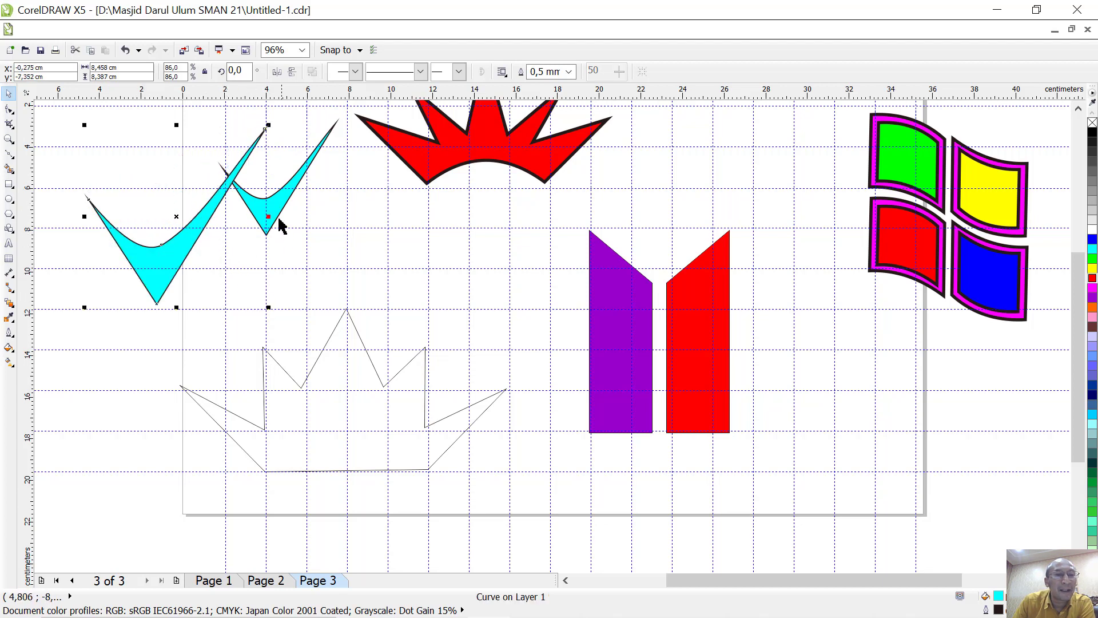
left_click_drag(266, 218, 201, 216)
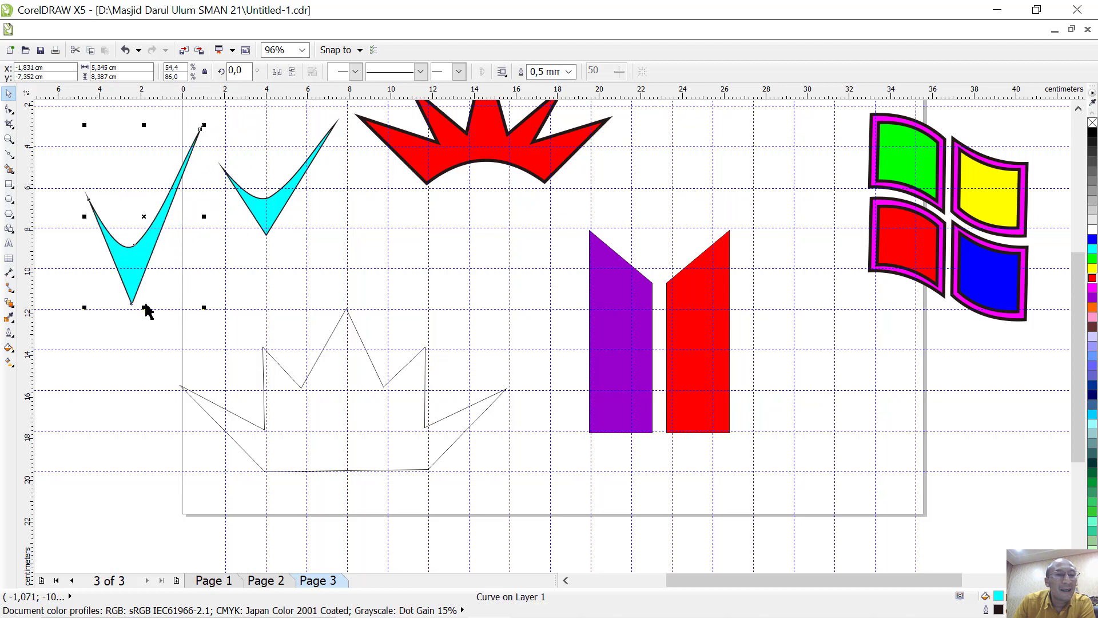
left_click_drag(146, 298, 146, 258)
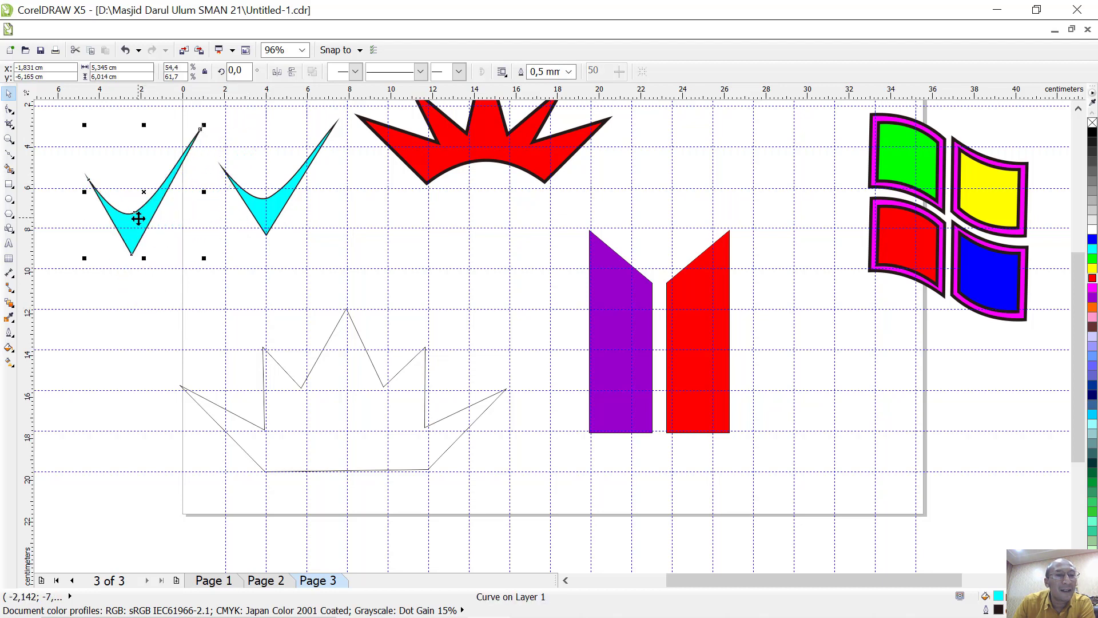
left_click_drag(142, 217, 160, 310)
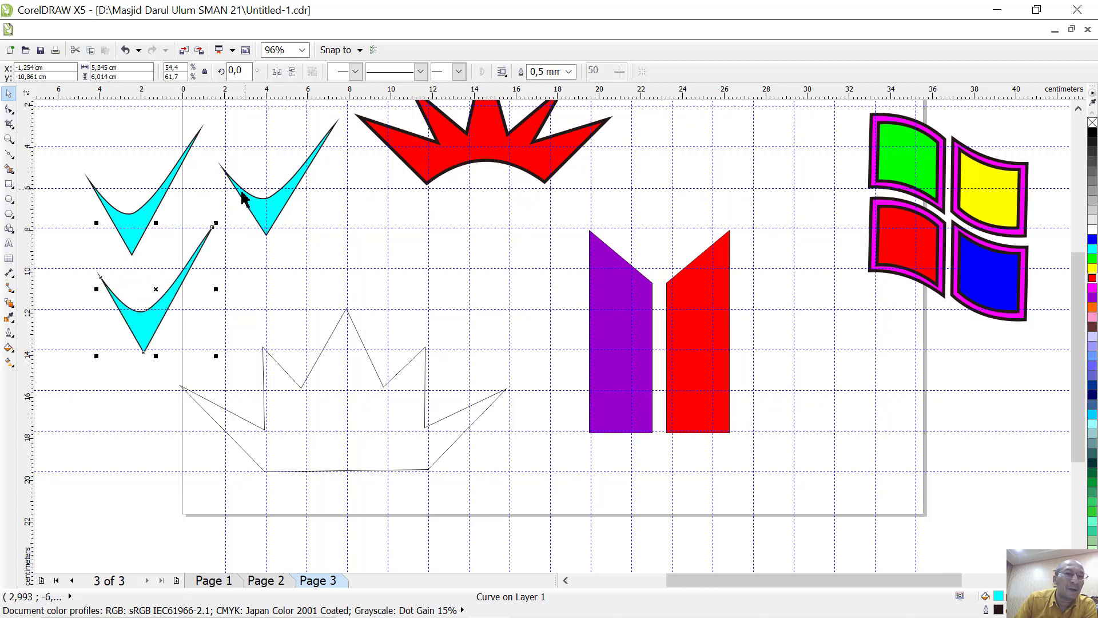
left_click_drag(243, 198, 226, 200)
Step: Delete all three cyan checkmarks together
left_click_drag(48, 113, 336, 383)
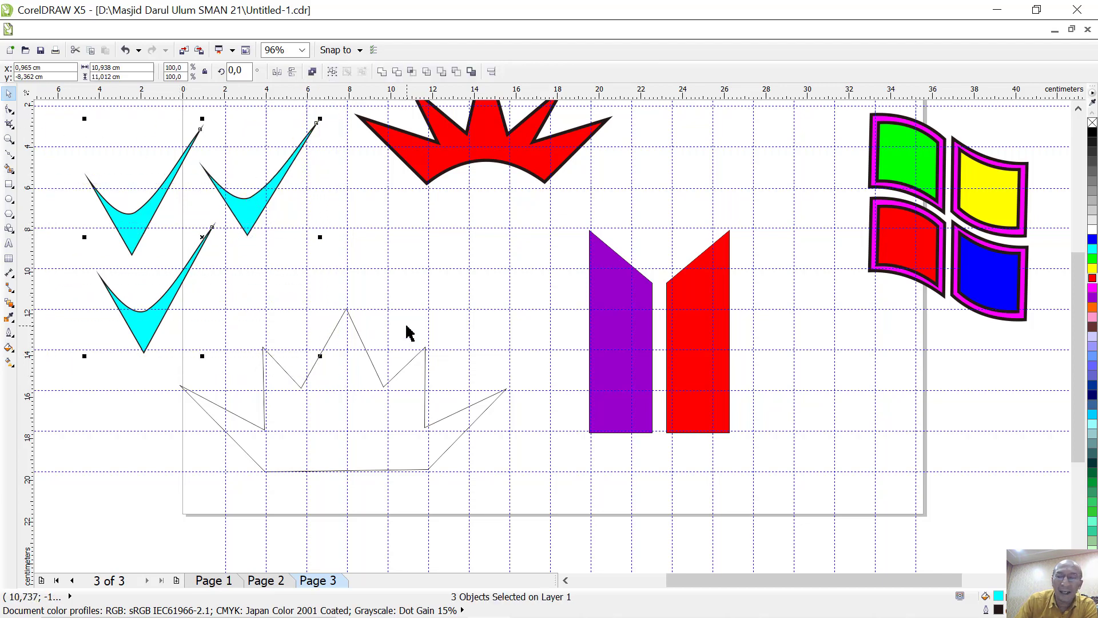
key("Delete")
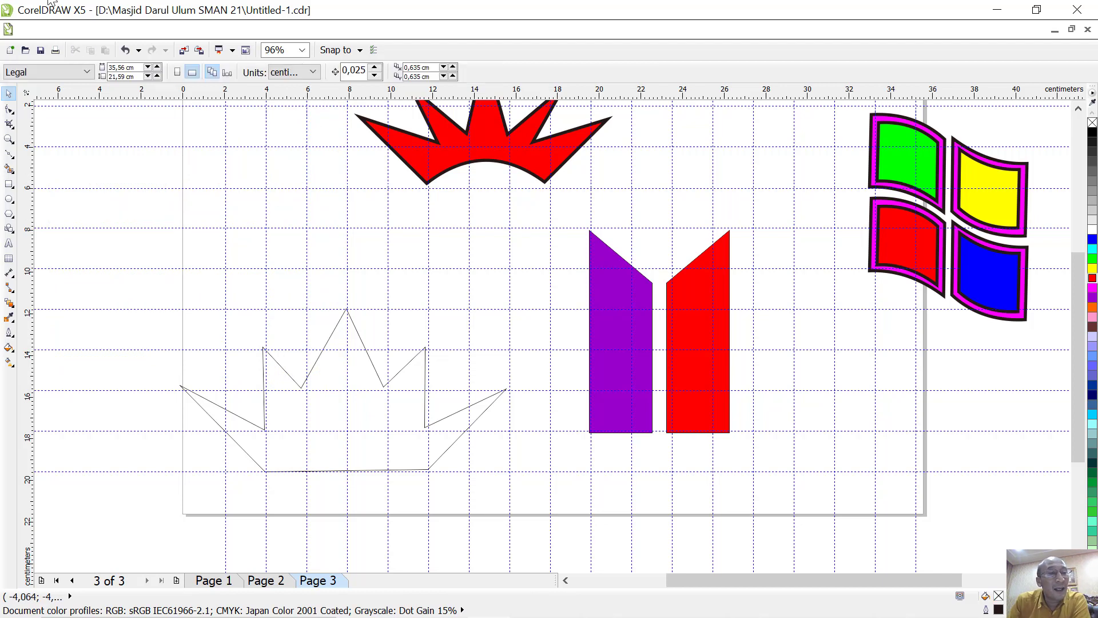
Step: Shrink the red crown to about 11.5 cm wide and move it to the page's upper left area
left_click(8, 138)
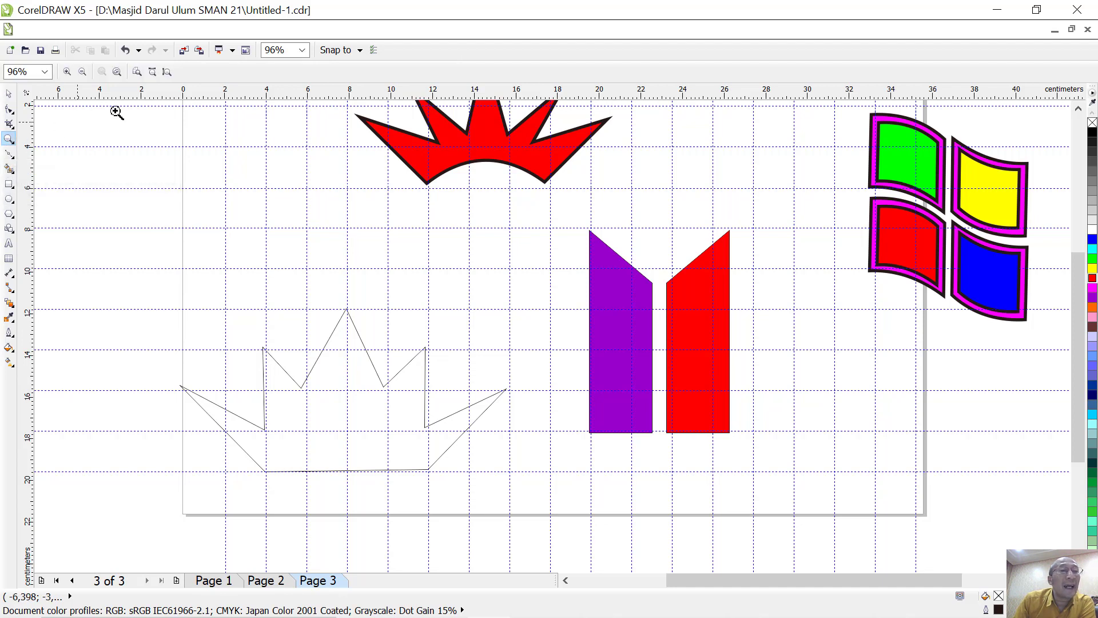
left_click(167, 72)
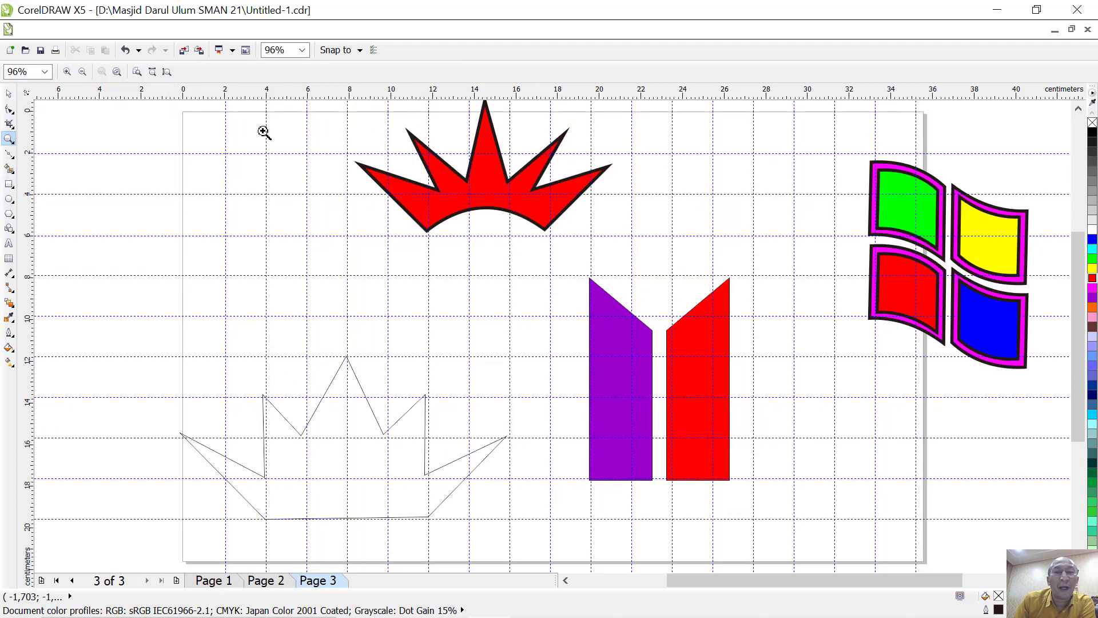
left_click(9, 93)
left_click(442, 215)
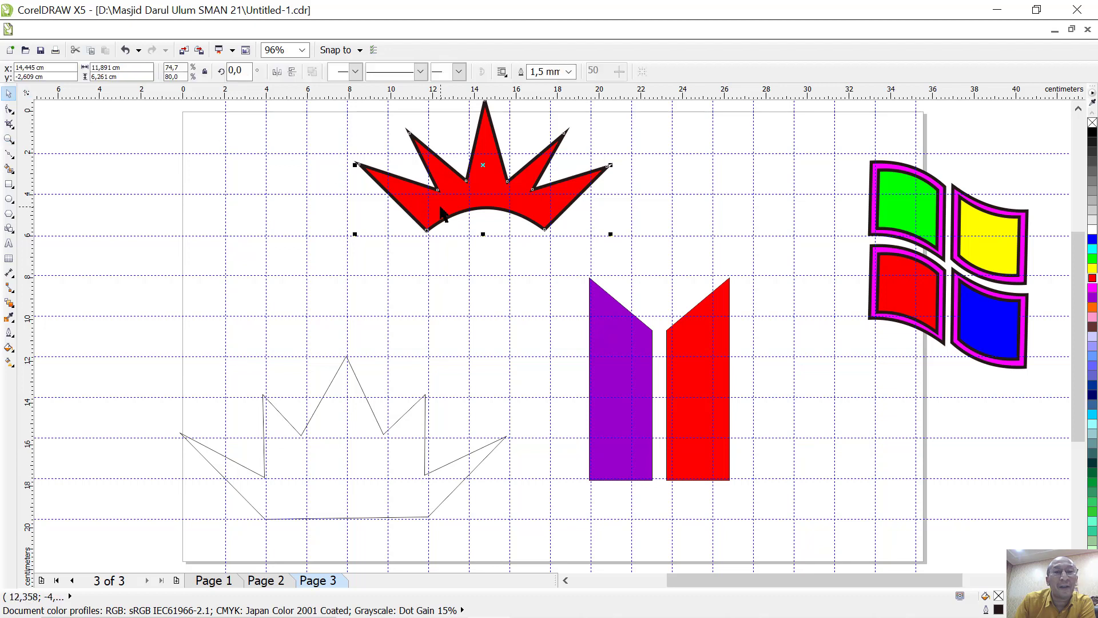
mouse_move(613, 237)
left_mouse_down()
mouse_move(543, 203)
mouse_move(605, 238)
left_mouse_up()
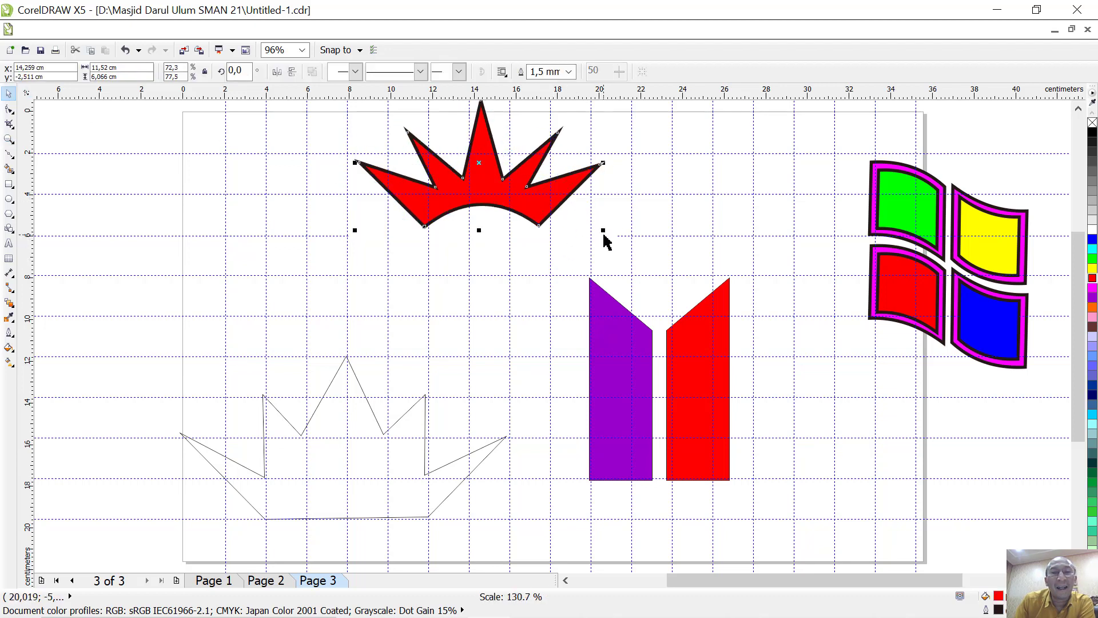
left_click_drag(474, 177, 320, 216)
Step: Examine the red crown and the four-colour window up close
left_click(9, 141)
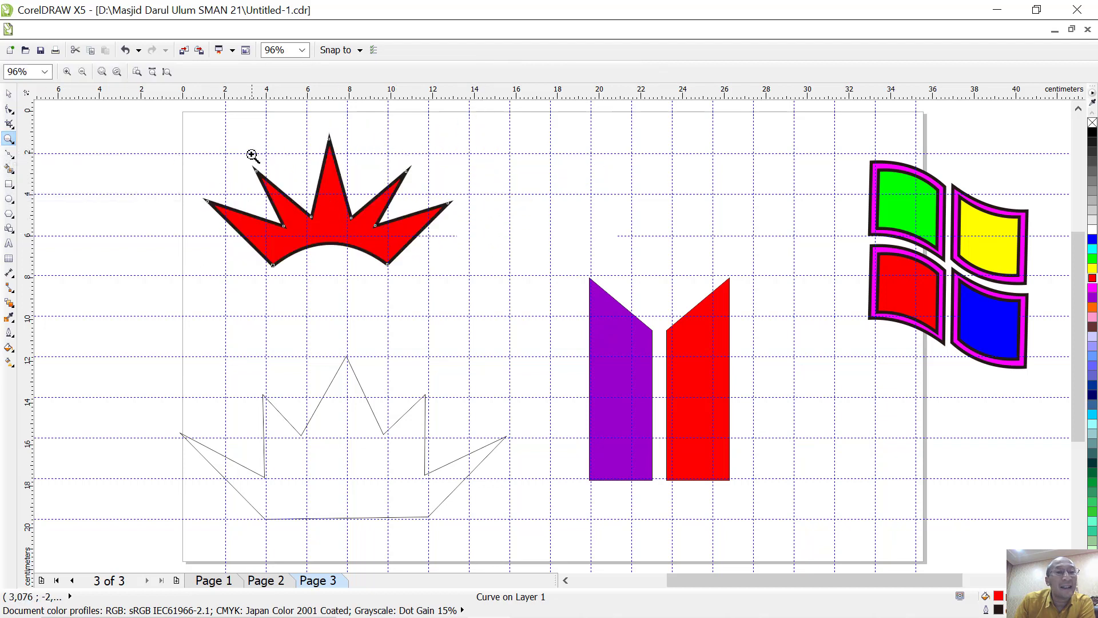
left_click_drag(173, 115, 494, 324)
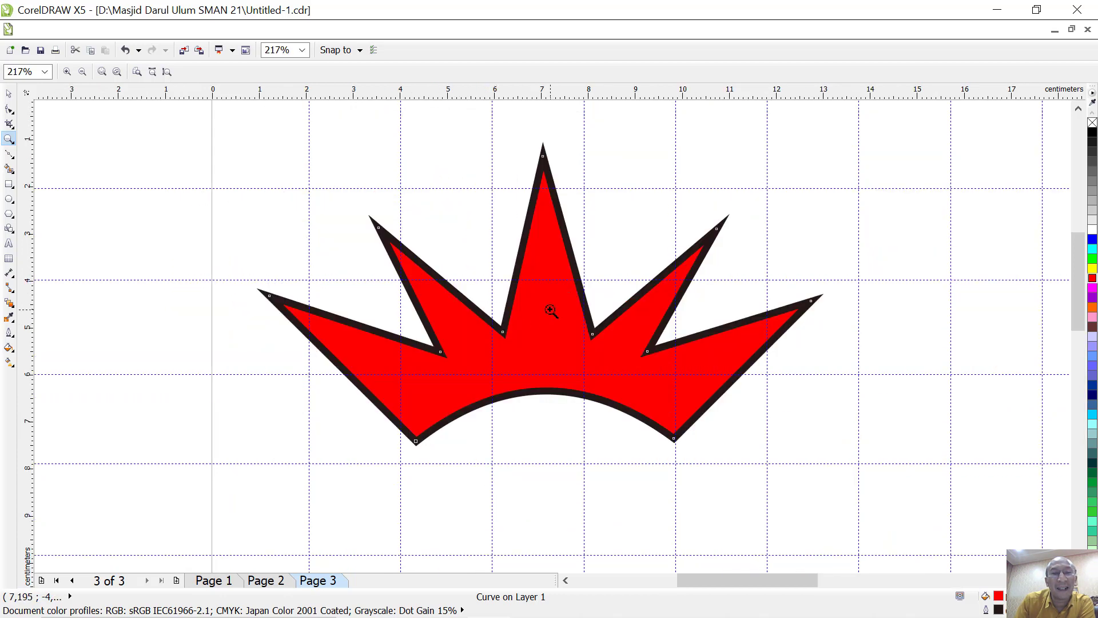
left_click(167, 72)
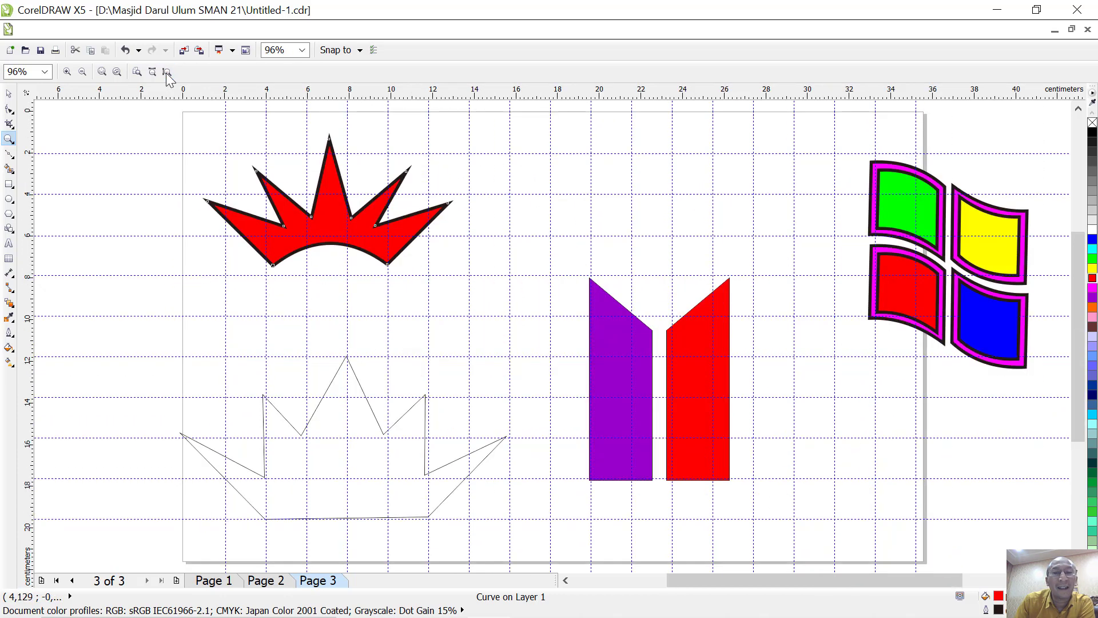
left_click_drag(855, 142, 1051, 404)
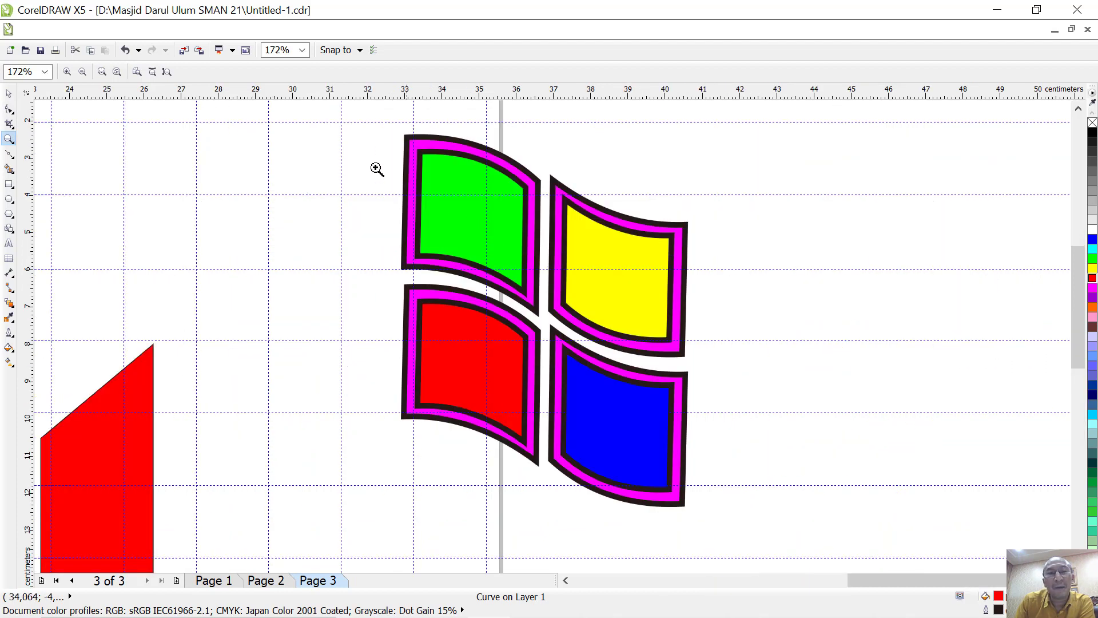
left_click_drag(369, 115, 731, 522)
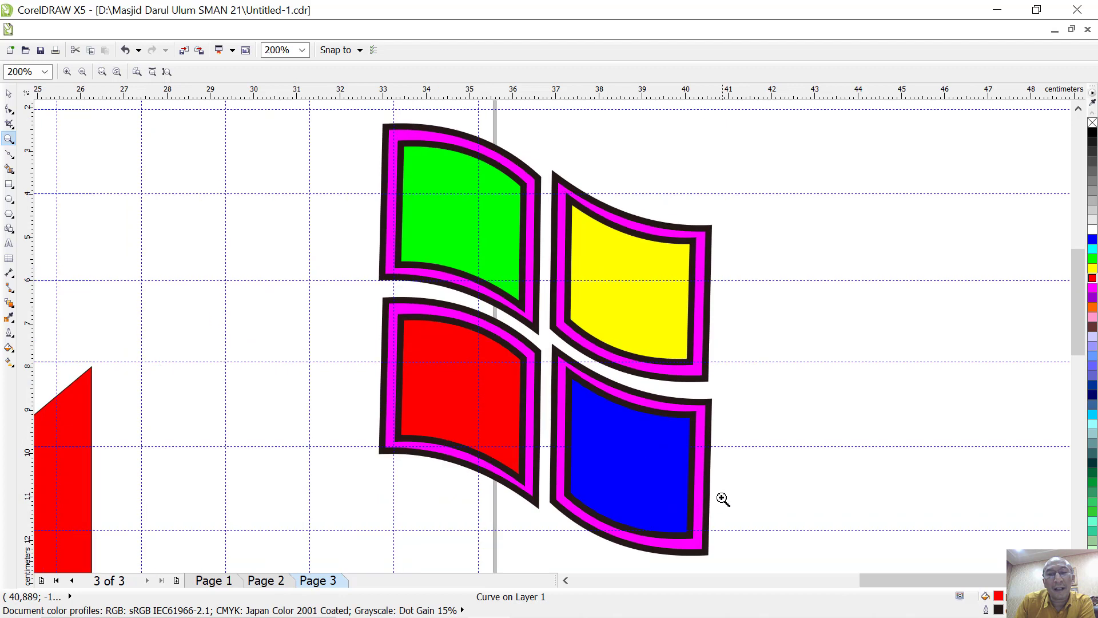
left_click(167, 72)
Step: Draw an open three-segment Bézier path about 2.4 cm wide to the right of the crown, ending just short of its start point
left_click(9, 153)
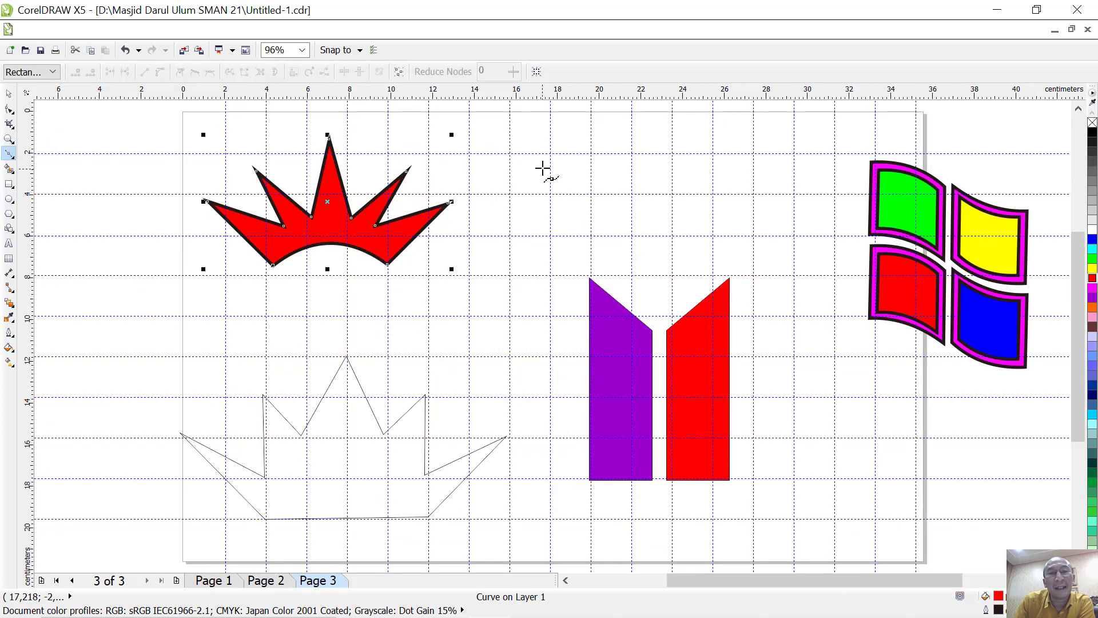
left_click(531, 176)
left_click(558, 166)
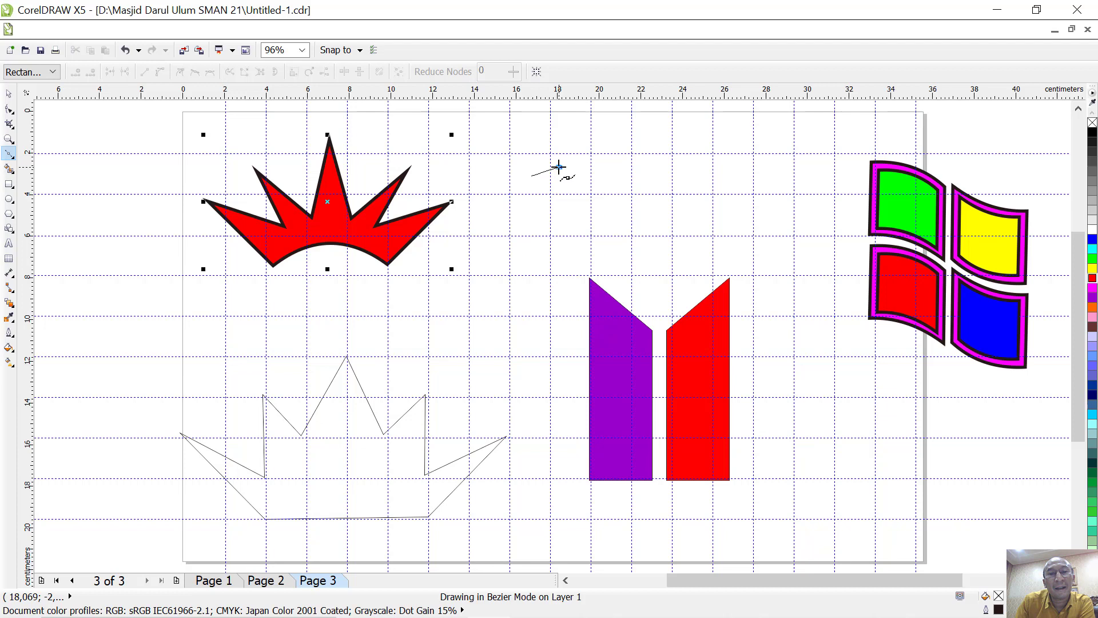
left_click(582, 207)
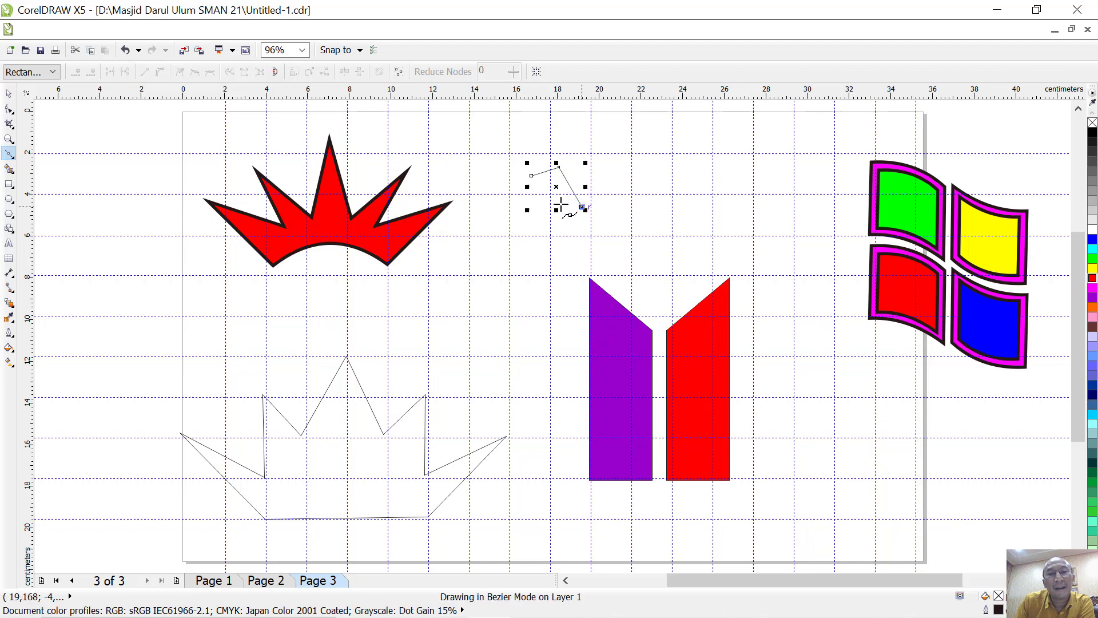
left_click(532, 175)
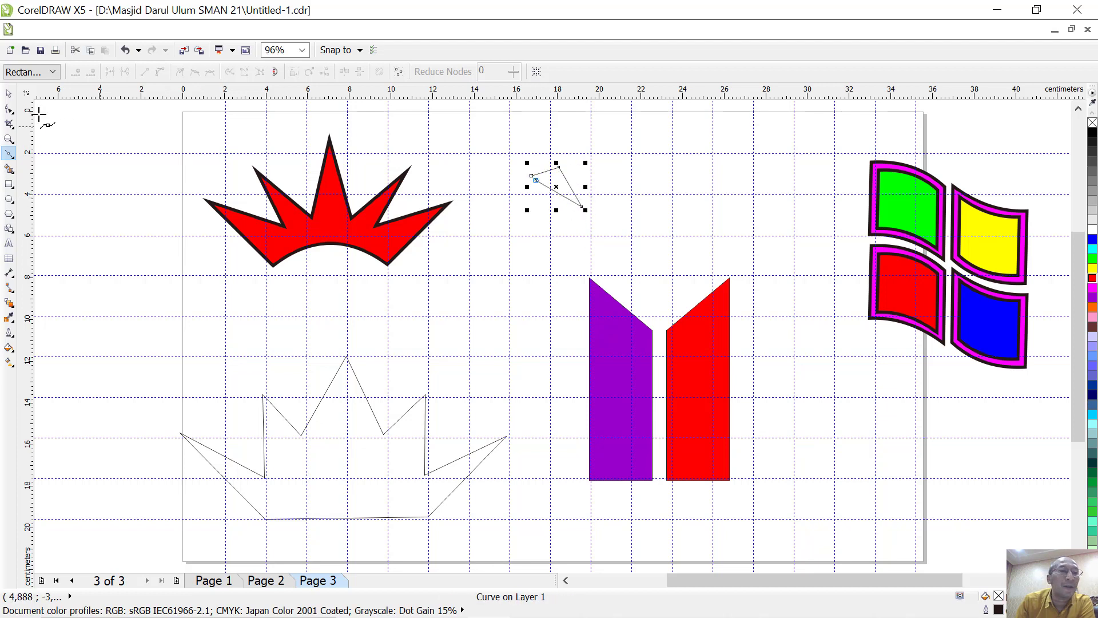
Step: Close the small path by moving its loose end node onto the start node, and fill the triangle light violet-blue
left_click(8, 140)
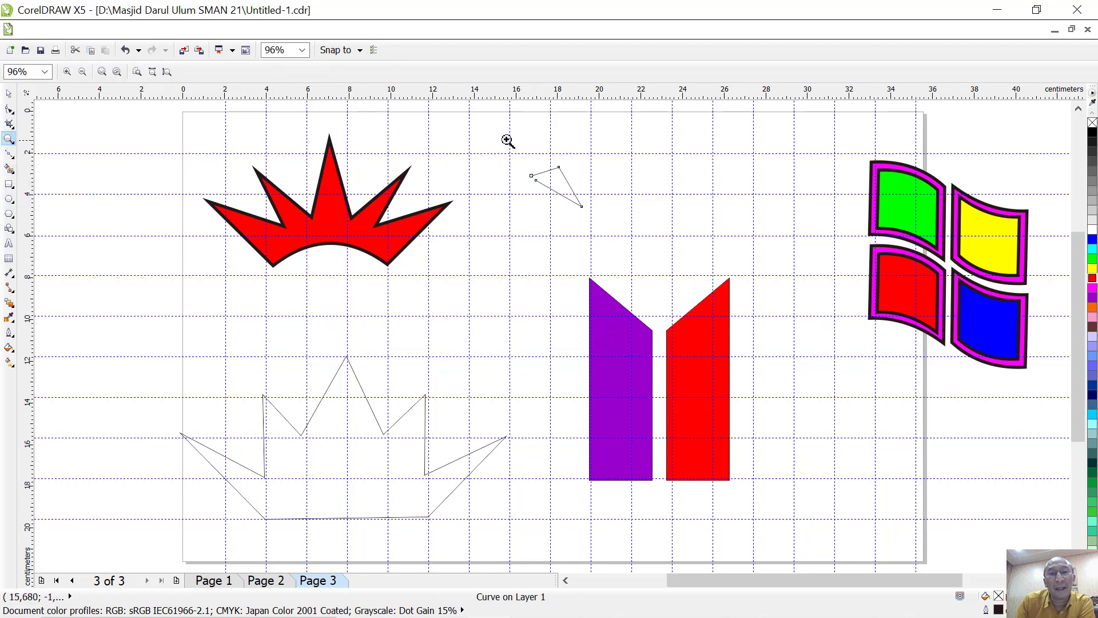
left_click_drag(507, 140, 630, 263)
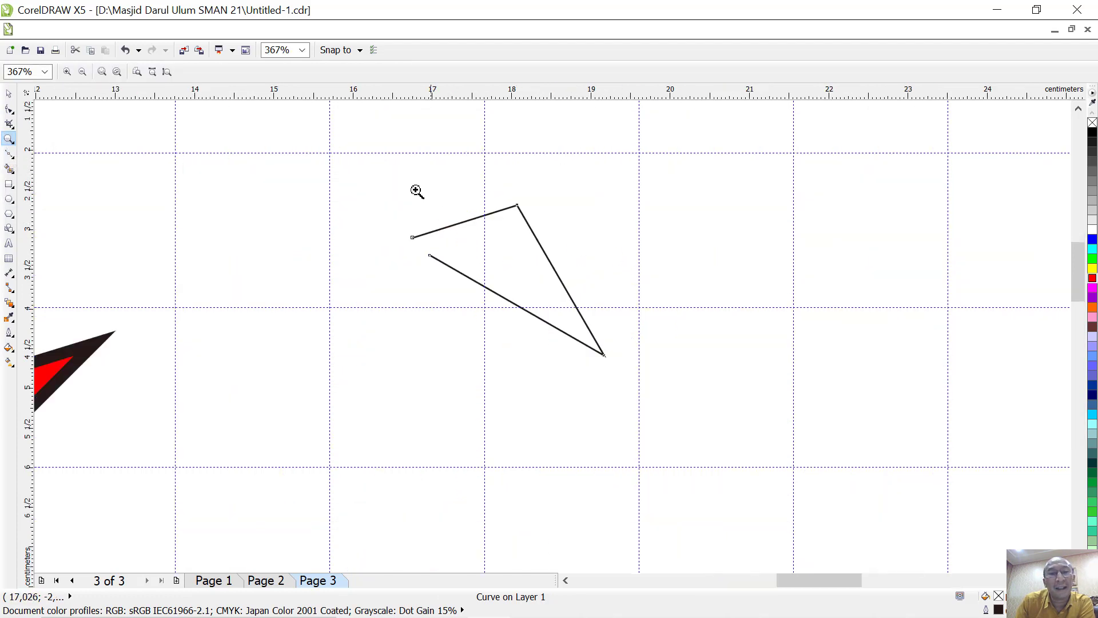
left_click_drag(343, 152, 657, 410)
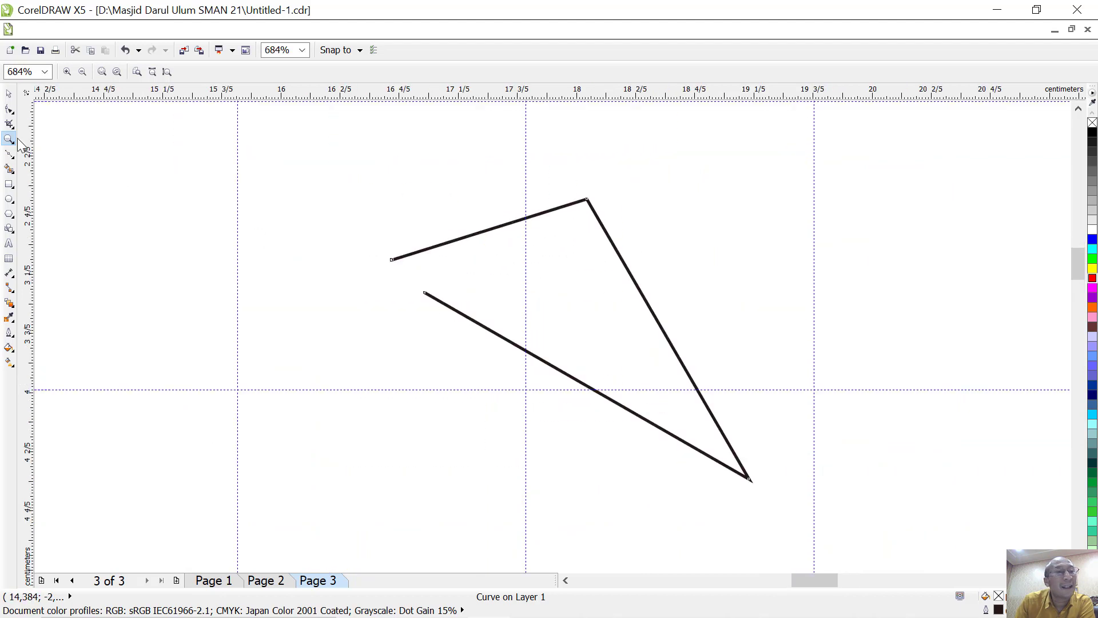
left_click(9, 108)
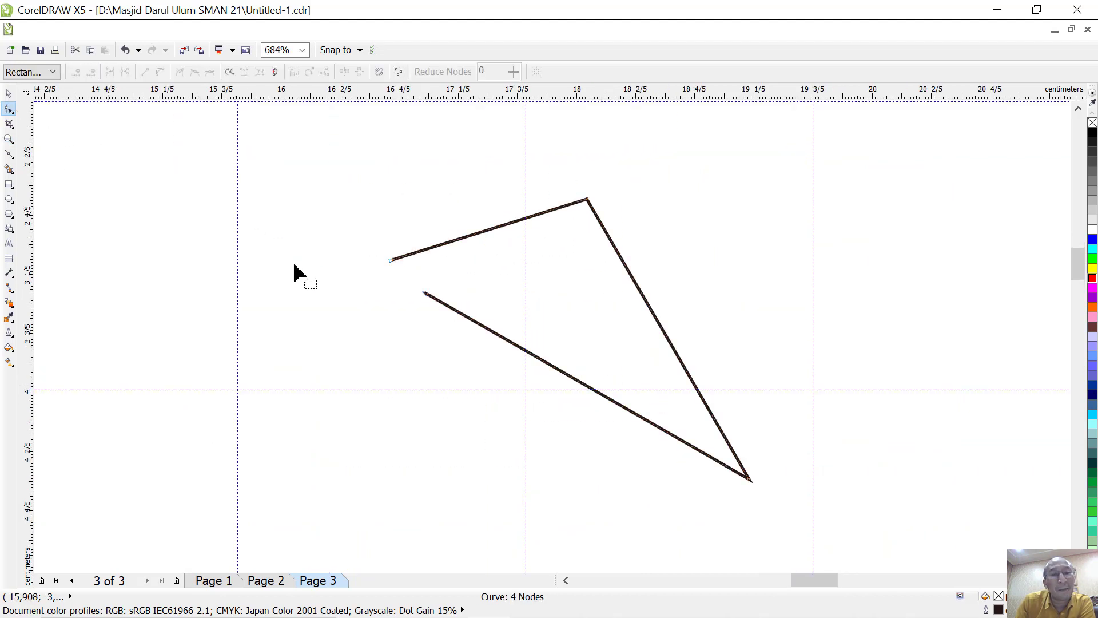
left_click_drag(425, 294, 393, 261)
left_click(1093, 345)
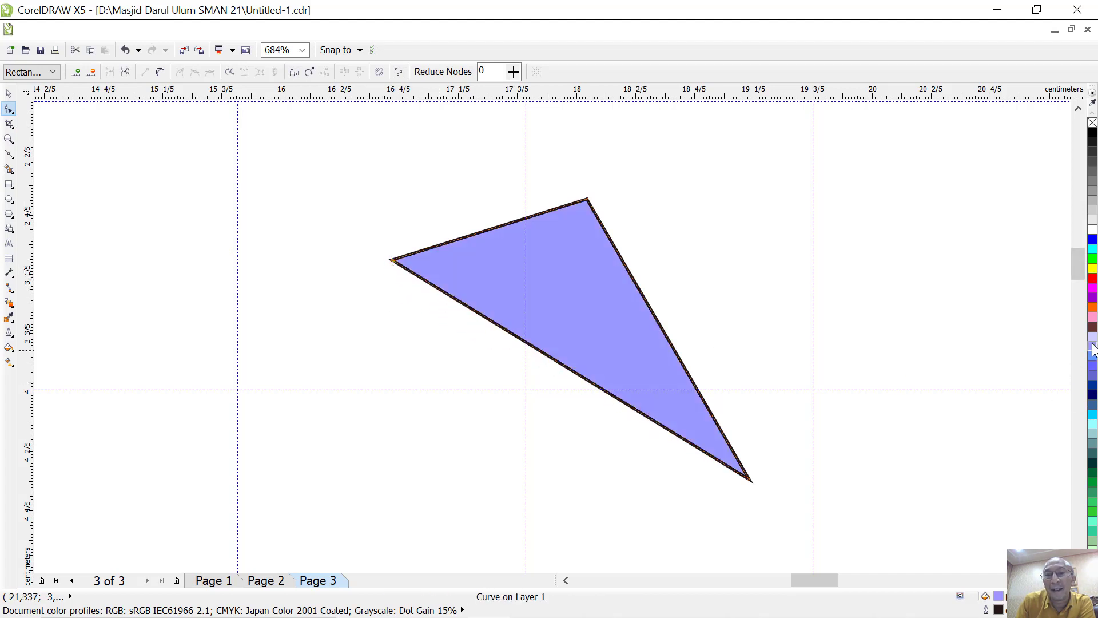
Step: Delete the violet-blue triangle and bring the whole page back into view
left_click(8, 94)
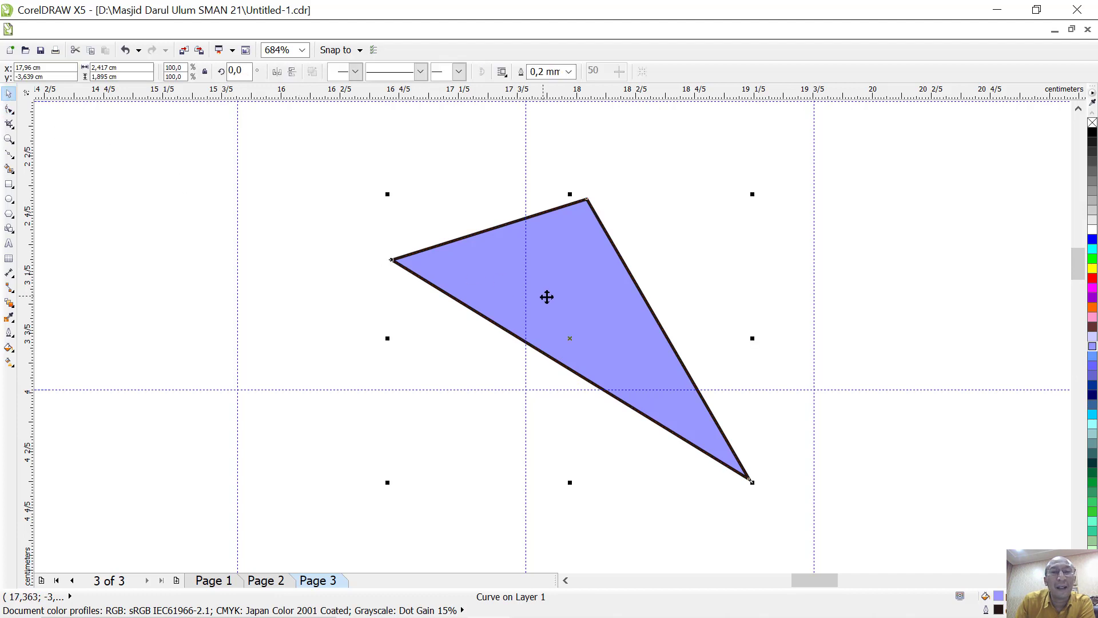
key("Delete")
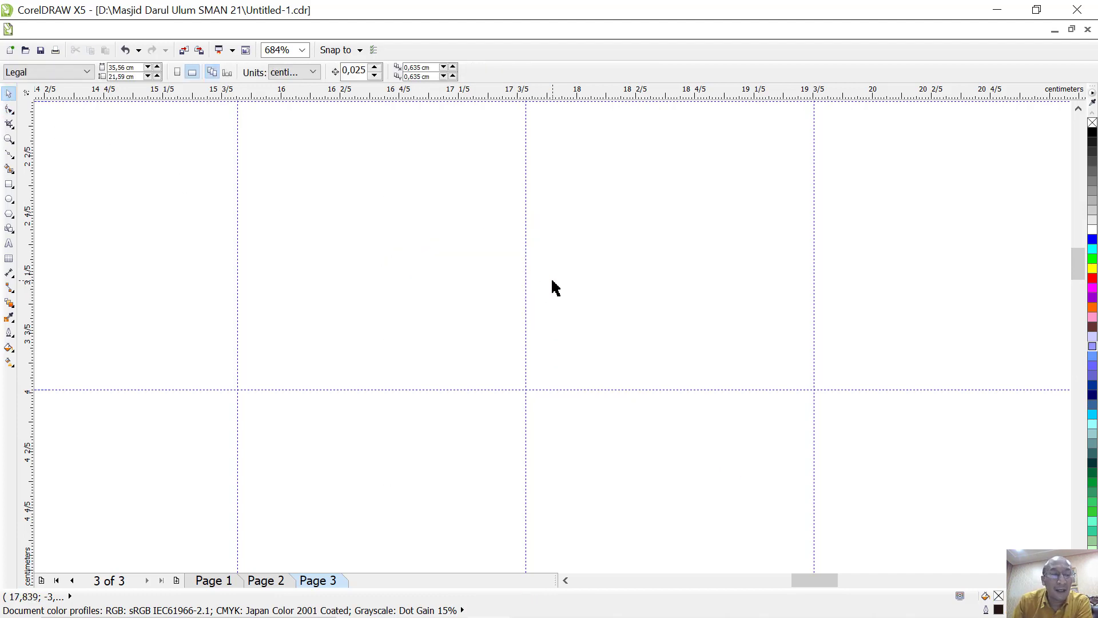
left_click(8, 139)
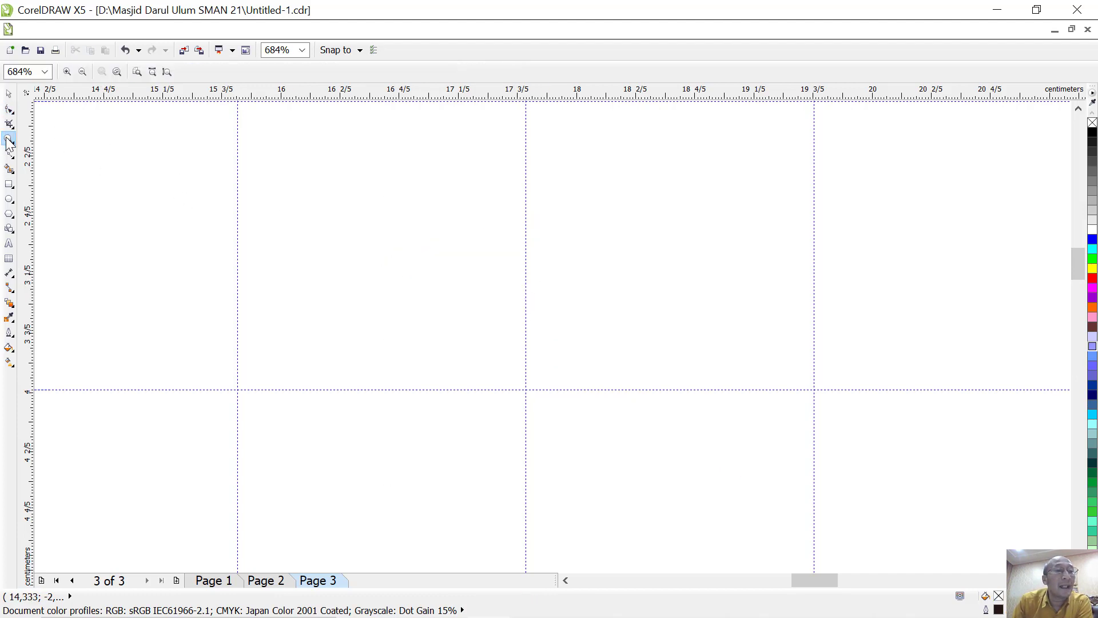
left_click(166, 72)
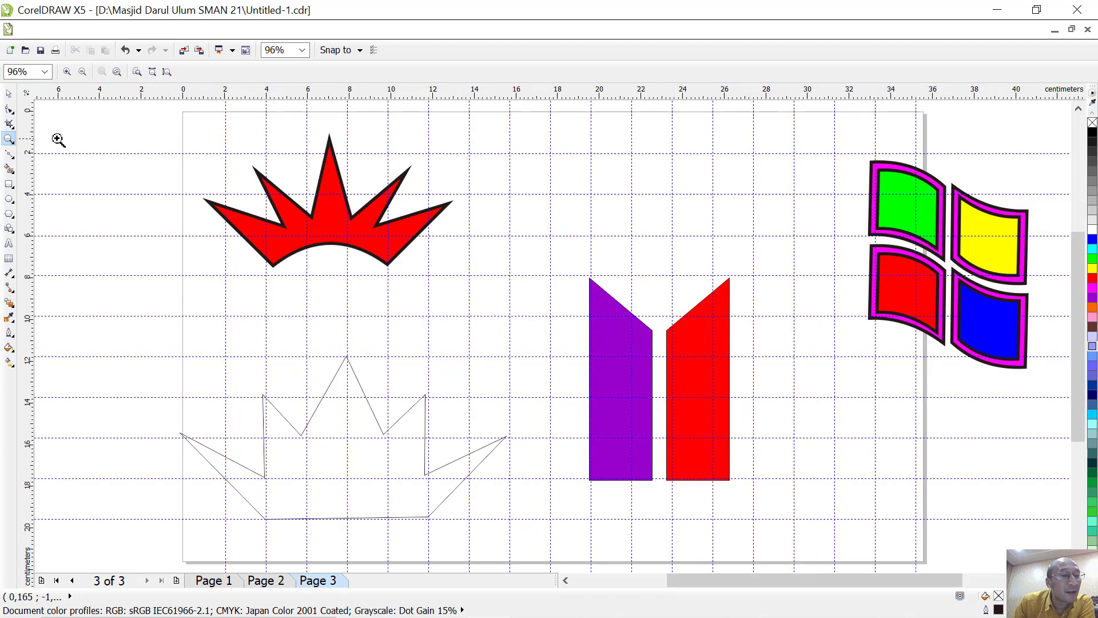
Step: Draw a closed Bézier outline of straight and curved segments between the crown and the four-colour window, and delete it
left_click(10, 334)
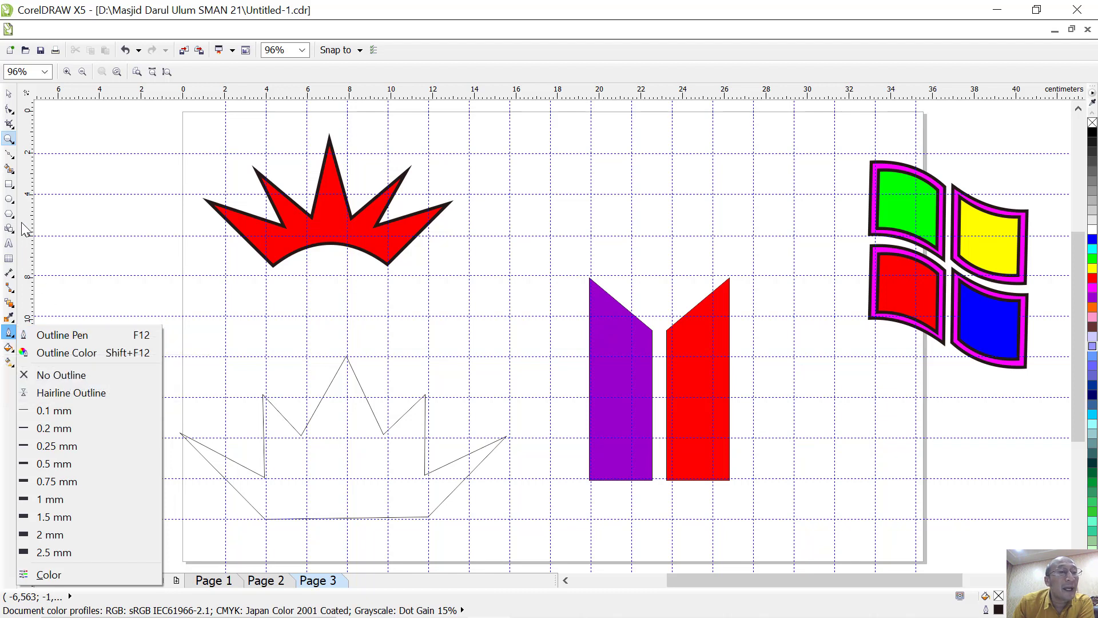
left_click(13, 156)
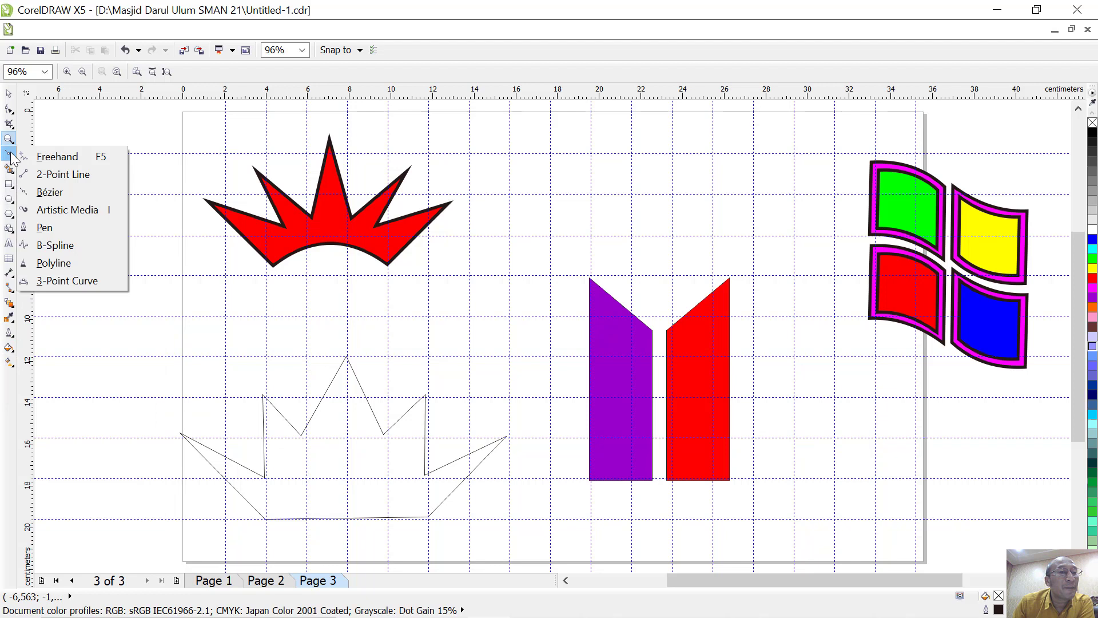
left_click(52, 188)
left_click(535, 165)
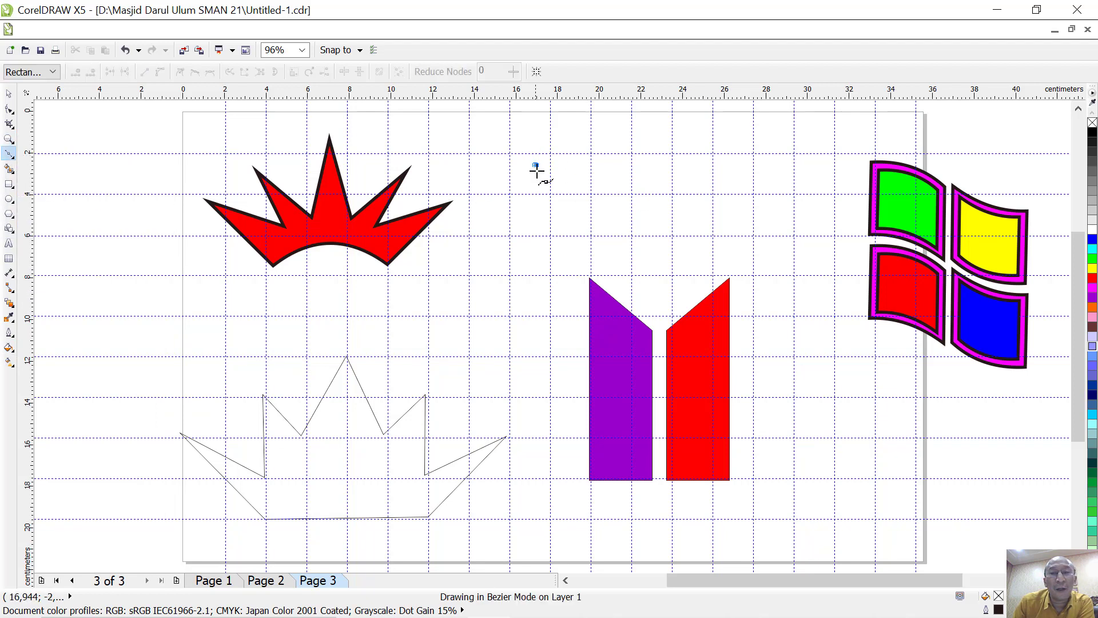
left_click(750, 173)
left_click_drag(803, 210, 772, 290)
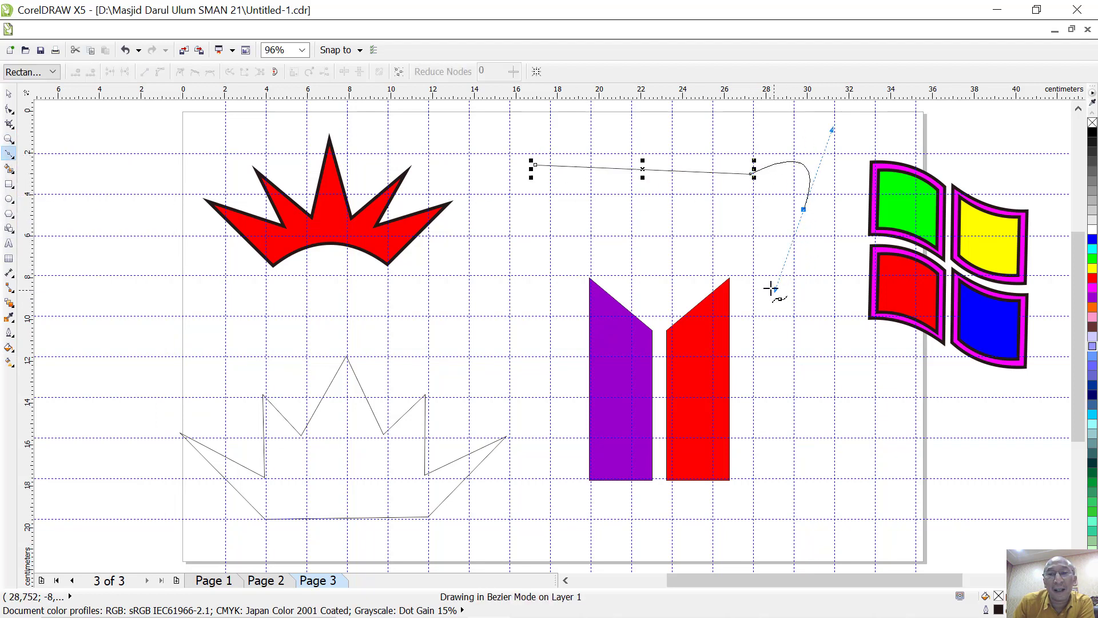
left_click(843, 356)
left_click(824, 402)
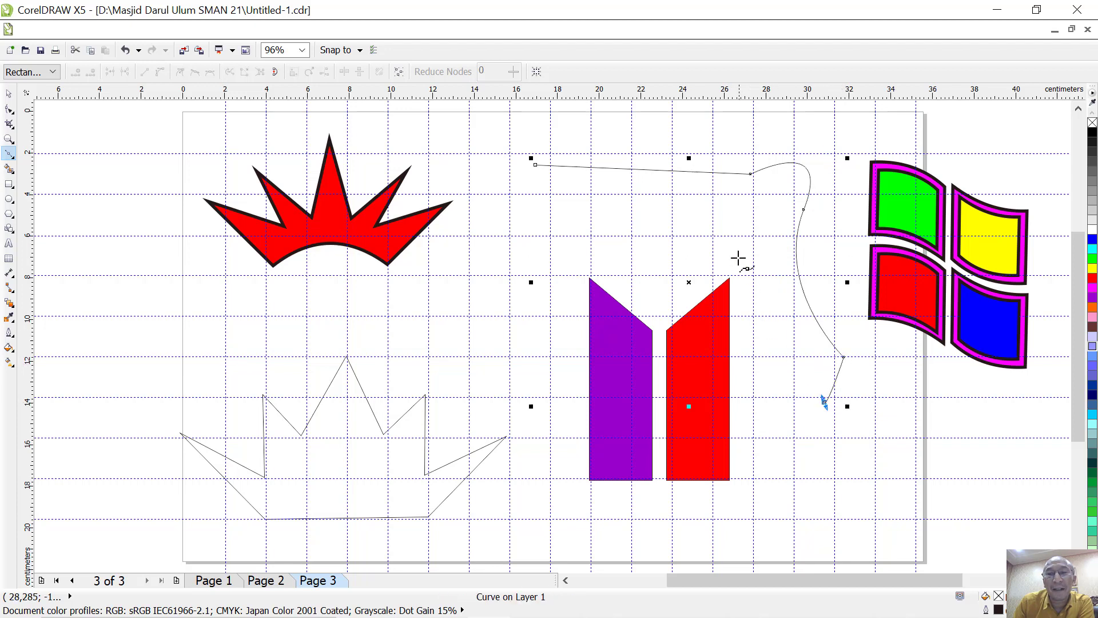
left_click(722, 229)
left_click(640, 232)
left_click(536, 166)
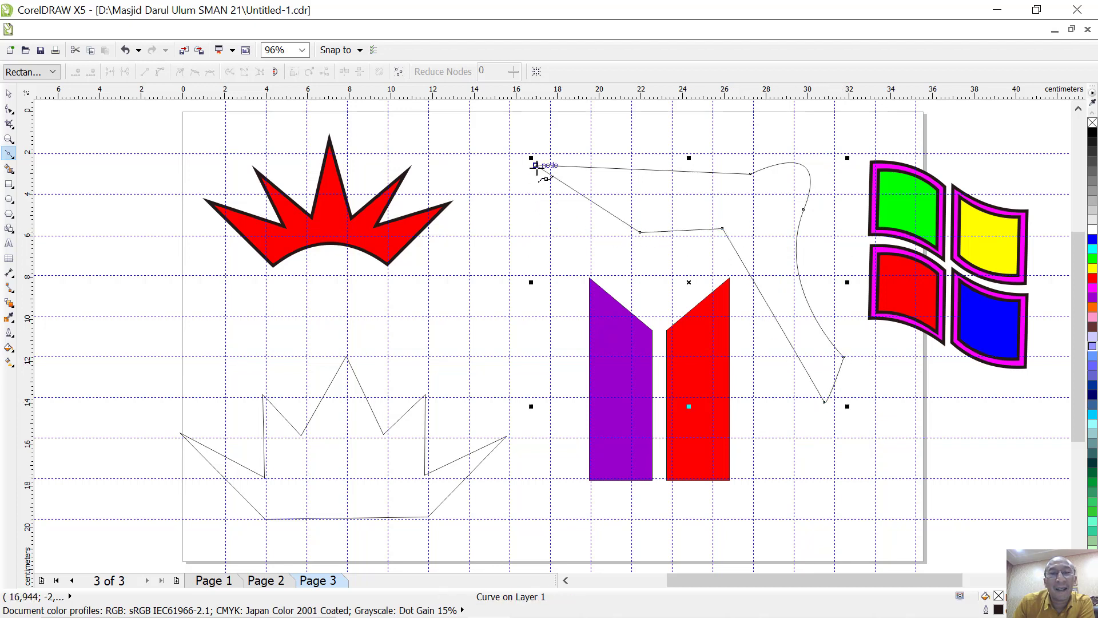
key("Delete")
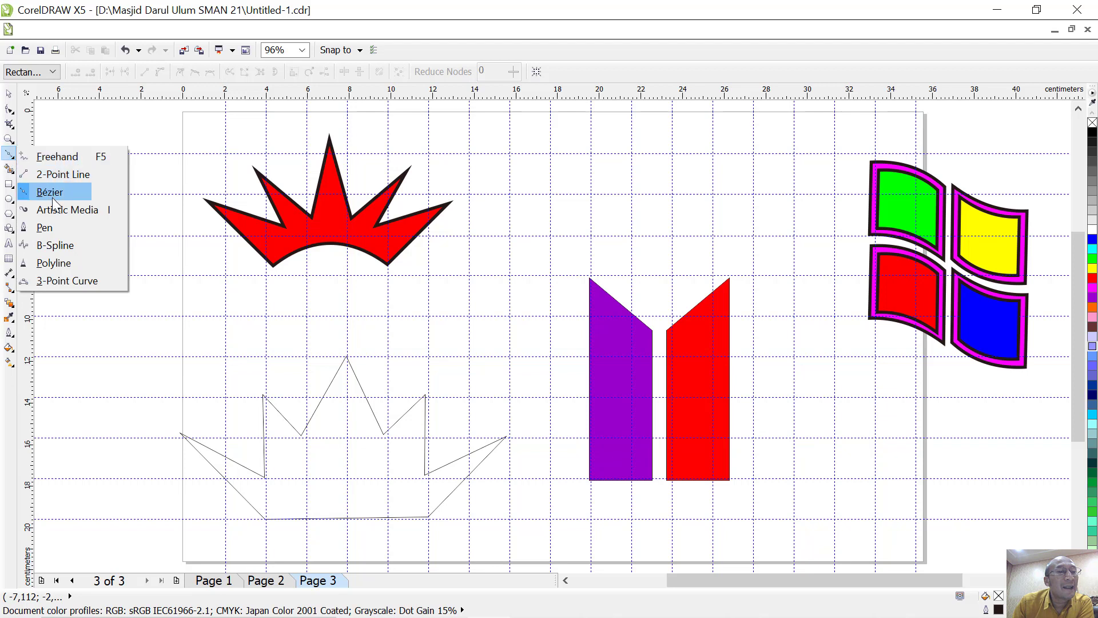
Step: Draw a horizontal Freehand line about 16.6 cm long above the slanted-top shapes and a vertical one about 14.3 cm long beside them
left_click(59, 157)
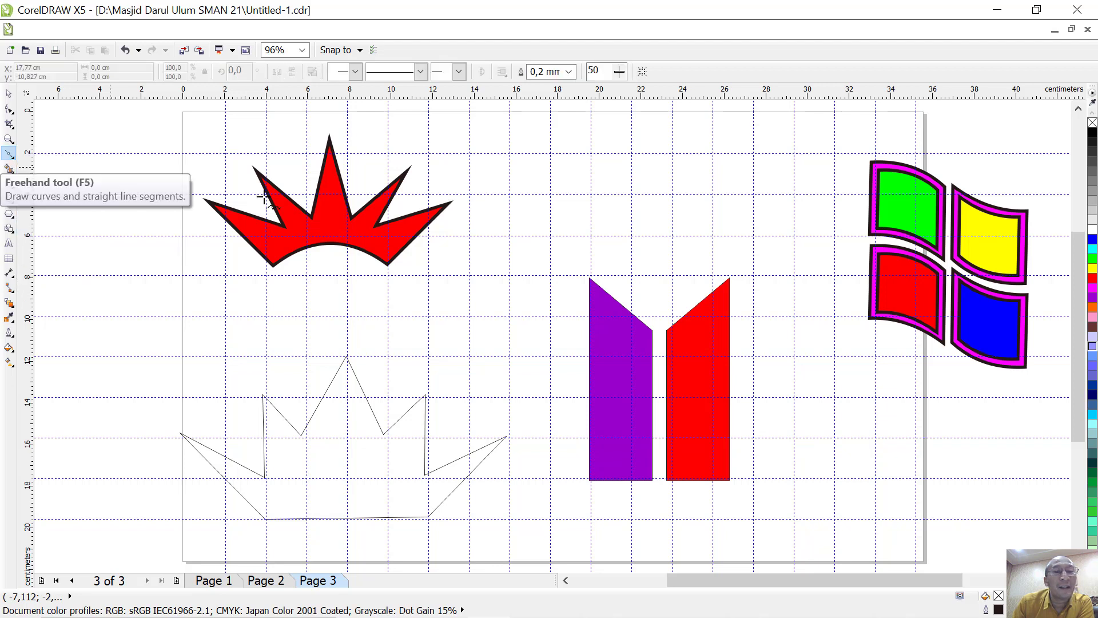
left_click(491, 171)
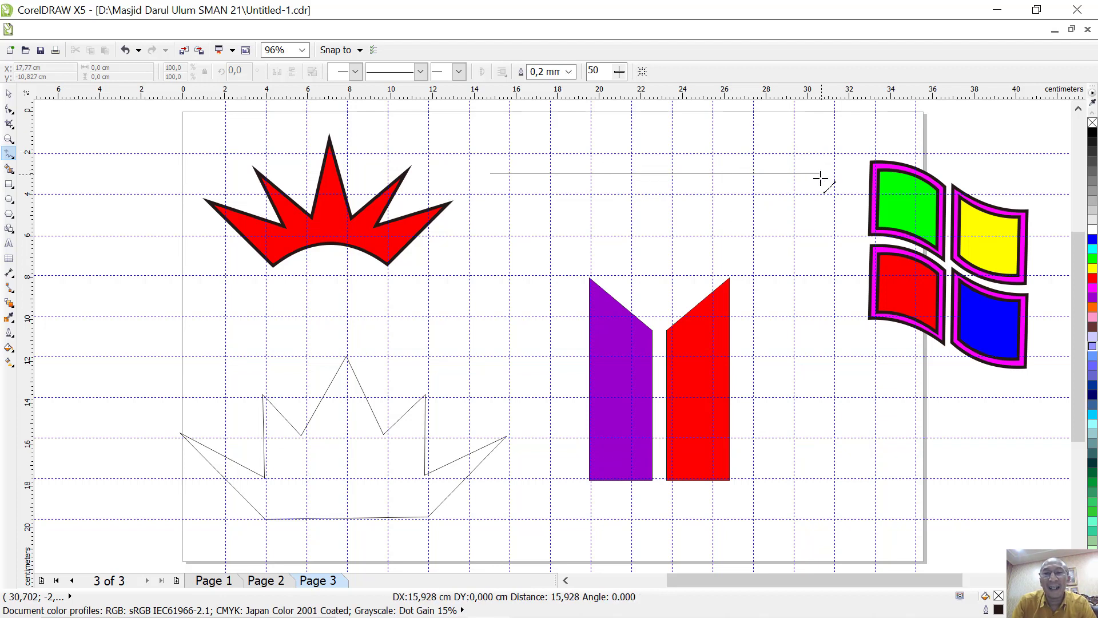
left_click(835, 193)
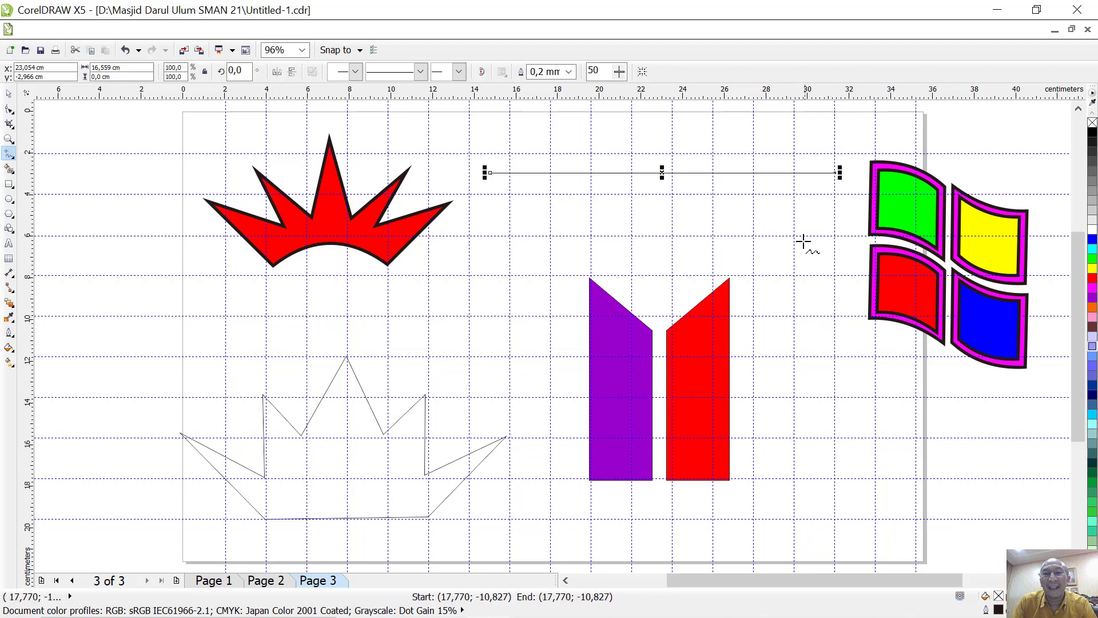
left_click(815, 215)
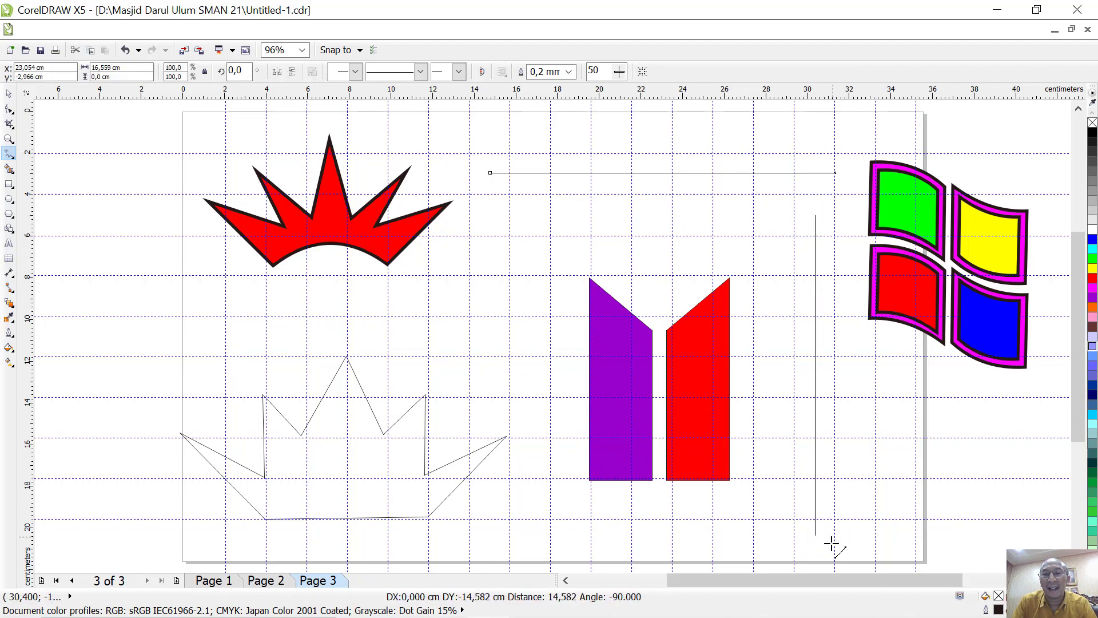
left_click(828, 509)
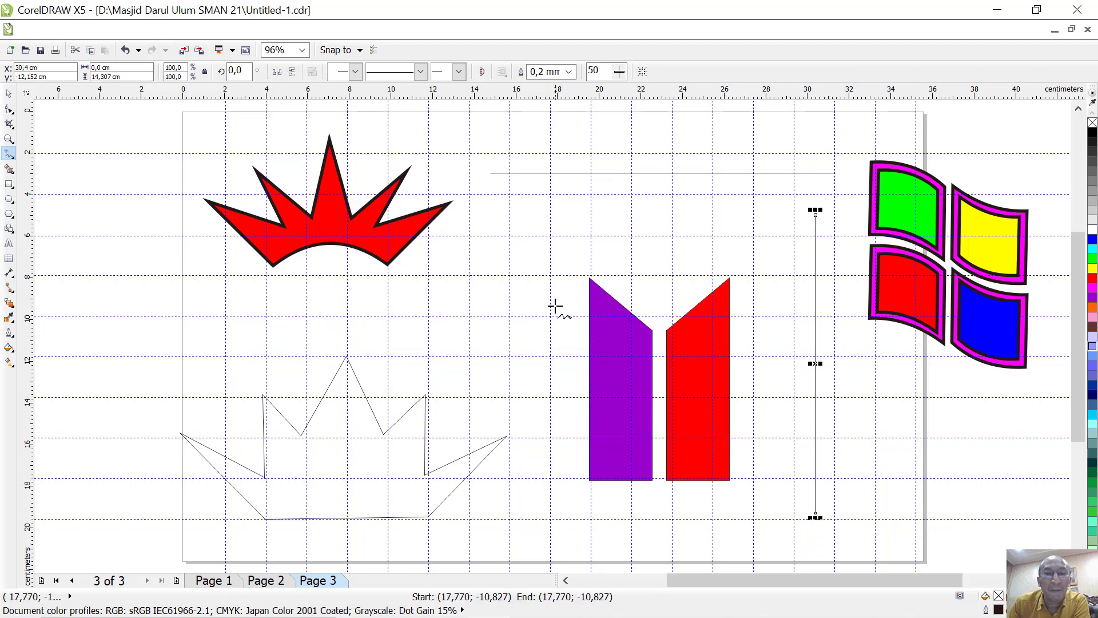
Step: Move the horizontal line's left end node inward and down, convert the line to a curve, and bend it into an S-wave
left_click(9, 110)
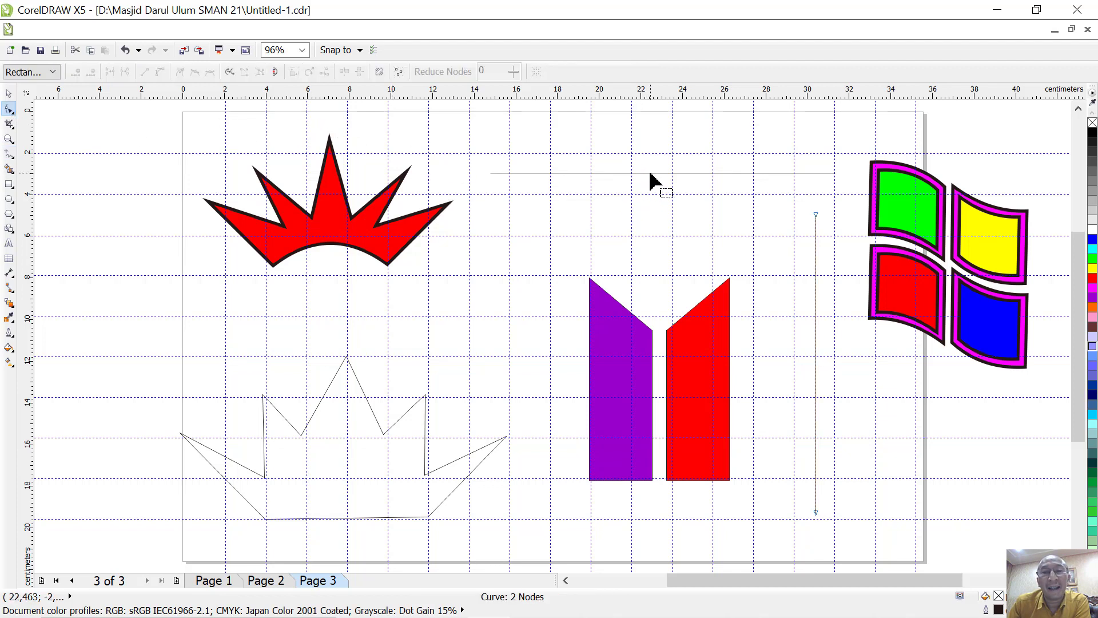
left_click_drag(491, 172, 572, 234)
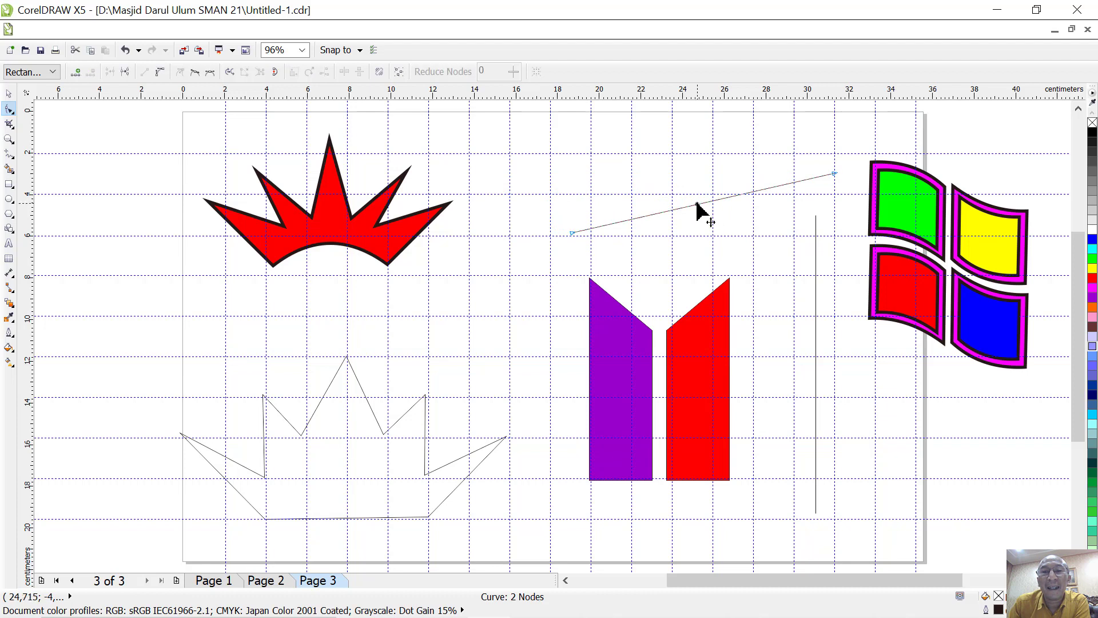
left_click(697, 204)
left_click(161, 72)
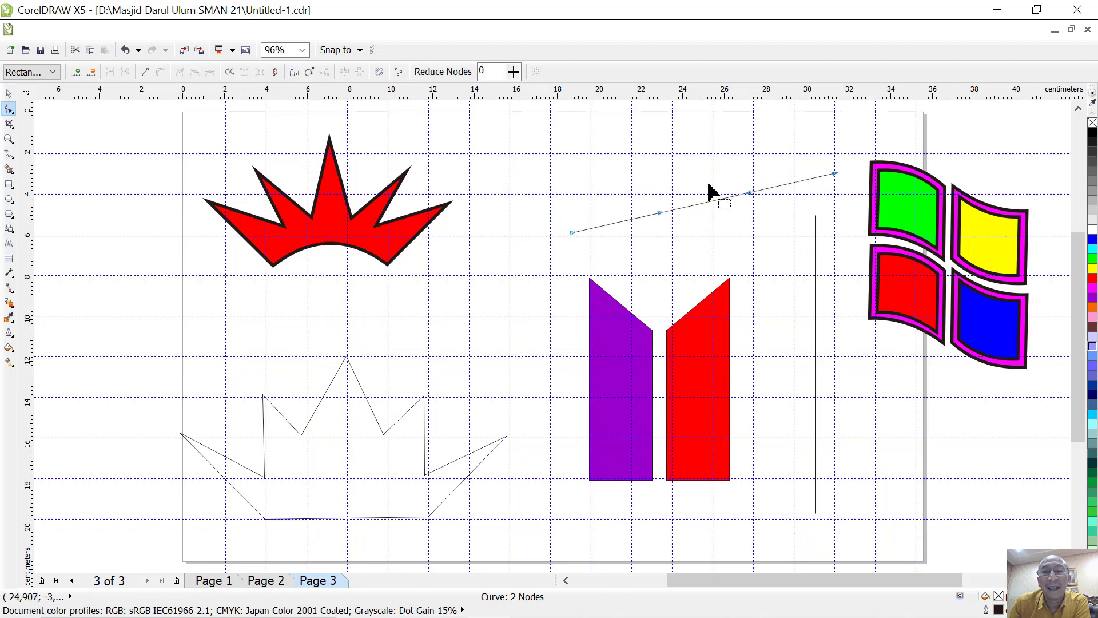
left_click_drag(682, 207, 683, 271)
left_click_drag(725, 150, 732, 127)
Step: Duplicate the S-curve slightly offset, and reshape the lower curve so both its end nodes meet the upper curve's ends
left_click(8, 94)
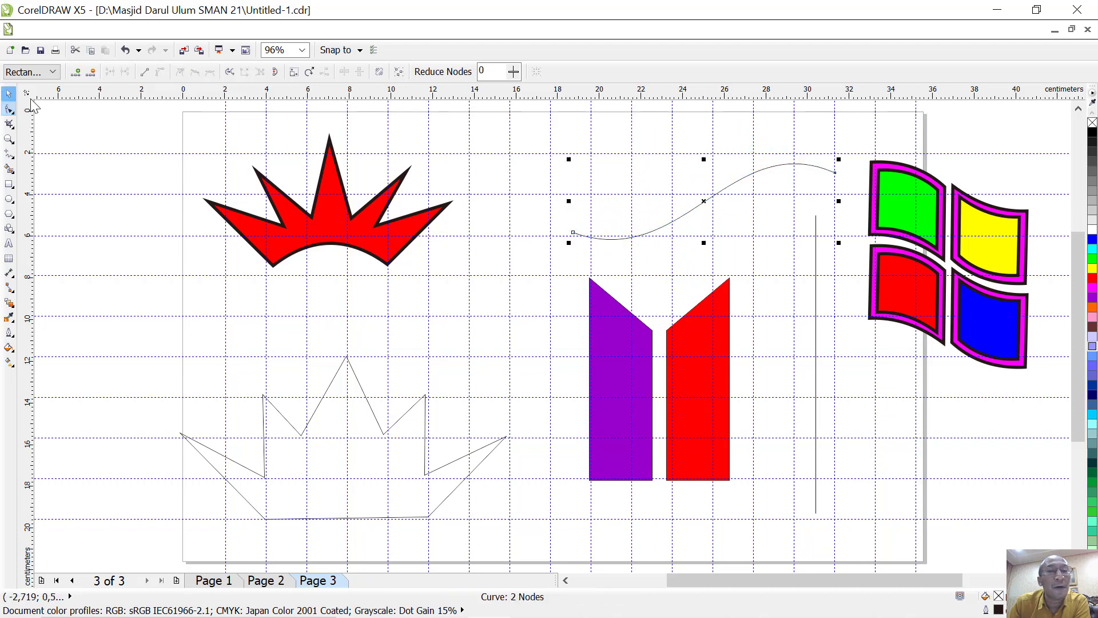
left_click_drag(705, 201, 670, 207)
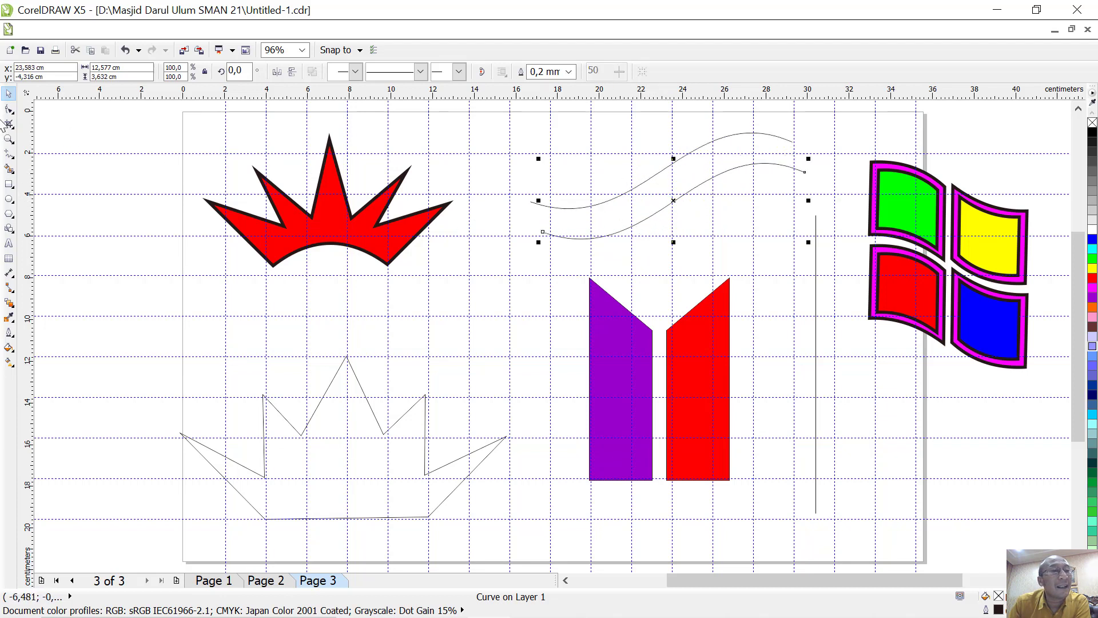
left_click(9, 110)
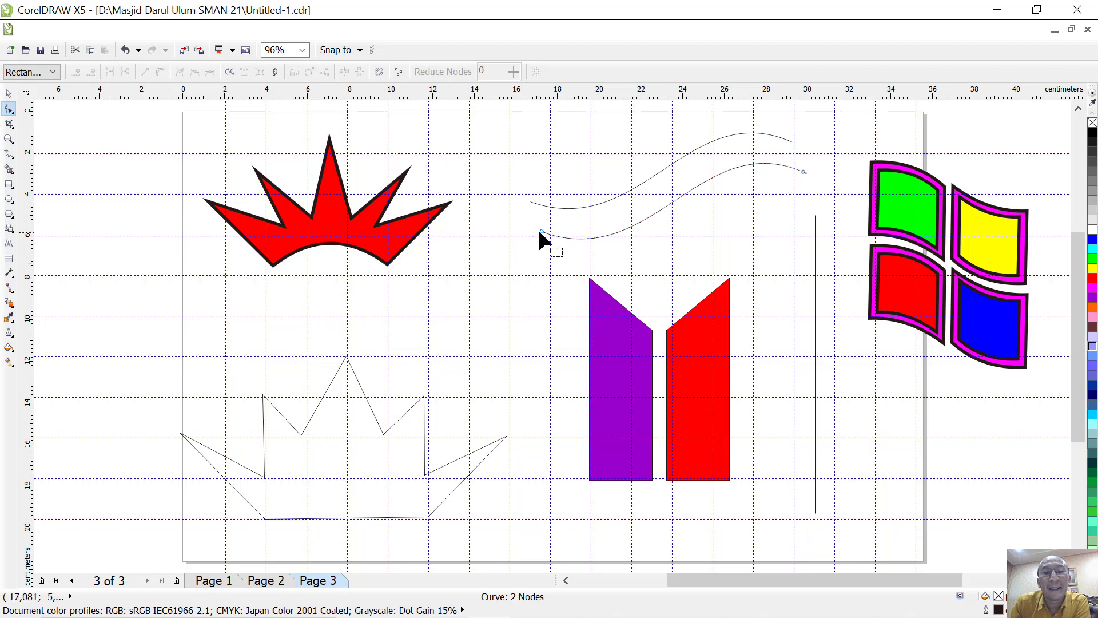
mouse_move(542, 235)
left_mouse_down()
mouse_move(530, 225)
mouse_move(537, 214)
left_mouse_up()
left_click_drag(672, 192, 674, 228)
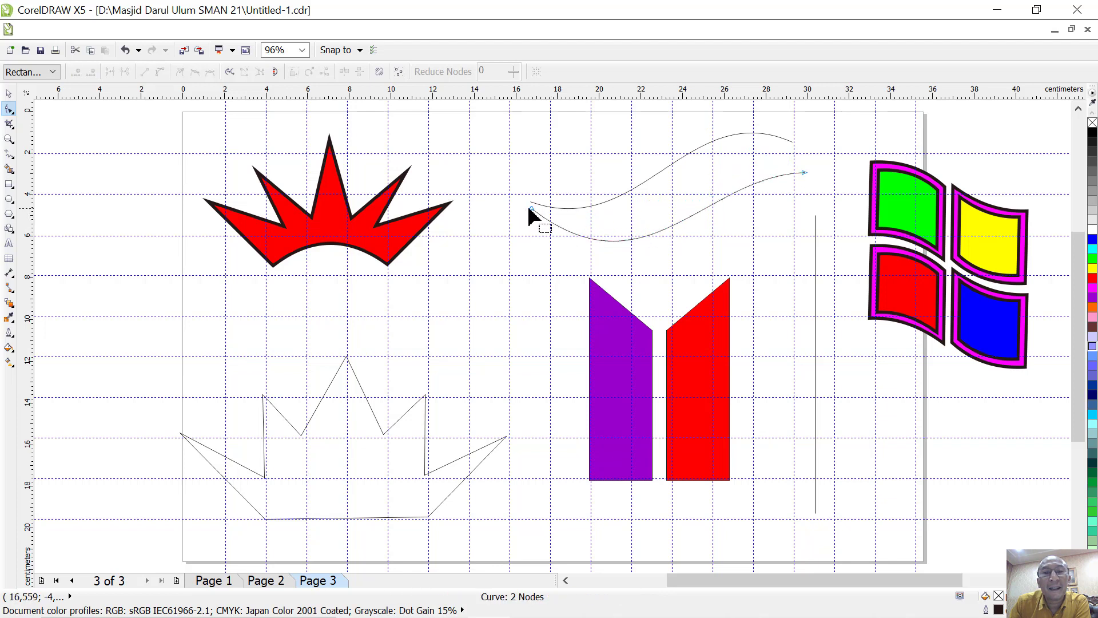
left_click_drag(530, 210, 533, 203)
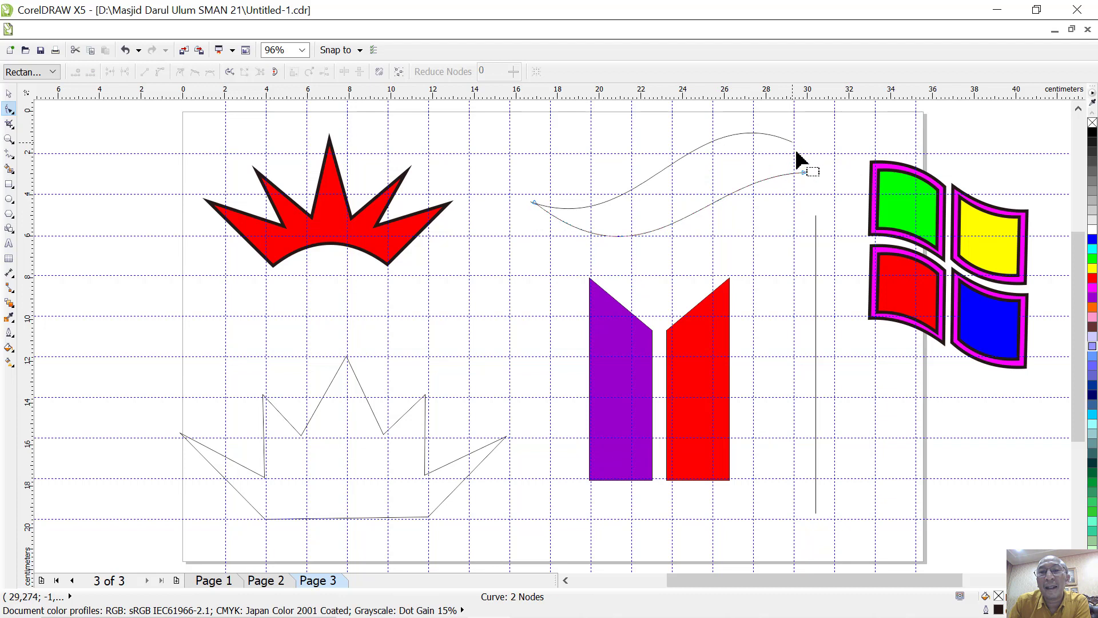
left_click_drag(804, 172, 792, 143)
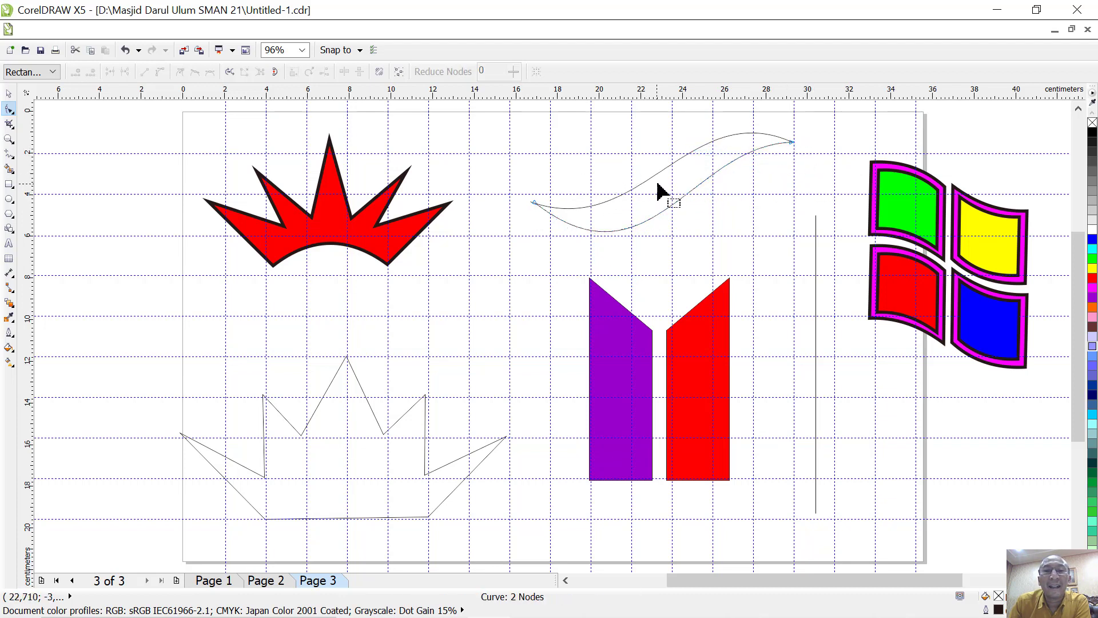
Step: Try to fill the area between the two S-curves with green and finally cyan, and check the left end node
left_click(1092, 259)
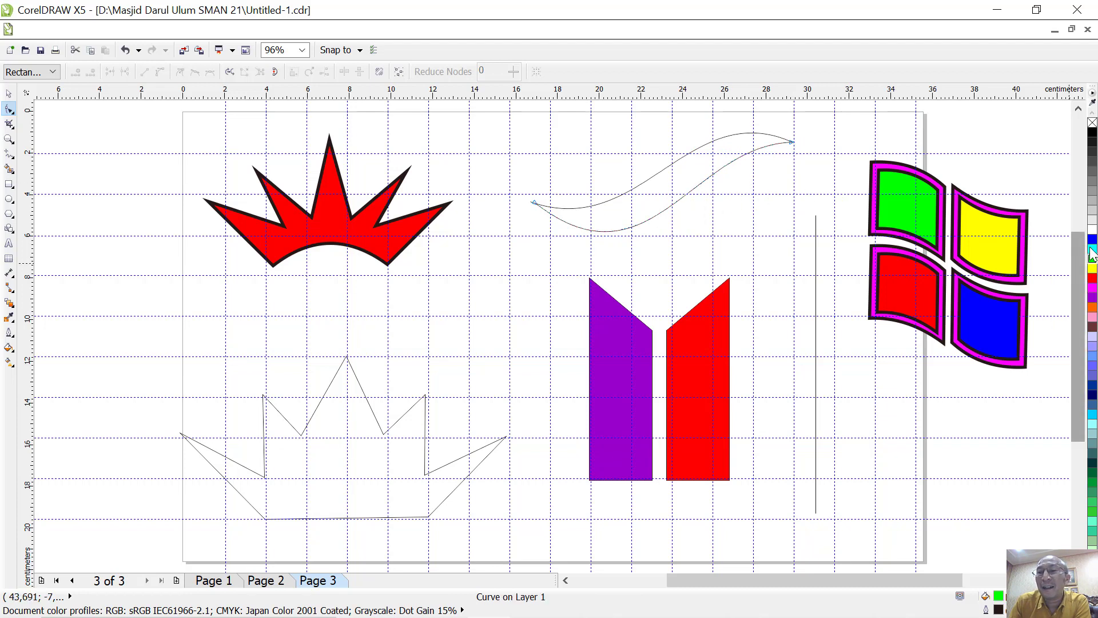
left_click(1092, 249)
left_click(10, 109)
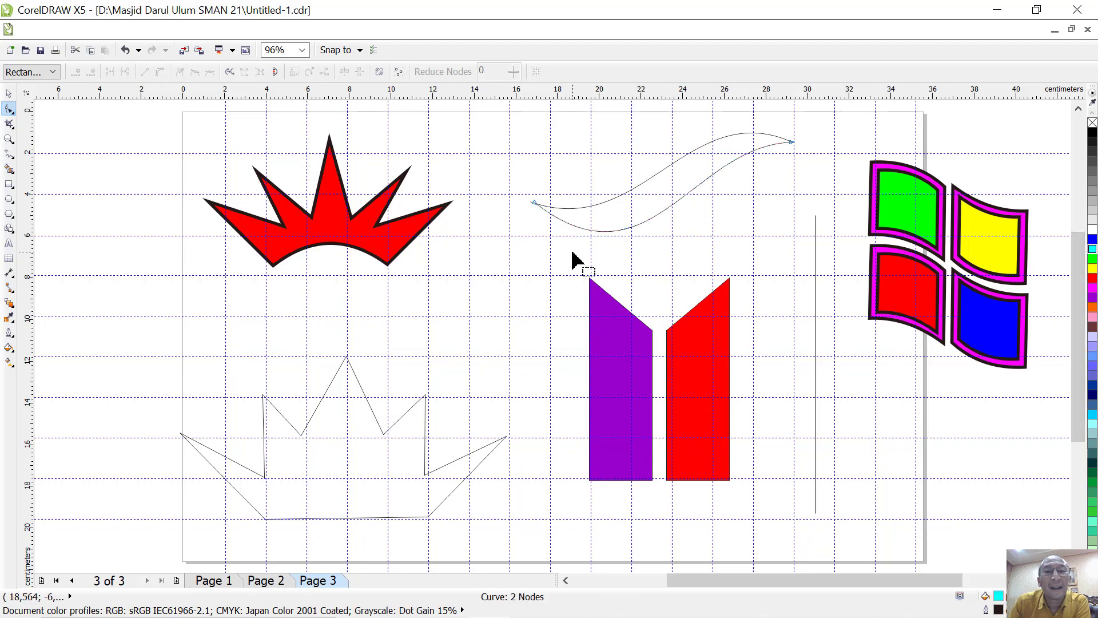
left_click(534, 204)
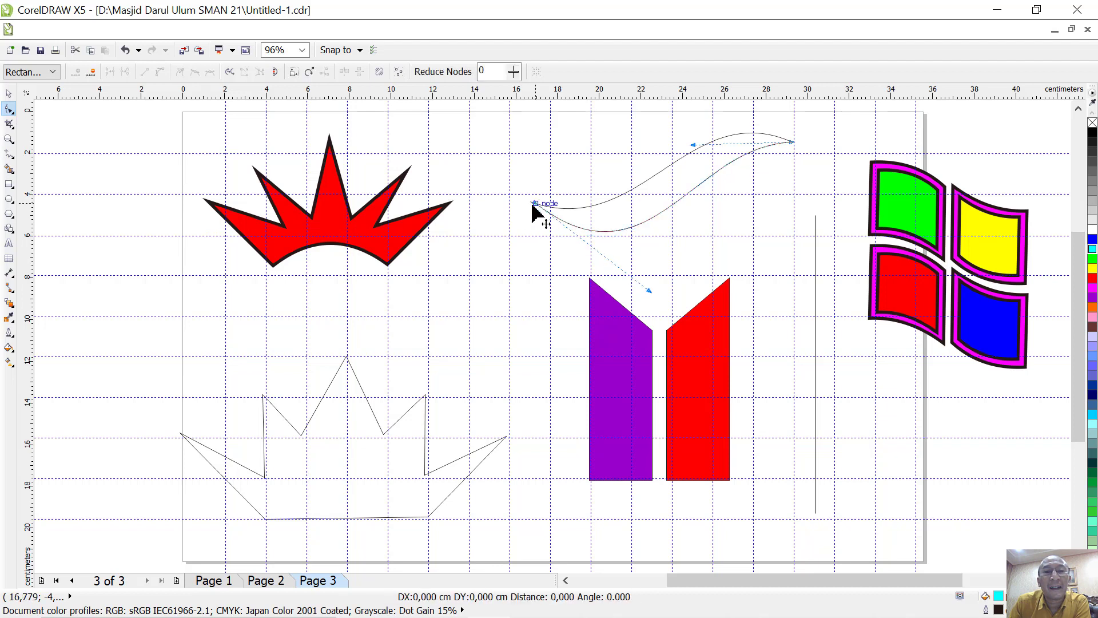
left_click(9, 93)
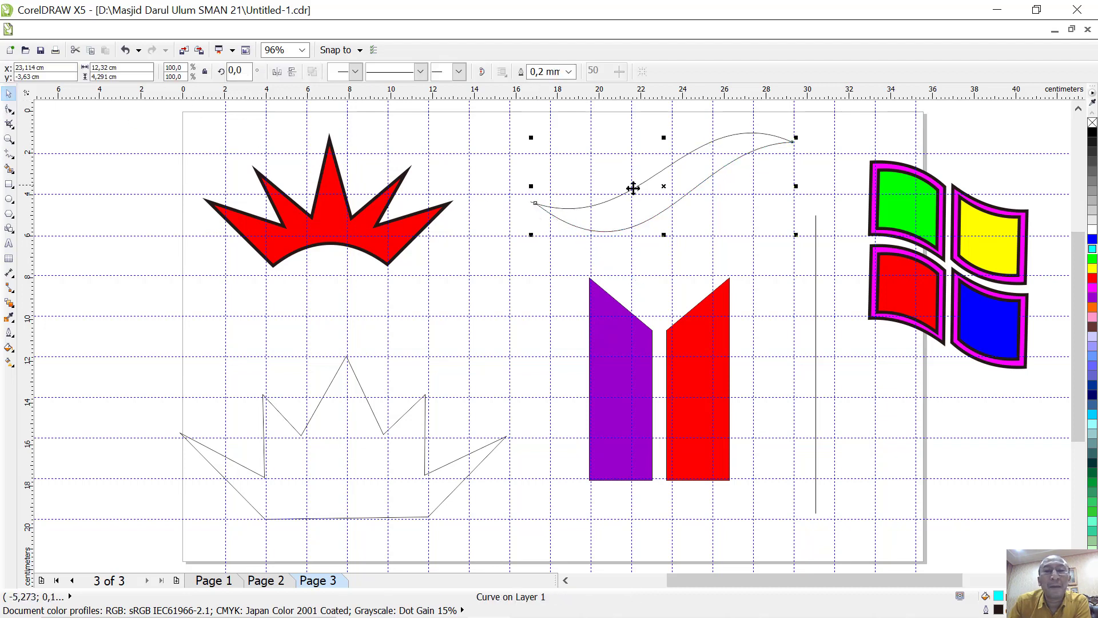
Step: Bend the upper S-curve closer to the lower one, and pull the lower curve's left end node slightly away from it
left_click(9, 108)
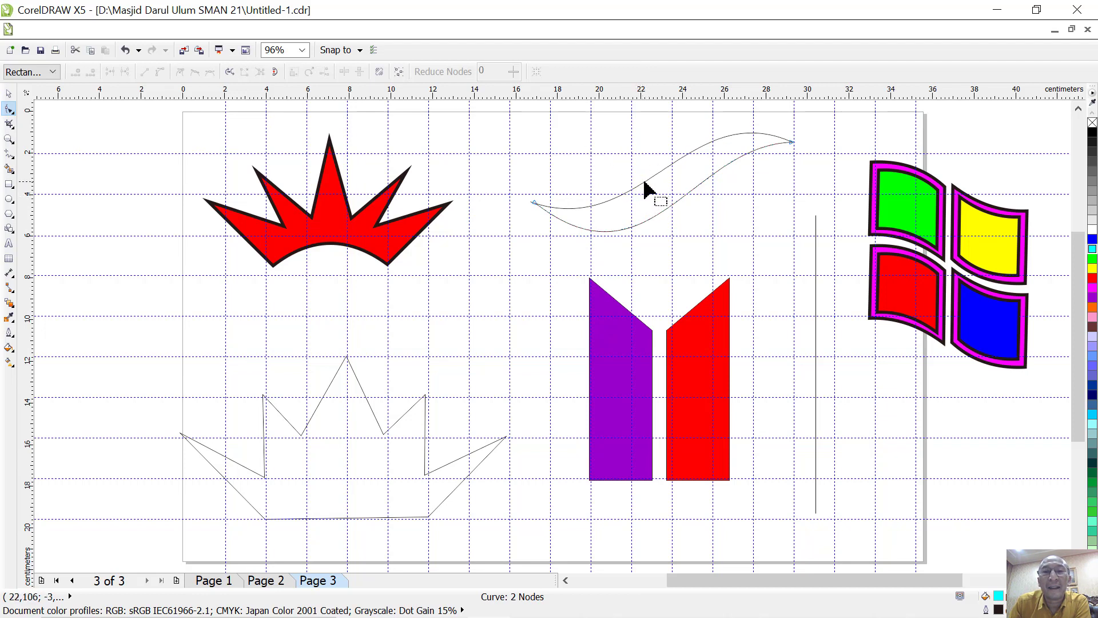
left_click_drag(648, 185, 649, 200)
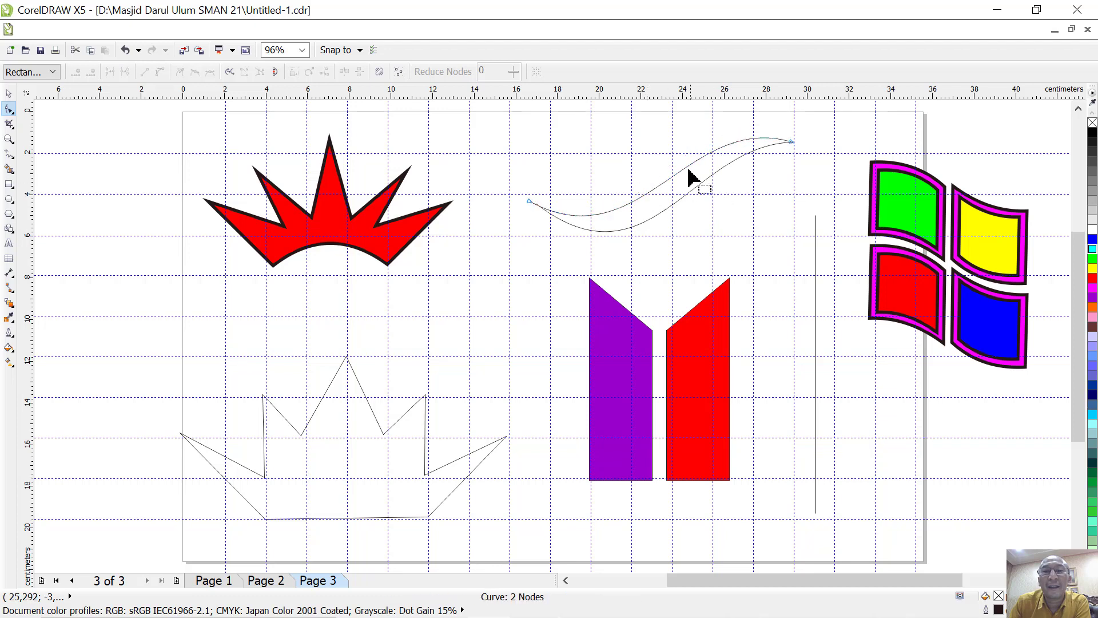
left_click_drag(756, 143, 744, 169)
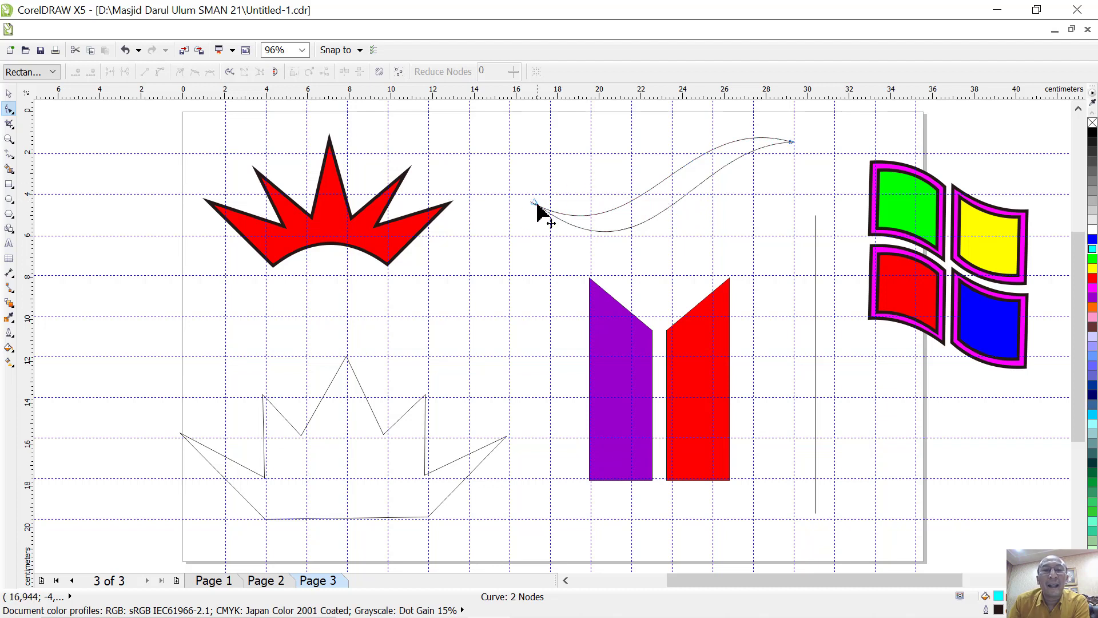
left_click_drag(537, 212, 552, 217)
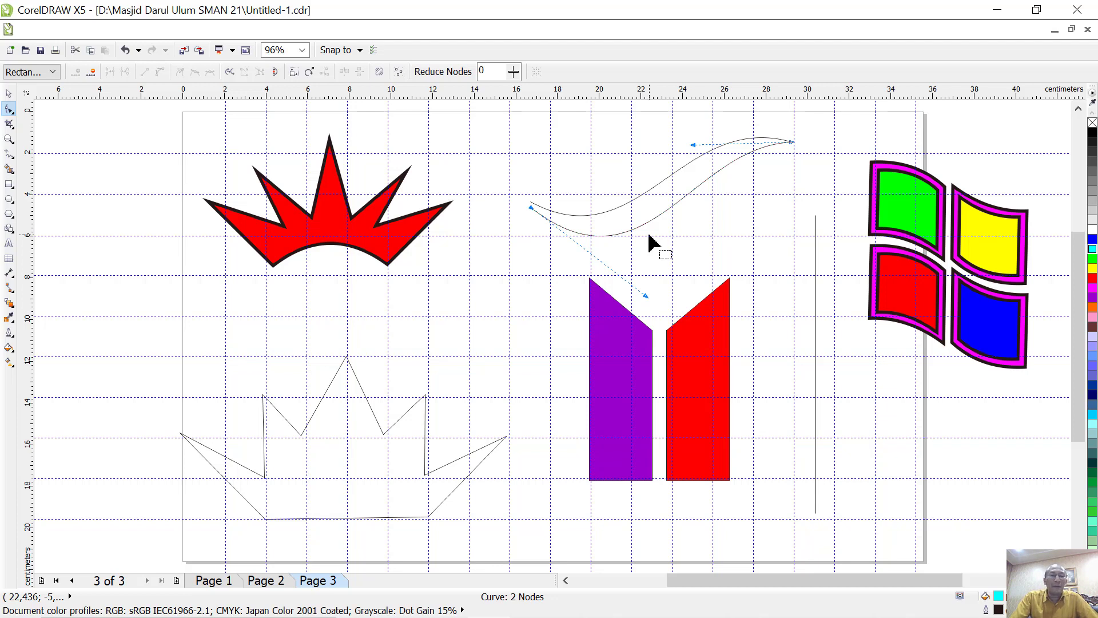
mouse_move(525, 612)
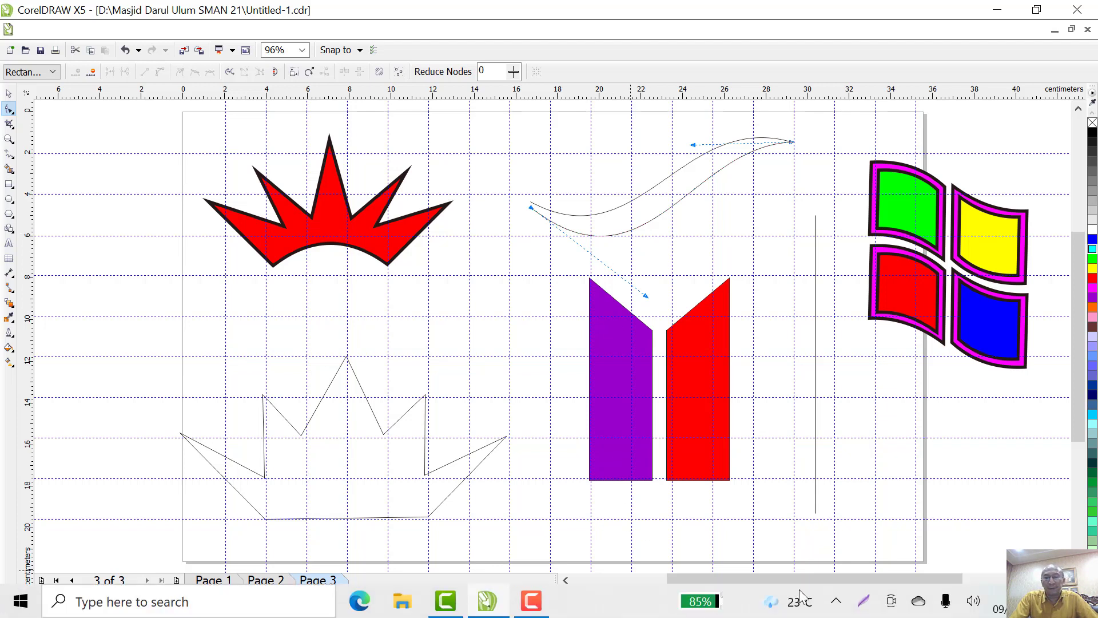
left_click(528, 602)
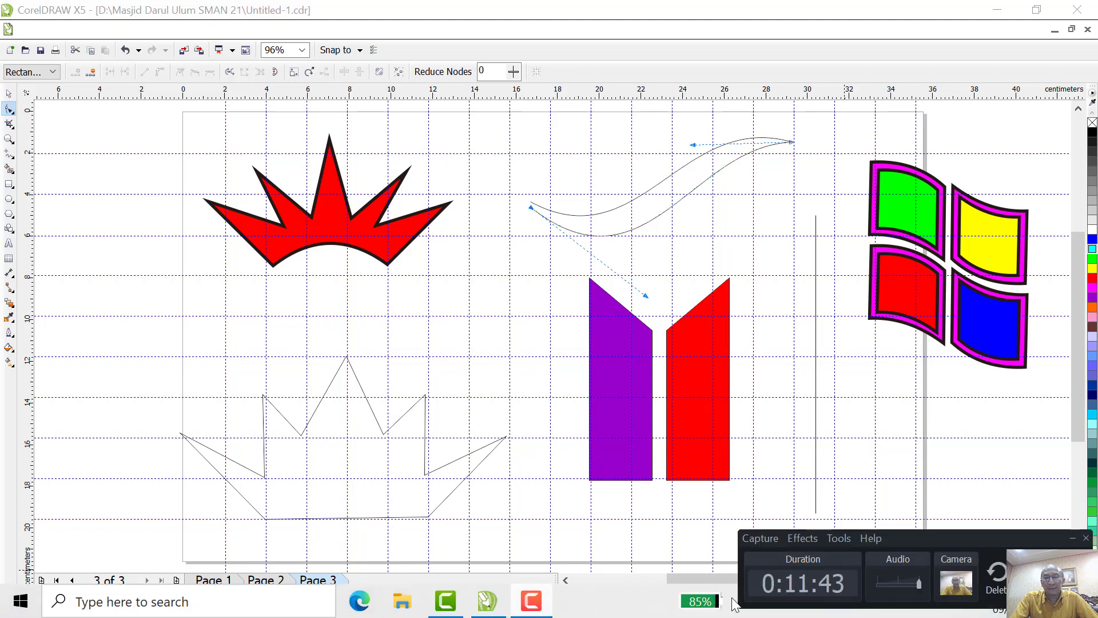